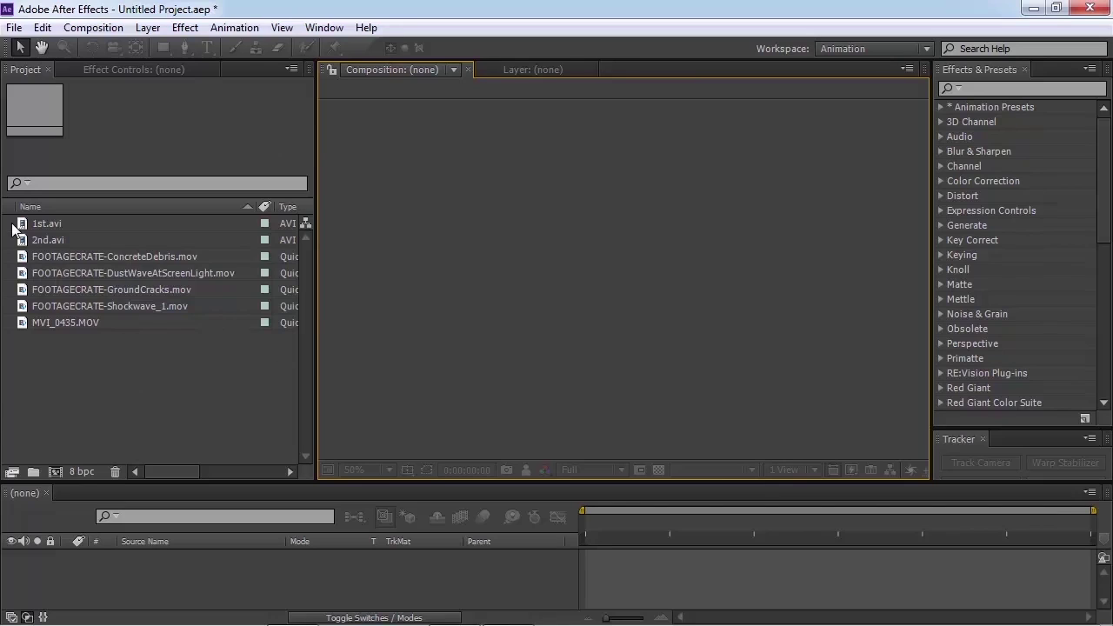
# Step: Open the 1st.avi footage and play it to review the clip
pyautogui.click(126, 410)
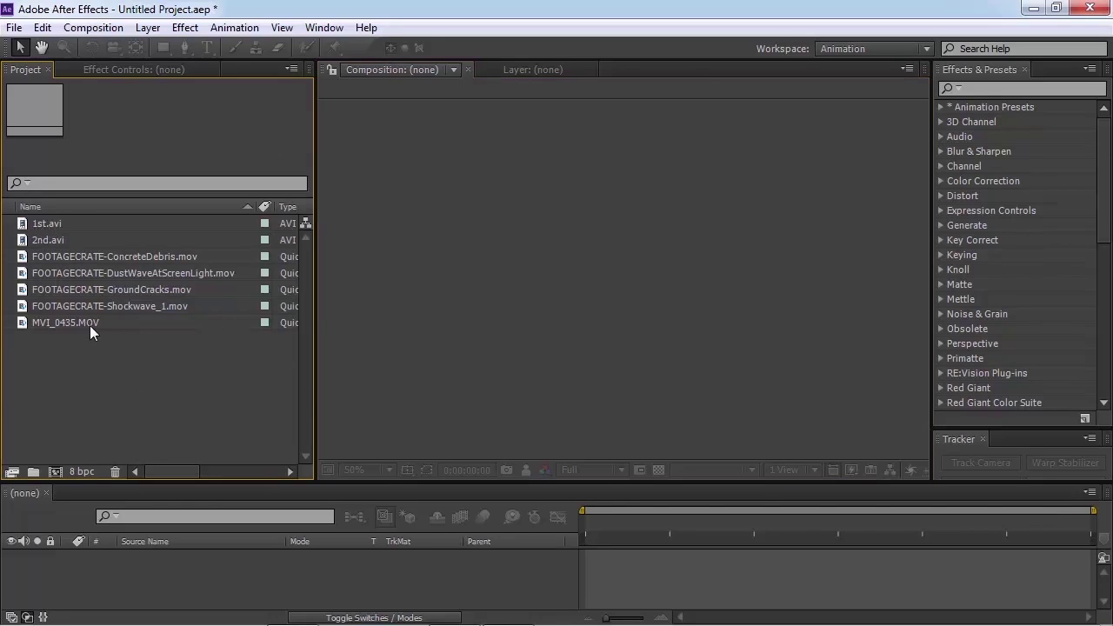
pyautogui.doubleClick(56, 224)
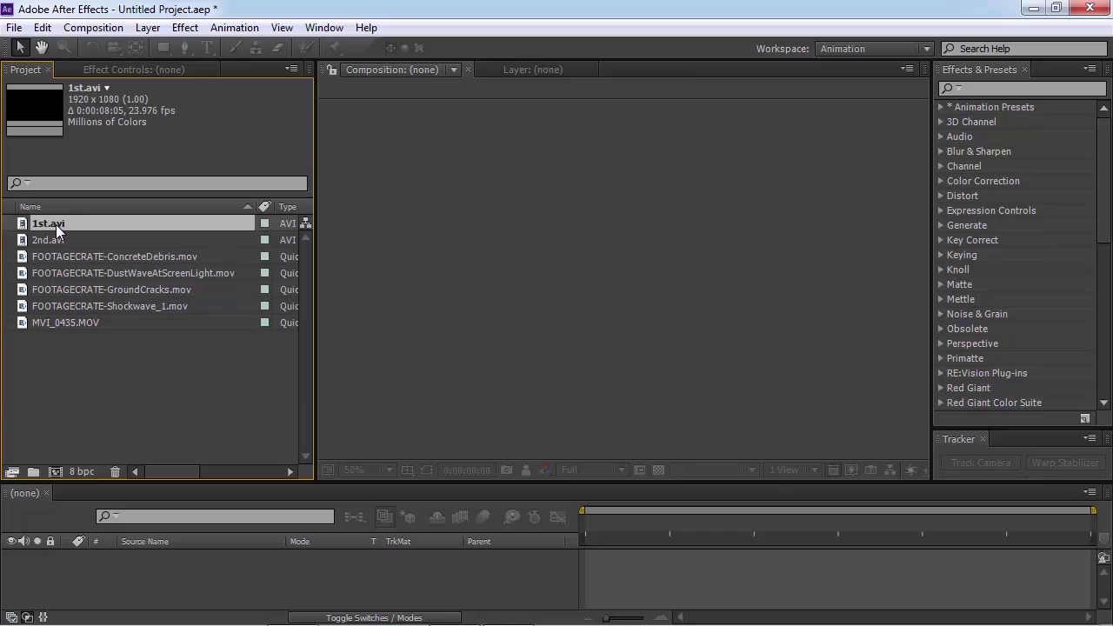
pyautogui.scroll(-2, 534, 393)
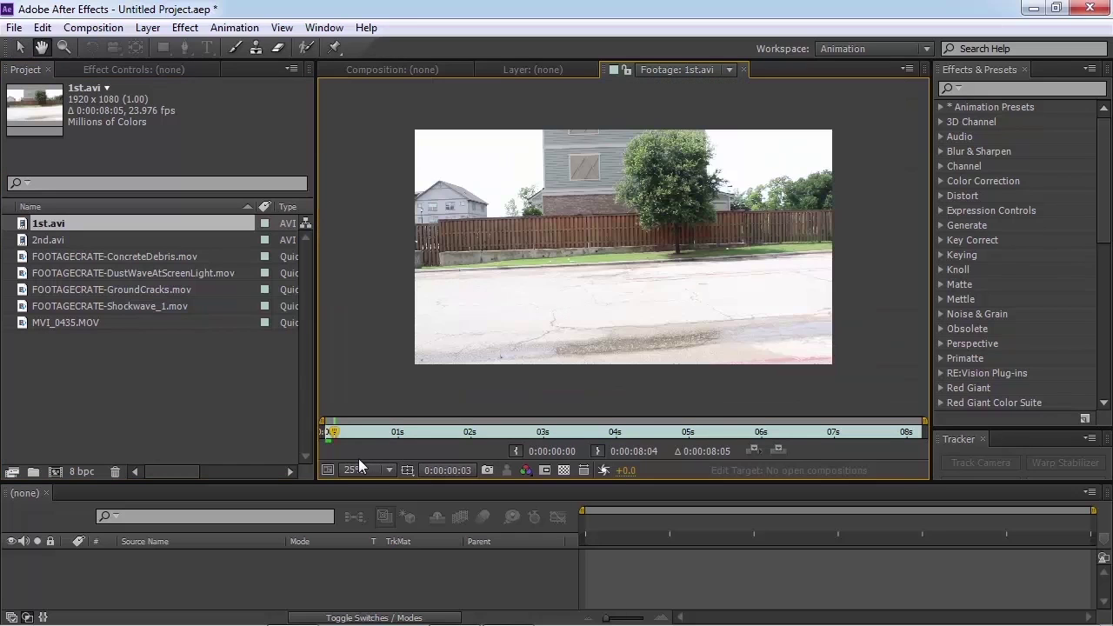
pyautogui.press('space')
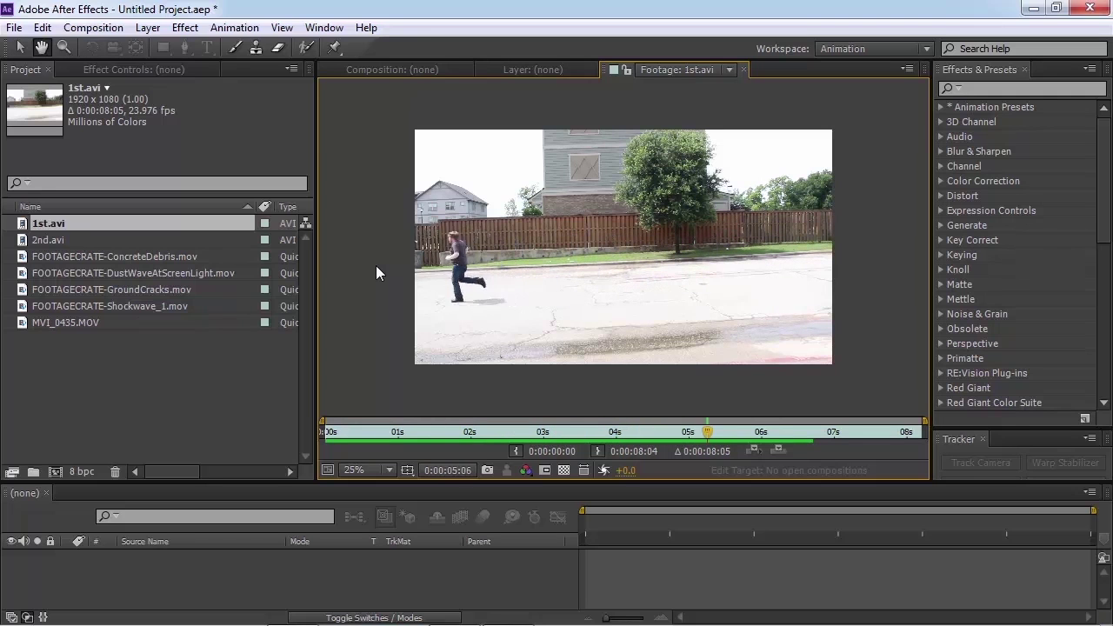
# Step: Open the 2nd.avi footage and play it, examining the man's movement up close
pyautogui.doubleClick(49, 240)
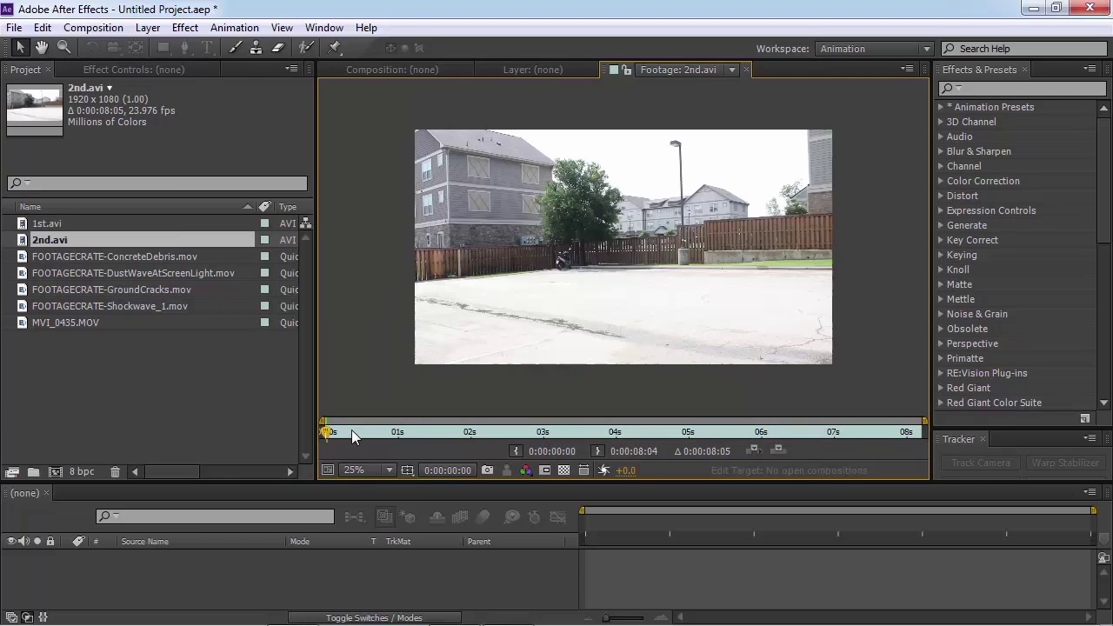
pyautogui.press('space')
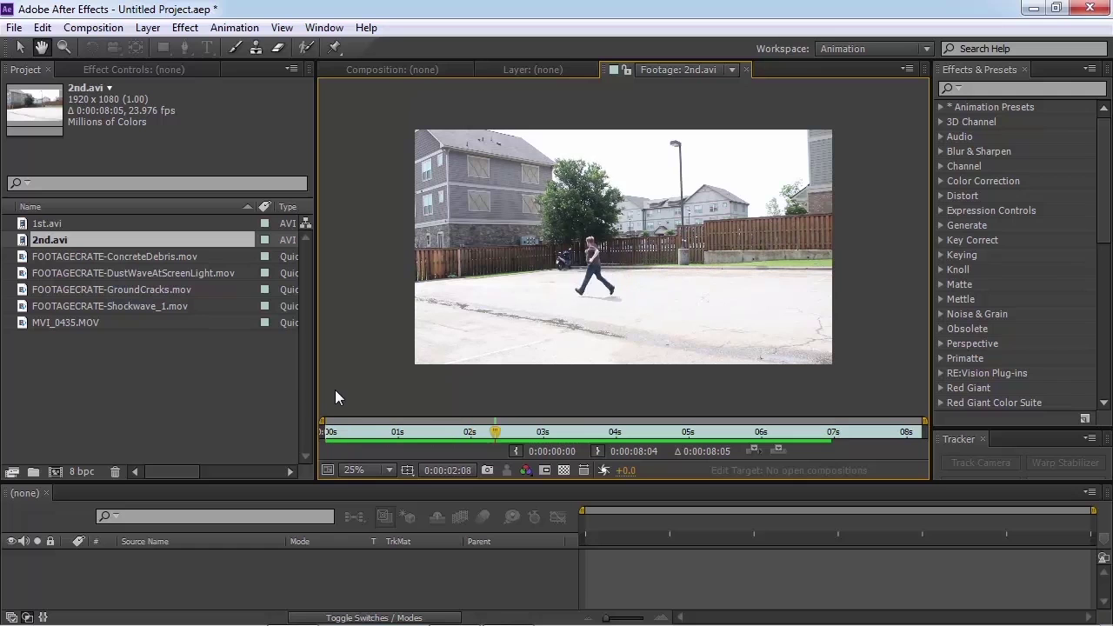
pyautogui.press('.')
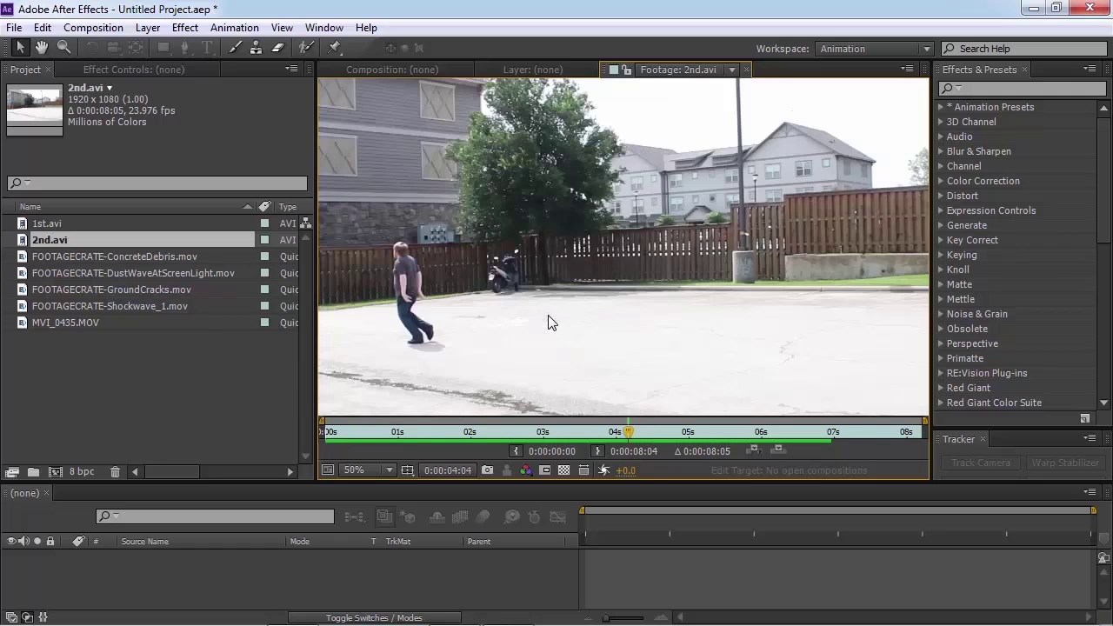
pyautogui.press('.')
pyautogui.press('space')
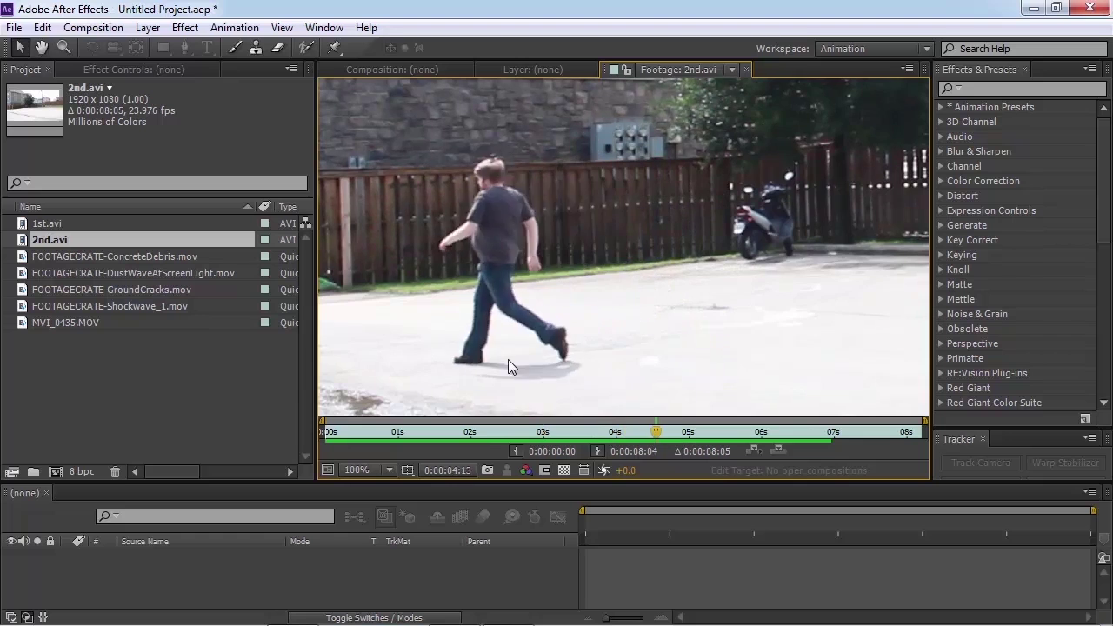
pyautogui.press('h')
pyautogui.moveTo(508, 359); pyautogui.dragTo(545, 359)
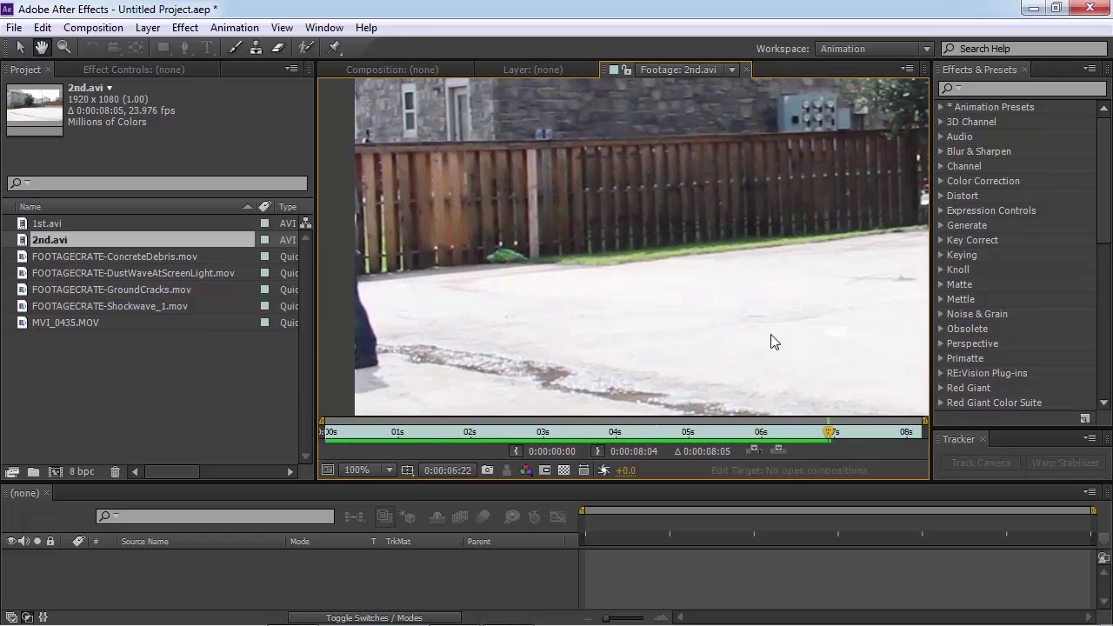
pyautogui.press('v')
pyautogui.press(',')
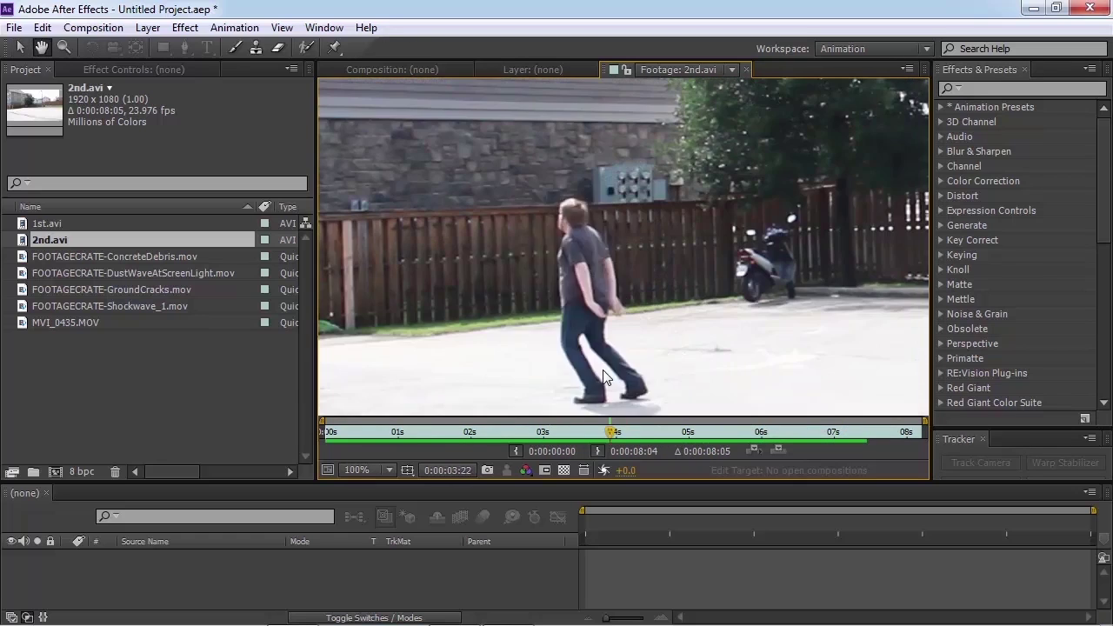
pyautogui.press(',')
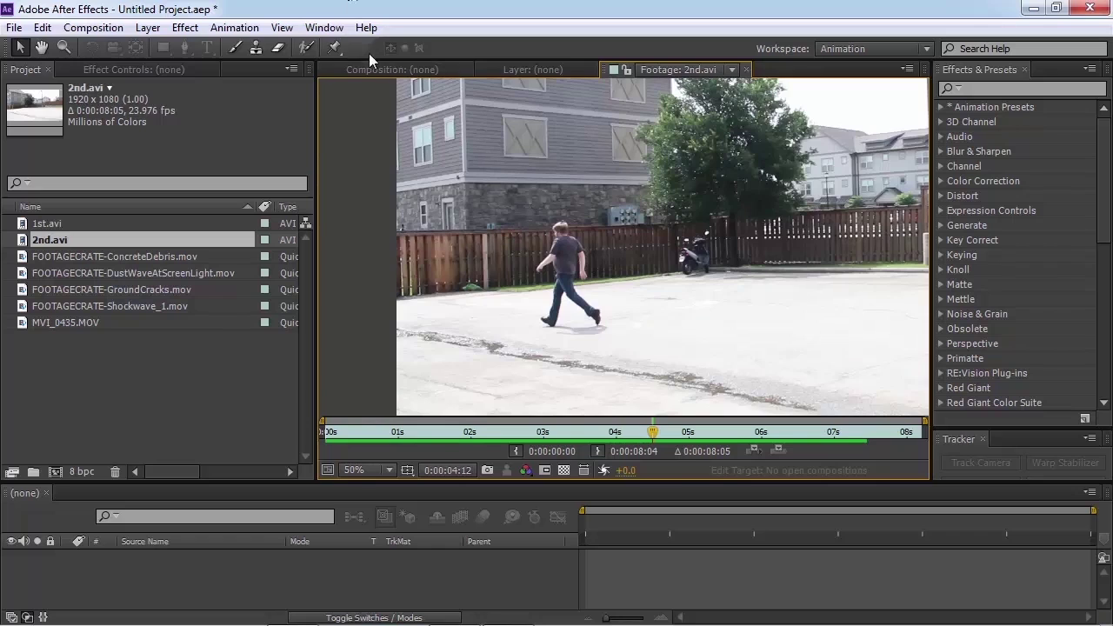
# Step: Create a single composition from 1st.avi and 2nd.avi, using the dimensions of 2nd.avi
pyautogui.keyDown('ctrl'); pyautogui.click(48, 223); pyautogui.keyUp('ctrl')
pyautogui.moveTo(48, 223); pyautogui.dragTo(178, 564)
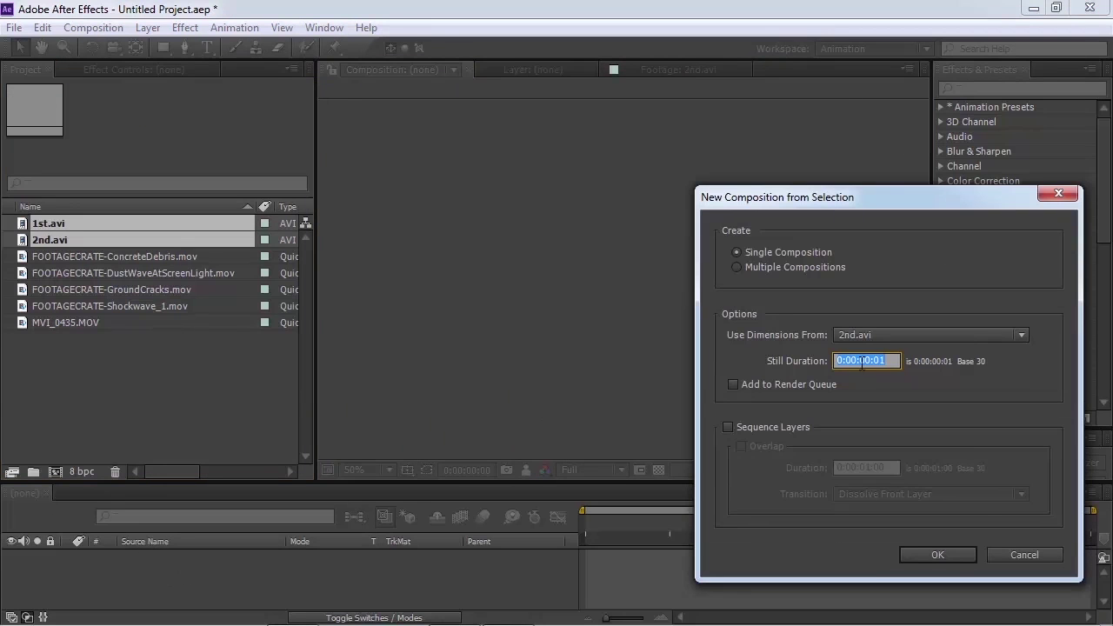
pyautogui.click(938, 555)
# Step: Set the composition width to 3000 px and its duration to 0:00:18:05
pyautogui.hotkey('ctrl', 'k')
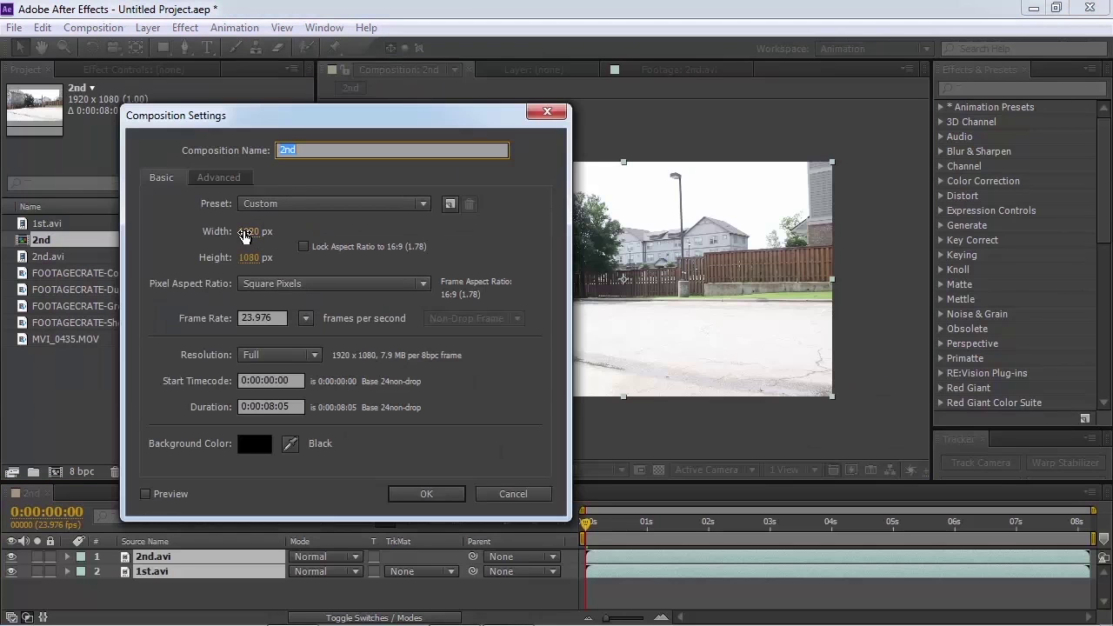
pyautogui.click(249, 229)
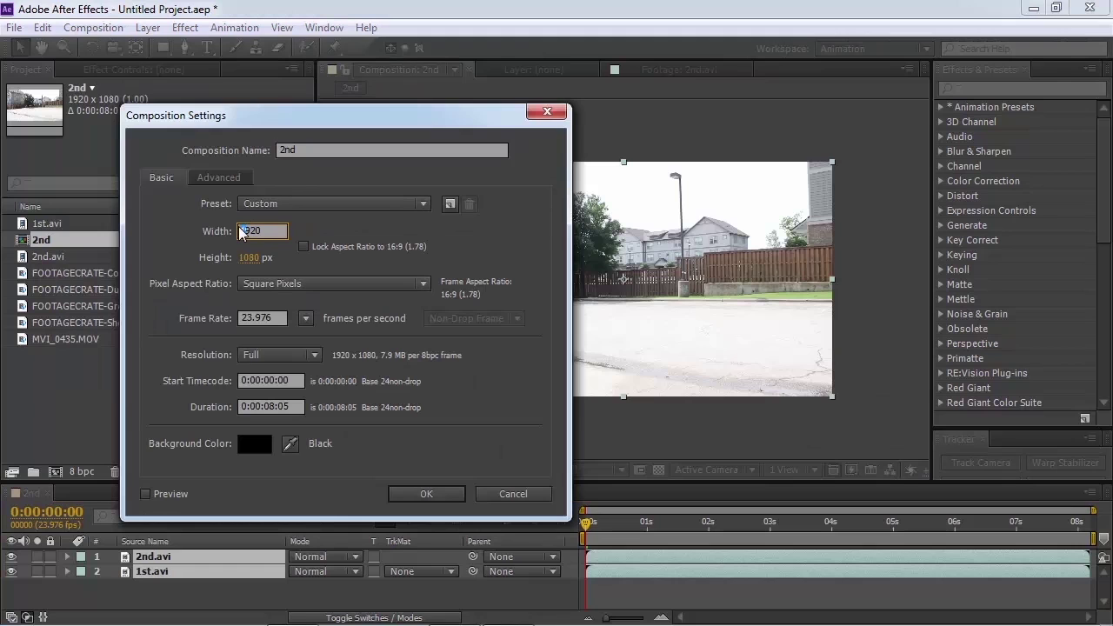
pyautogui.write('3000')
pyautogui.click(266, 406)
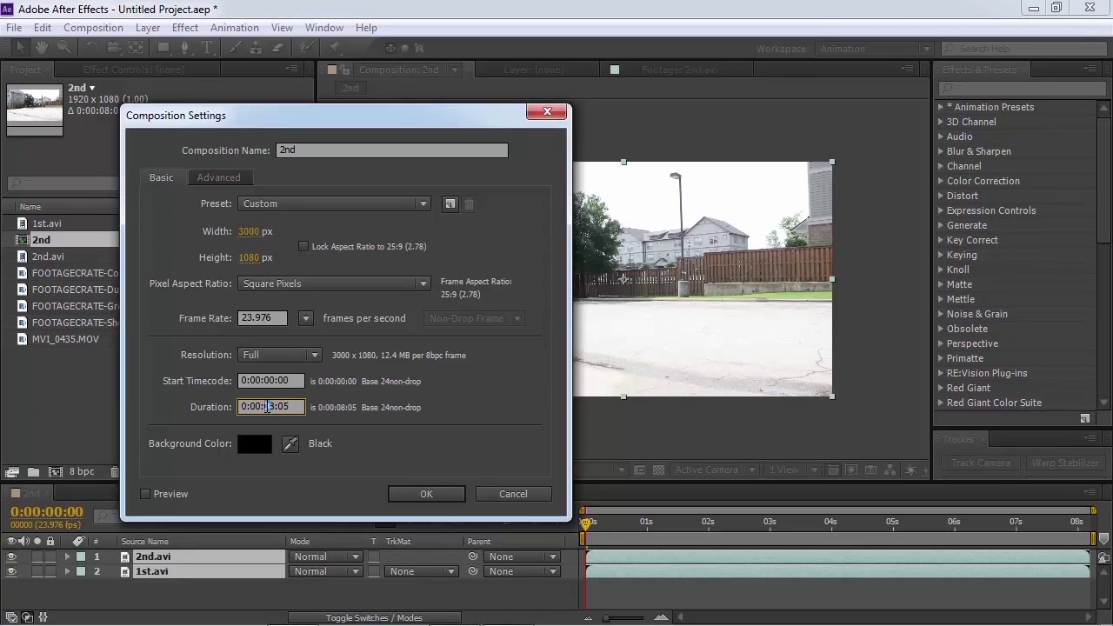
pyautogui.click(449, 492)
# Step: Move the 2nd.avi layer beneath 1st.avi and set the current time to 0:00:03:08
pyautogui.moveTo(731, 522); pyautogui.dragTo(688, 532)
pyautogui.click(149, 561)
pyautogui.moveTo(150, 561); pyautogui.dragTo(157, 578)
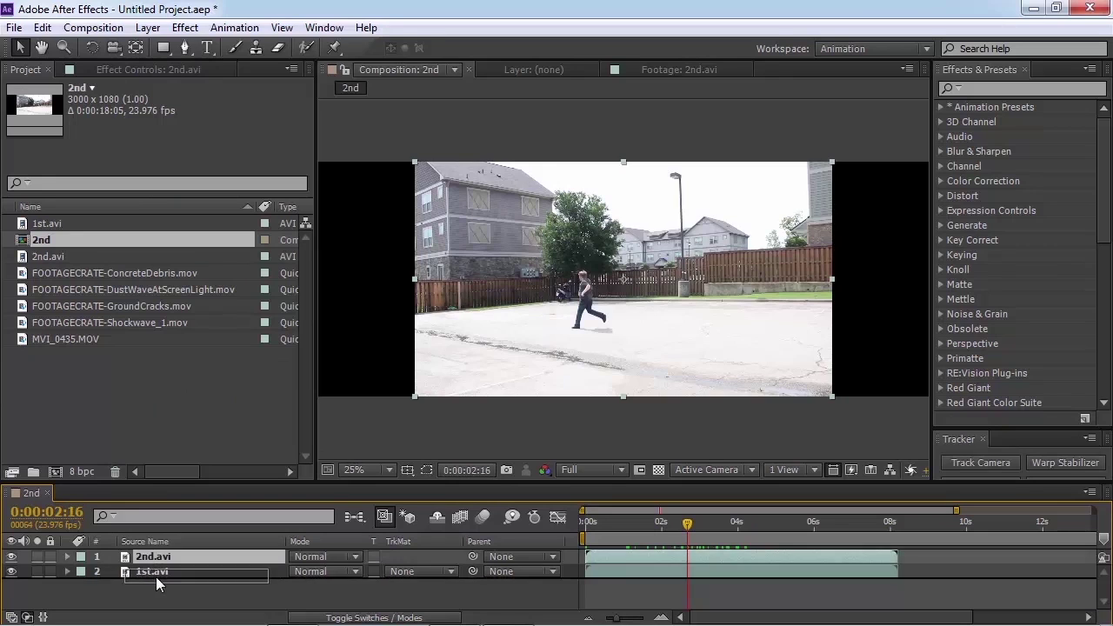
pyautogui.moveTo(761, 533)
pyautogui.mouseDown()
pyautogui.moveTo(787, 537)
pyautogui.moveTo(770, 534)
pyautogui.mouseUp()
pyautogui.click(712, 528)
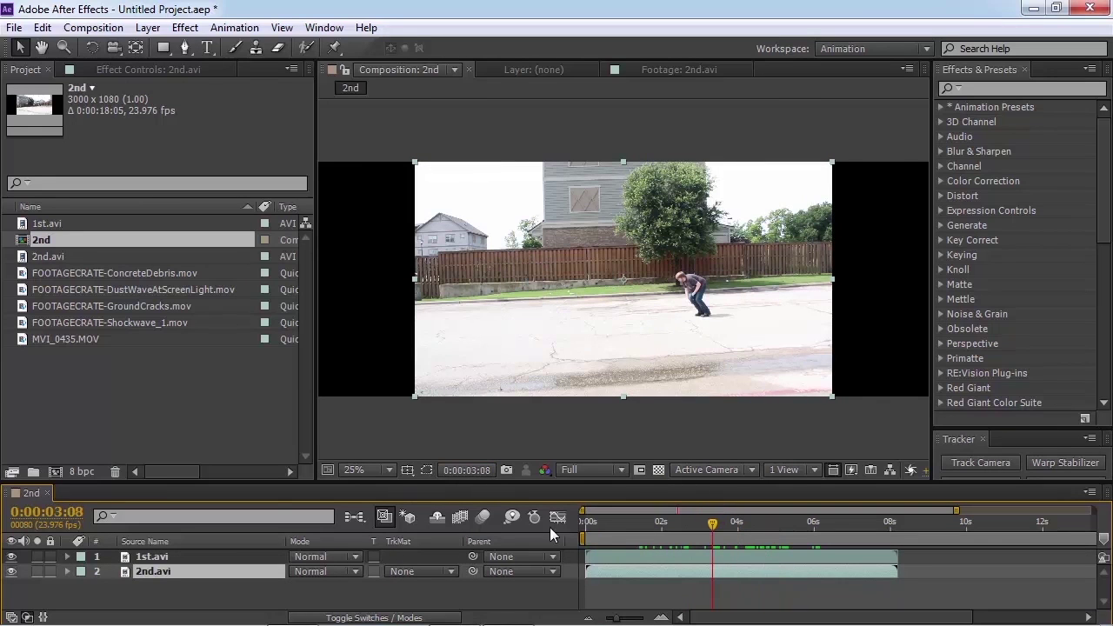
# Step: Shift the 1st.avi layer horizontally to the right end of the composition frame
pyautogui.hotkey('ctrl', 'Up')
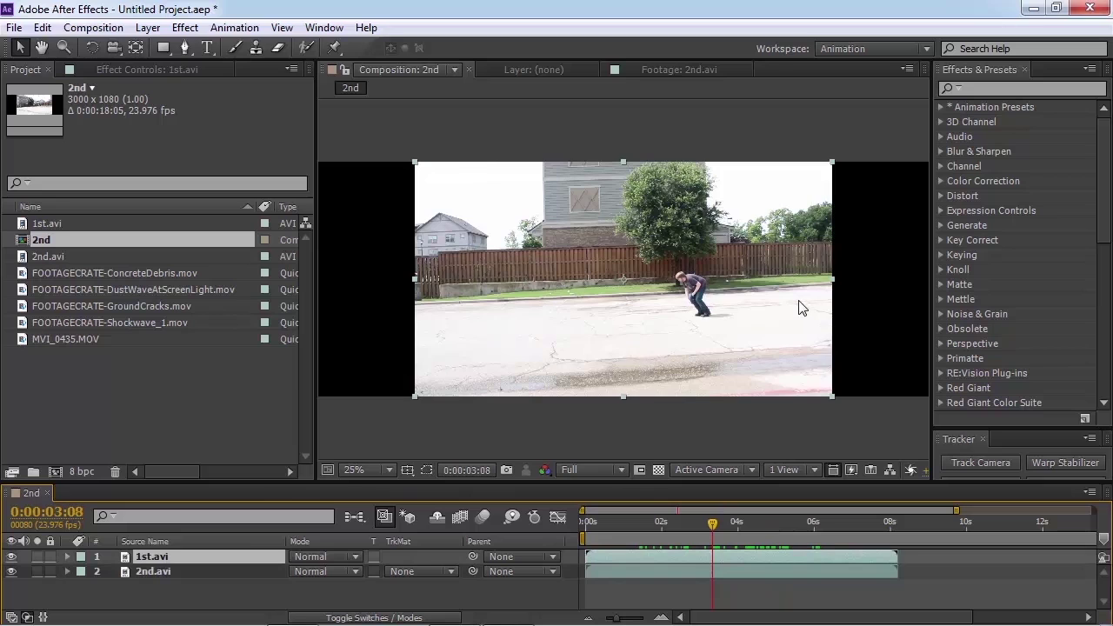
pyautogui.press(',')
pyautogui.moveTo(659, 296); pyautogui.dragTo(718, 296)
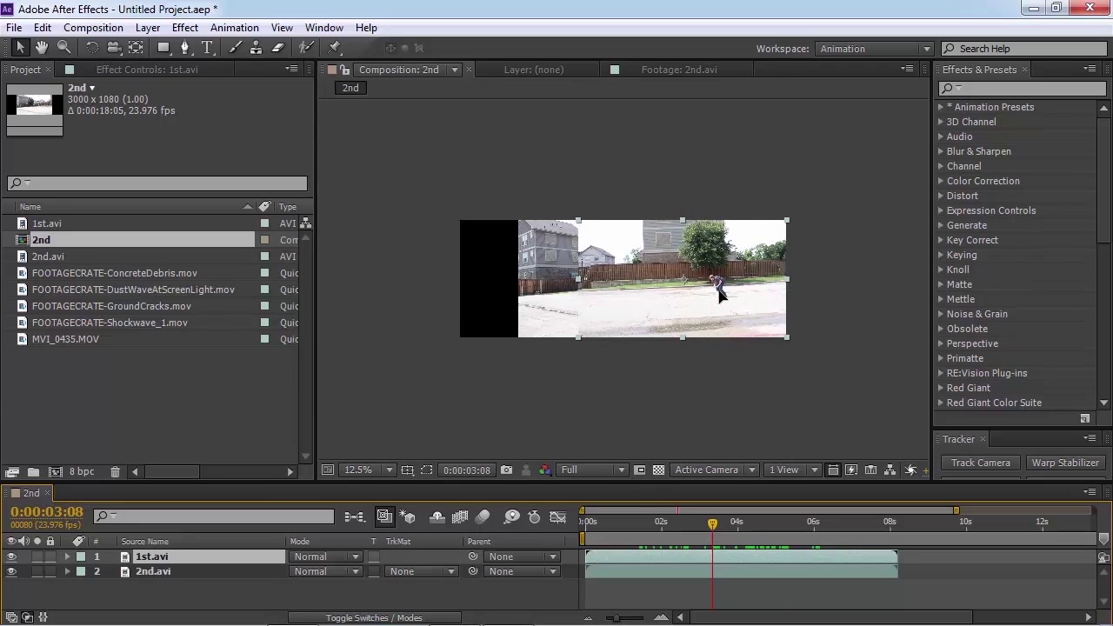
pyautogui.press('.')
# Step: Place the 2nd.avi layer above 1st.avi and lower its opacity to about 50%
pyautogui.moveTo(190, 572); pyautogui.dragTo(187, 555)
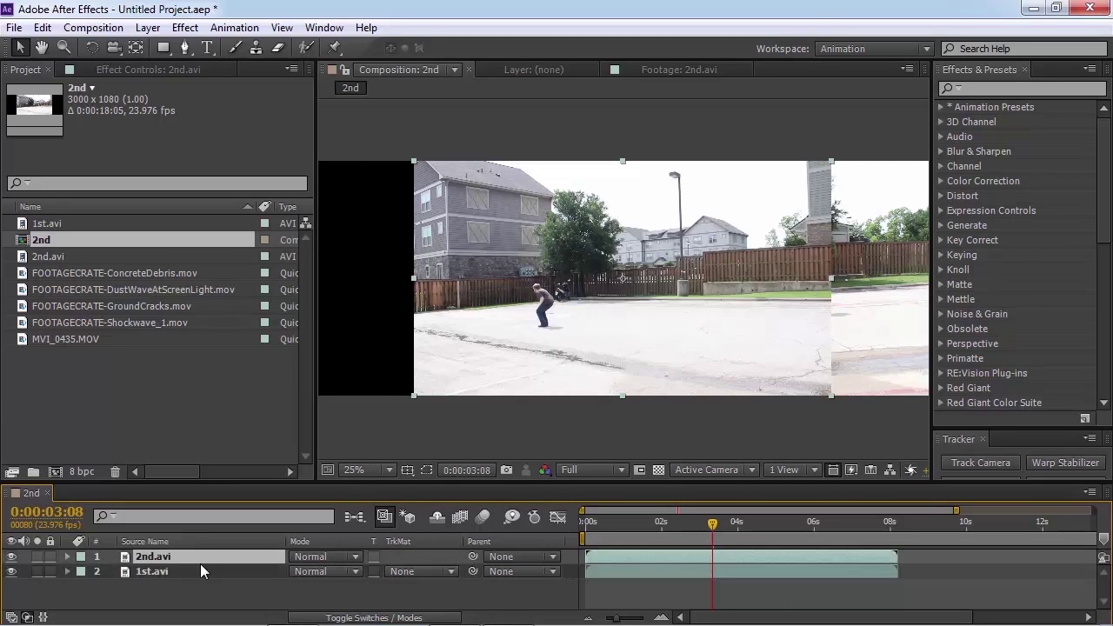
pyautogui.click(67, 556)
pyautogui.moveTo(300, 587); pyautogui.dragTo(252, 587)
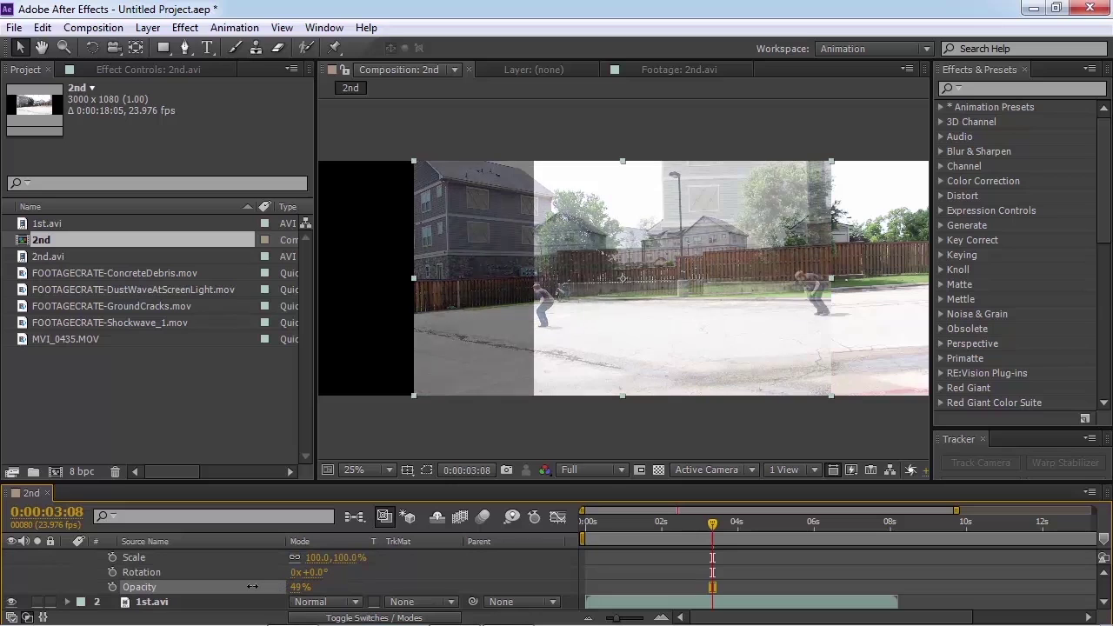
# Step: Reposition the semi-transparent 2nd.avi layer to 851, 540 so its fence and curb line up with 1st.avi
pyautogui.moveTo(754, 273); pyautogui.dragTo(624, 273)
pyautogui.scroll(2, 685, 193)
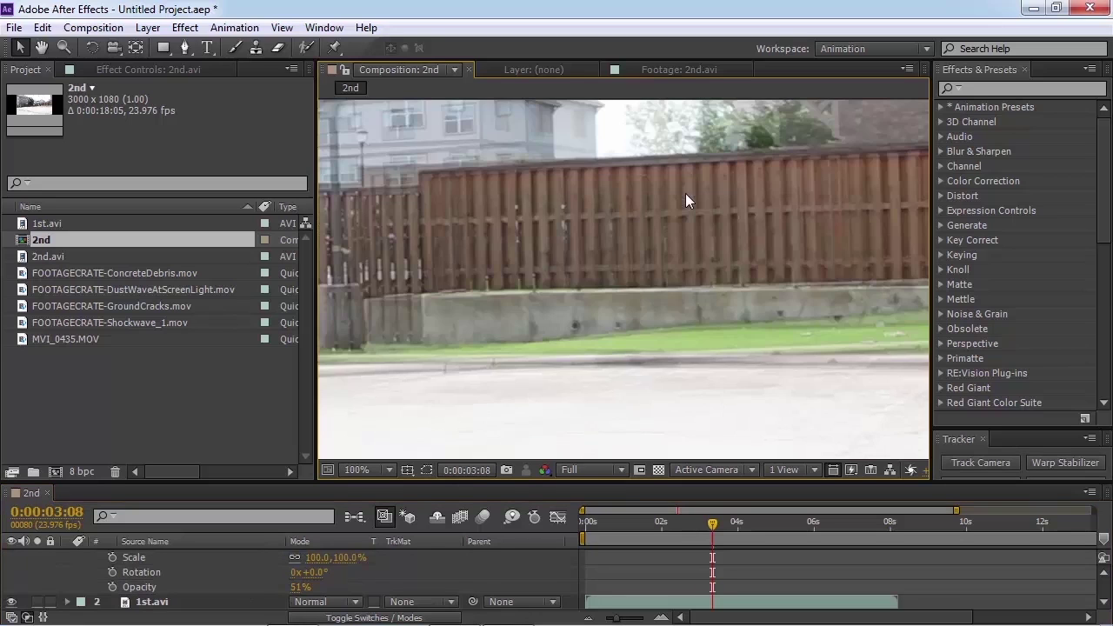
pyautogui.press('space')
pyautogui.moveTo(665, 344); pyautogui.dragTo(652, 377)
pyautogui.scroll(-2, 627, 303)
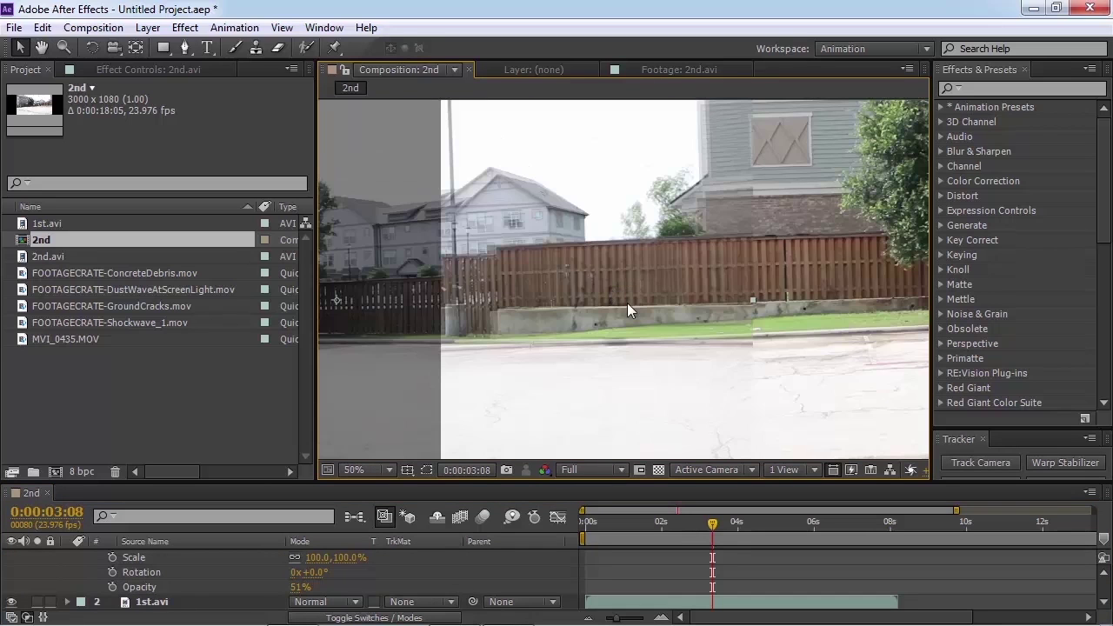
pyautogui.scroll(2, 616, 407)
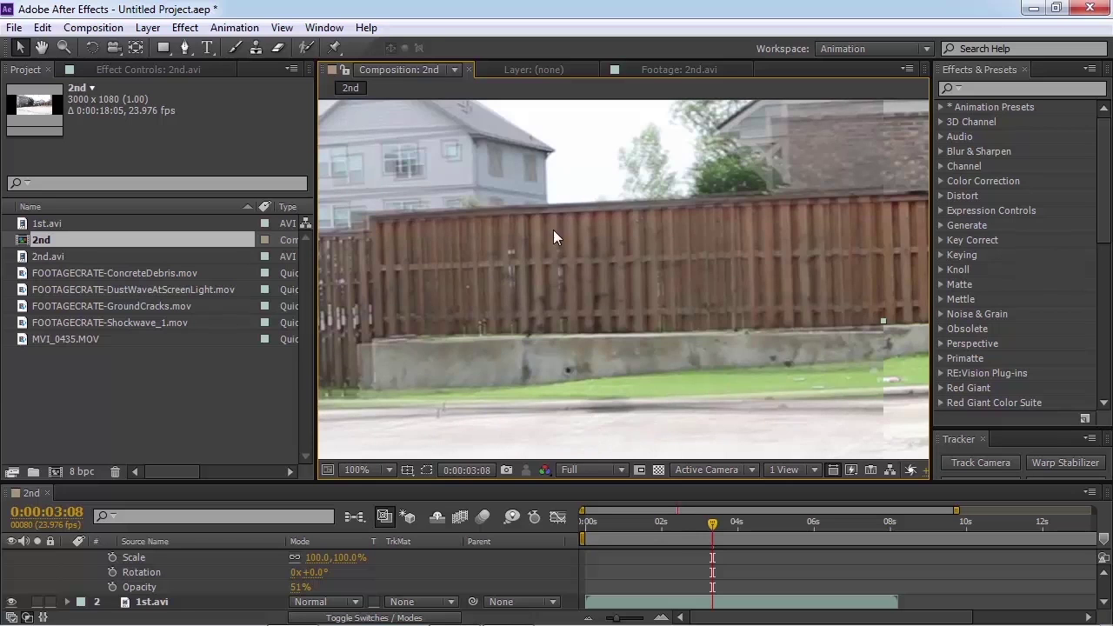
pyautogui.scroll(-4, 601, 265)
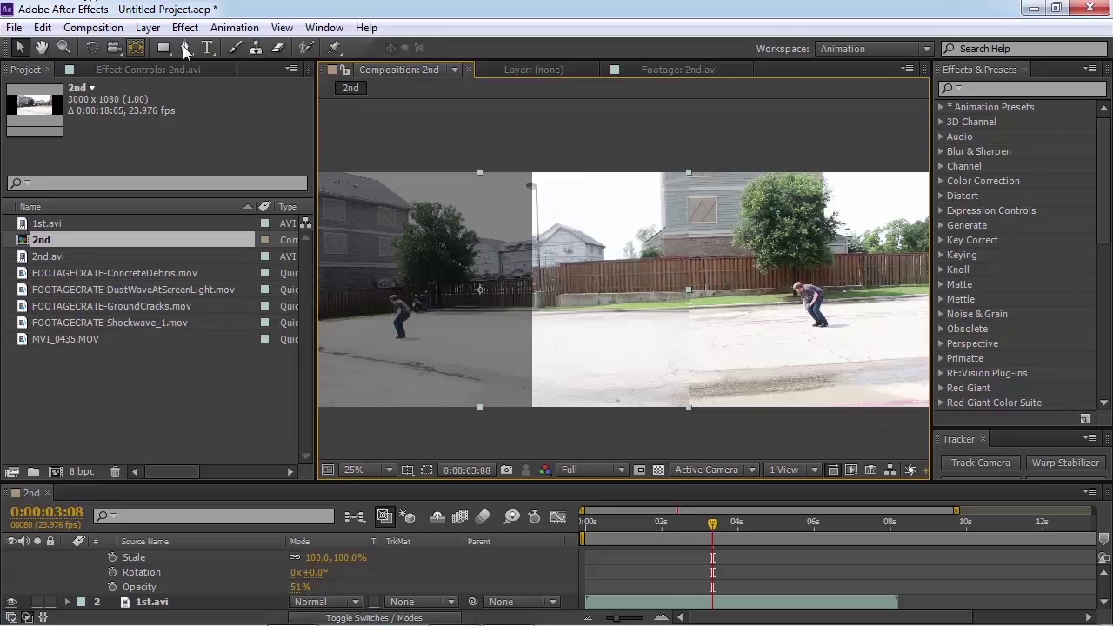
# Step: Draw a rectangular mask on the 2nd.avi layer with its right edge crossing the overlapping fence
pyautogui.click(163, 47)
pyautogui.scroll(-1, 621, 279)
pyautogui.moveTo(409, 191); pyautogui.dragTo(621, 414)
pyautogui.scroll(4, 658, 274)
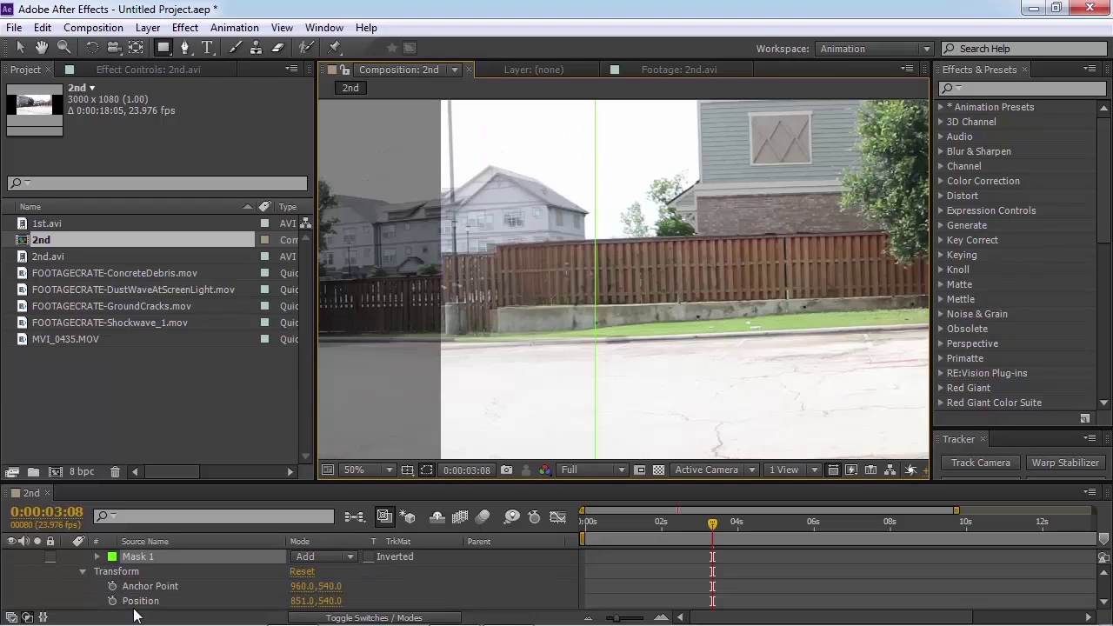
# Step: Restore the 2nd.avi layer's opacity to 100% and deselect the layer
pyautogui.scroll(-1, 293, 591)
pyautogui.moveTo(303, 595); pyautogui.dragTo(391, 594)
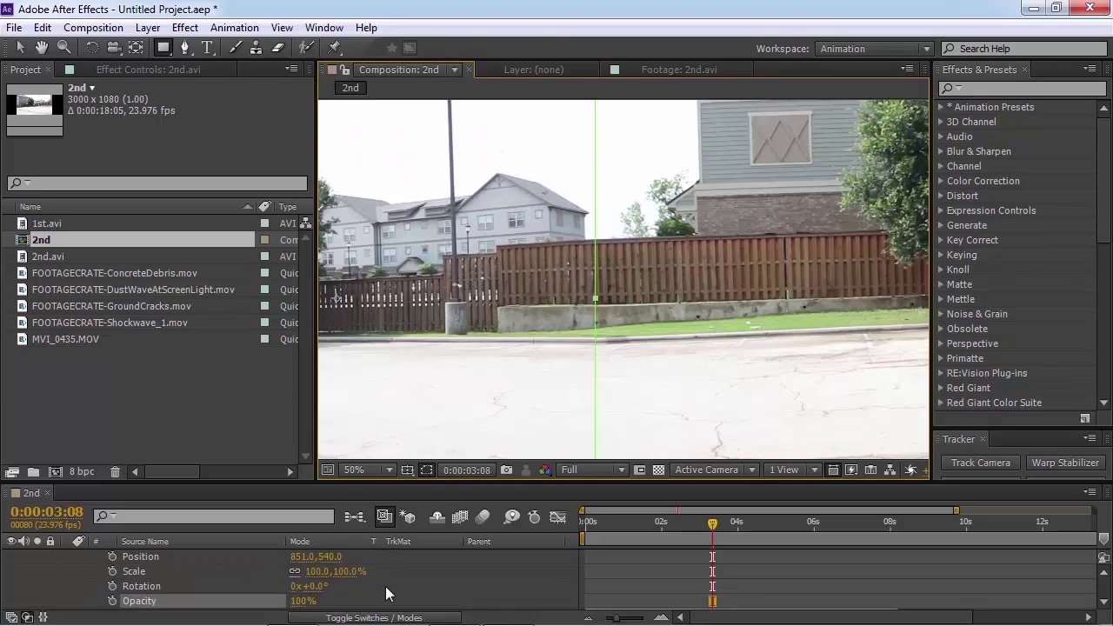
pyautogui.click(409, 589)
# Step: Inspect the seam between the two clips up close and in the full frame, and check the properties of Mask 1
pyautogui.scroll(2, 602, 342)
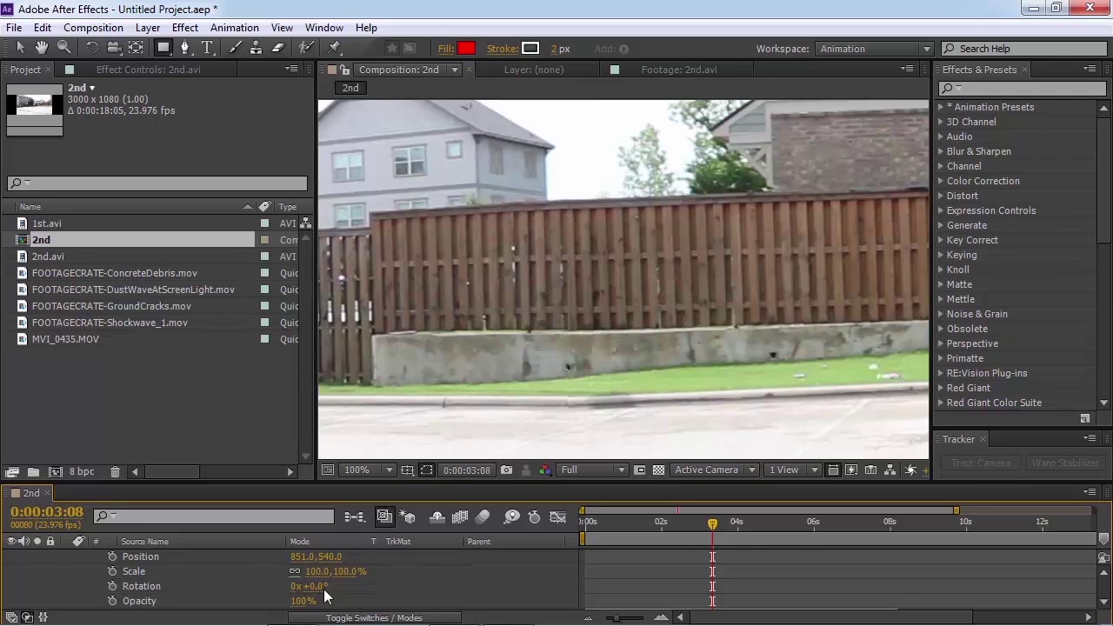
pyautogui.scroll(2, 324, 592)
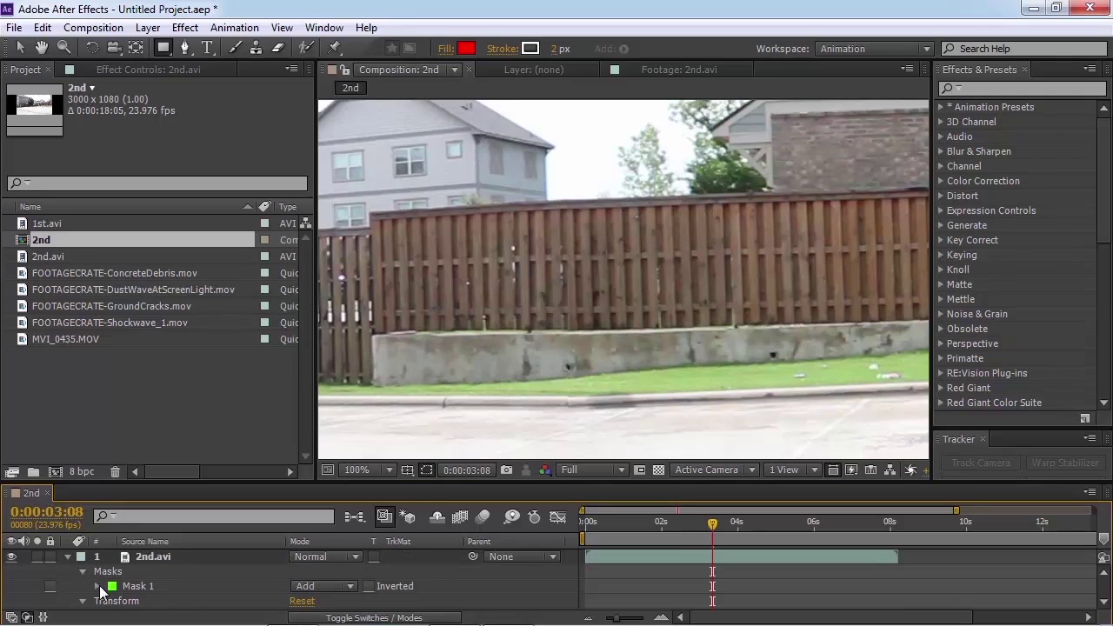
pyautogui.click(96, 586)
pyautogui.press(',')
pyautogui.press(',')
pyautogui.press(',')
pyautogui.press(',')
pyautogui.scroll(1, 218, 572)
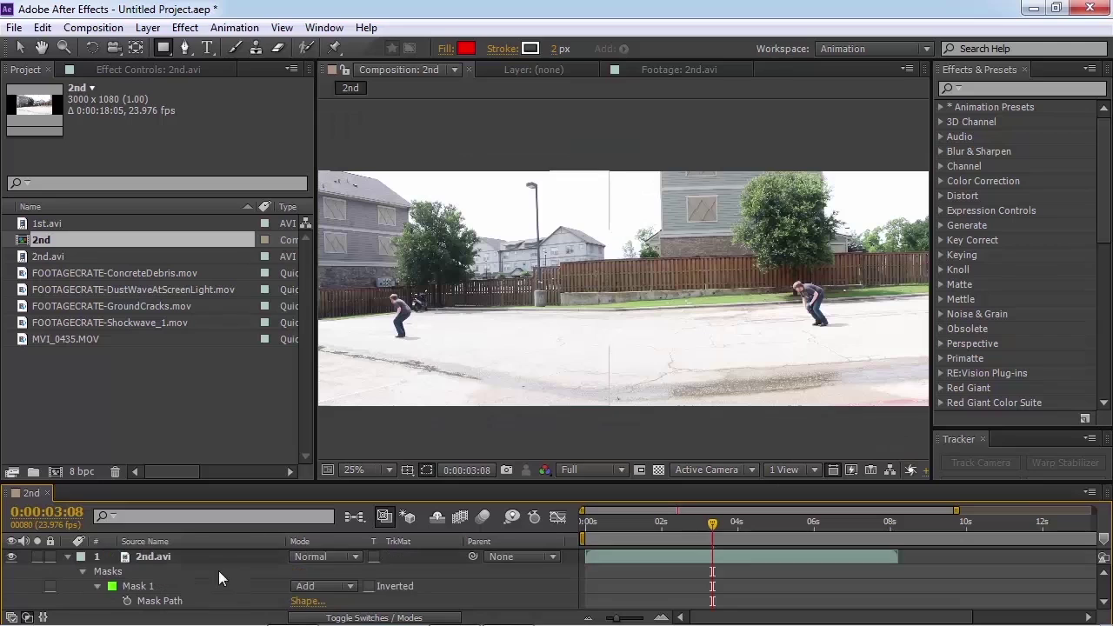
pyautogui.click(67, 555)
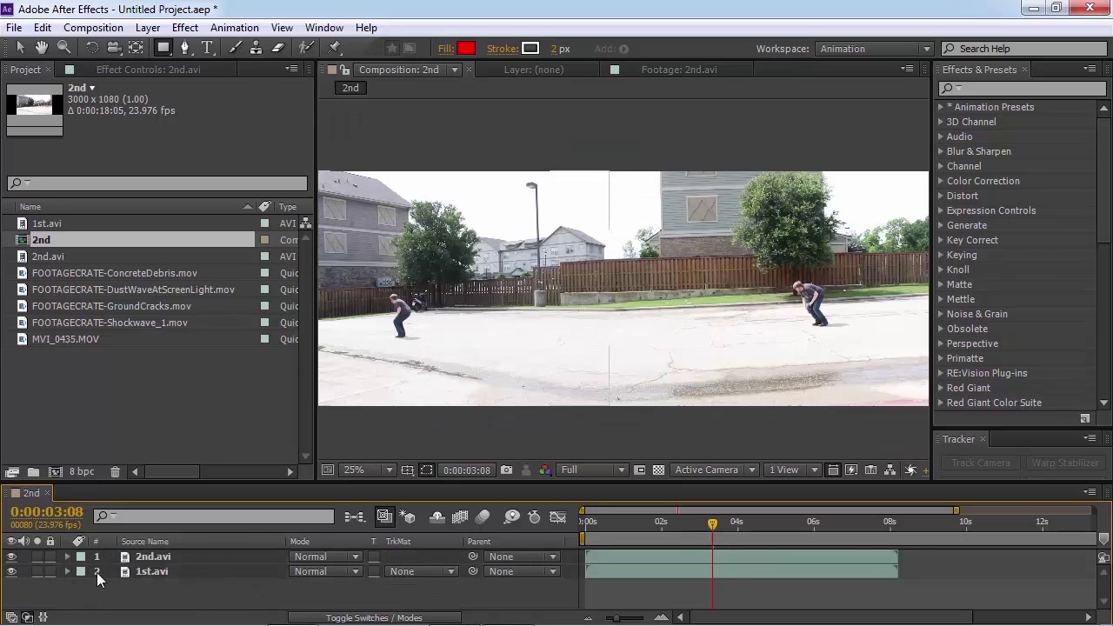
# Step: Isolate the 2nd.avi layer, trim its start and shift it in time to begin at about 3.7 seconds
pyautogui.click(155, 556)
pyautogui.click(37, 557)
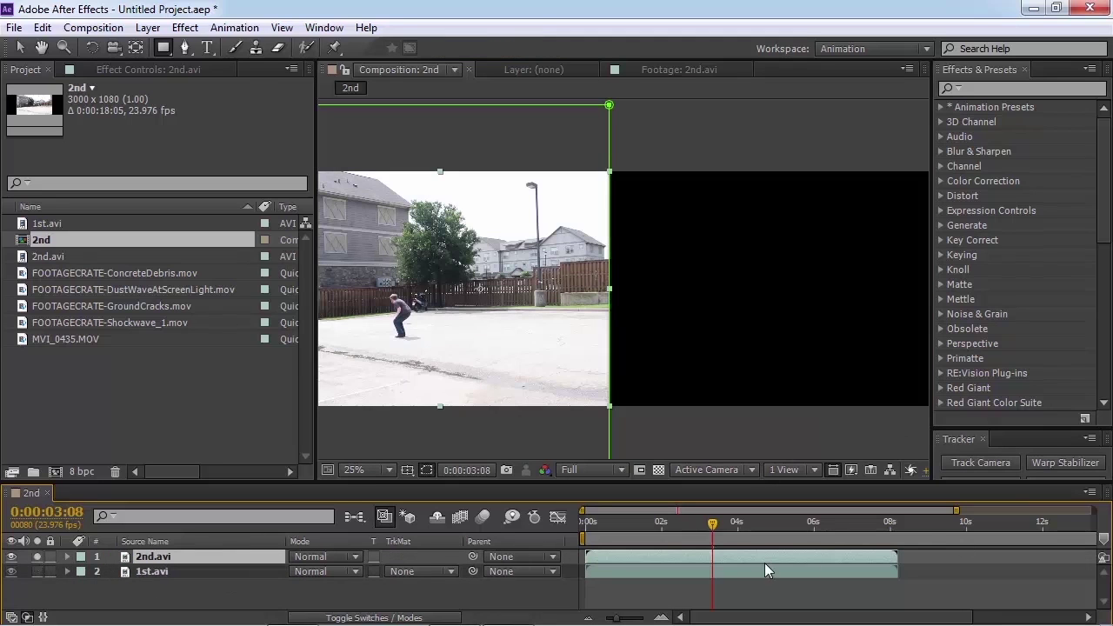
pyautogui.moveTo(715, 532); pyautogui.dragTo(726, 557)
pyautogui.click(37, 558)
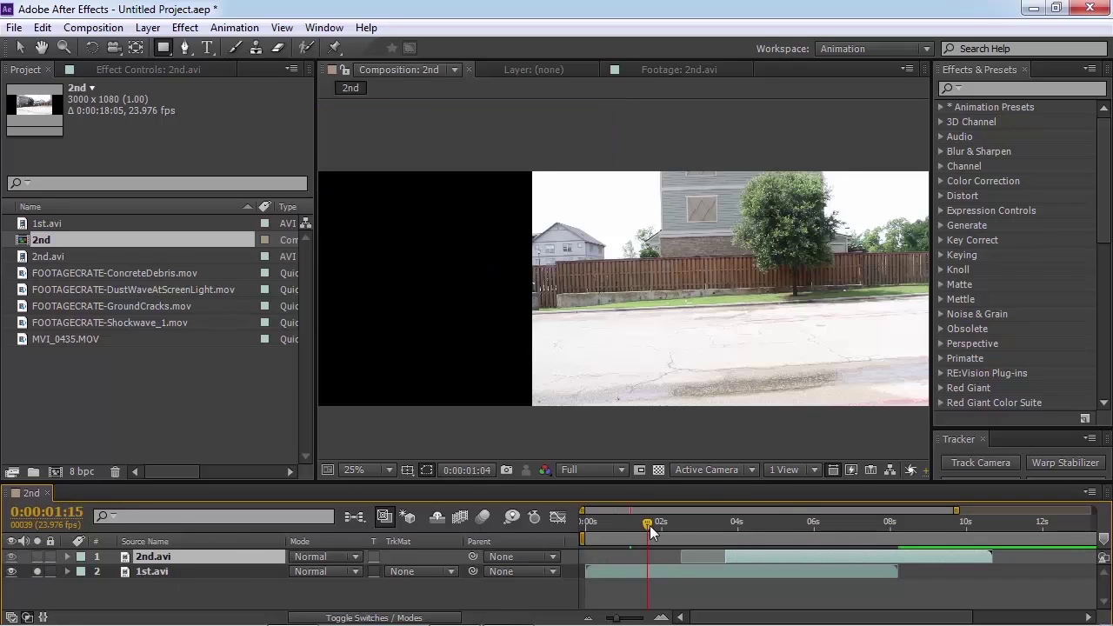
# Step: Trim the 1st.avi layer to end at 0:00:06:00 and shift 2nd.avi so its runner lines up with the cut
pyautogui.moveTo(649, 525); pyautogui.dragTo(774, 524)
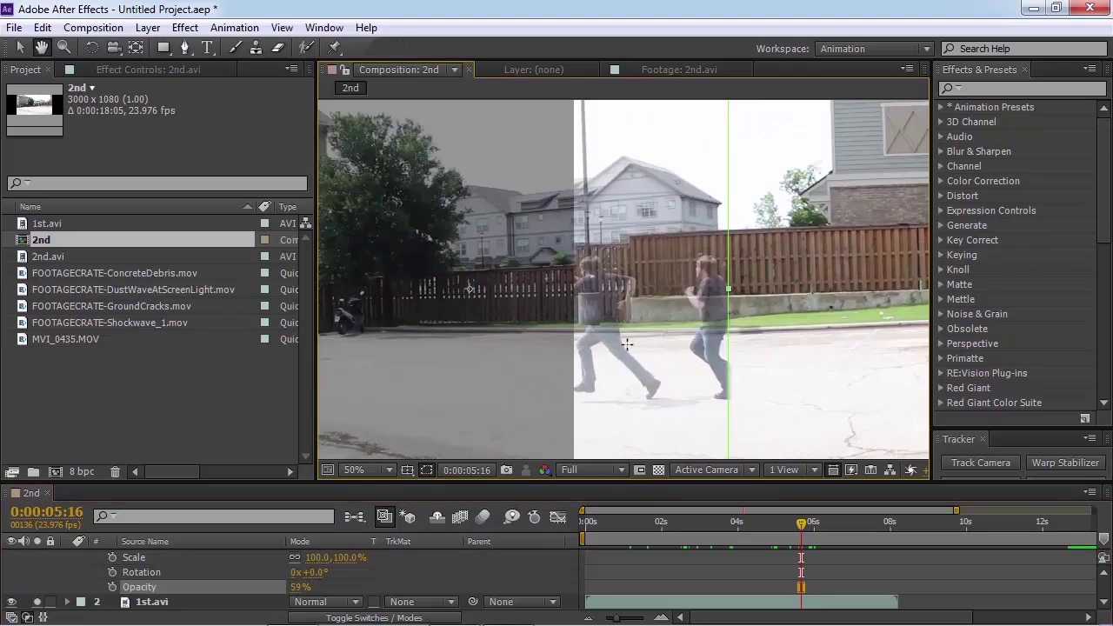
pyautogui.scroll(2, 629, 397)
pyautogui.moveTo(629, 397); pyautogui.dragTo(604, 356)
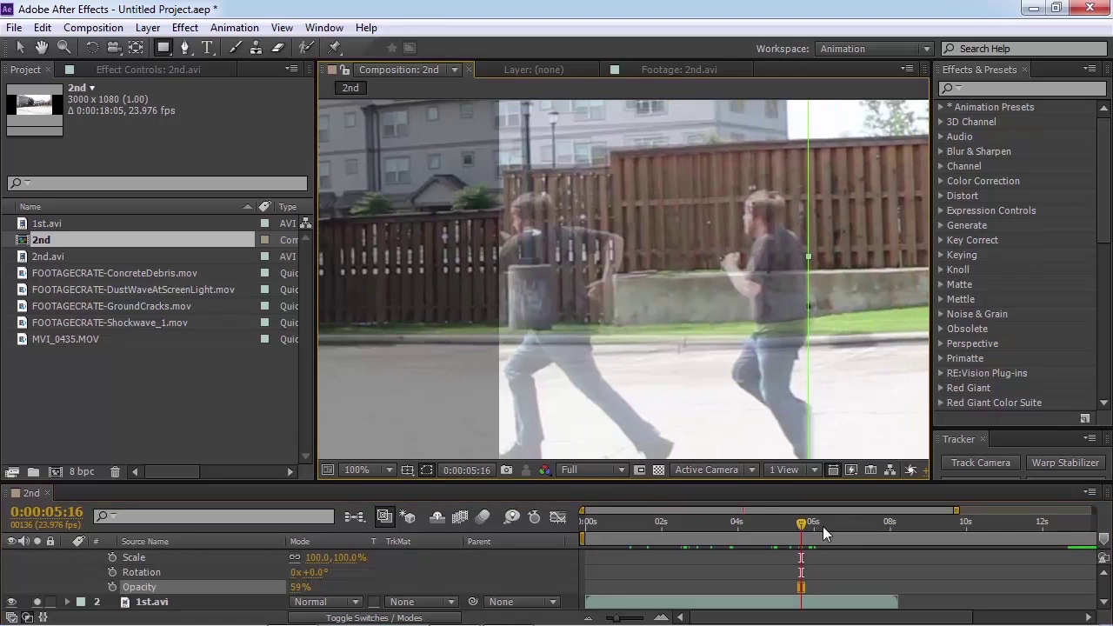
pyautogui.moveTo(868, 602); pyautogui.dragTo(820, 601)
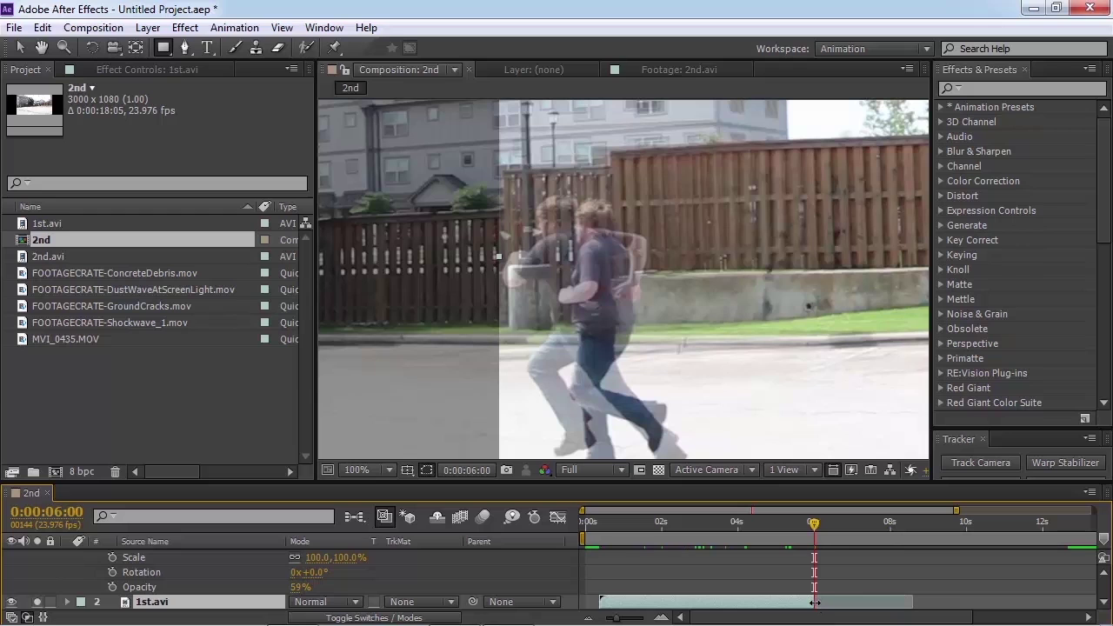
pyautogui.scroll(2, 826, 592)
pyautogui.moveTo(798, 556); pyautogui.dragTo(812, 556)
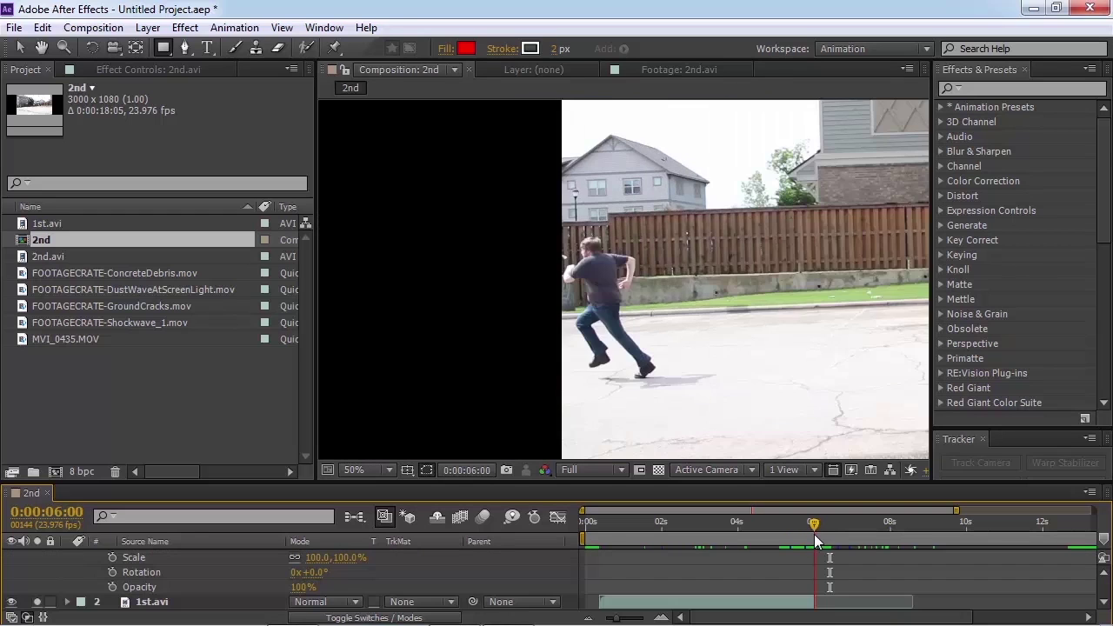
# Step: Duplicate the masked 2nd.avi layer and select the top copy, just past the cut at 0:00:06:06
pyautogui.moveTo(814, 534)
pyautogui.mouseDown()
pyautogui.moveTo(795, 534)
pyautogui.moveTo(824, 534)
pyautogui.mouseUp()
pyautogui.scroll(2, 785, 558)
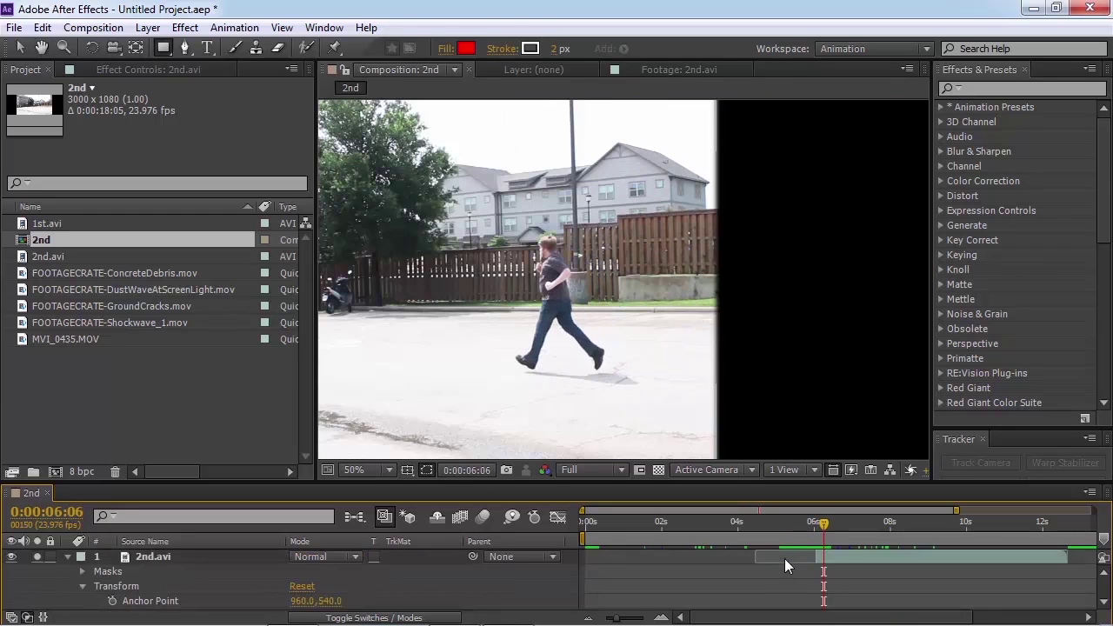
pyautogui.click(69, 554)
pyautogui.click(186, 554)
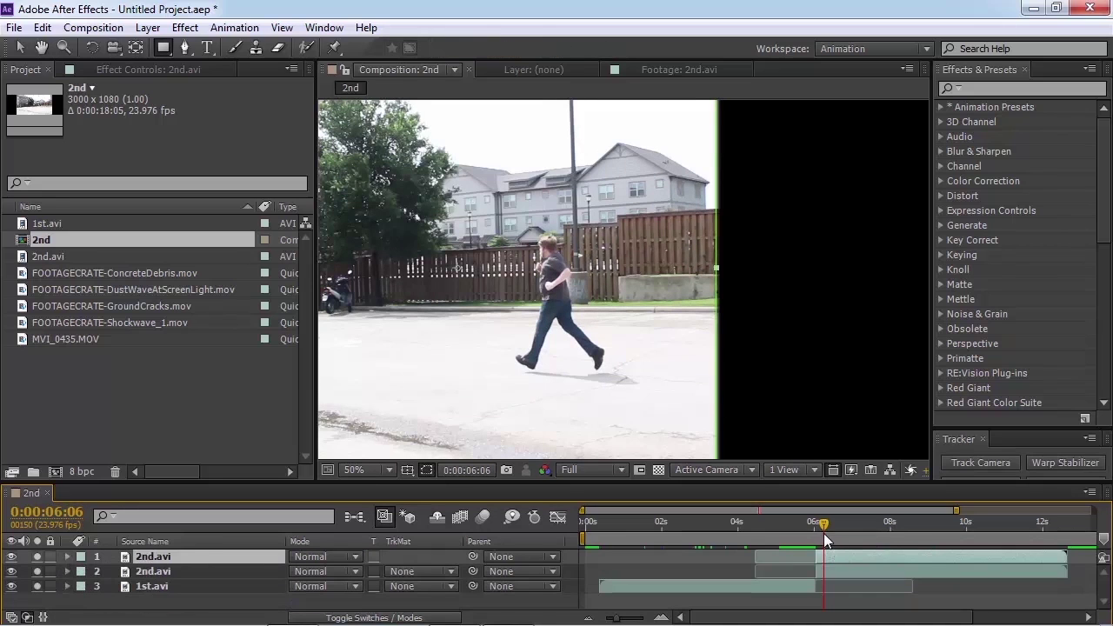
# Step: Freeze the top 2nd.avi copy on the empty frame at 0:00:11:08, after the runner has left the shot
pyautogui.press('space')
pyautogui.press(',')
pyautogui.press(',')
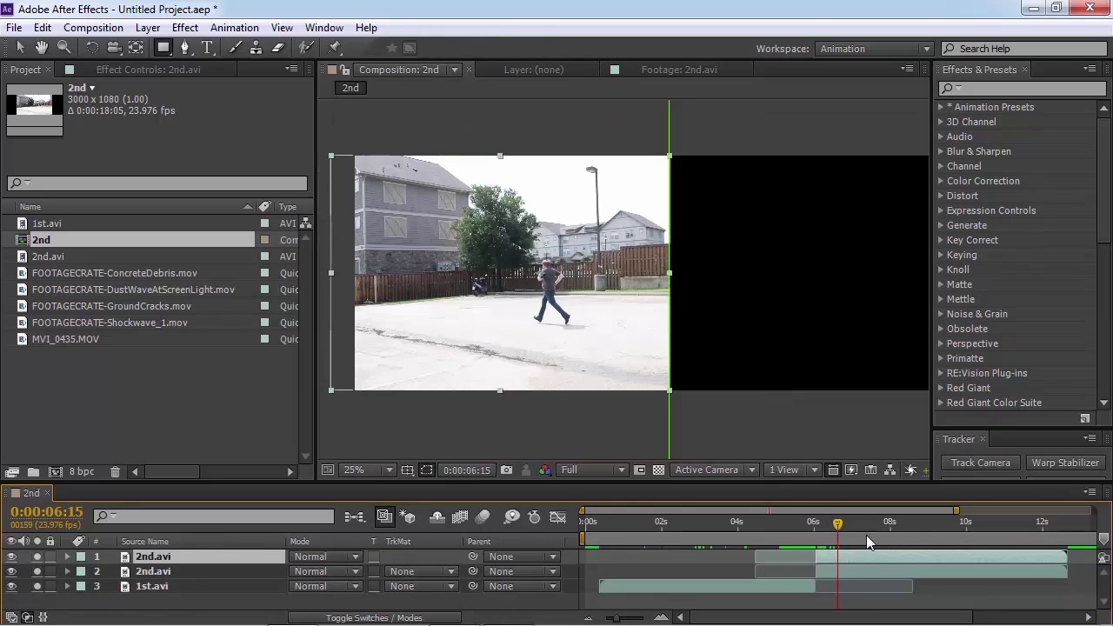
pyautogui.moveTo(866, 535); pyautogui.dragTo(1018, 535)
pyautogui.rightClick(984, 554)
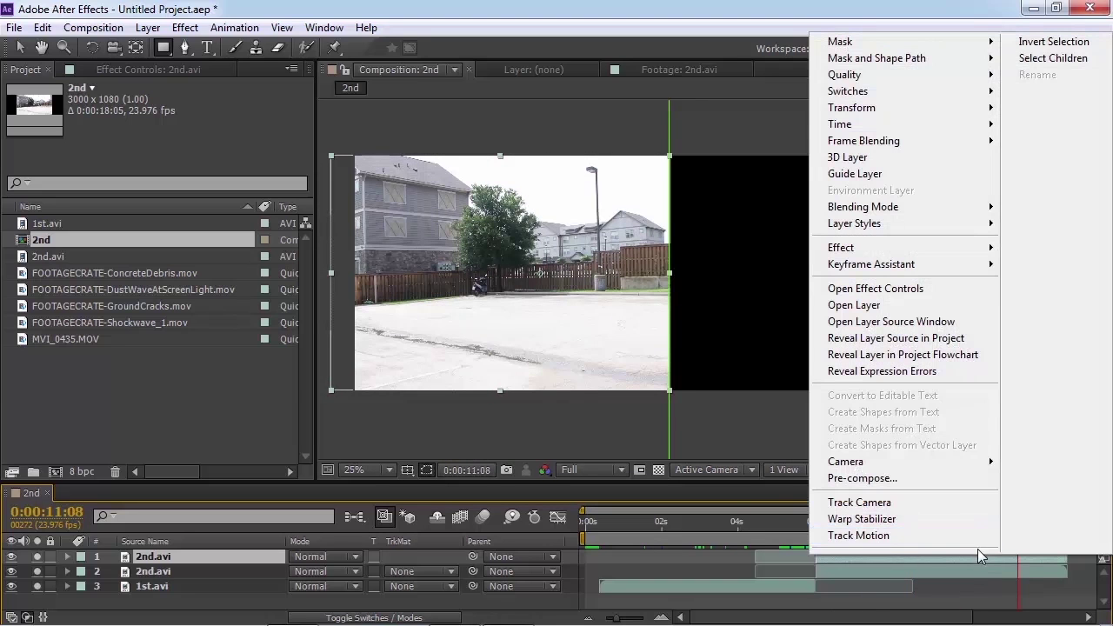
pyautogui.rightClick(974, 562)
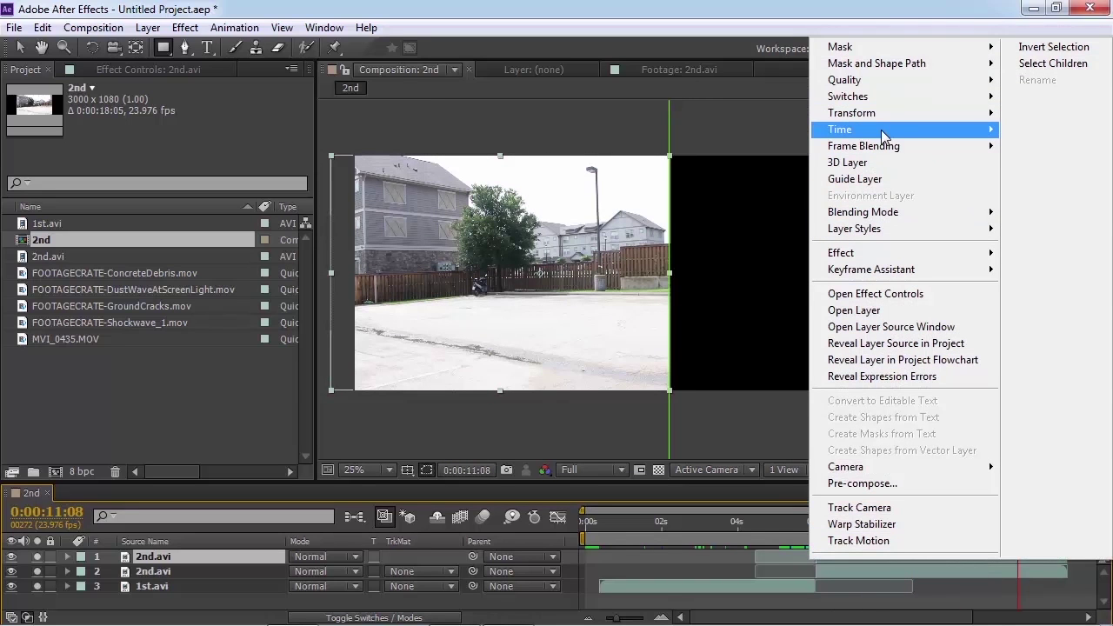
pyautogui.moveTo(880, 129)
pyautogui.click(631, 188)
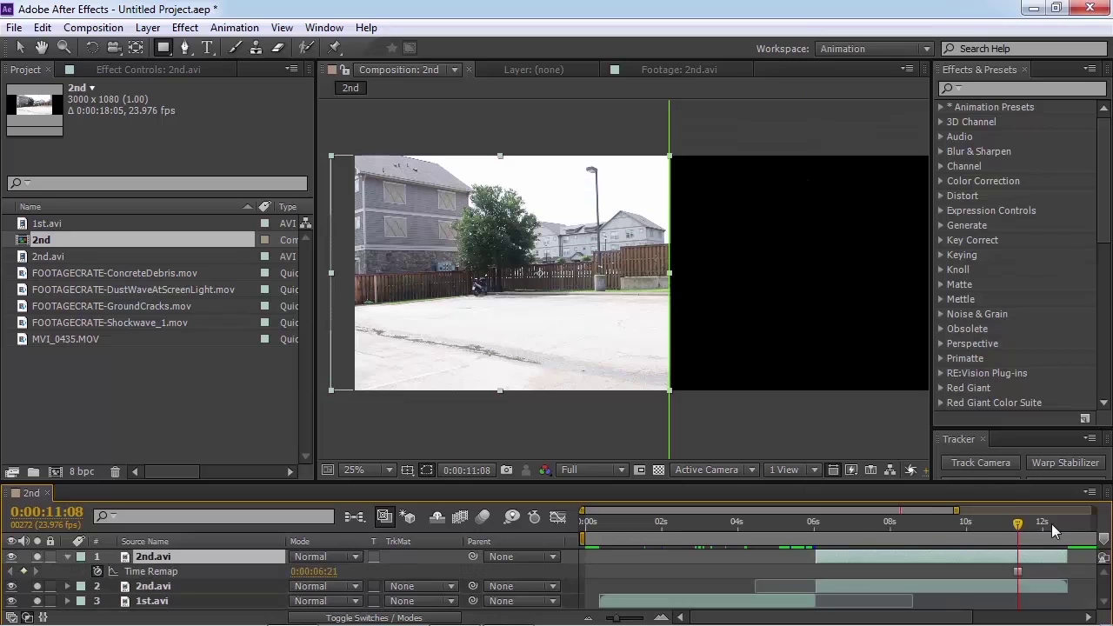
# Step: Extend the frozen 2nd.avi copy across the whole timeline and place it beneath the moving 2nd.avi layer
pyautogui.moveTo(1066, 554); pyautogui.dragTo(1097, 556)
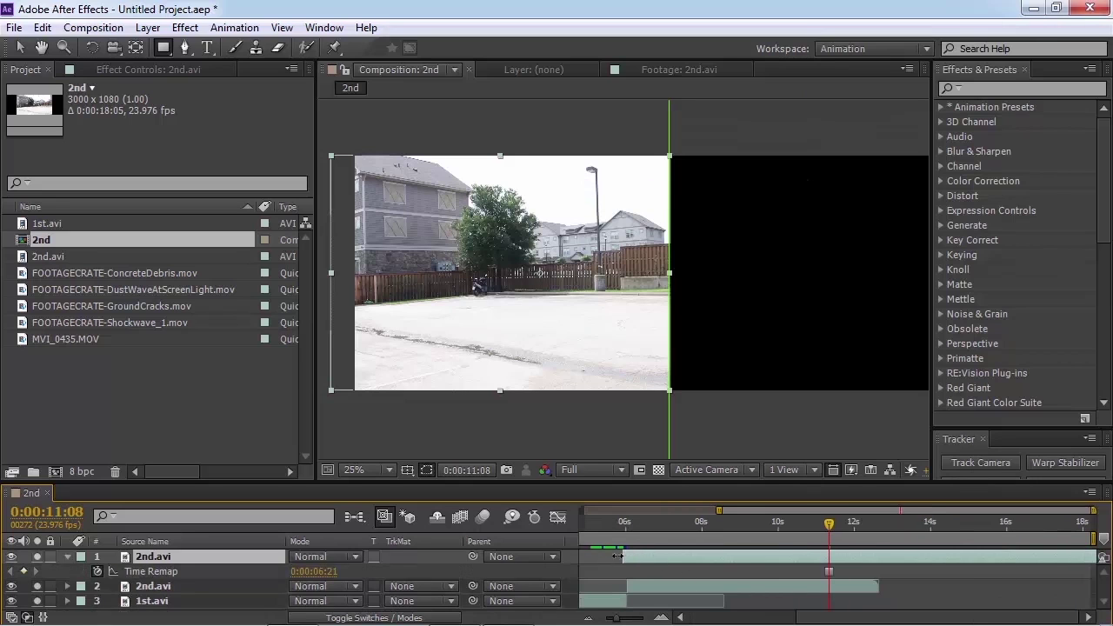
pyautogui.moveTo(617, 557); pyautogui.dragTo(581, 557)
pyautogui.click(825, 522)
pyautogui.moveTo(152, 556); pyautogui.dragTo(183, 591)
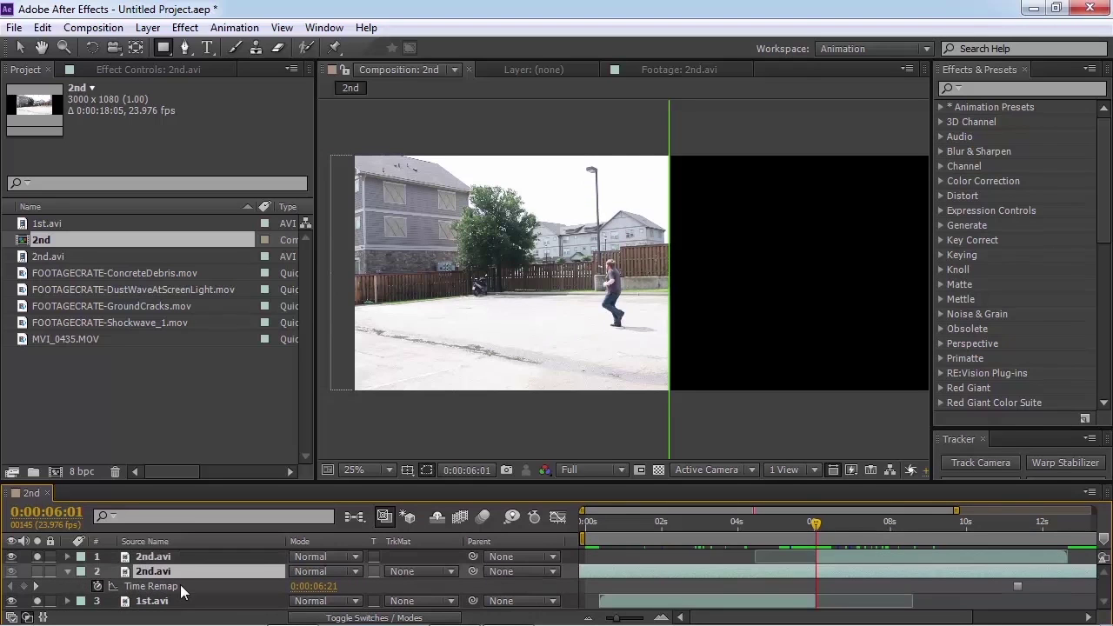
# Step: Draw a closed RotoBezier mask around the runner at the seam on the frozen 2nd.avi layer at 0:00:05:14
pyautogui.moveTo(816, 537)
pyautogui.mouseDown()
pyautogui.moveTo(779, 536)
pyautogui.moveTo(801, 534)
pyautogui.mouseUp()
pyautogui.press('.')
pyautogui.click(185, 48)
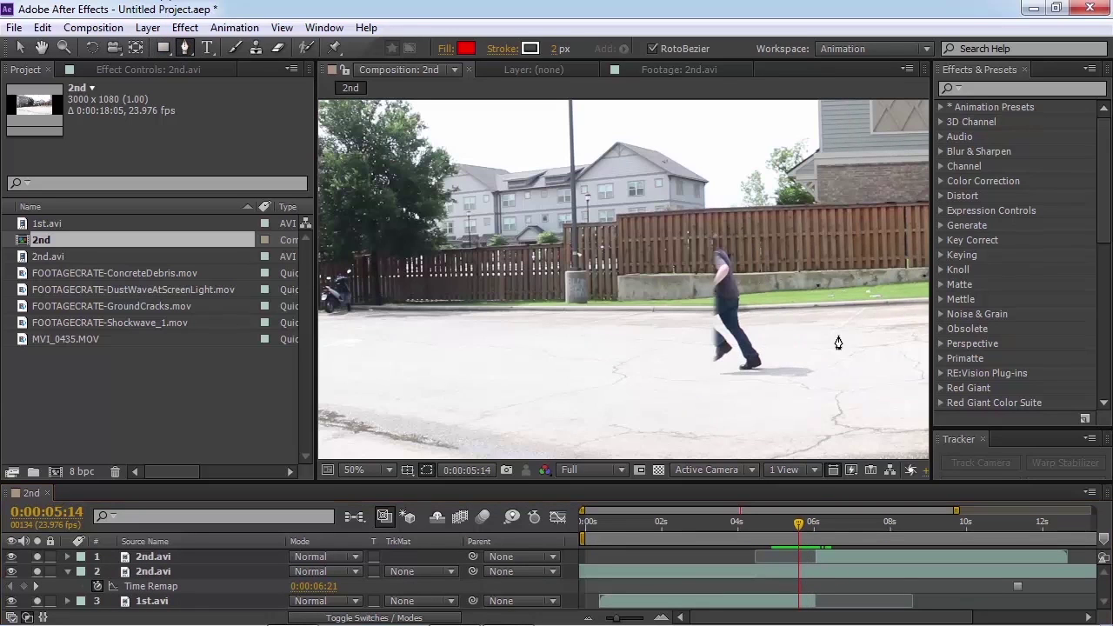
pyautogui.click(759, 218)
pyautogui.click(655, 216)
pyautogui.click(516, 253)
pyautogui.click(509, 340)
pyautogui.click(696, 402)
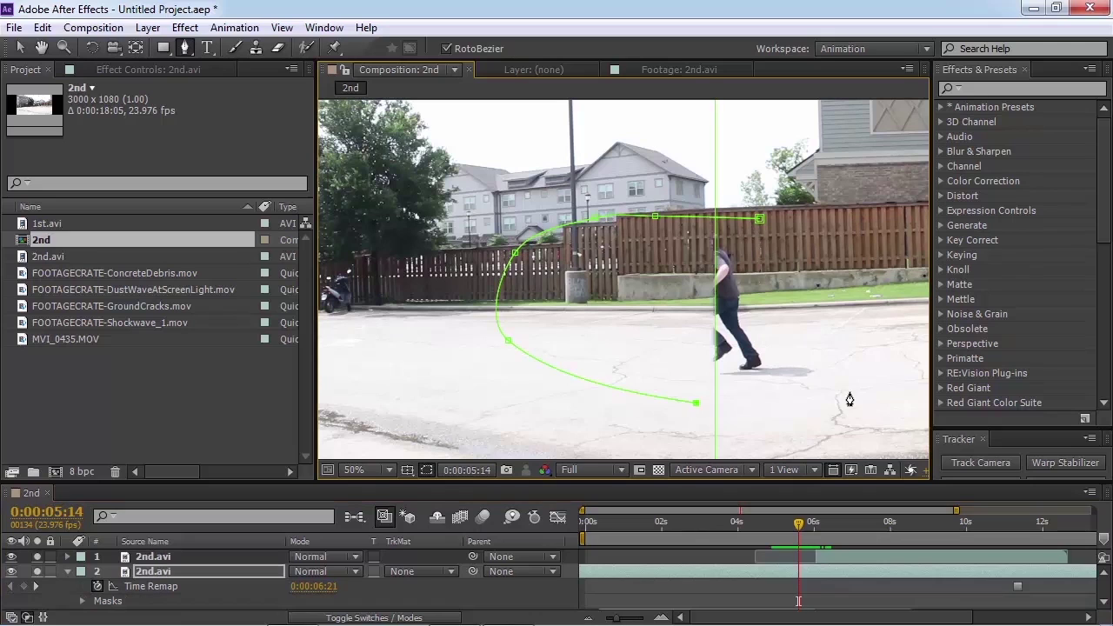
pyautogui.click(847, 378)
pyautogui.click(822, 279)
pyautogui.click(759, 219)
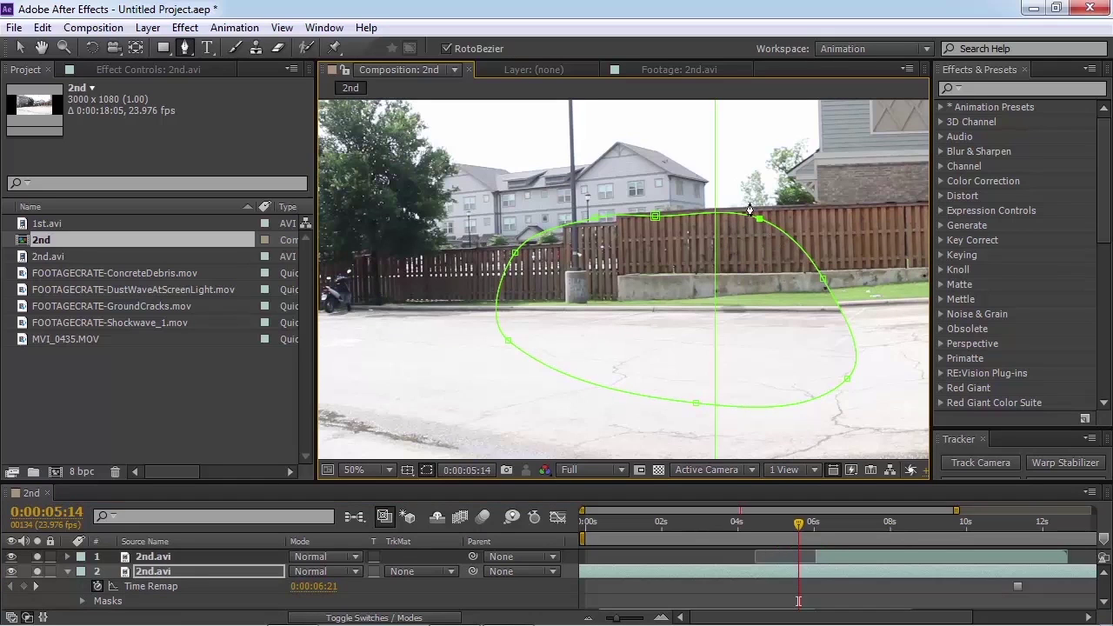
# Step: Set Mask 2 on the frozen layer to Subtract, then fit it around the runner with a feathered edge
pyautogui.scroll(-1, 239, 570)
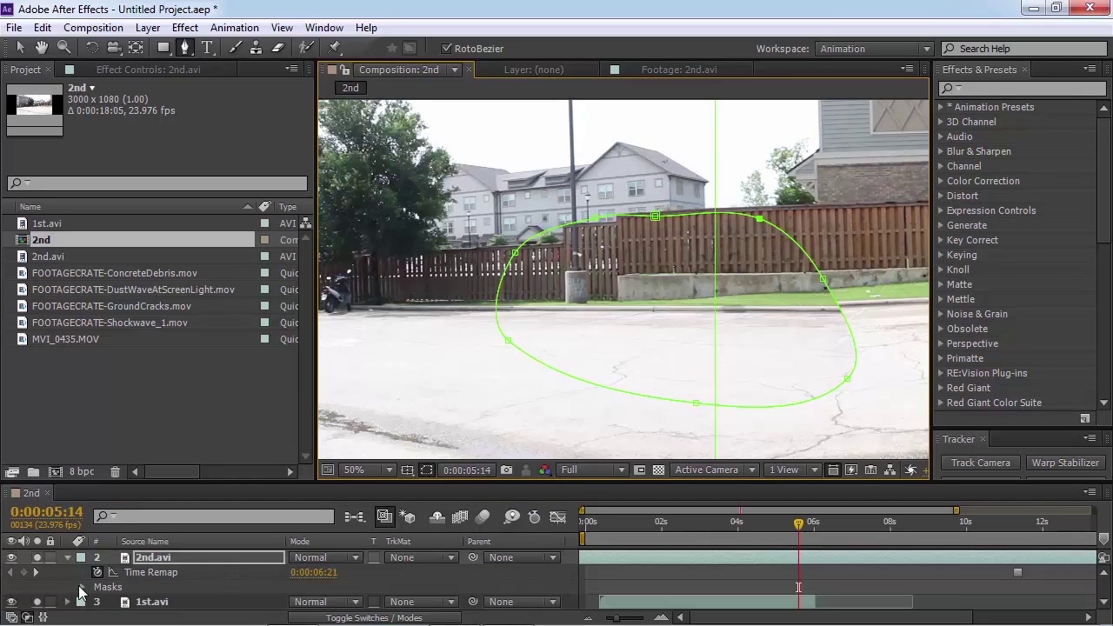
pyautogui.click(83, 587)
pyautogui.click(323, 602)
pyautogui.click(354, 508)
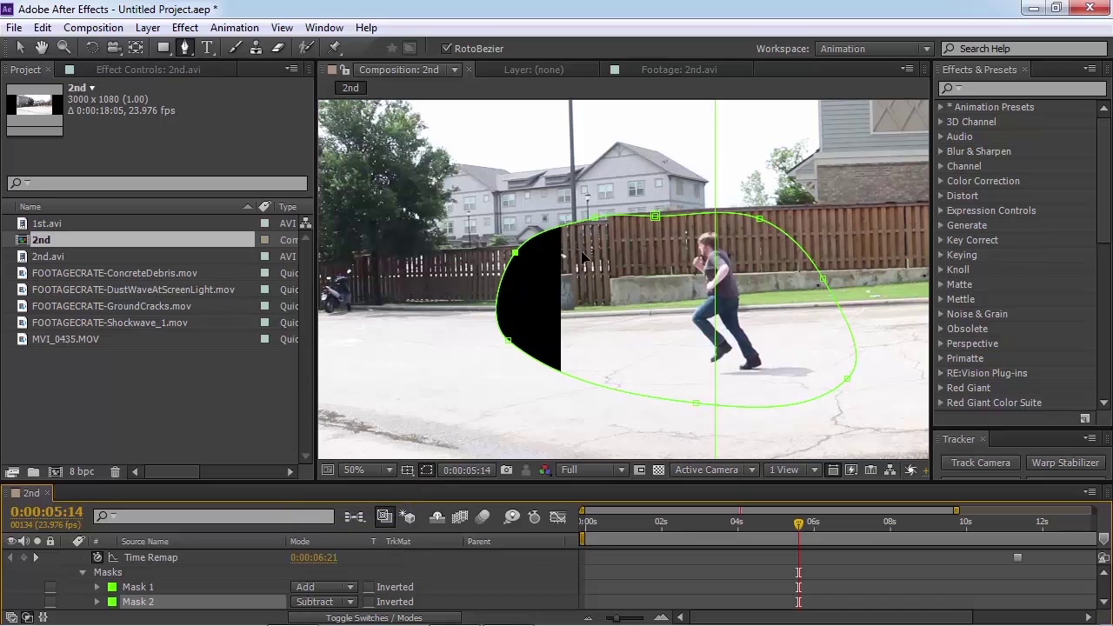
pyautogui.moveTo(582, 256); pyautogui.dragTo(580, 250)
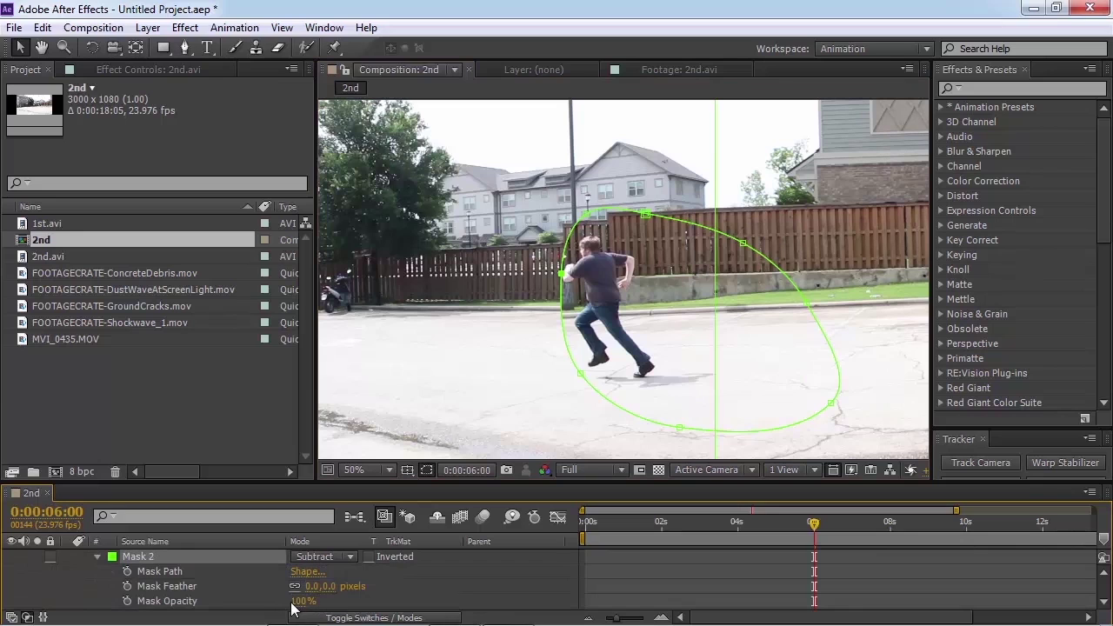
pyautogui.moveTo(328, 590); pyautogui.dragTo(346, 587)
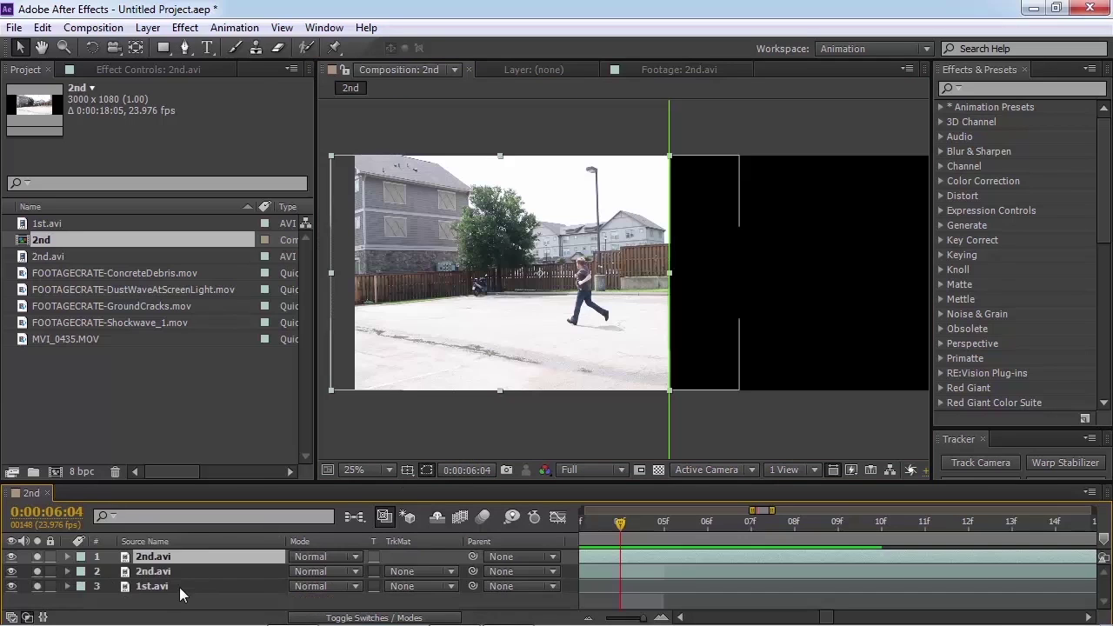
# Step: Duplicate 1st.avi as "1st clean plate" and rename the top 2nd.avi layer "2nd clean plate"
pyautogui.click(174, 592)
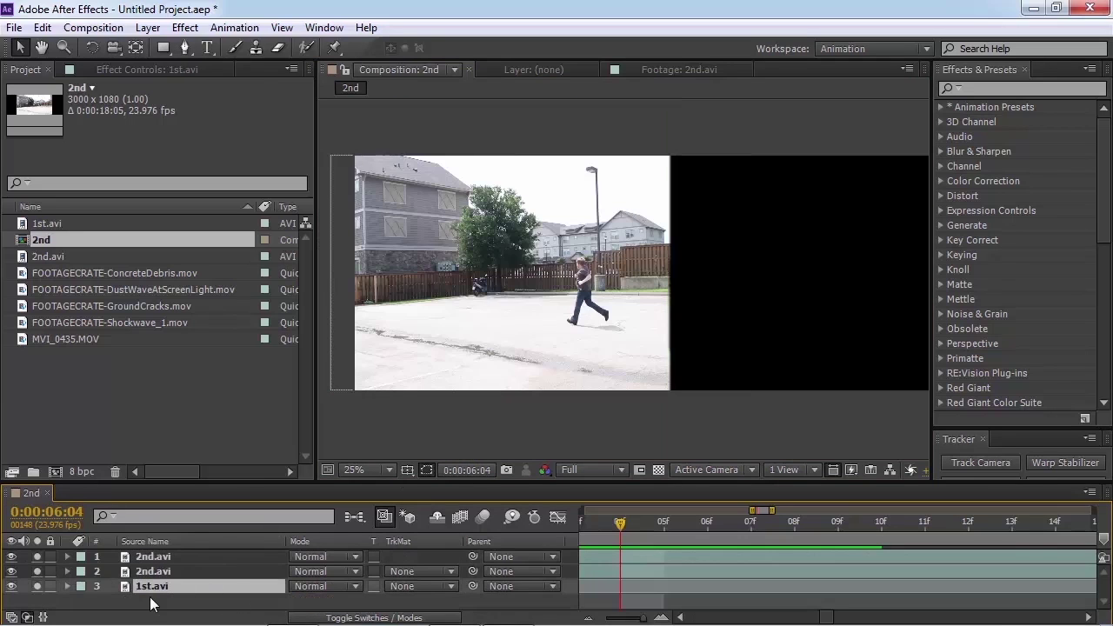
pyautogui.click(174, 557)
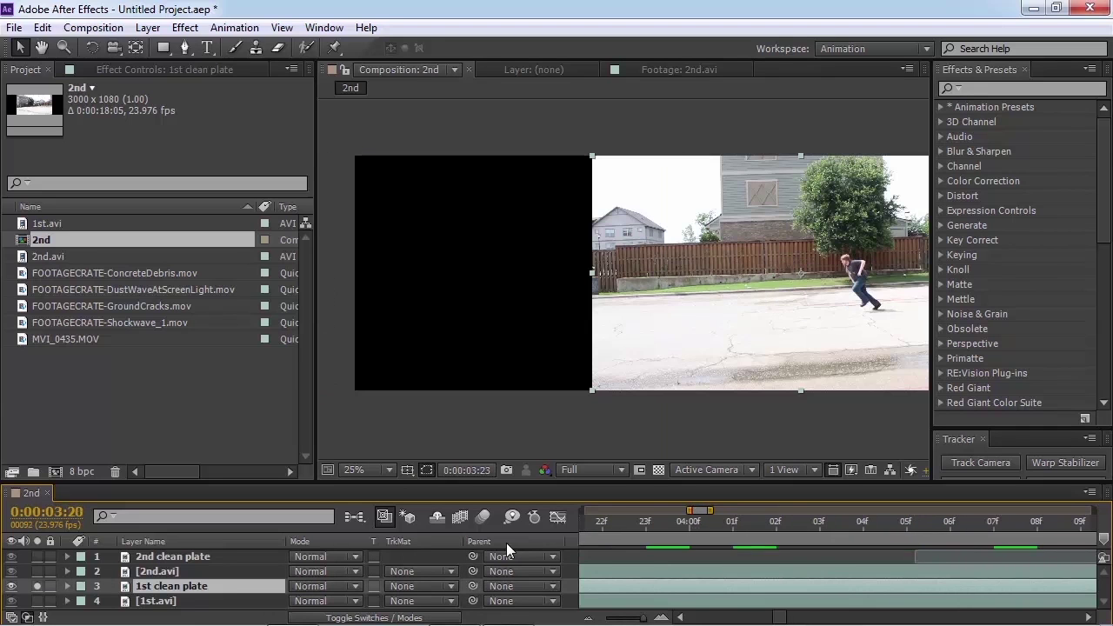
# Step: Freeze the 1st clean plate layer on the empty frame at 0:00:01:12 and move it below [1st.avi]
pyautogui.rightClick(194, 584)
pyautogui.moveTo(211, 154)
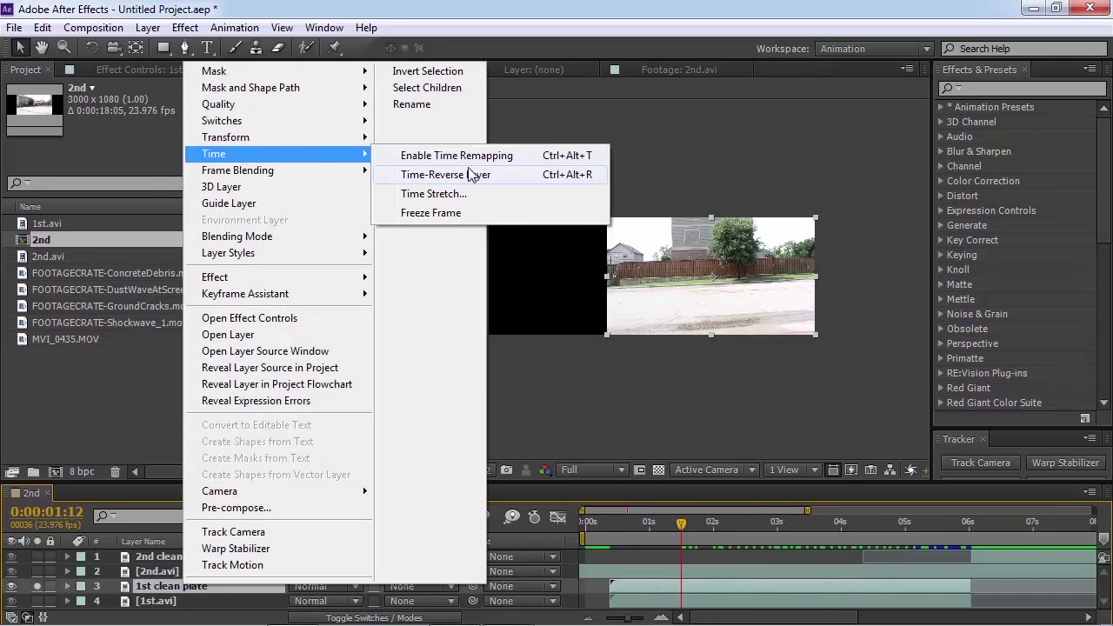
pyautogui.click(467, 218)
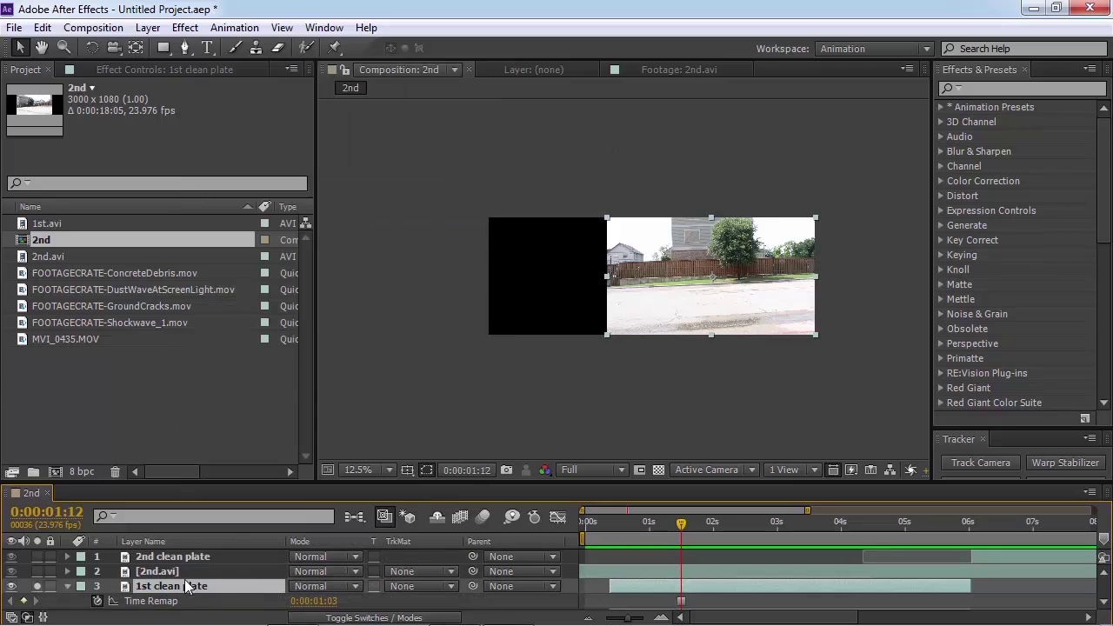
pyautogui.click(67, 586)
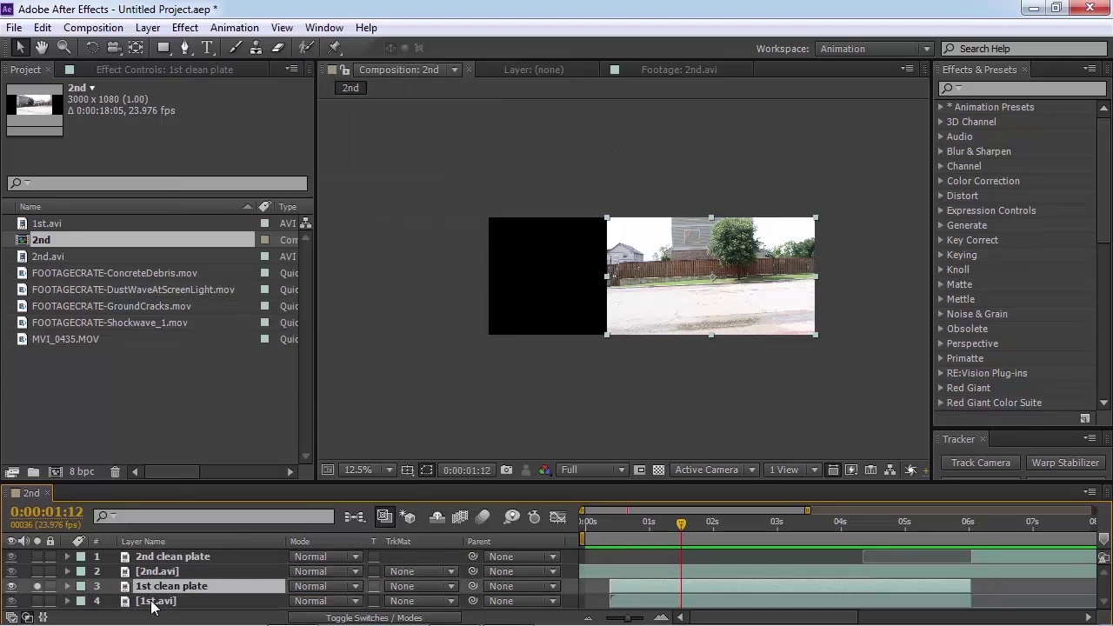
pyautogui.moveTo(152, 590); pyautogui.dragTo(150, 606)
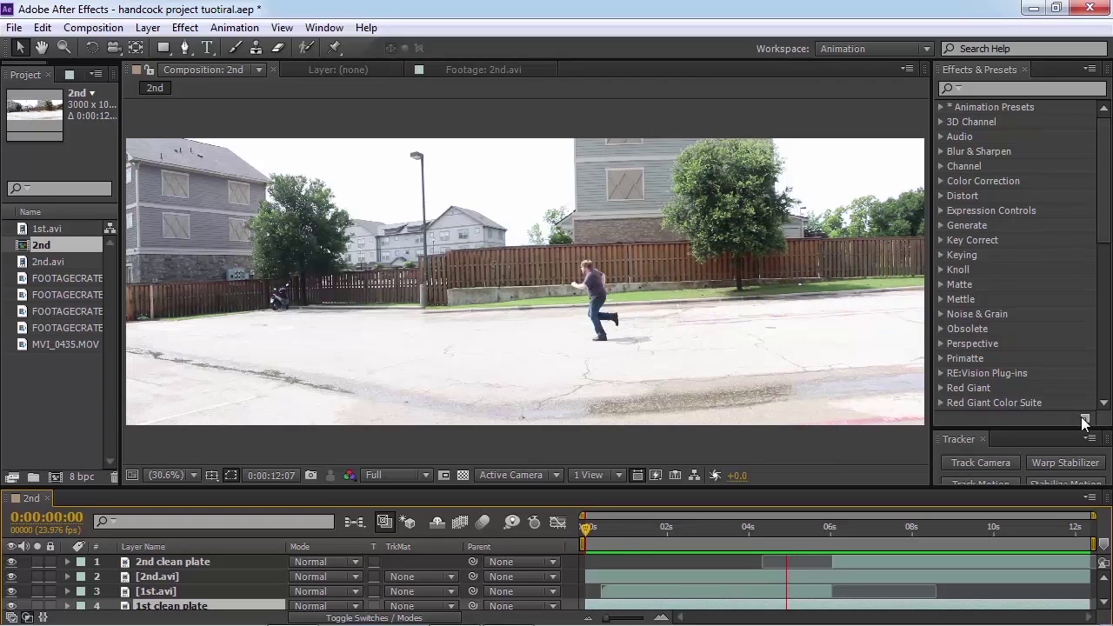
# Step: Play and scrub the stitched shot to check the runner's passage across the seam between the two clips
pyautogui.click(849, 560)
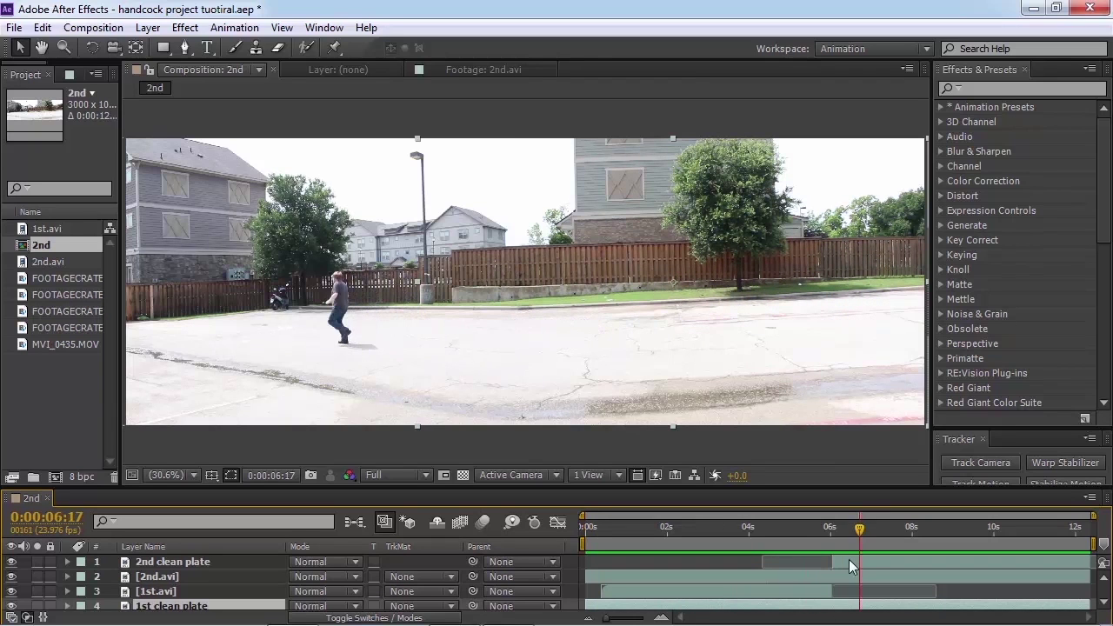
pyautogui.moveTo(840, 540); pyautogui.dragTo(766, 540)
pyautogui.press('space')
pyautogui.press('space')
pyautogui.press('space')
pyautogui.press('space')
# Step: Trim the start of the [1st.avi] layer to the mid-air frame at 0:00:03:04, just before the man lands
pyautogui.click(709, 537)
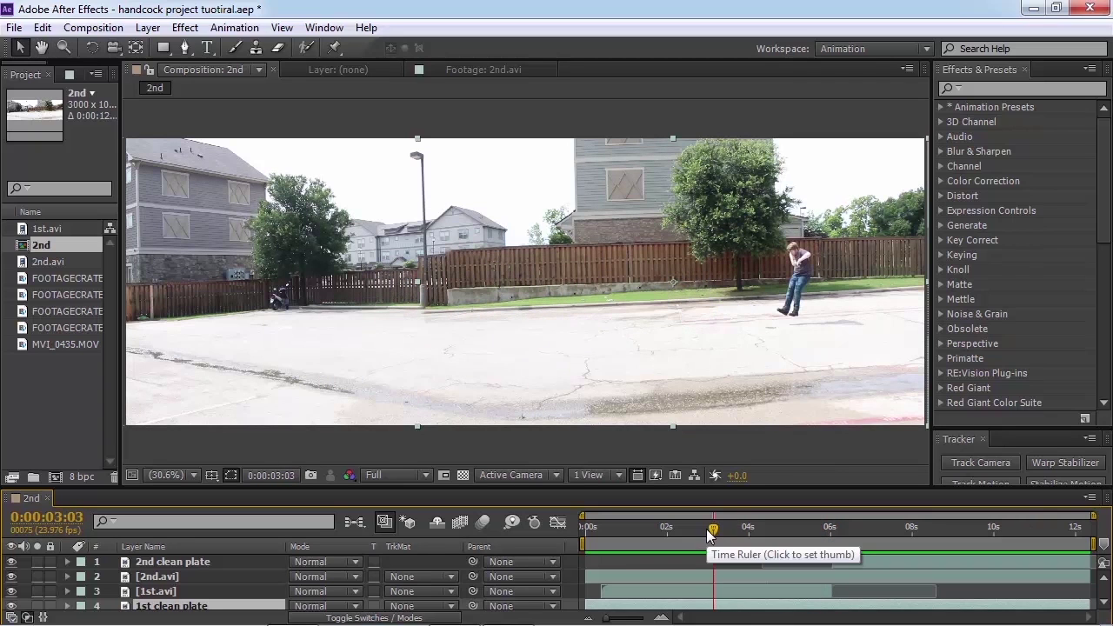
pyautogui.moveTo(608, 494); pyautogui.dragTo(608, 470)
pyautogui.click(144, 592)
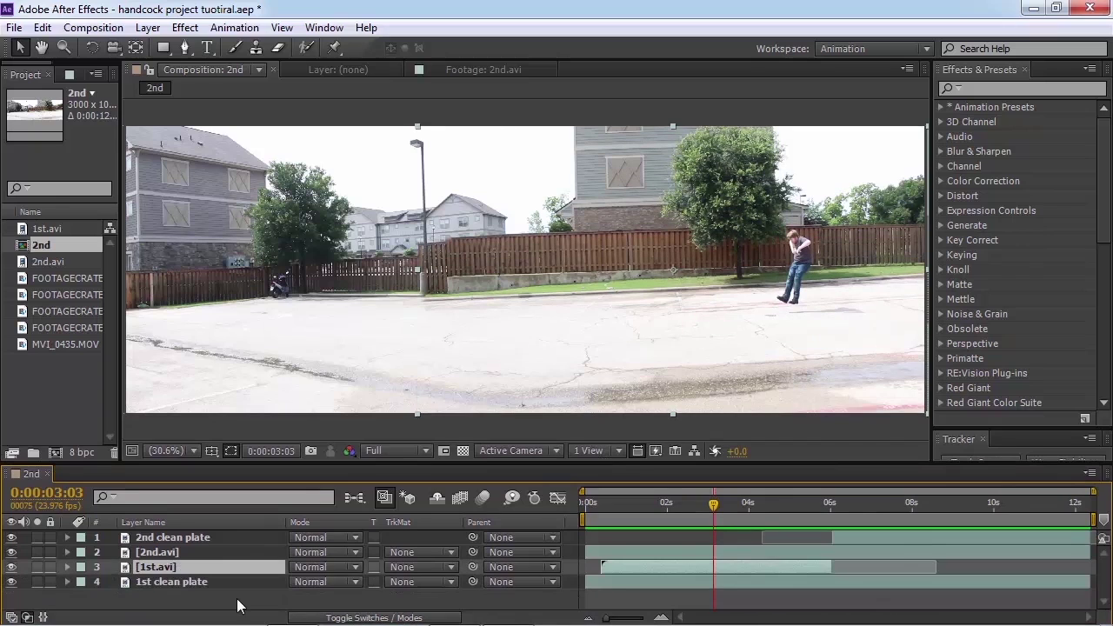
pyautogui.scroll(2, 849, 274)
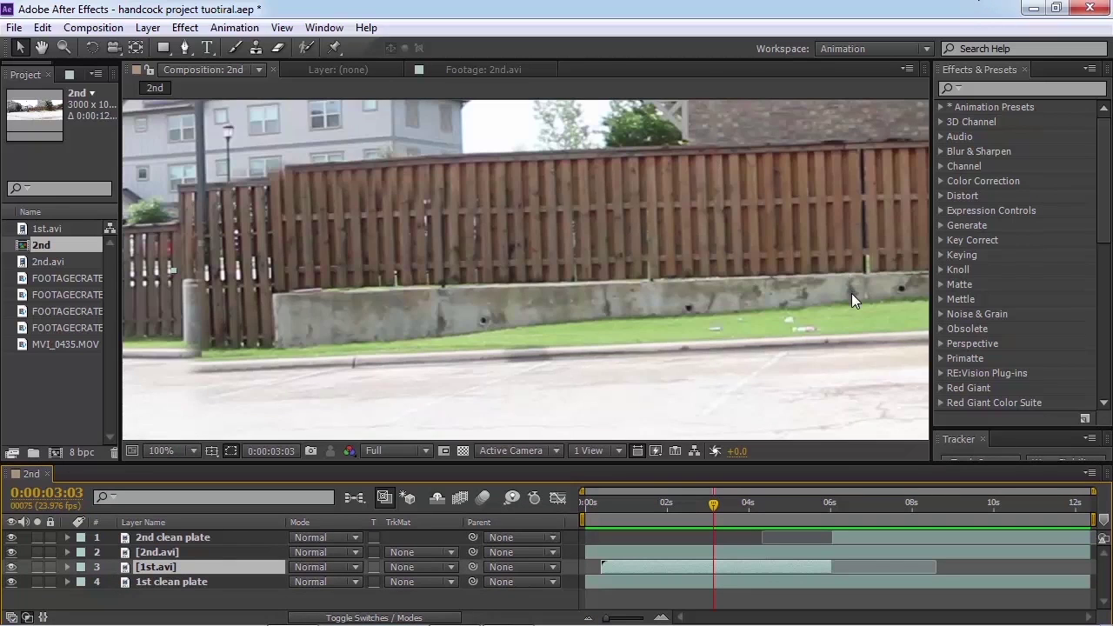
pyautogui.moveTo(852, 294); pyautogui.dragTo(649, 317)
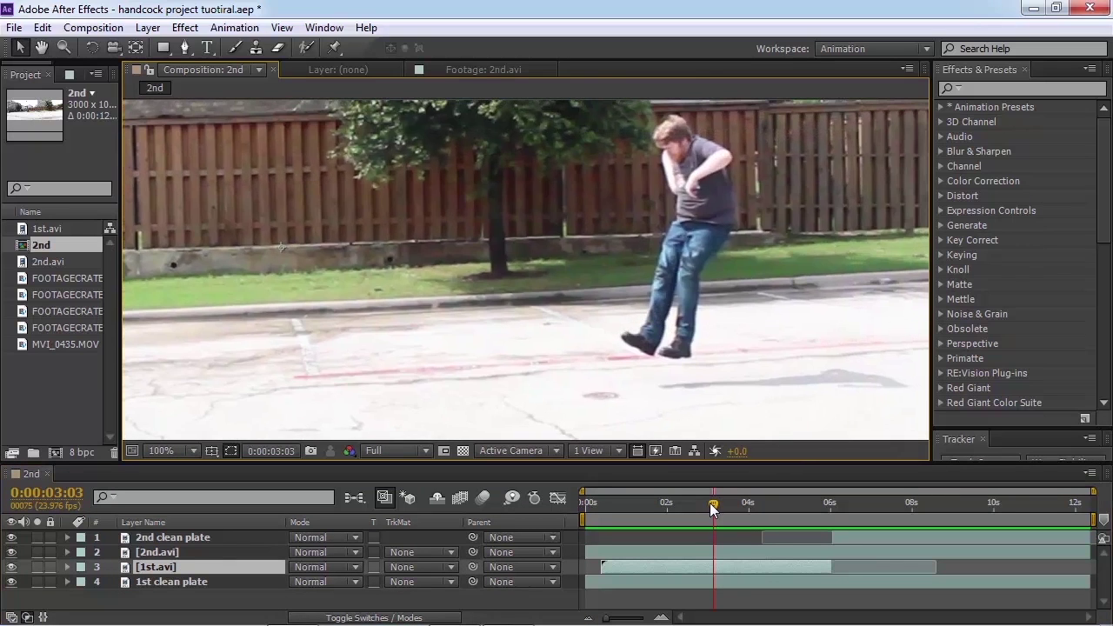
pyautogui.moveTo(710, 509); pyautogui.dragTo(715, 510)
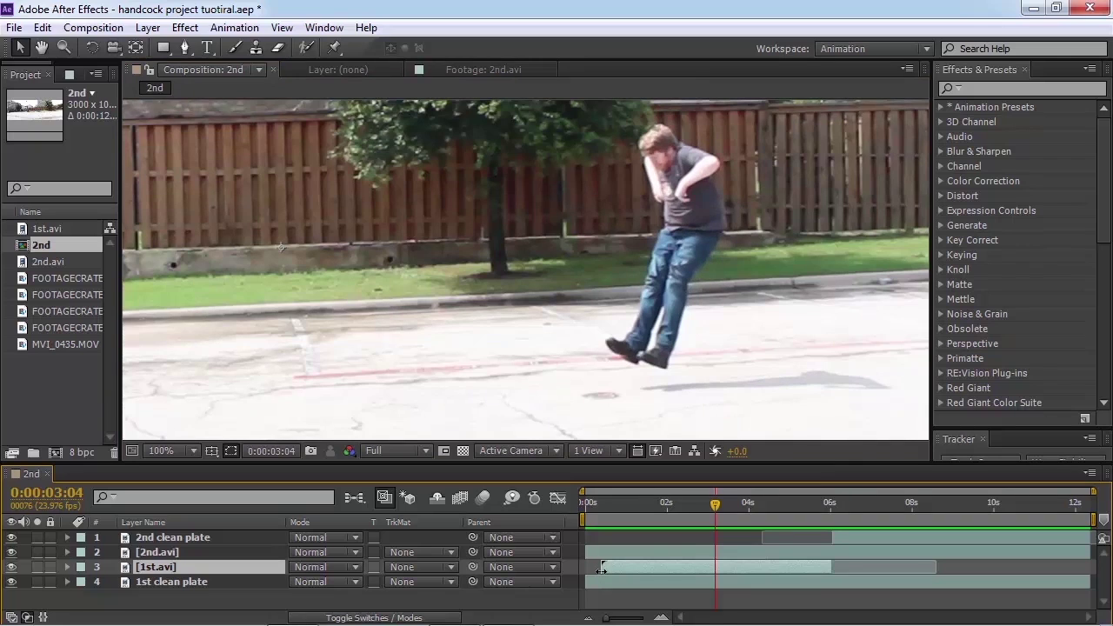
pyautogui.moveTo(614, 570); pyautogui.dragTo(715, 567)
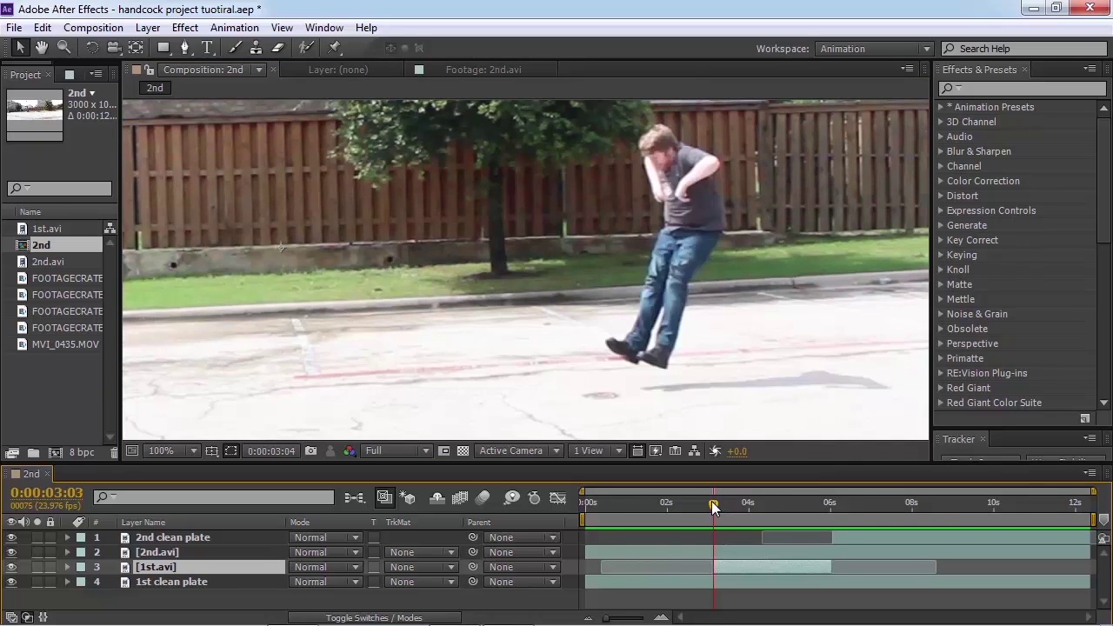
# Step: Play back the shot from 0:00:02:22 and examine the man's sudden appearance, the run and the empty area ahead of him
pyautogui.press('pageup')
pyautogui.press('pageup')
pyautogui.press('pageup')
pyautogui.press('pageup')
pyautogui.press('pageup')
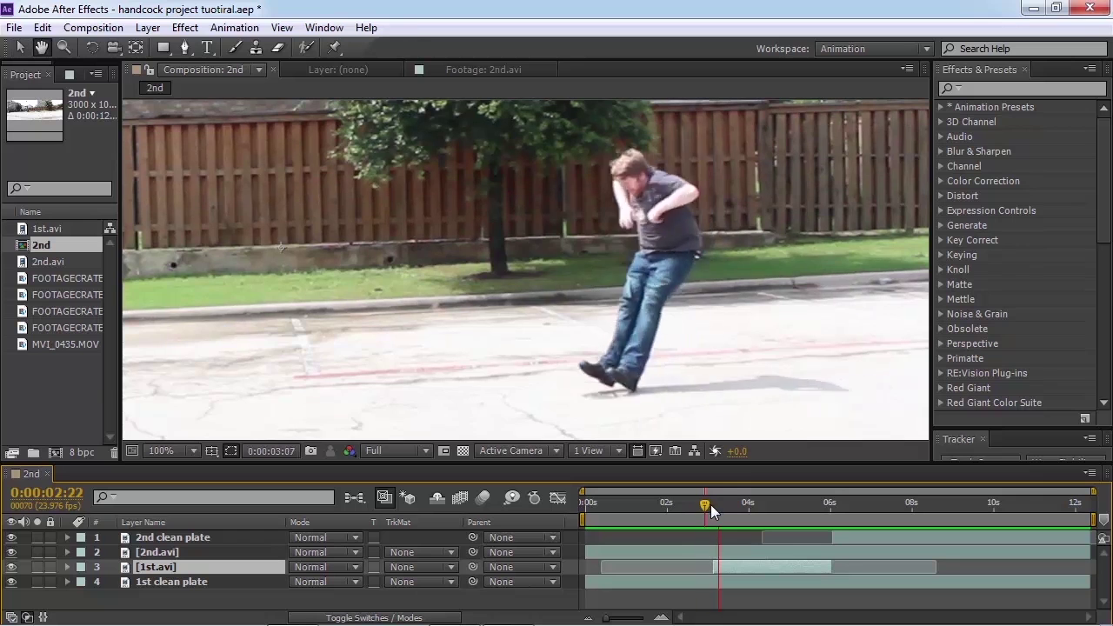
pyautogui.press('space')
pyautogui.scroll(-2, 597, 275)
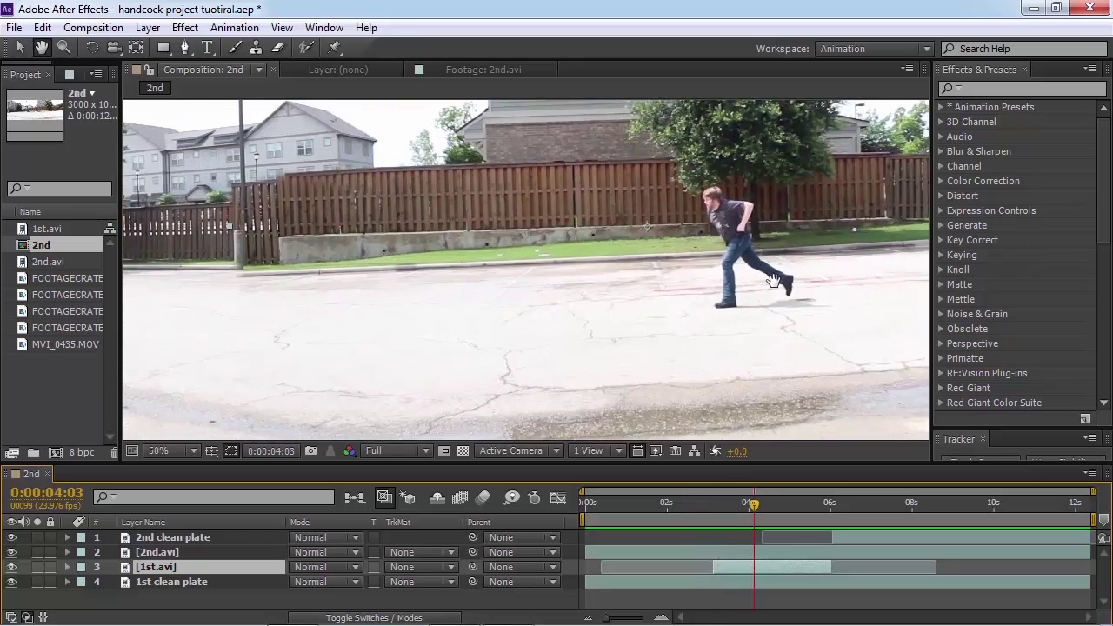
pyautogui.moveTo(773, 281); pyautogui.dragTo(944, 315)
pyautogui.moveTo(287, 270); pyautogui.dragTo(531, 260)
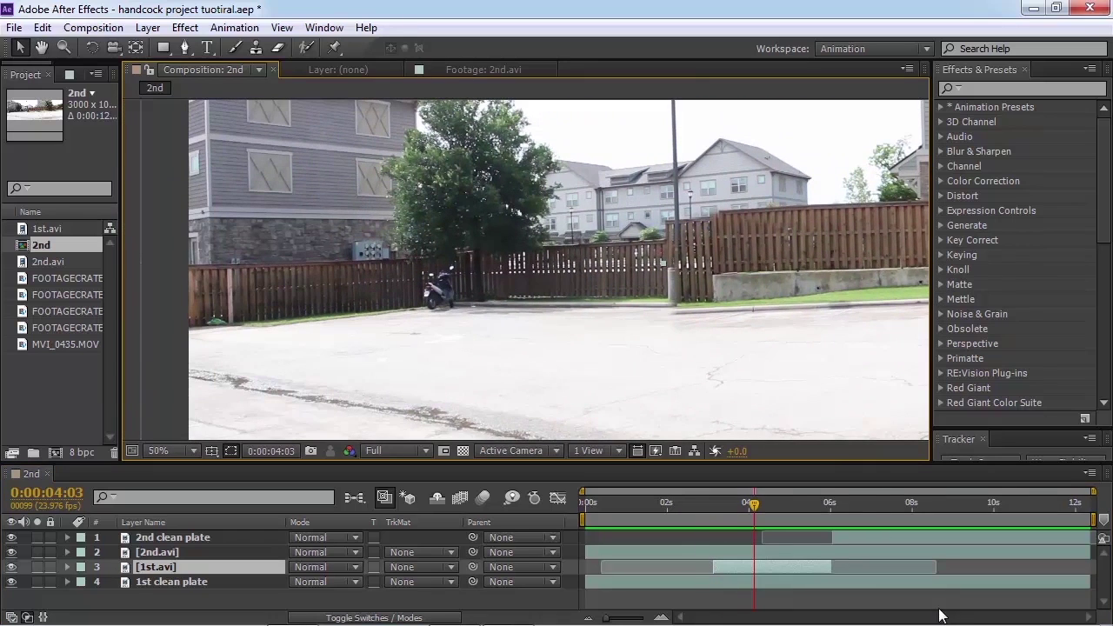
# Step: Trim the end of the 2nd clean plate layer to 0:00:08:01, where the man is in mid-air
pyautogui.moveTo(874, 508); pyautogui.dragTo(992, 525)
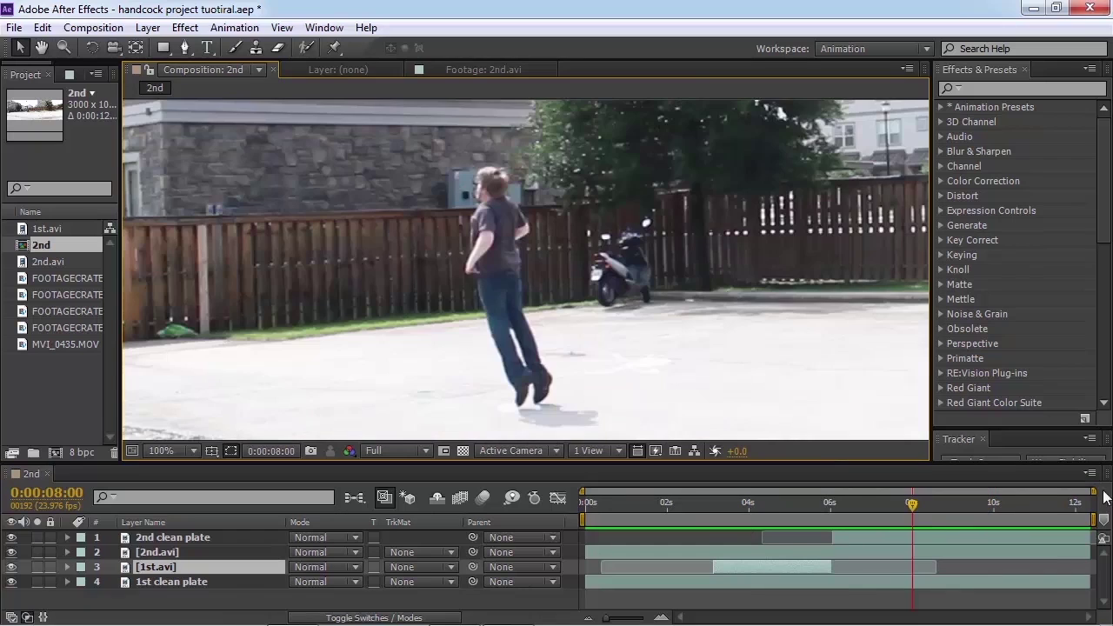
pyautogui.moveTo(909, 509); pyautogui.dragTo(914, 503)
pyautogui.click(914, 539)
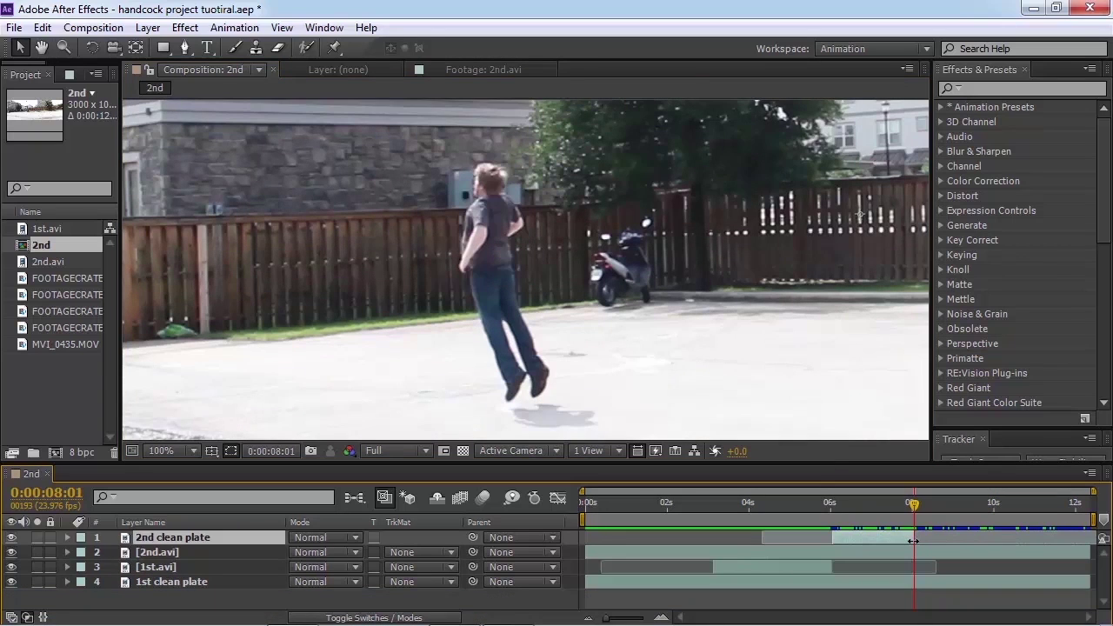
# Step: Duplicate the [1st.avi] layer and freeze the upper copy on the mid-air frame at 0:00:03:03
pyautogui.click(738, 504)
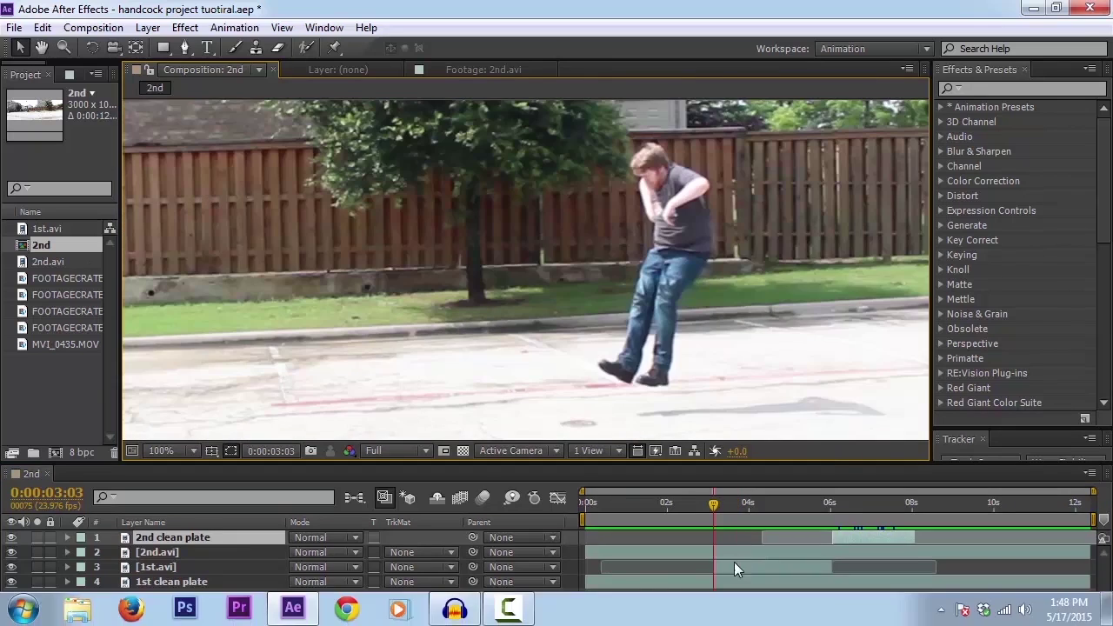
pyautogui.click(734, 568)
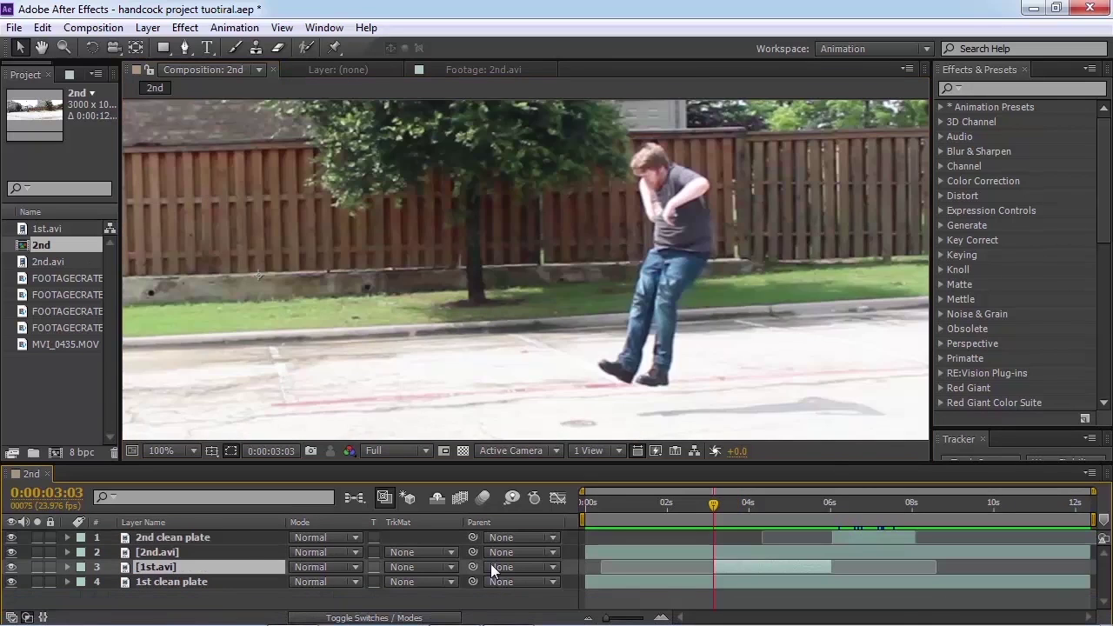
pyautogui.hotkey('ctrl', 'd')
pyautogui.rightClick(153, 569)
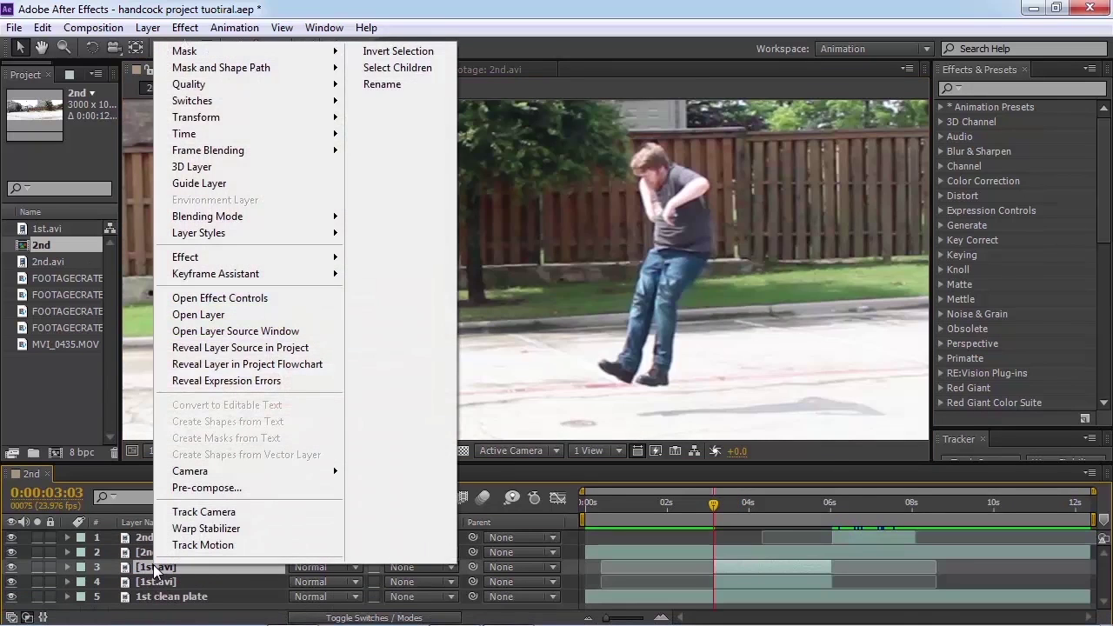
pyautogui.moveTo(293, 137)
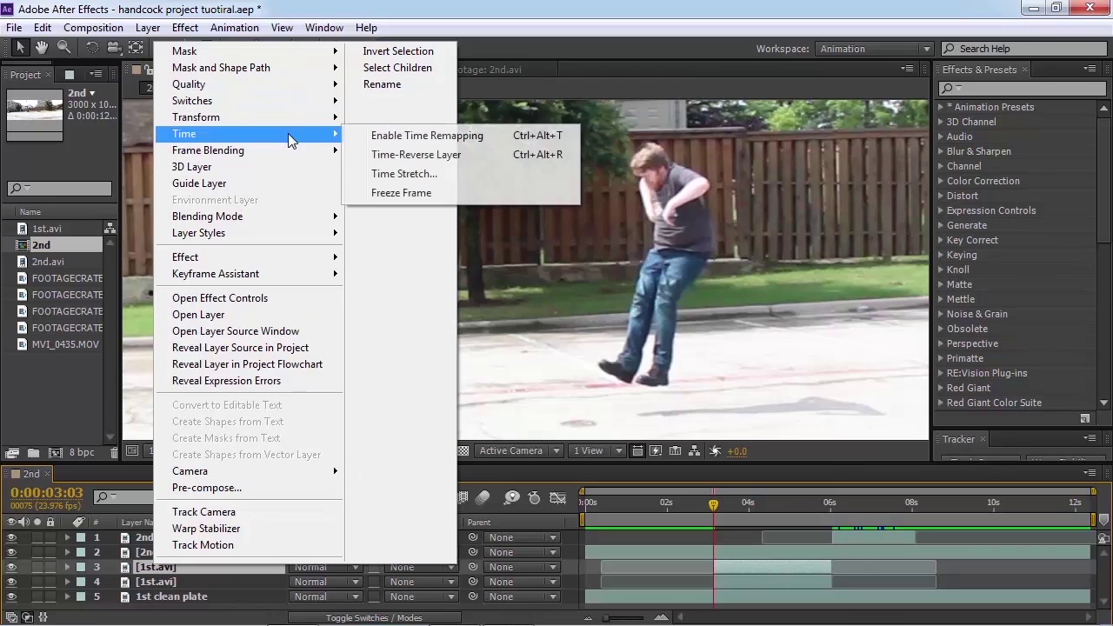
pyautogui.click(443, 192)
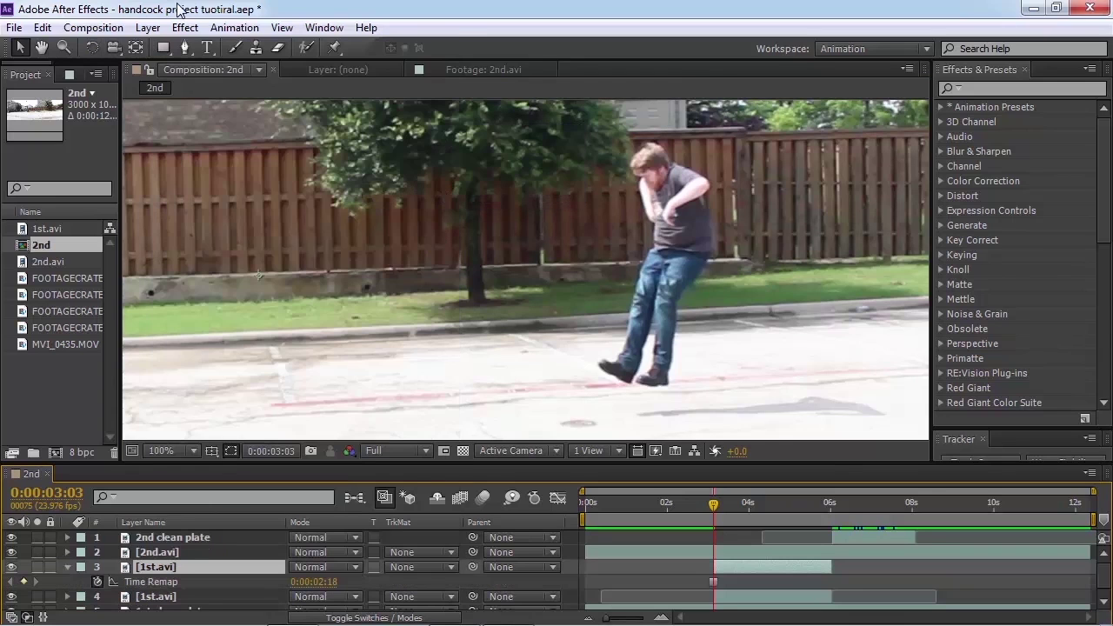
# Step: Draw a closed mask with the Pen tool around the man's whole body on the frozen [1st.avi] copy and solo that layer
pyautogui.click(183, 47)
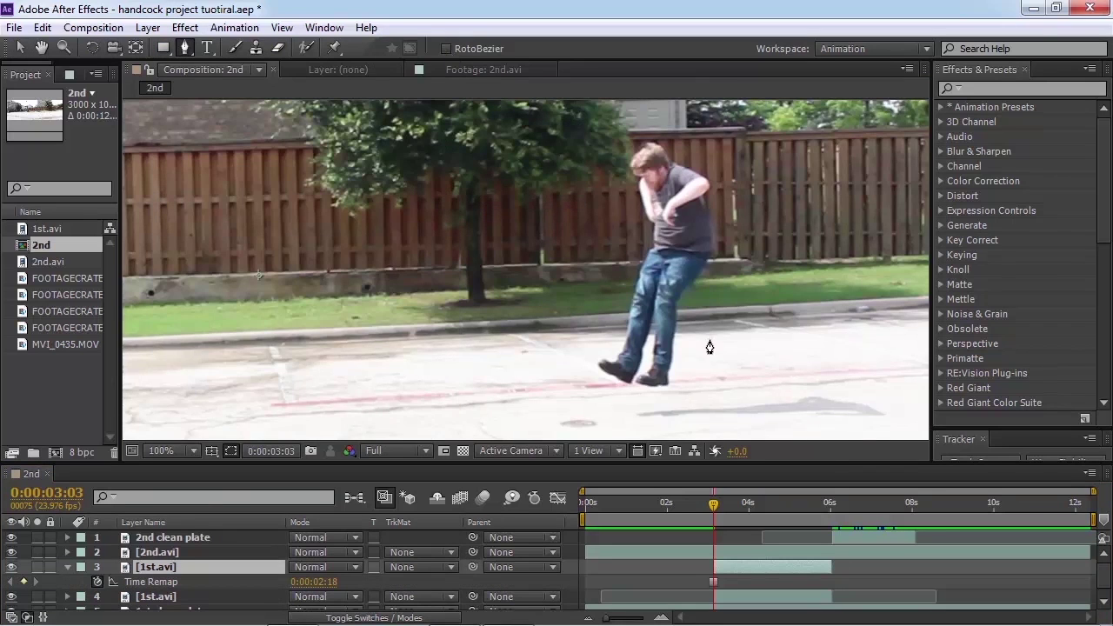
pyautogui.press('.')
pyautogui.moveTo(713, 351); pyautogui.dragTo(483, 244)
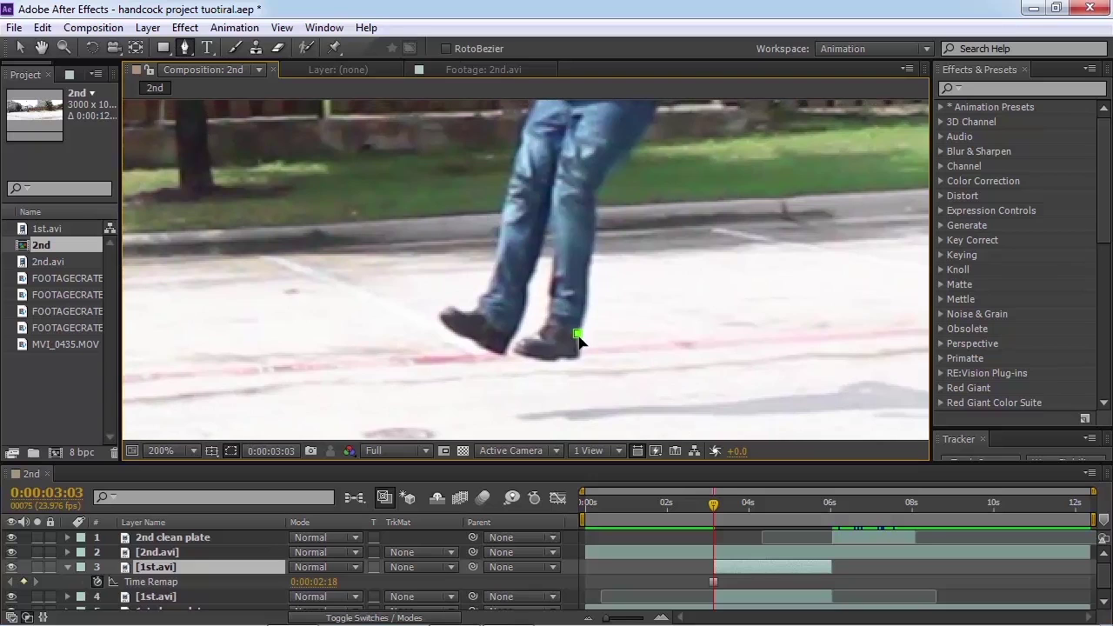
pyautogui.click(579, 353)
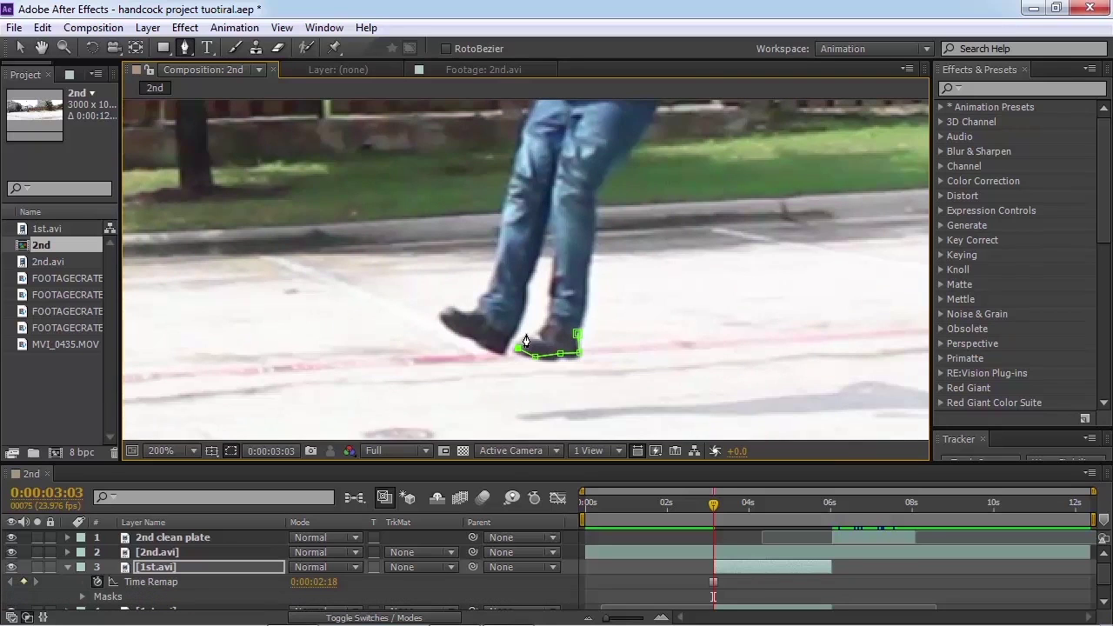
pyautogui.click(551, 318)
pyautogui.click(555, 194)
pyautogui.click(539, 250)
pyautogui.click(525, 288)
pyautogui.click(506, 343)
pyautogui.scroll(5, 520, 302)
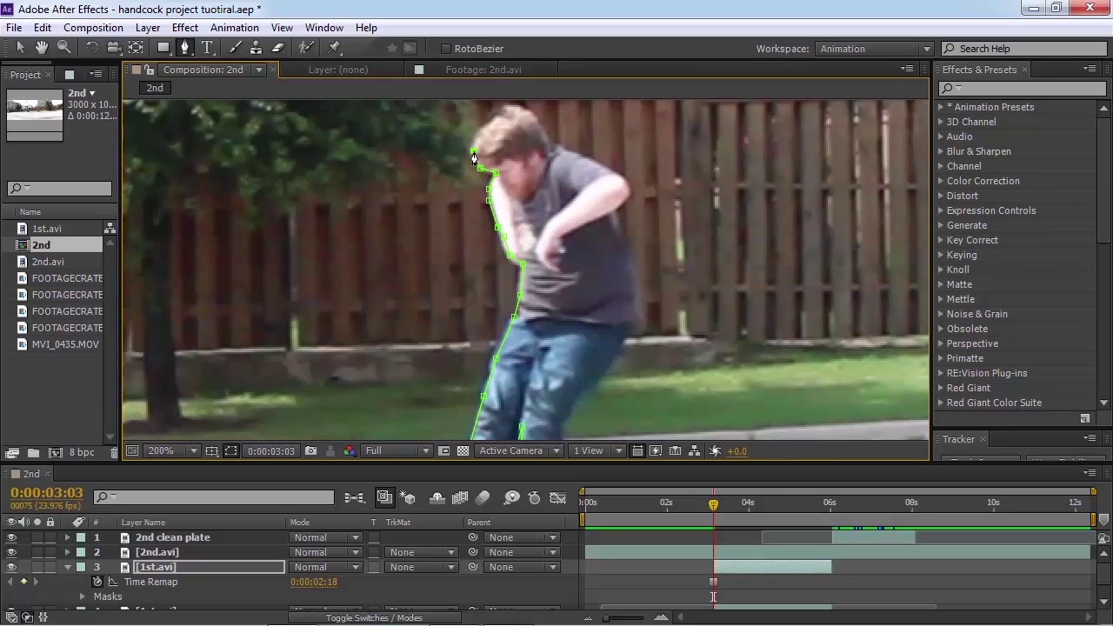
pyautogui.click(627, 251)
pyautogui.click(643, 299)
pyautogui.click(633, 328)
pyautogui.moveTo(559, 328); pyautogui.dragTo(554, 132)
pyautogui.click(548, 342)
pyautogui.click(37, 567)
# Step: Move the cutout layer's anchor point onto the man's torso, at about 1442, 497, with the Pan Behind tool
pyautogui.scroll(-1, 585, 228)
pyautogui.click(19, 48)
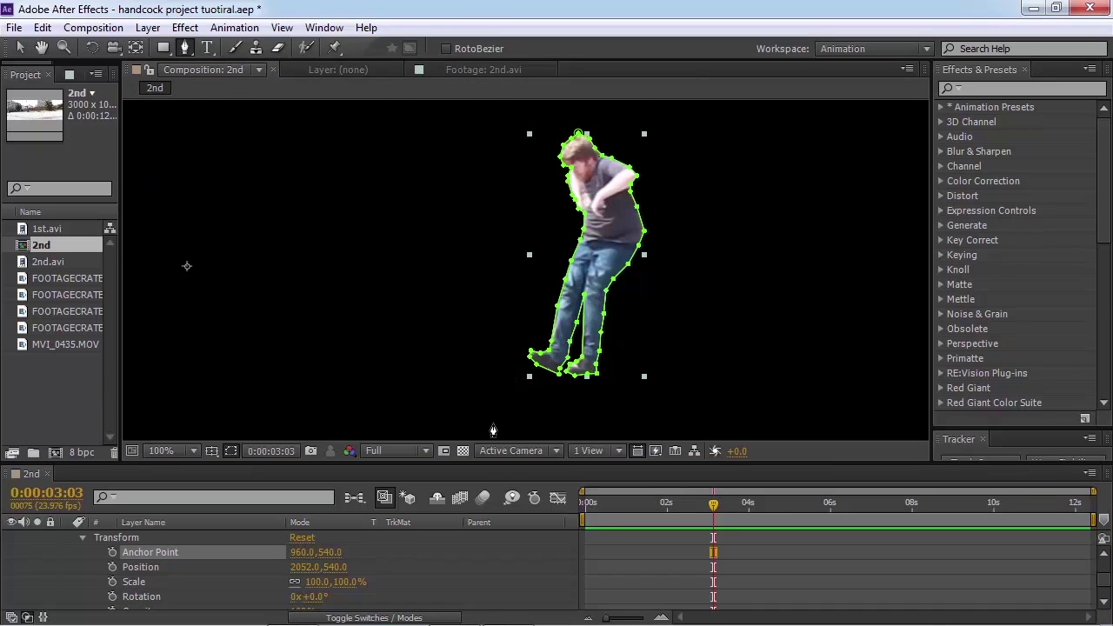
pyautogui.click(137, 49)
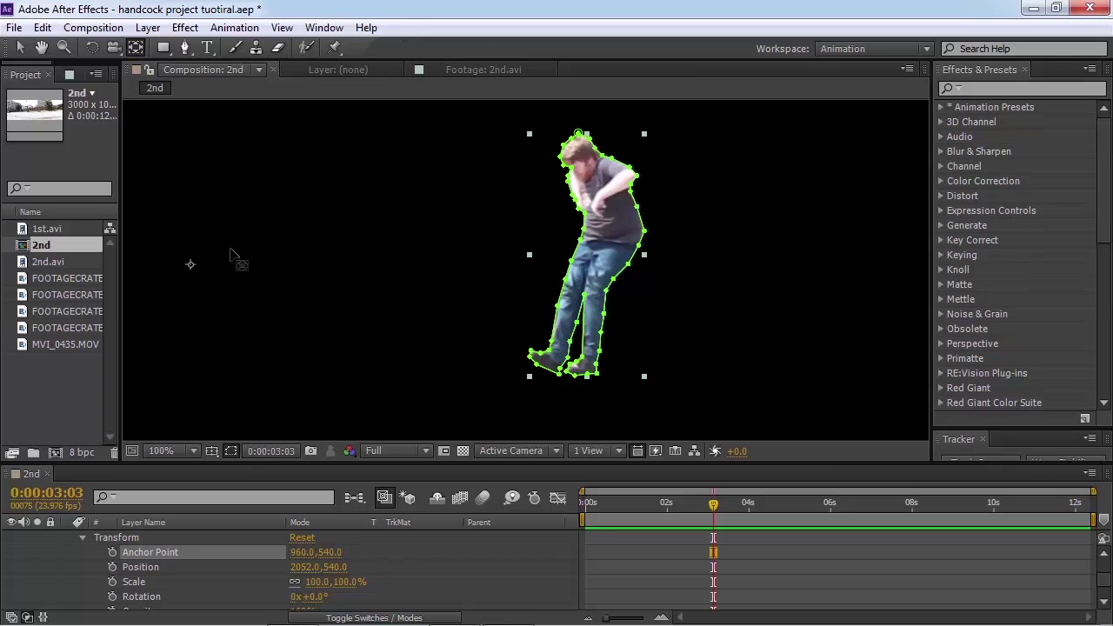
pyautogui.moveTo(231, 252); pyautogui.dragTo(606, 229)
pyautogui.click(20, 47)
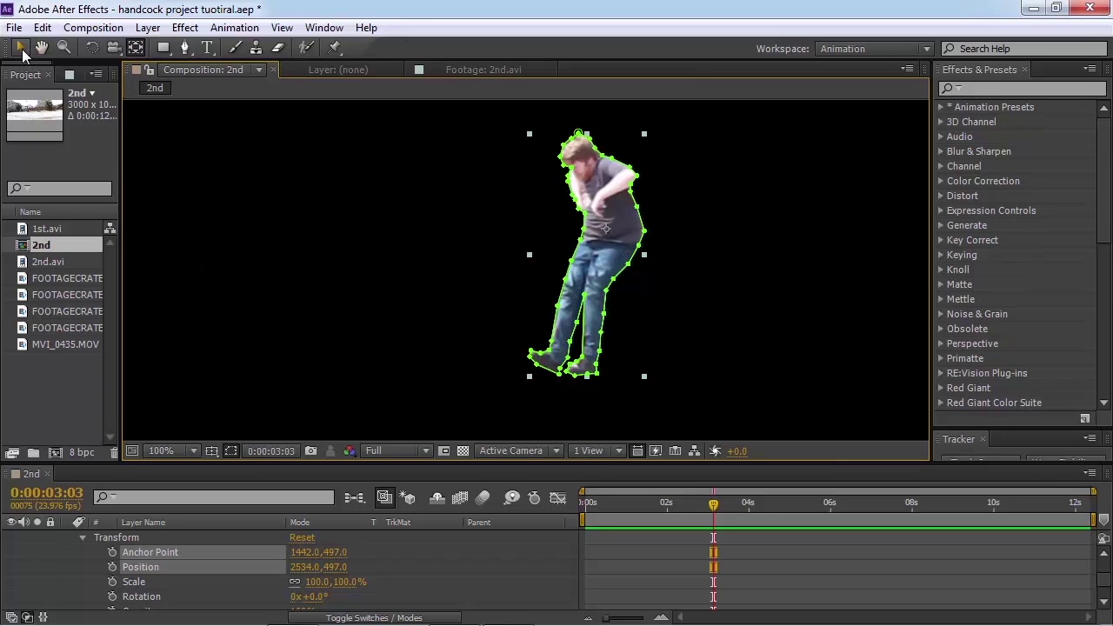
# Step: Keyframe the cutout's position at 0:00:03:03 and, at 0:00:02:14, move the man up and slightly right, above the frame
pyautogui.click(111, 566)
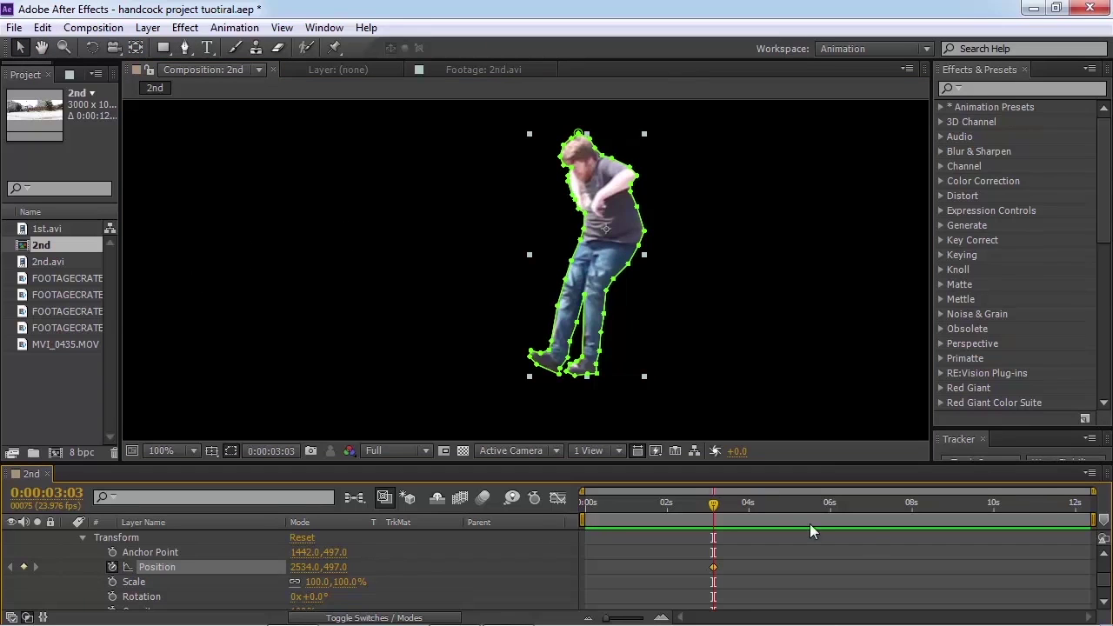
pyautogui.moveTo(713, 502); pyautogui.dragTo(690, 502)
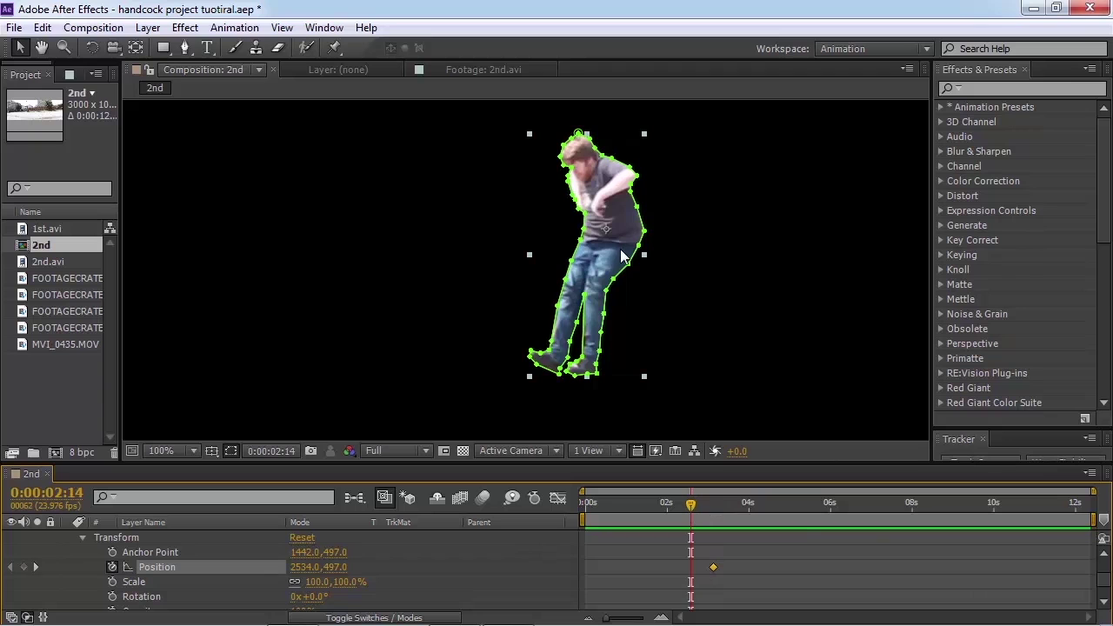
pyautogui.moveTo(616, 263); pyautogui.dragTo(651, 163)
pyautogui.press(',')
pyautogui.press('.')
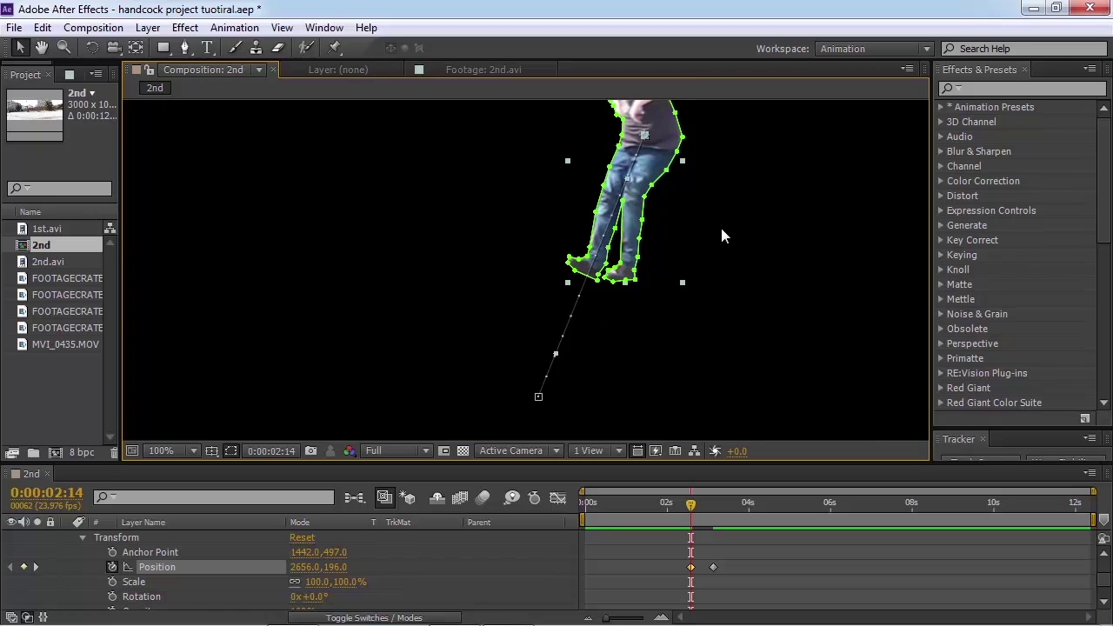
pyautogui.press(',')
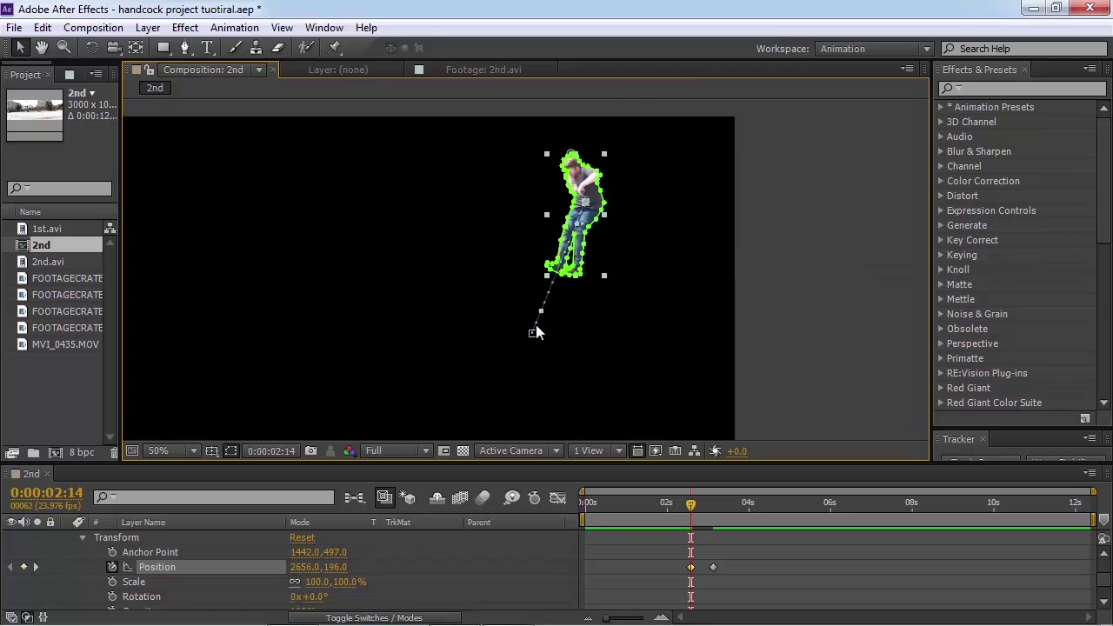
pyautogui.press('.')
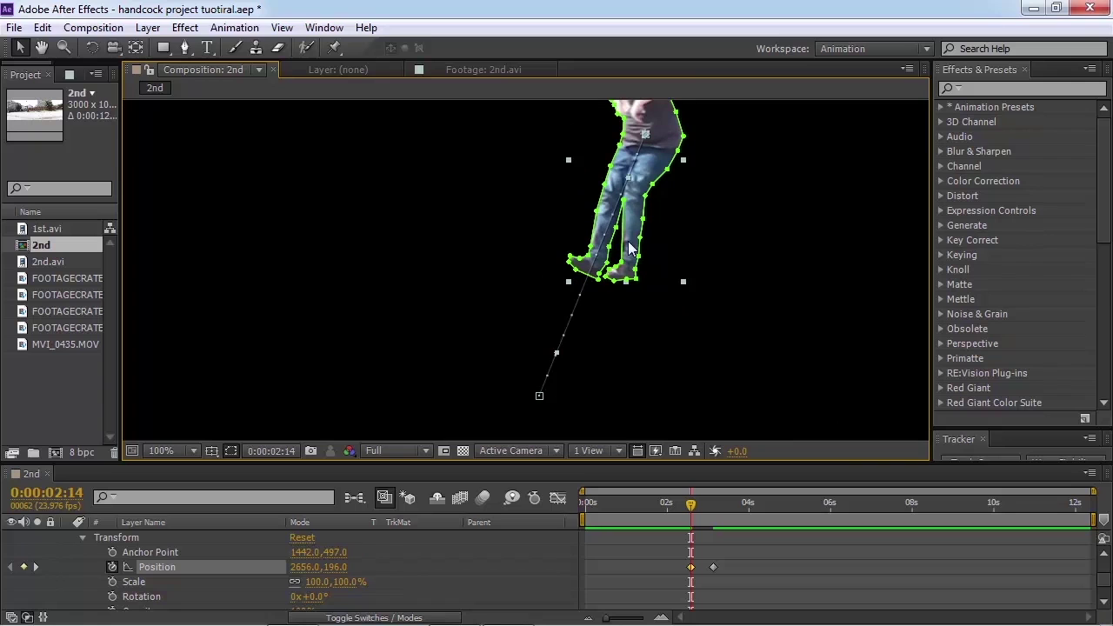
pyautogui.press(',')
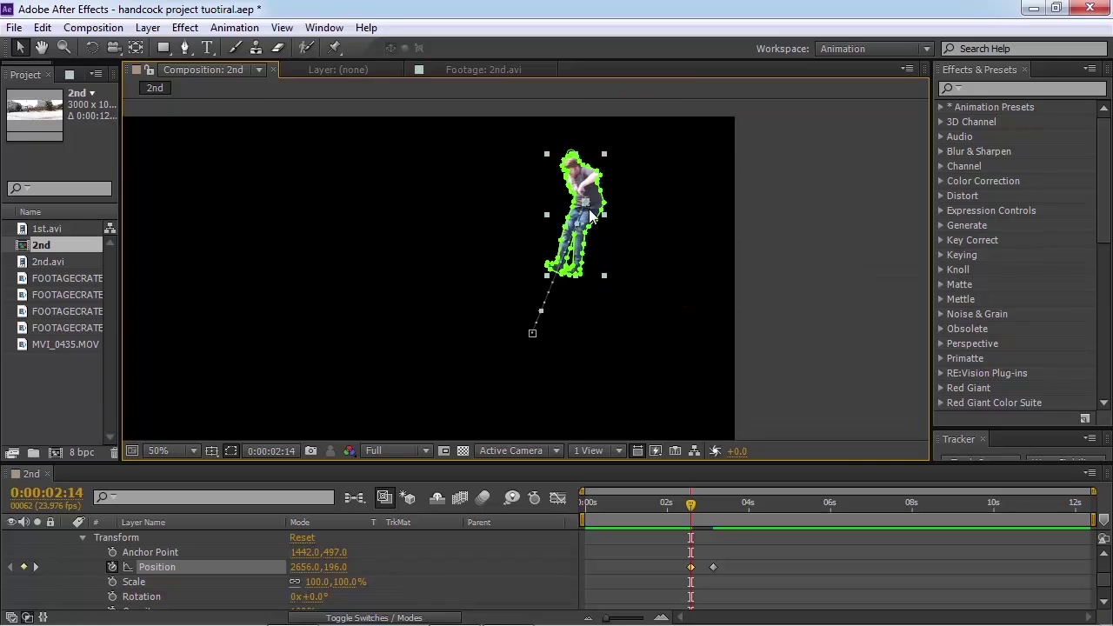
pyautogui.moveTo(595, 200); pyautogui.dragTo(624, 105)
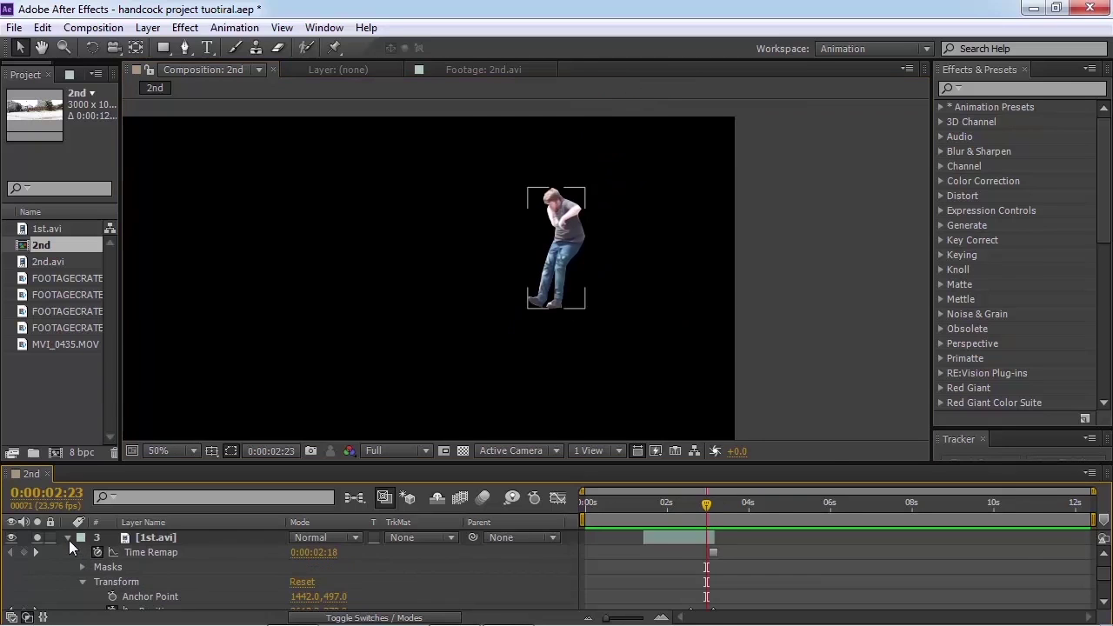
# Step: Collapse the cutout layer's properties, turn off its solo and play back the descent against the background
pyautogui.click(69, 539)
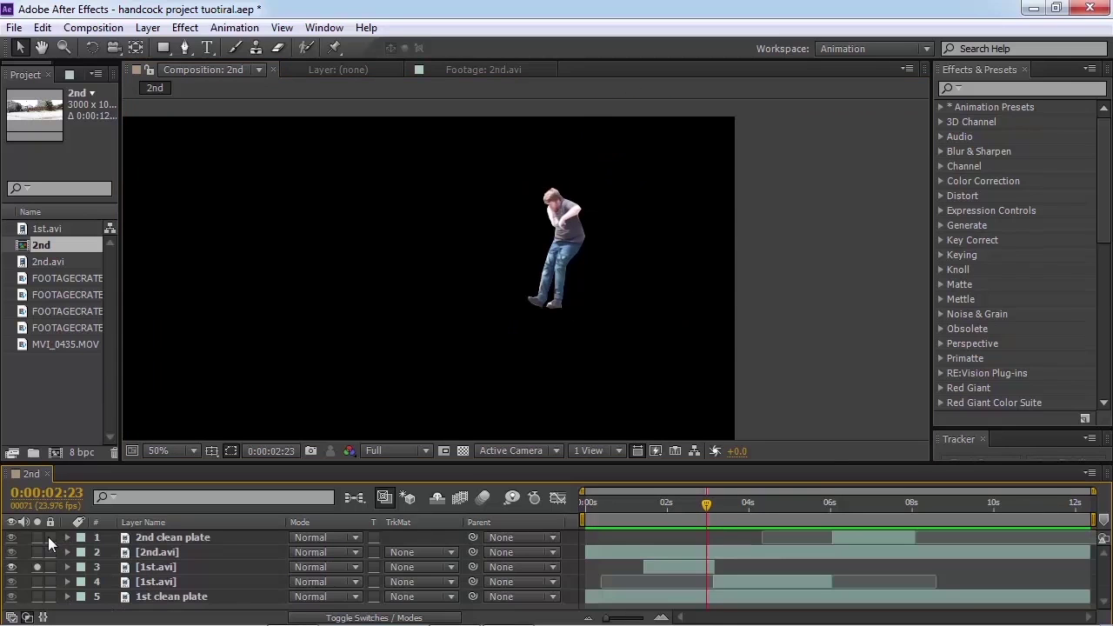
pyautogui.click(37, 566)
pyautogui.moveTo(712, 510)
pyautogui.mouseDown()
pyautogui.moveTo(668, 507)
pyautogui.moveTo(710, 521)
pyautogui.mouseUp()
pyautogui.press('space')
# Step: Enable motion blur for the 1st cutout layer and the composition, and preview the fall from 0:00:02:16
pyautogui.scroll(1, 690, 351)
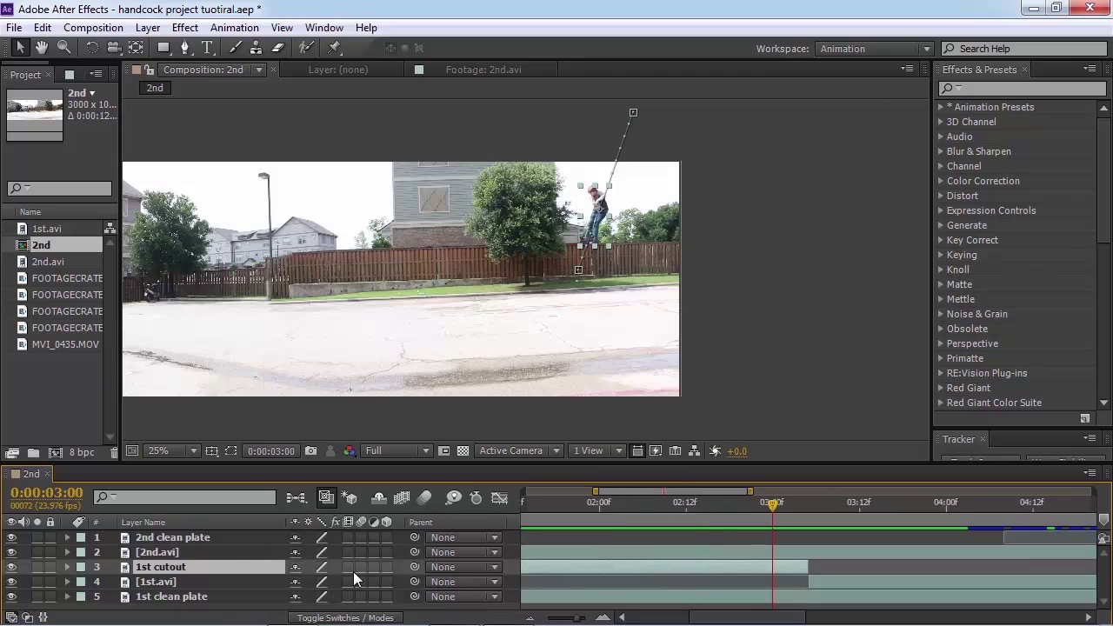
pyautogui.click(360, 567)
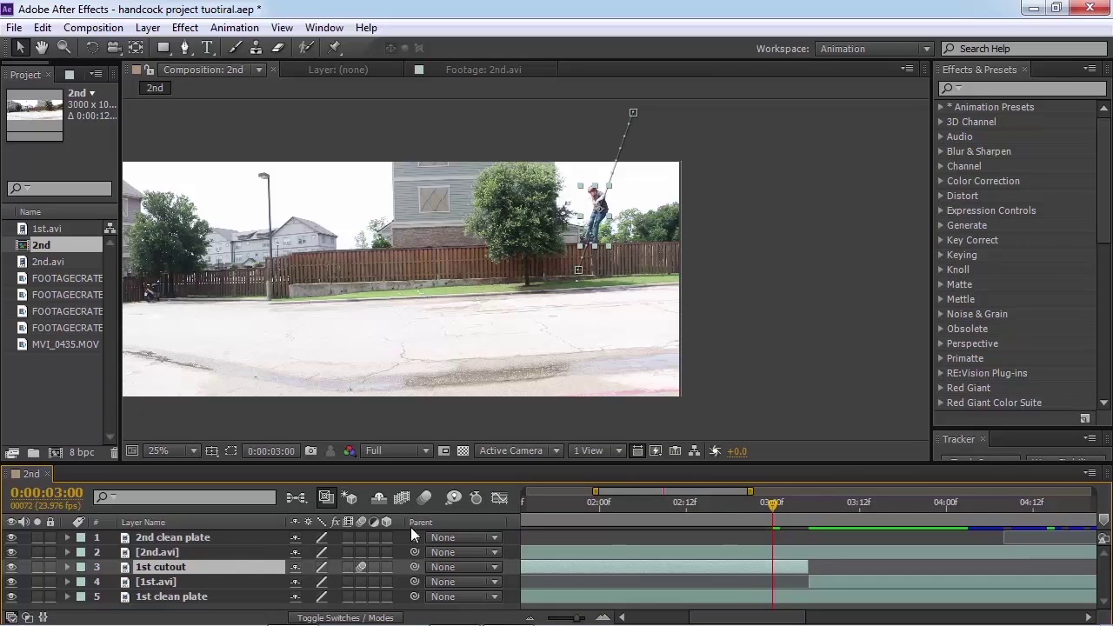
pyautogui.click(765, 503)
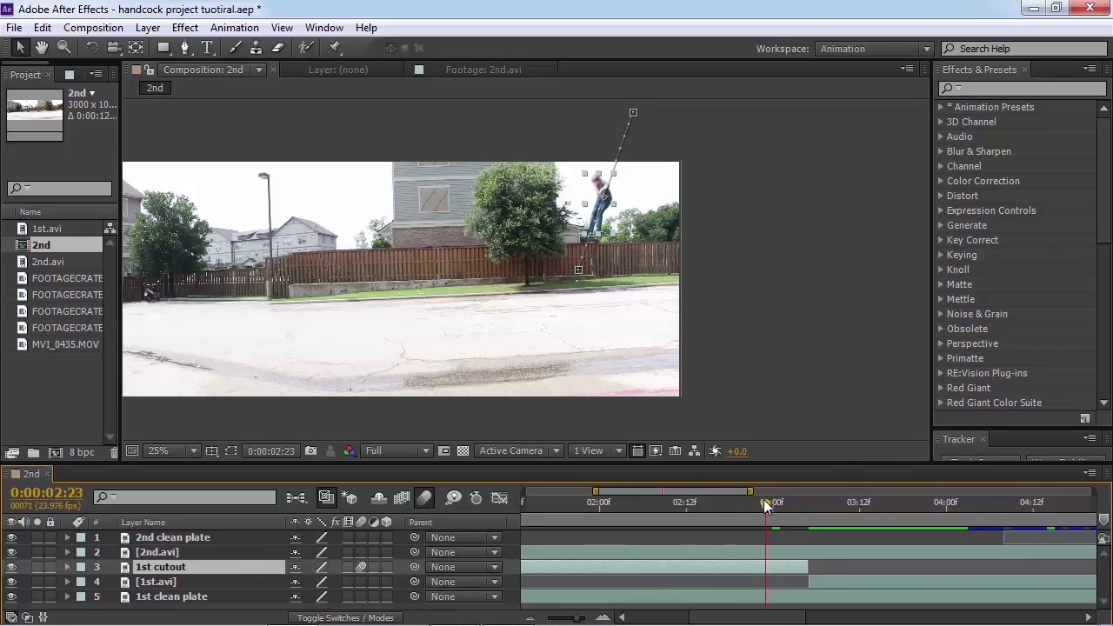
pyautogui.moveTo(770, 515); pyautogui.dragTo(715, 510)
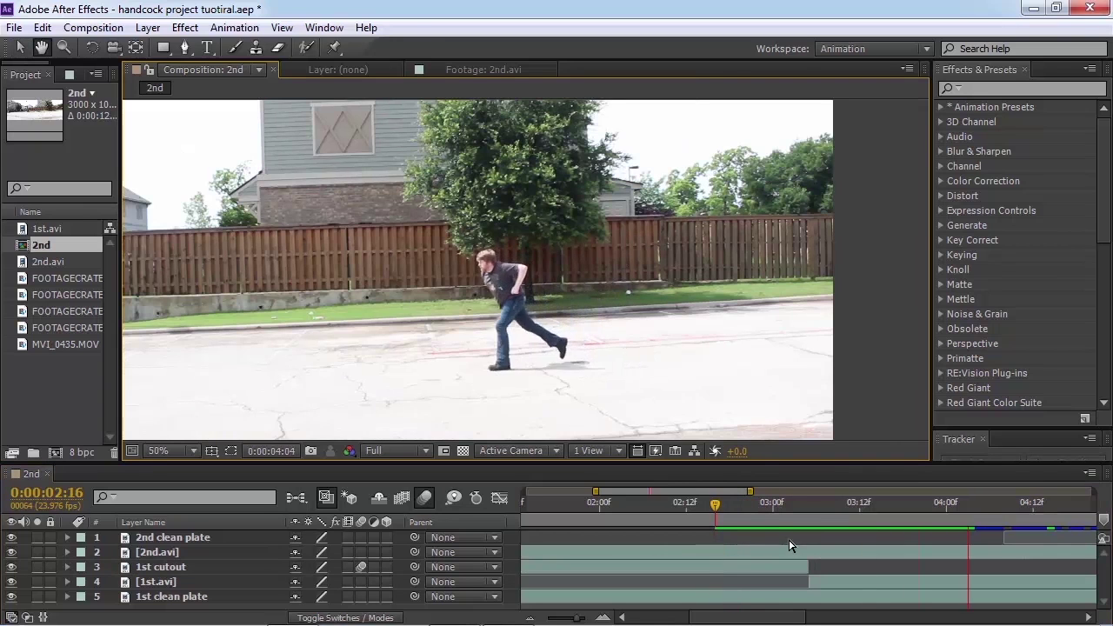
# Step: At 0:00:03:04, place puppet pins on both feet, the waist and the head of the man in the 1st cutout layer
pyautogui.moveTo(802, 513)
pyautogui.mouseDown()
pyautogui.moveTo(750, 511)
pyautogui.moveTo(809, 511)
pyautogui.moveTo(789, 513)
pyautogui.moveTo(804, 513)
pyautogui.moveTo(789, 522)
pyautogui.moveTo(811, 529)
pyautogui.moveTo(801, 529)
pyautogui.mouseUp()
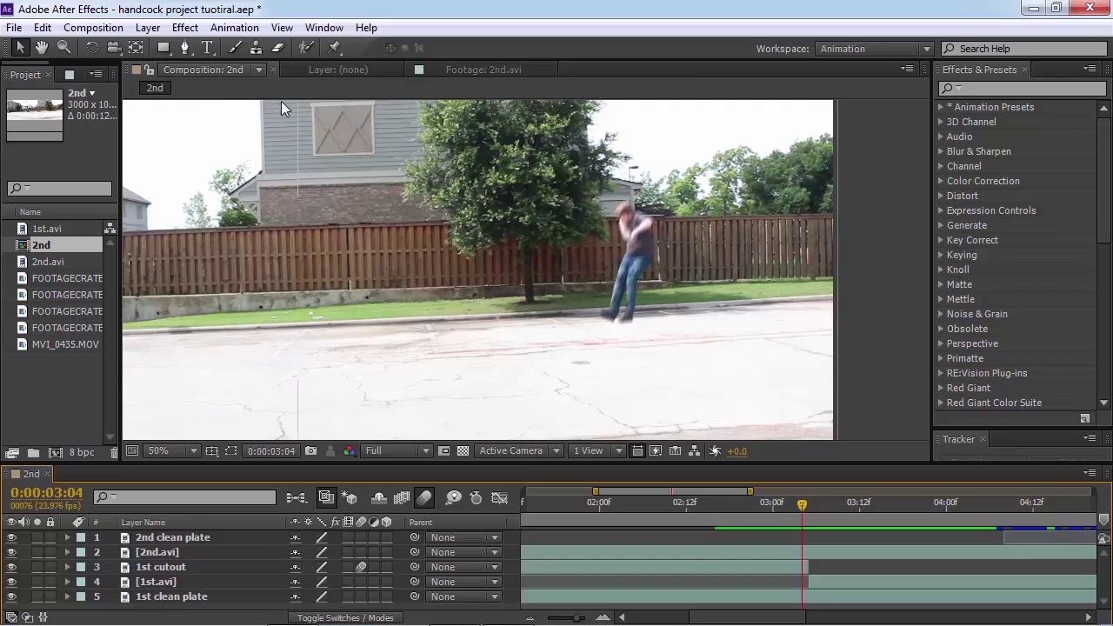
pyautogui.click(334, 47)
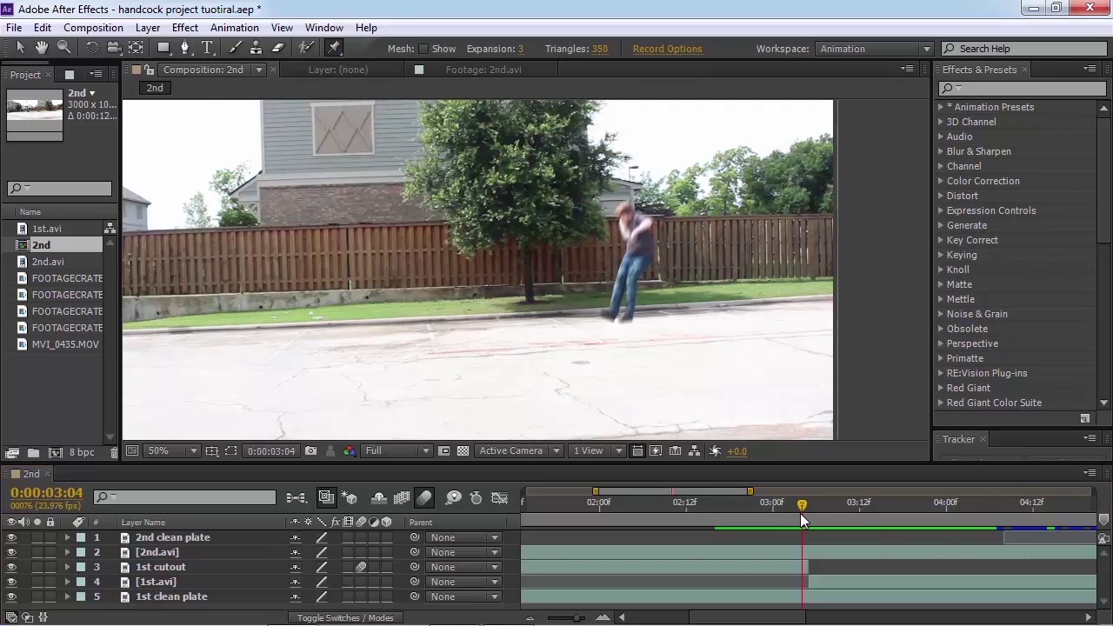
pyautogui.moveTo(801, 514); pyautogui.dragTo(802, 513)
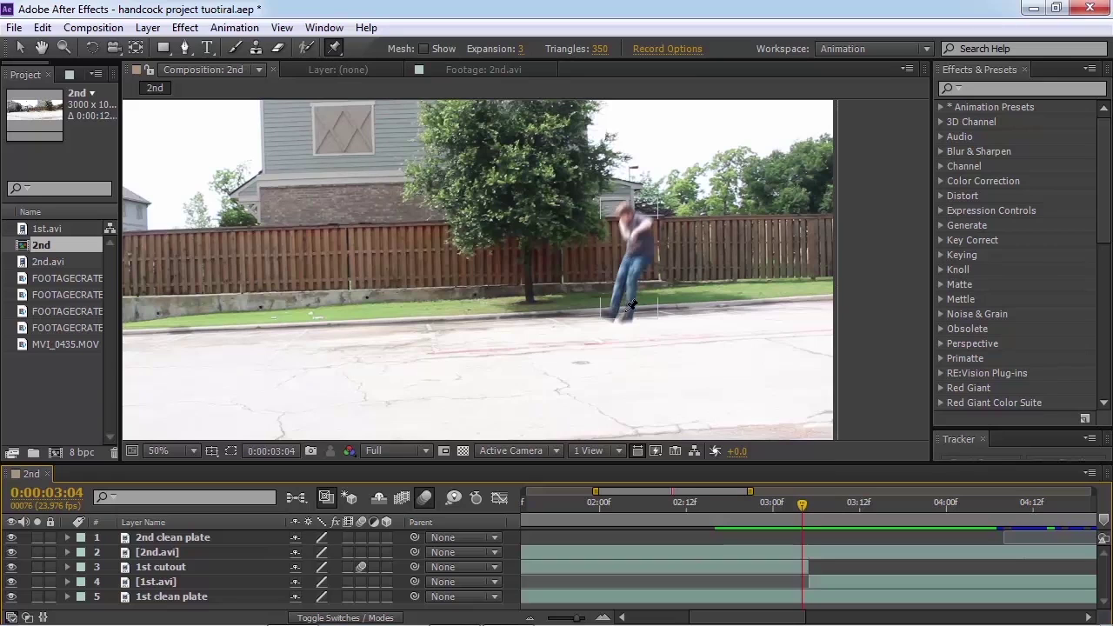
pyautogui.click(611, 311)
pyautogui.click(629, 315)
pyautogui.click(638, 251)
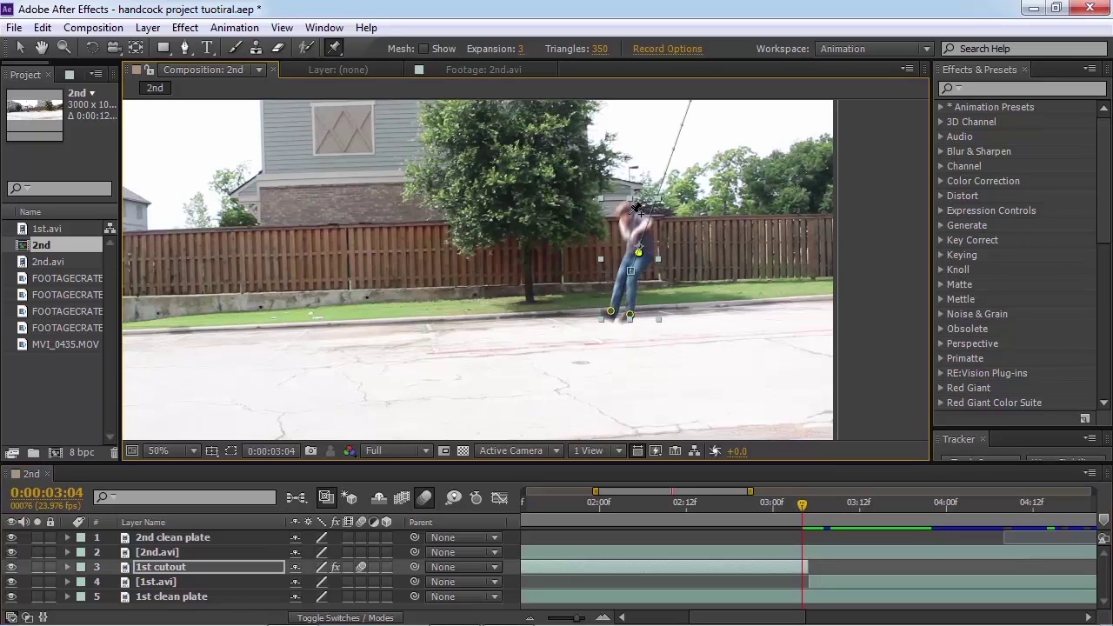
# Step: At 0:00:02:17, move the cutout's head pin up and to the right so the man's upper body bends back in the fall
pyautogui.moveTo(799, 508); pyautogui.dragTo(738, 508)
pyautogui.press('space')
pyautogui.moveTo(692, 282); pyautogui.dragTo(626, 487)
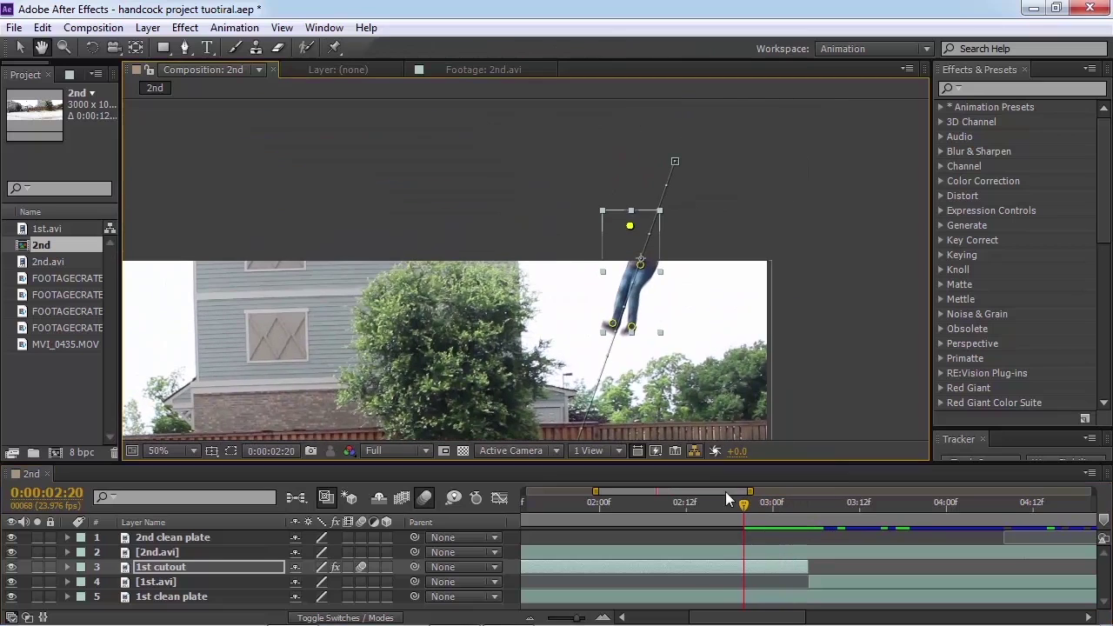
pyautogui.moveTo(741, 508); pyautogui.dragTo(721, 508)
pyautogui.moveTo(657, 154); pyautogui.dragTo(687, 123)
pyautogui.click(665, 190)
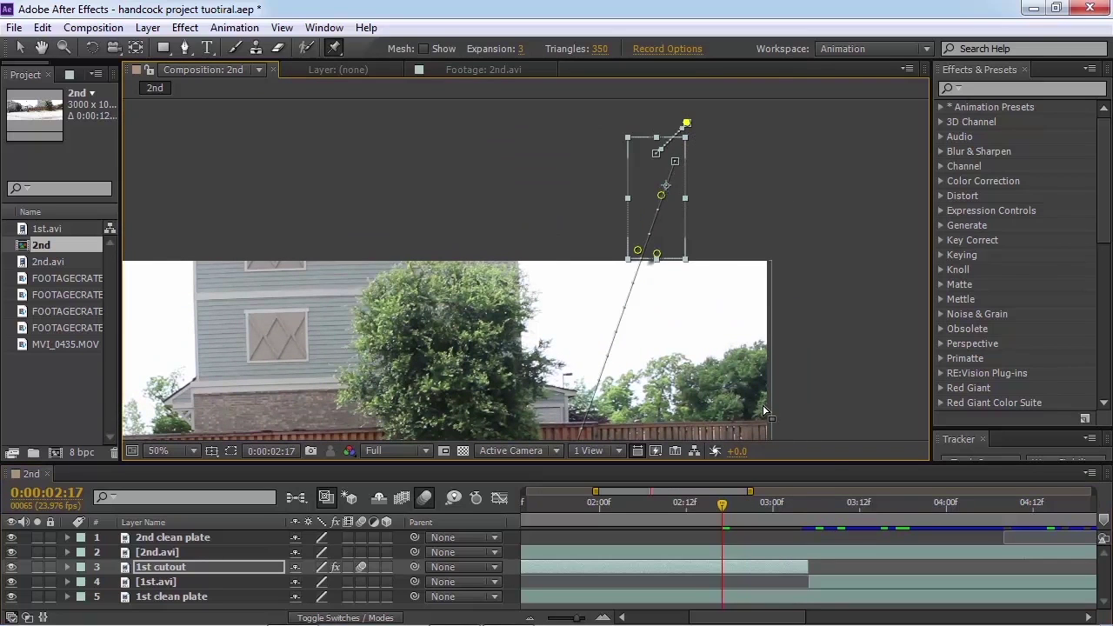
# Step: Play back the shot from 0:00:02:14 and 0:00:02:16 to check the bending cutout's fall and its handover to the landing
pyautogui.scroll(-3, 698, 335)
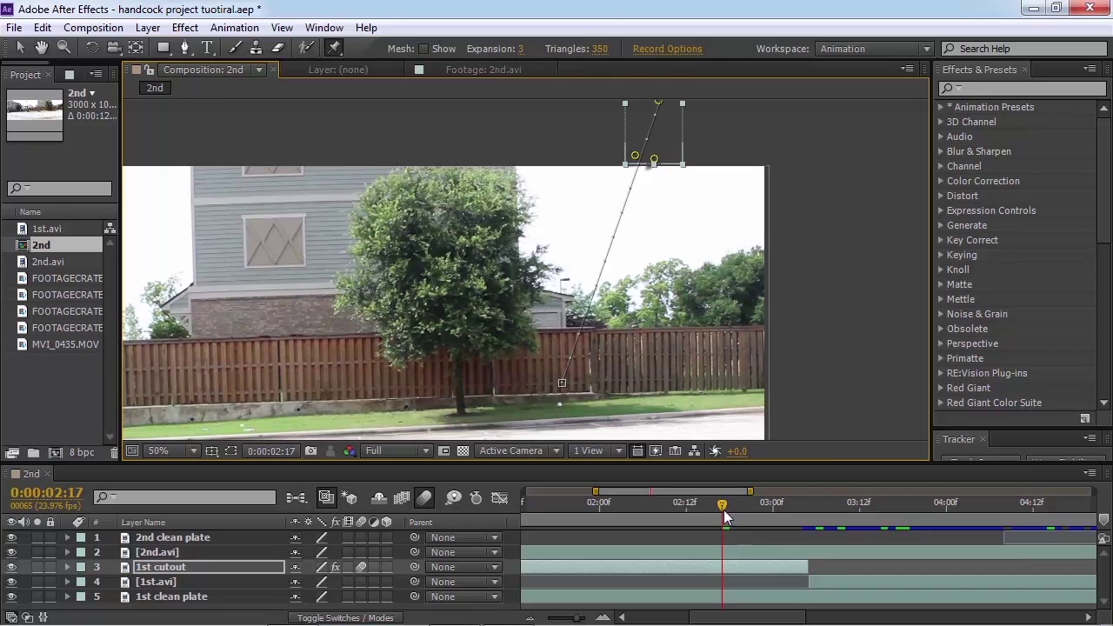
pyautogui.moveTo(723, 509)
pyautogui.mouseDown()
pyautogui.moveTo(791, 519)
pyautogui.moveTo(704, 513)
pyautogui.mouseUp()
pyautogui.press('h')
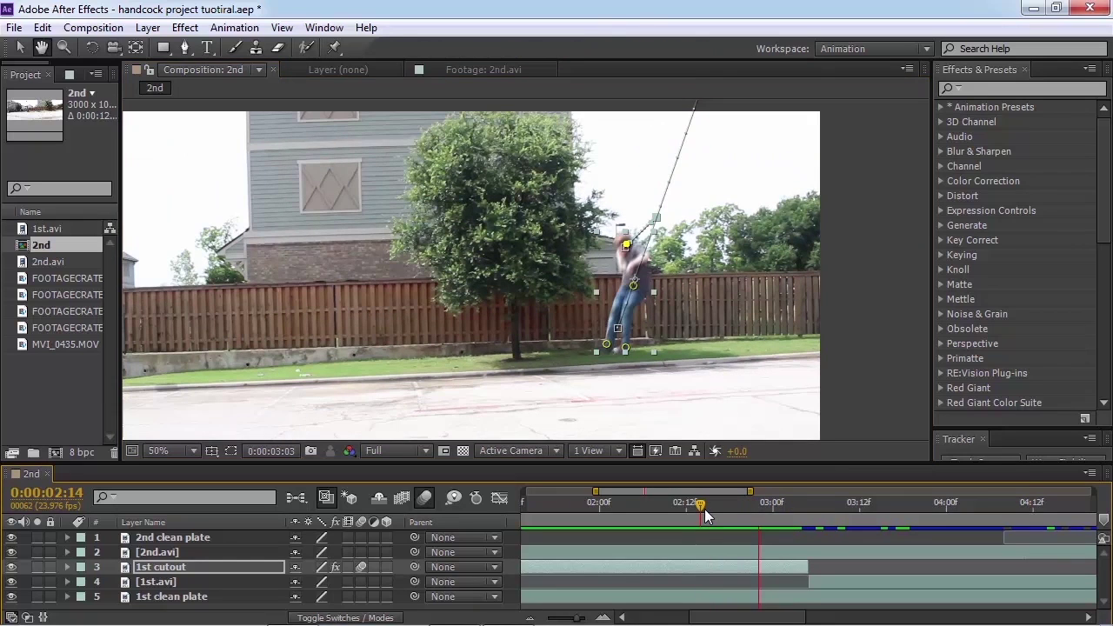
pyautogui.click(721, 517)
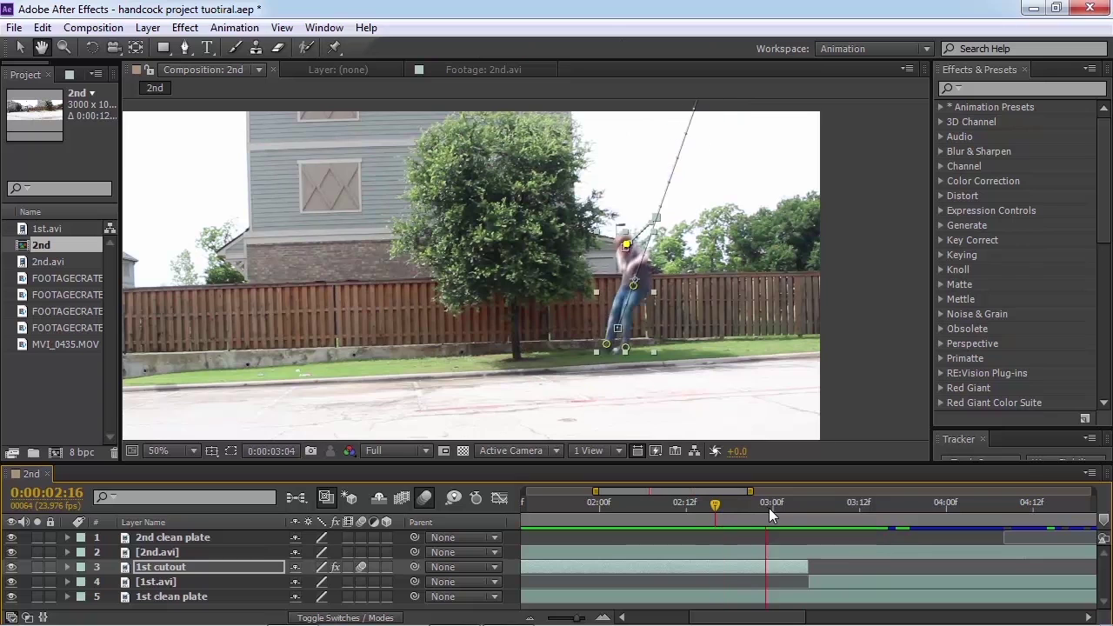
# Step: At 0:00:08:01, duplicate the 2nd clean plate layer and rename the copy 2nd cutout
pyautogui.moveTo(769, 508); pyautogui.dragTo(712, 505)
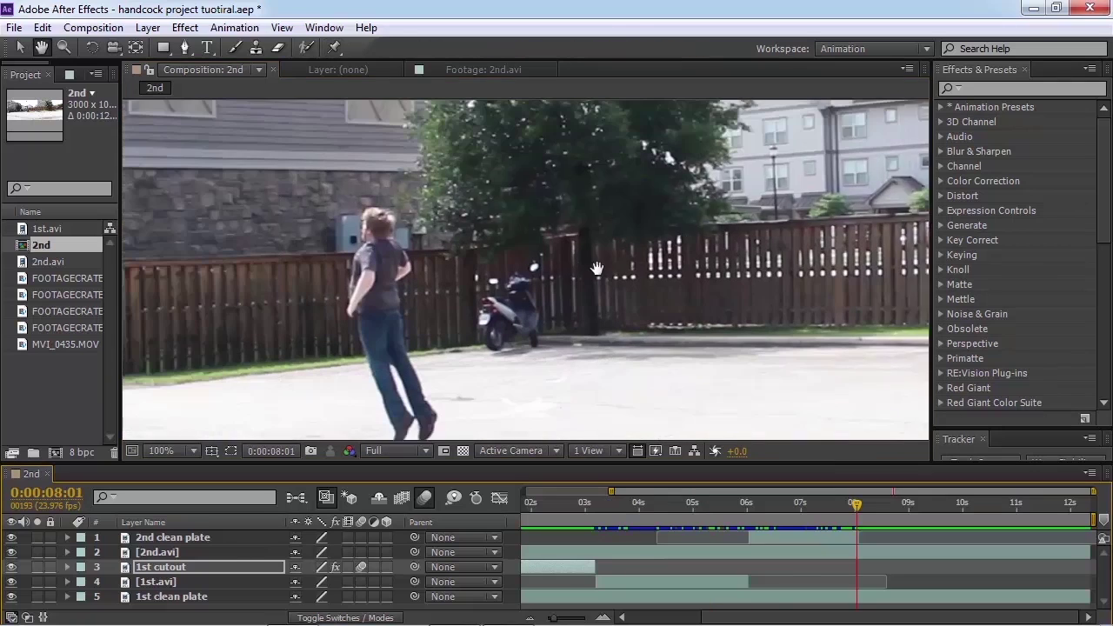
pyautogui.moveTo(597, 268); pyautogui.dragTo(631, 268)
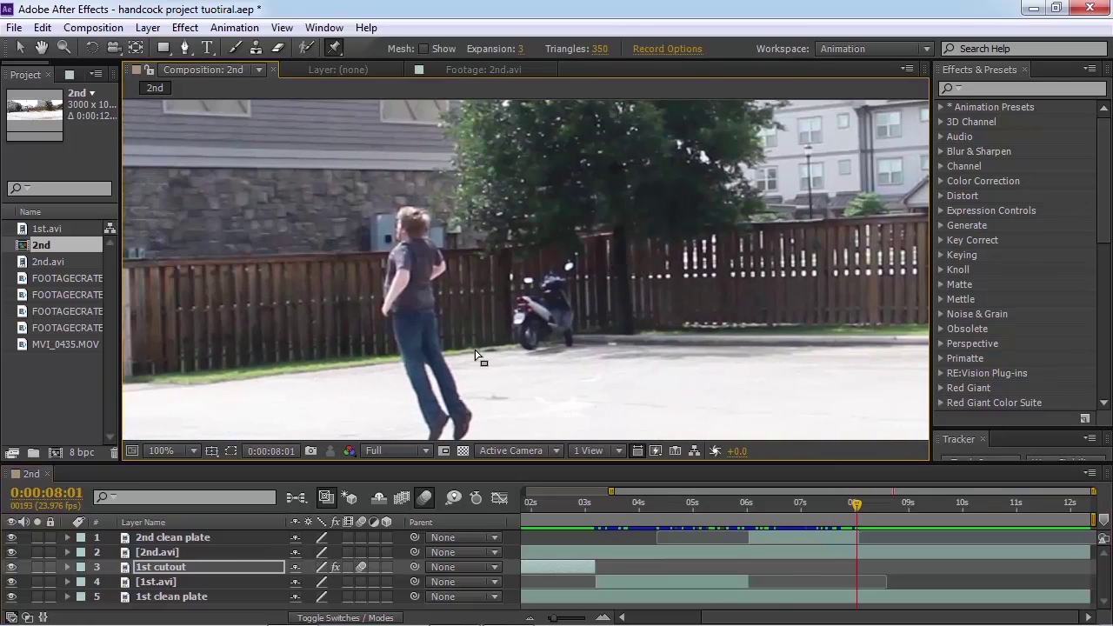
pyautogui.click(820, 538)
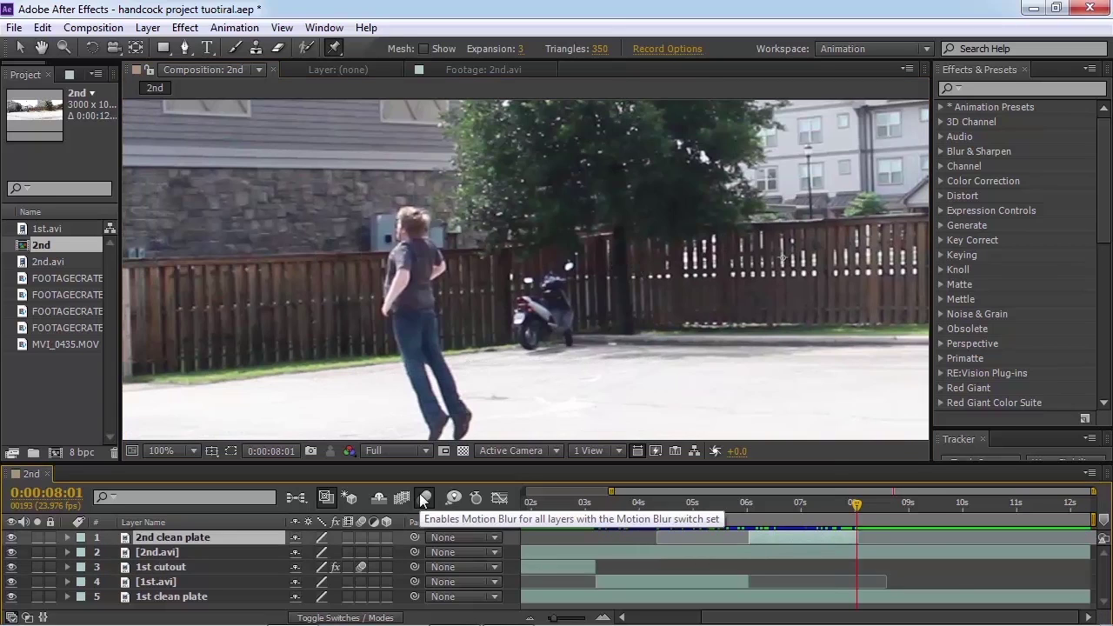
pyautogui.hotkey('ctrl', 'd')
pyautogui.press('Return')
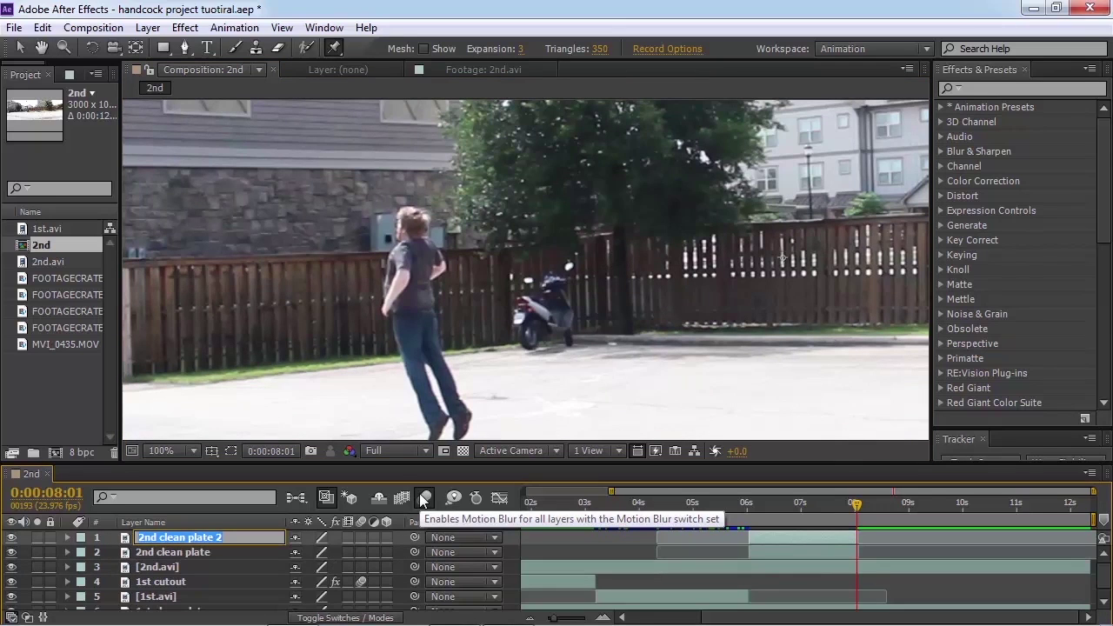
pyautogui.write('2nd cutout')
# Step: Freeze the 2nd cutout layer on the frame at 0:00:08:01 and trim its start to that time
pyautogui.rightClick(811, 537)
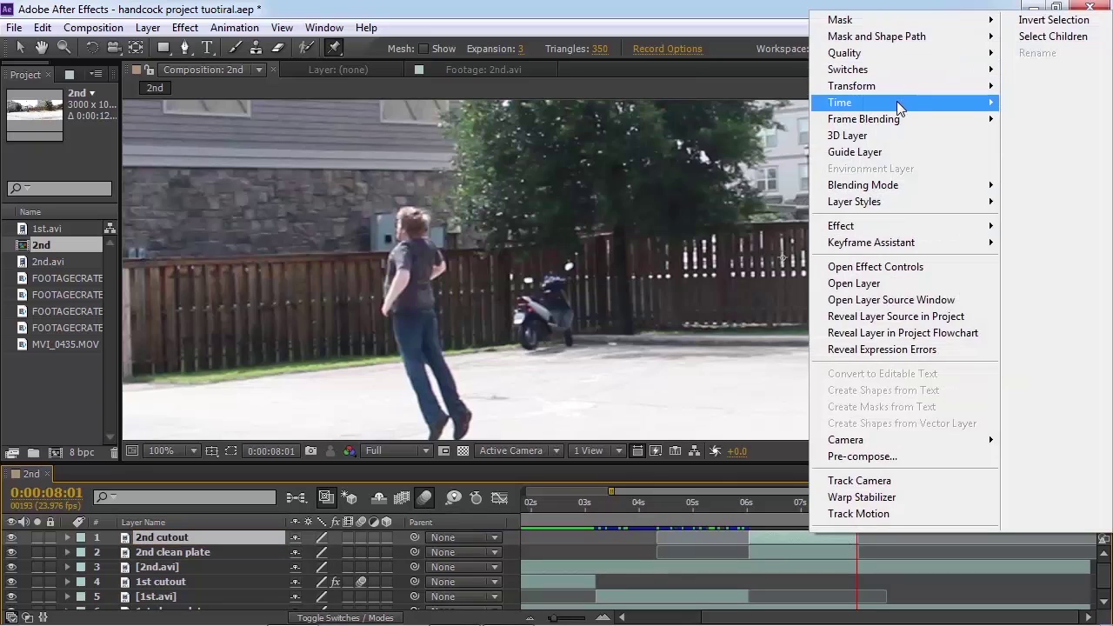
pyautogui.moveTo(852, 103)
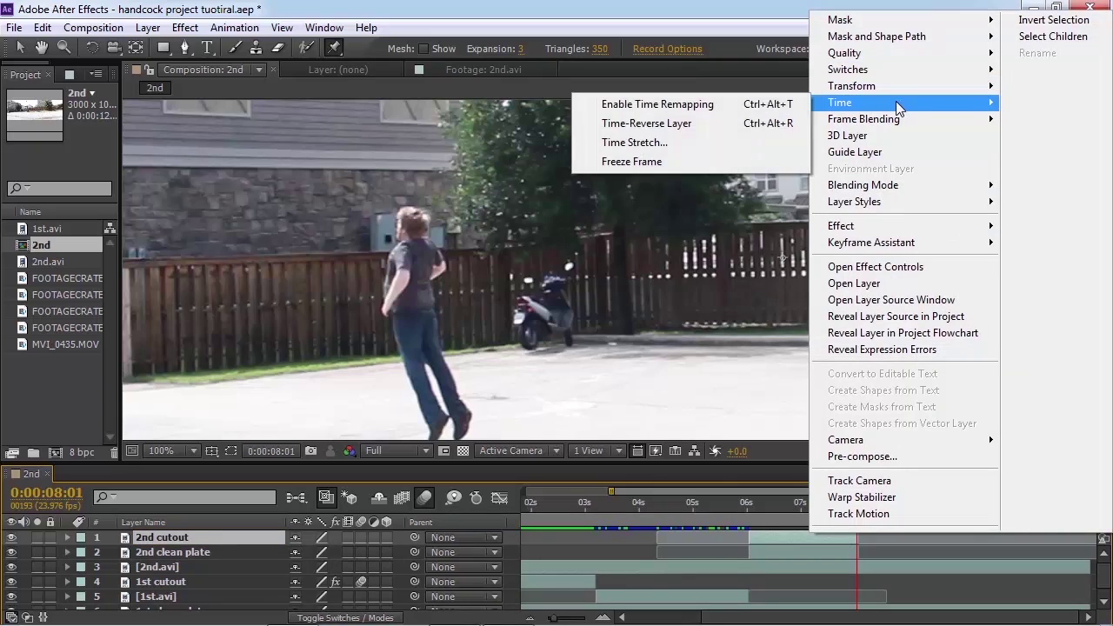
pyautogui.click(666, 162)
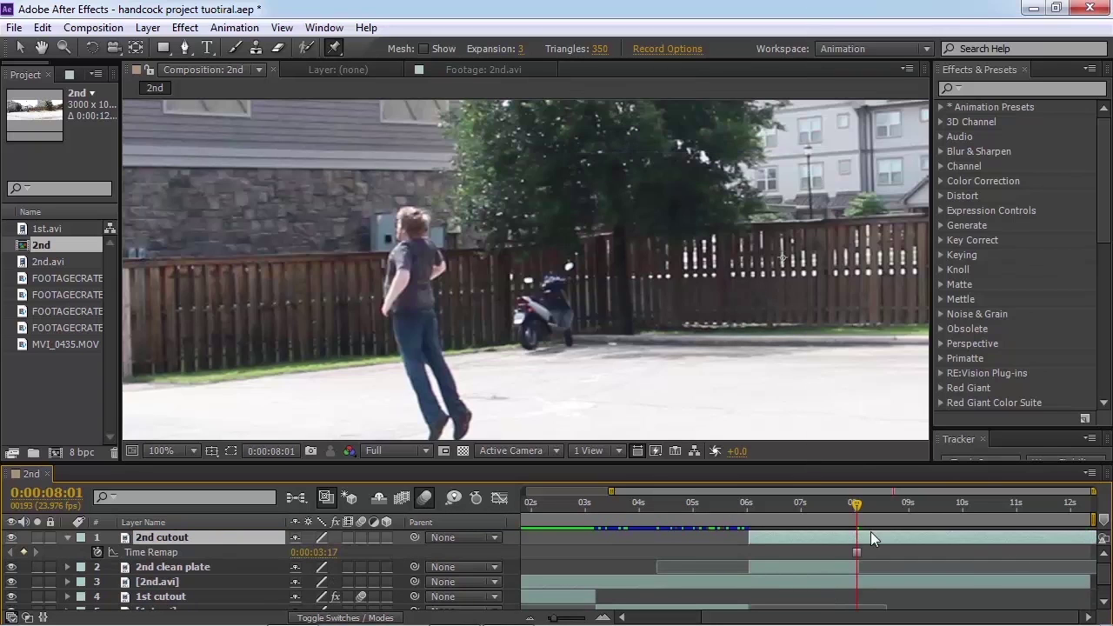
pyautogui.moveTo(744, 535); pyautogui.dragTo(860, 539)
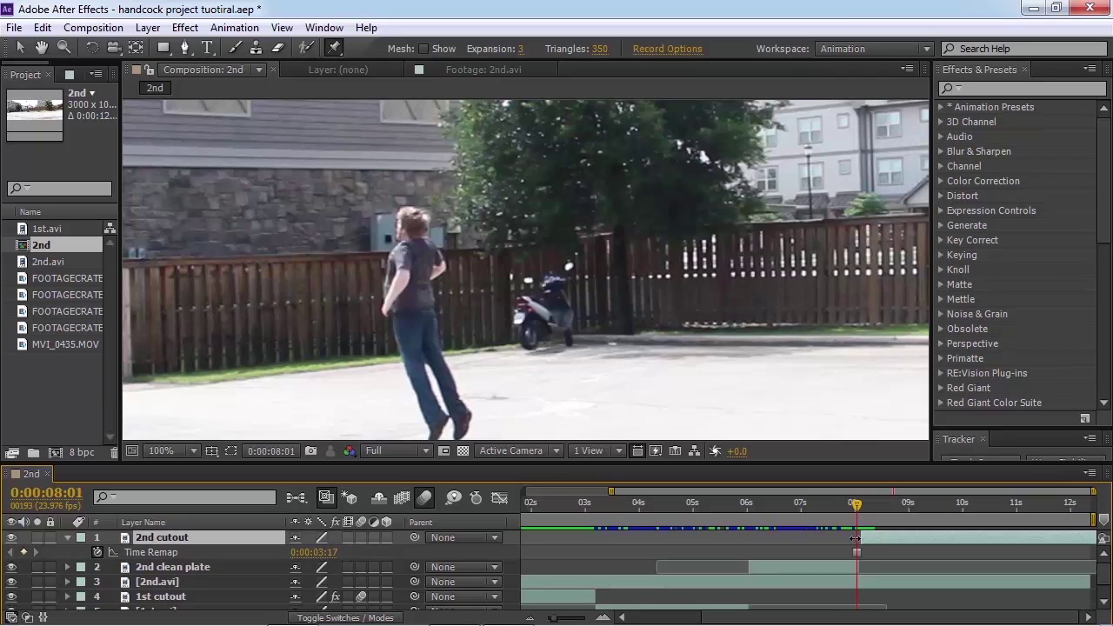
# Step: Move the 2nd cutout layer's anchor point onto the man's waist
pyautogui.click(135, 48)
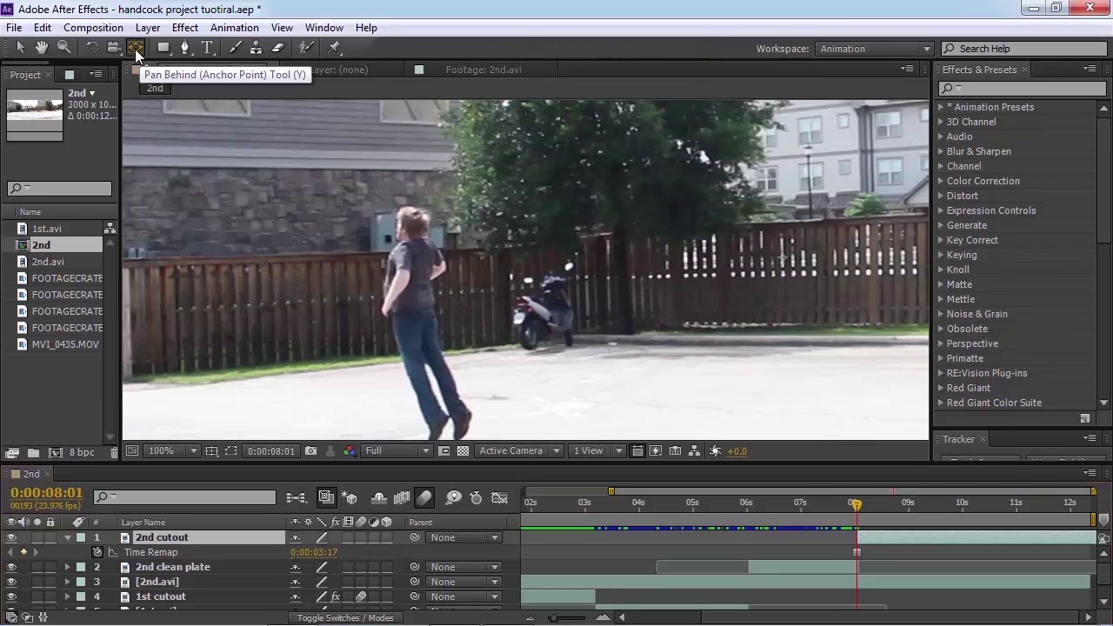
pyautogui.press(',')
pyautogui.press(',')
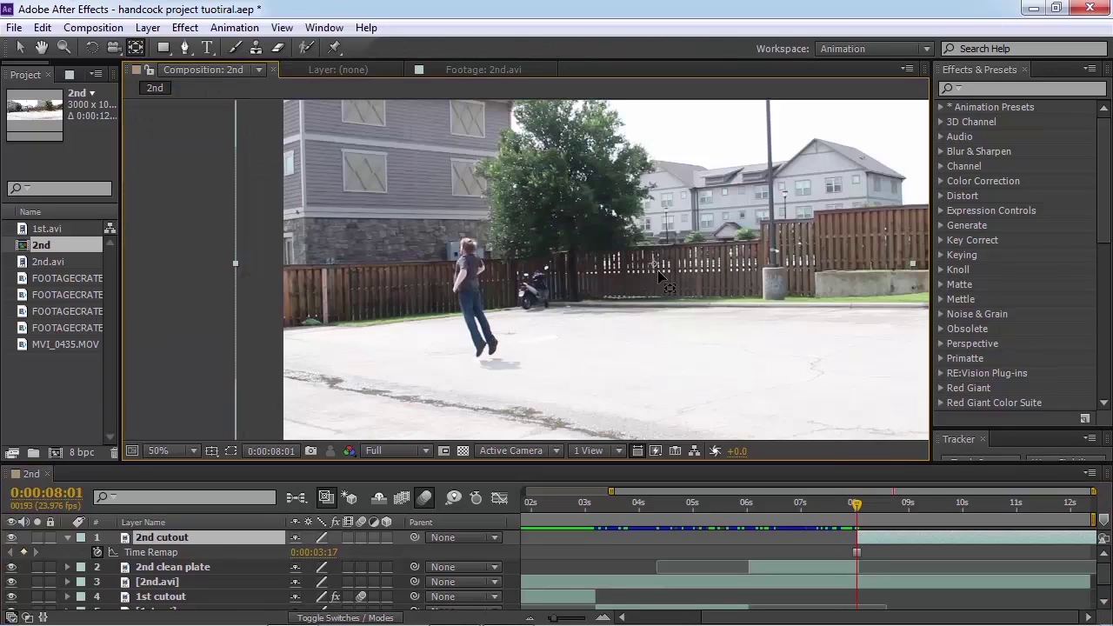
pyautogui.click(474, 283)
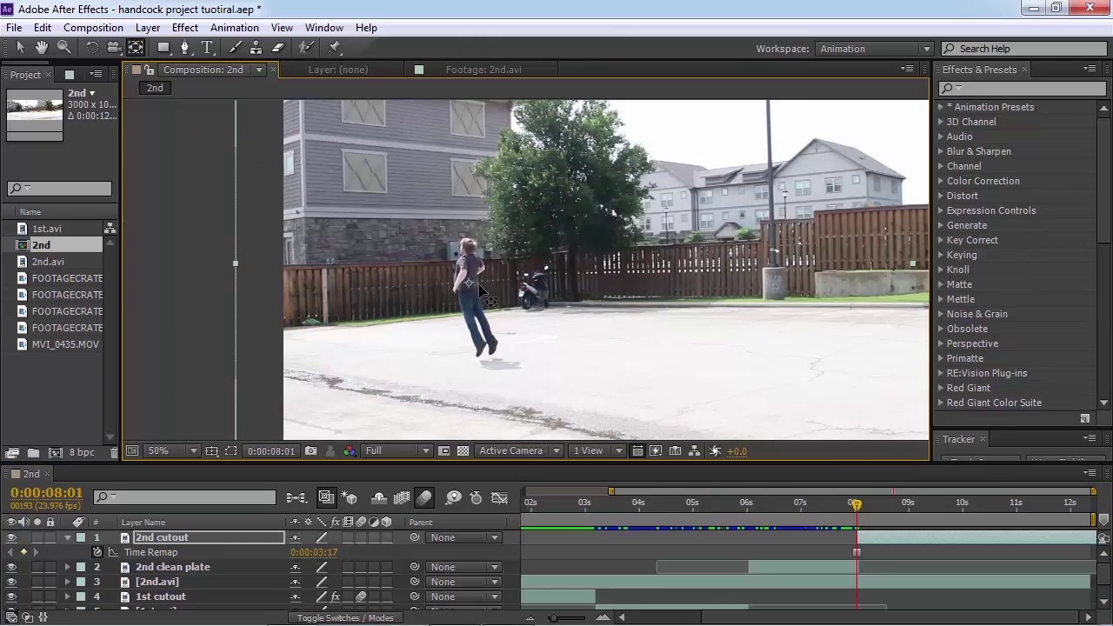
pyautogui.press('.')
pyautogui.click(20, 47)
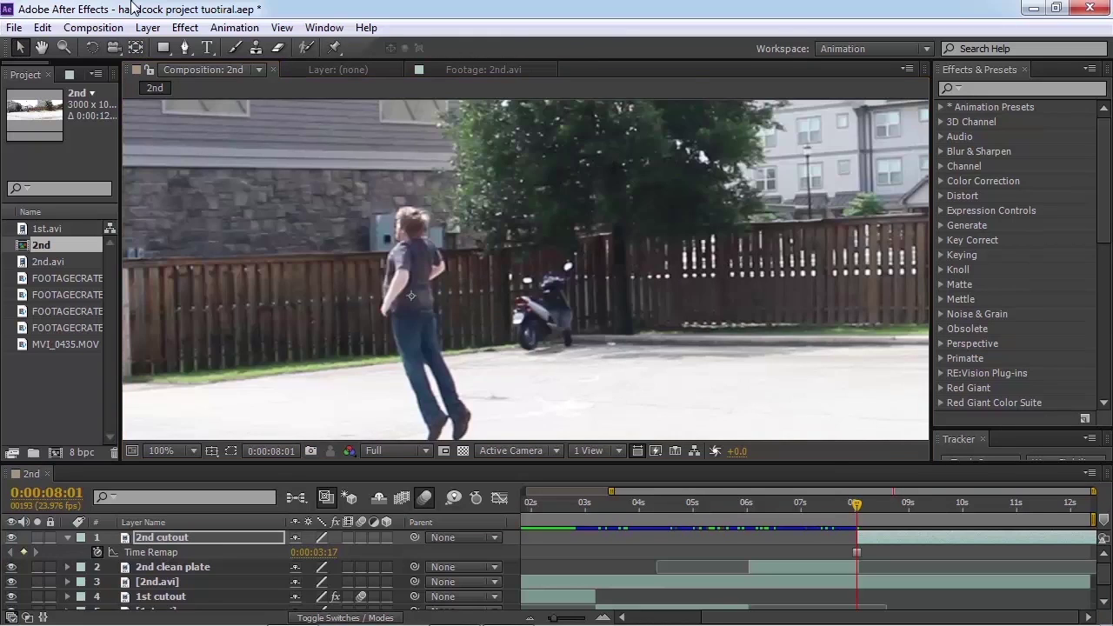
# Step: Draw a Pen tool mask around the man's outline on the 2nd cutout layer, leaving the gap between the legs out
pyautogui.click(184, 47)
pyautogui.scroll(2, 499, 329)
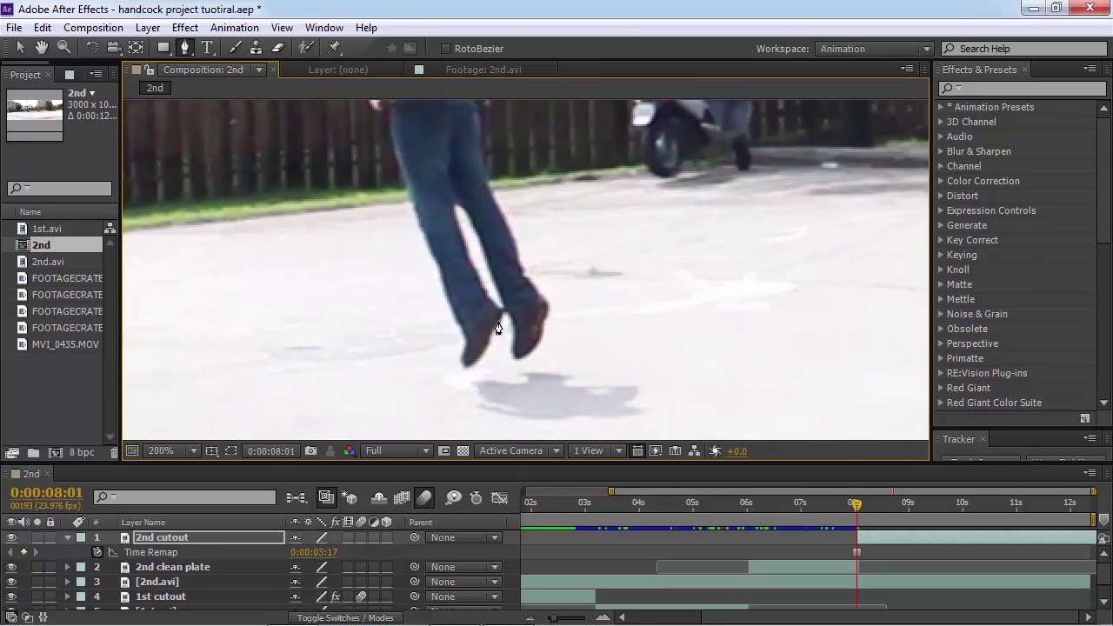
pyautogui.click(502, 311)
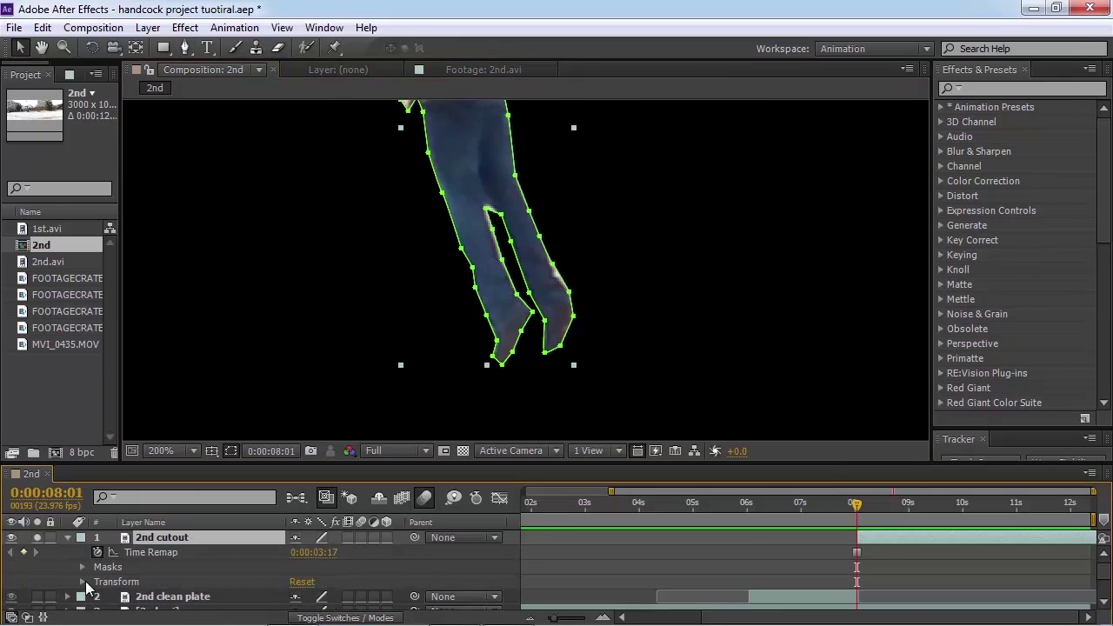
# Step: Set a starting position keyframe for the 2nd cutout layer at 0:00:08:01
pyautogui.click(83, 581)
pyautogui.scroll(-2, 87, 588)
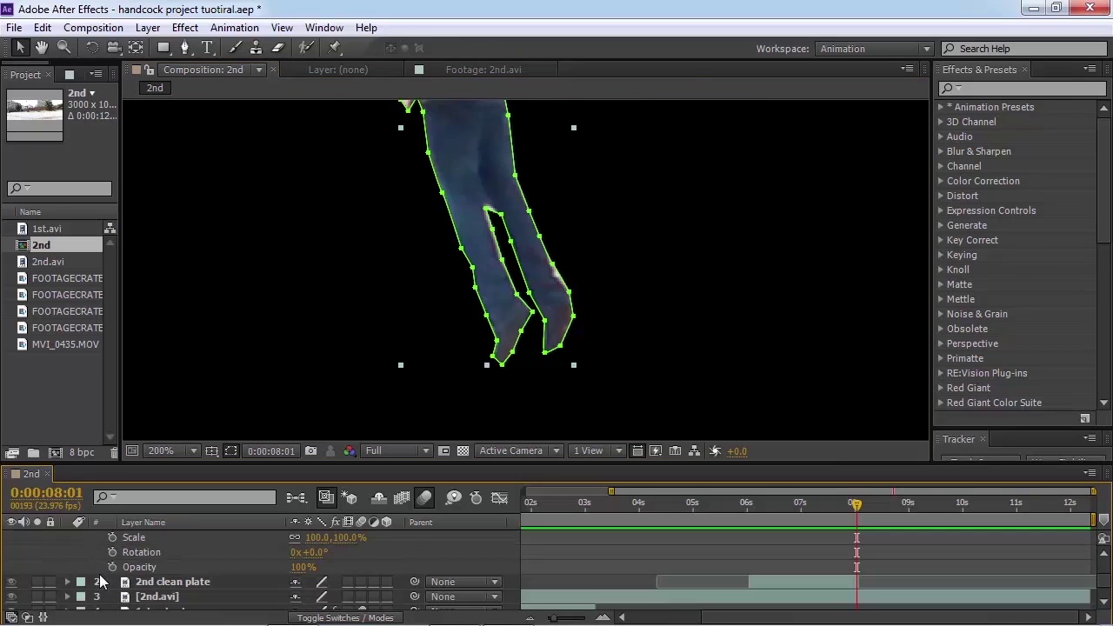
pyautogui.scroll(2, 116, 555)
pyautogui.click(112, 567)
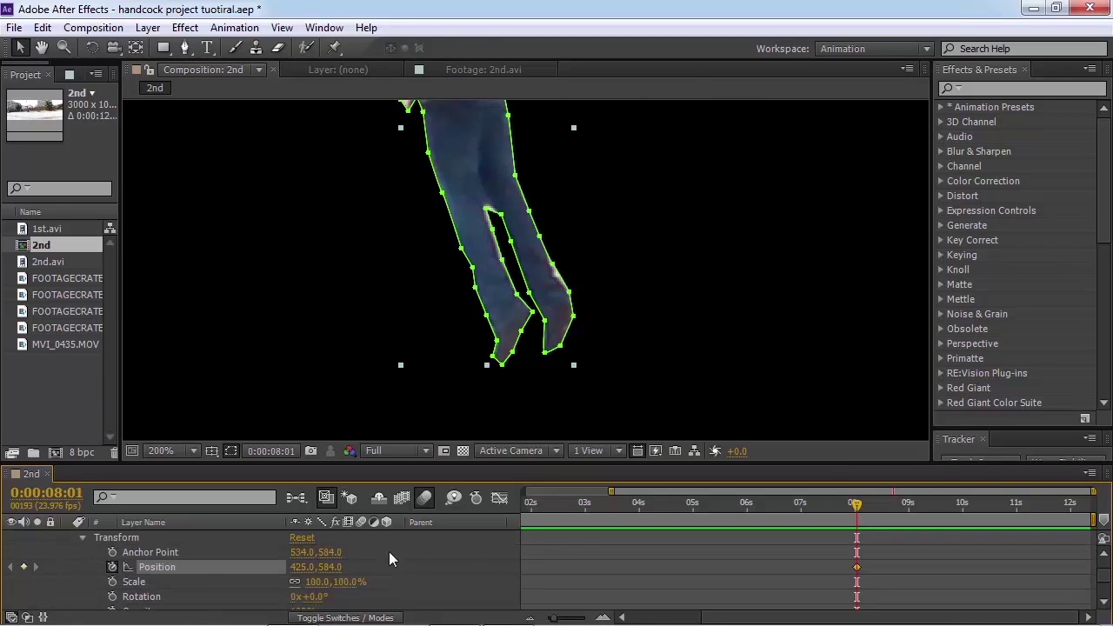
# Step: At 0:00:08:16, move the 2nd cutout up and to the left out of the picture, and preview the leap
pyautogui.scroll(-1, 609, 254)
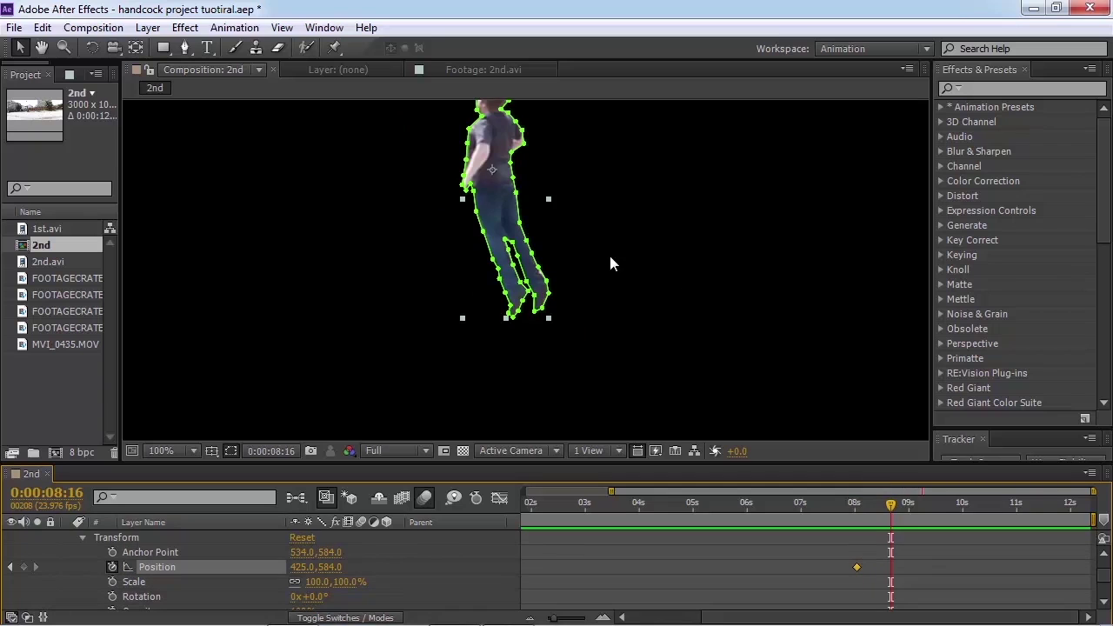
pyautogui.scroll(-1, 482, 215)
pyautogui.moveTo(483, 217); pyautogui.dragTo(508, 377)
pyautogui.moveTo(531, 372); pyautogui.dragTo(391, 51)
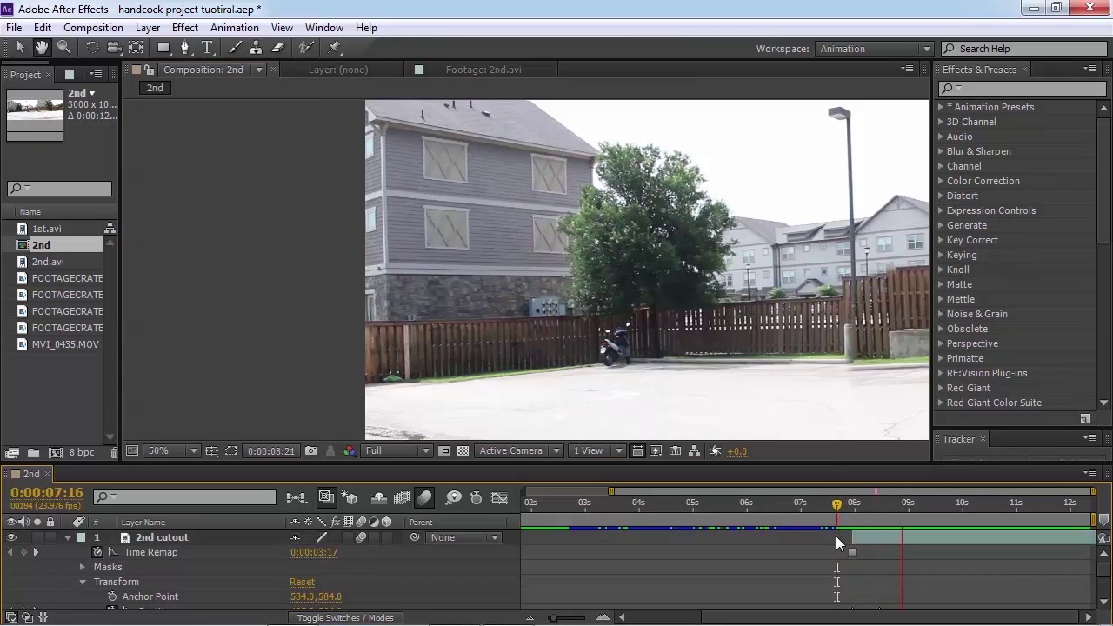
pyautogui.moveTo(835, 508); pyautogui.dragTo(862, 512)
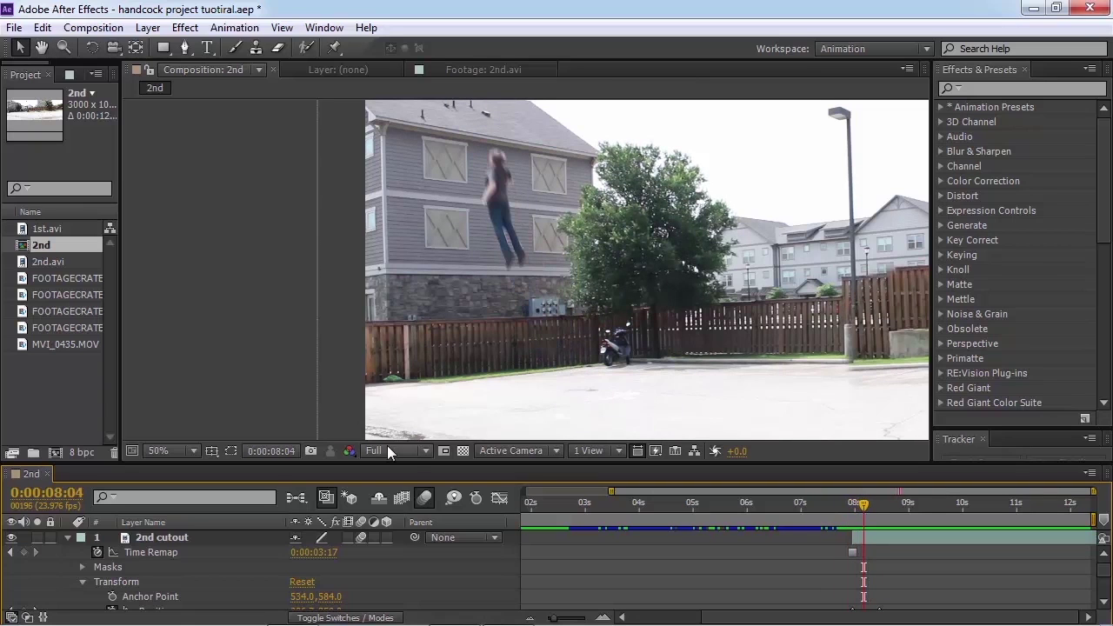
# Step: Open FOOTAGECRATE-GroundCracks.mov and play it, checking the cracks against a transparent background
pyautogui.click(151, 449)
pyautogui.click(213, 136)
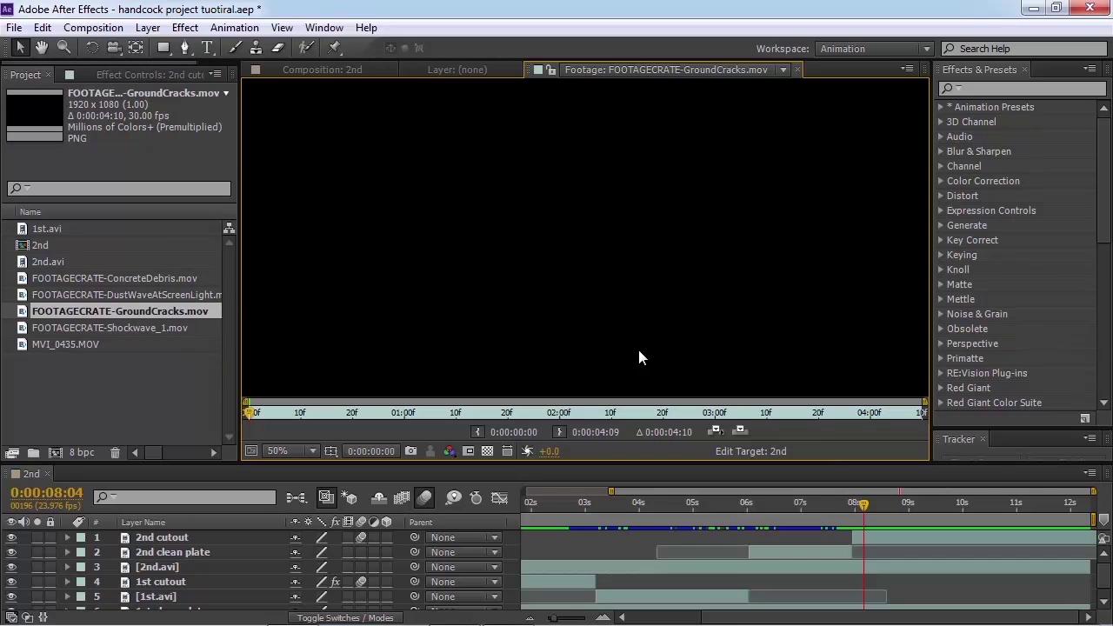
pyautogui.press('space')
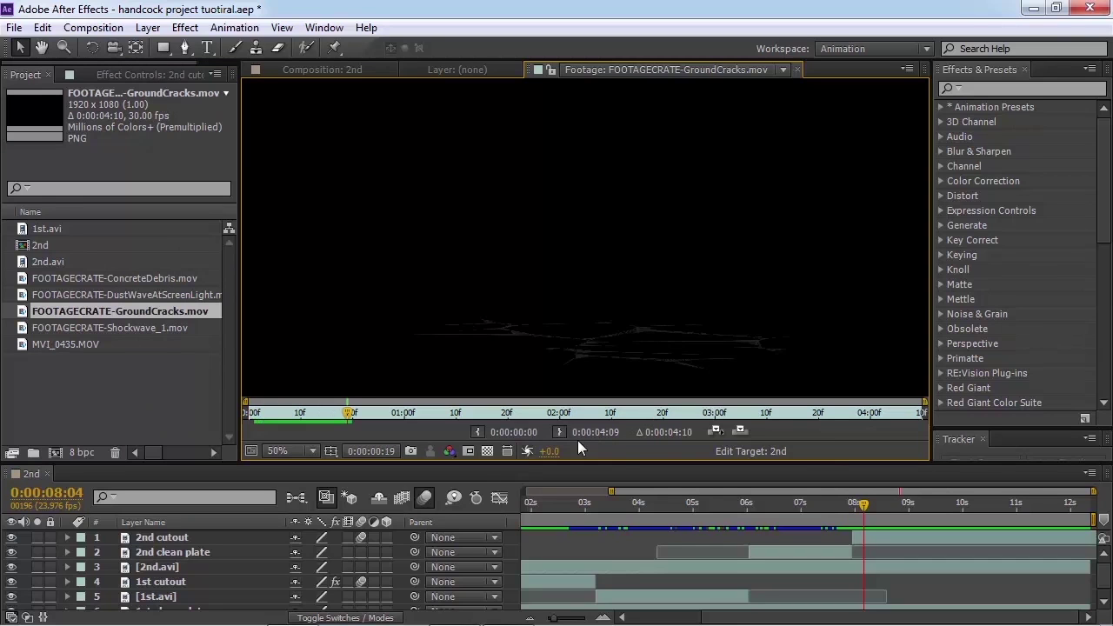
pyautogui.click(488, 451)
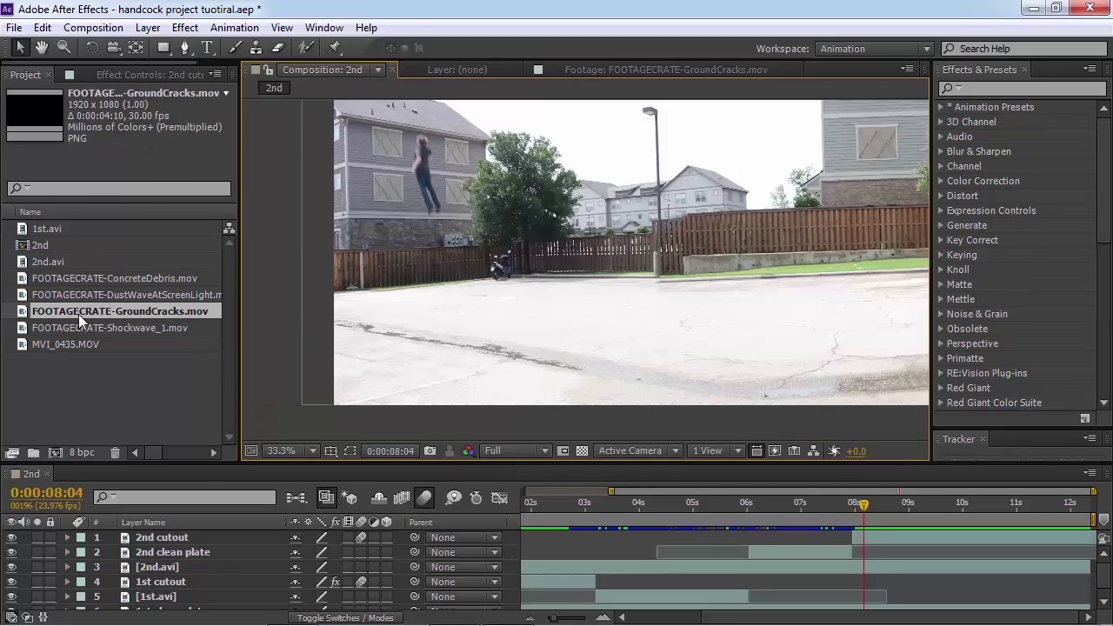
# Step: Add FOOTAGECRATE-GroundCracks.mov below the 2nd cutout layer and place the cracks under the man's feet at takeoff
pyautogui.moveTo(79, 314); pyautogui.dragTo(228, 546)
pyautogui.press('[')
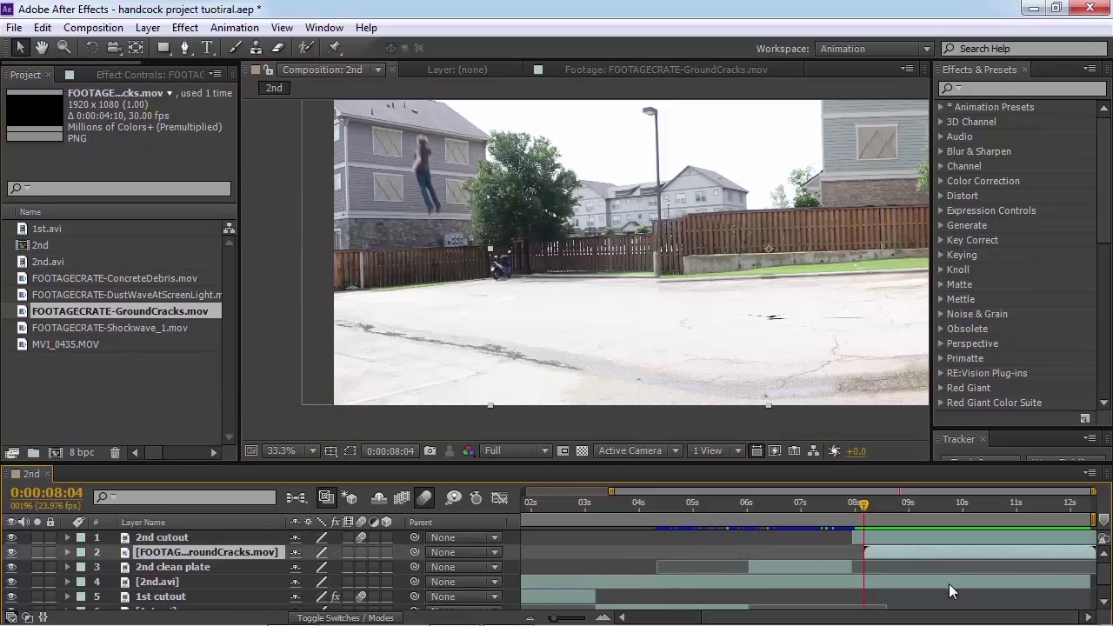
pyautogui.scroll(3, 412, 340)
pyautogui.moveTo(412, 340); pyautogui.dragTo(735, 301)
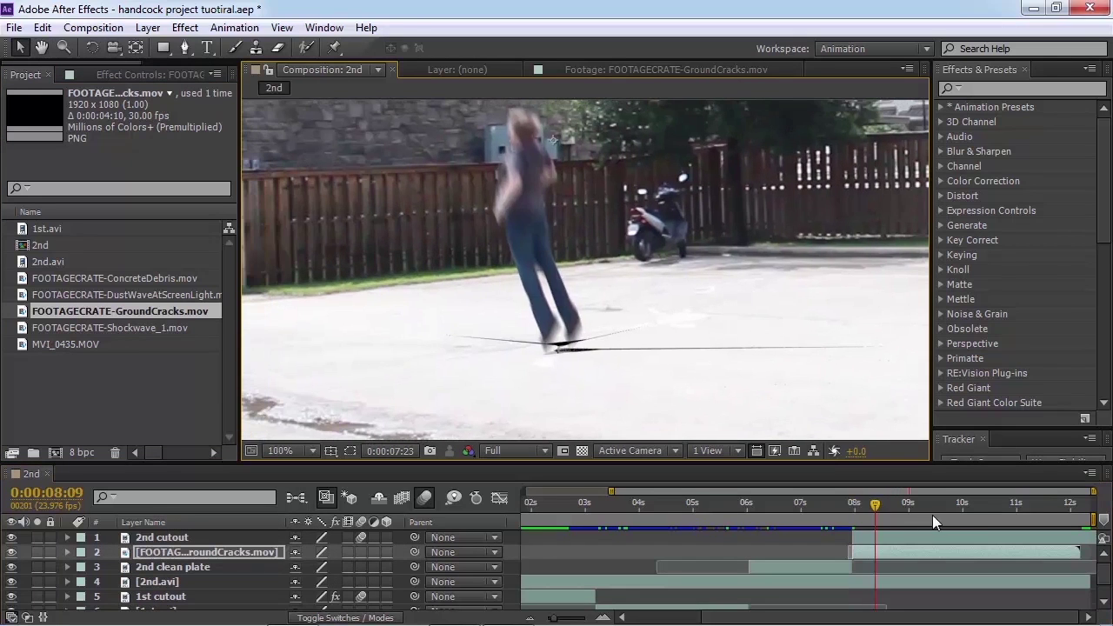
# Step: At 0:00:09:21, scale the ground cracks down and reposition them on the pavement at the takeoff spot
pyautogui.click(957, 518)
pyautogui.scroll(-4, 713, 339)
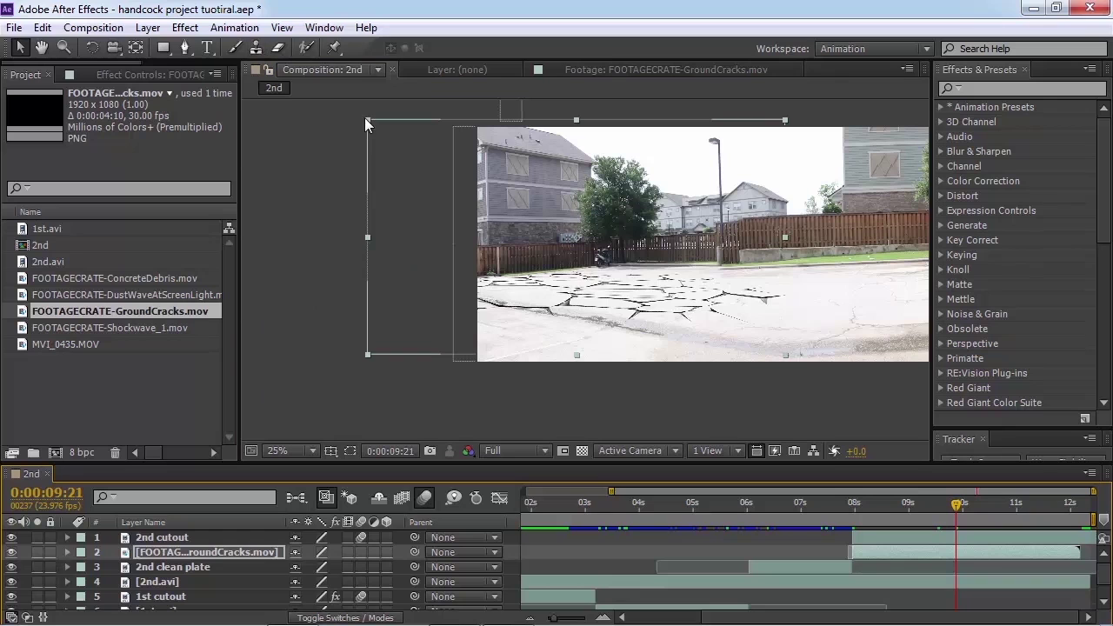
pyautogui.moveTo(366, 119); pyautogui.dragTo(504, 197)
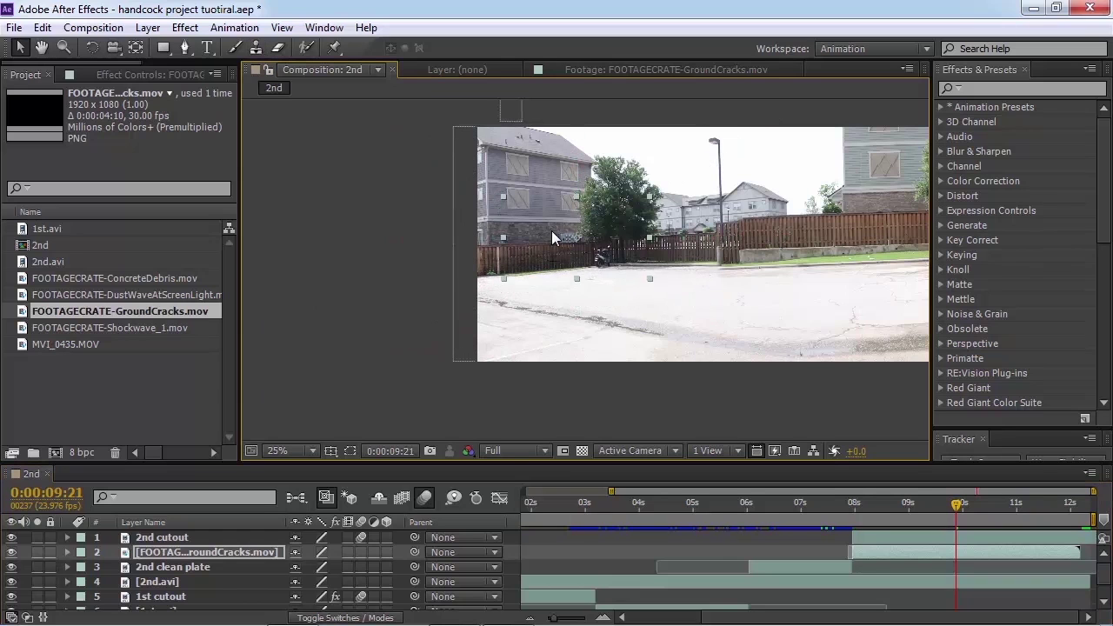
pyautogui.moveTo(551, 234); pyautogui.dragTo(530, 269)
pyautogui.scroll(2, 529, 270)
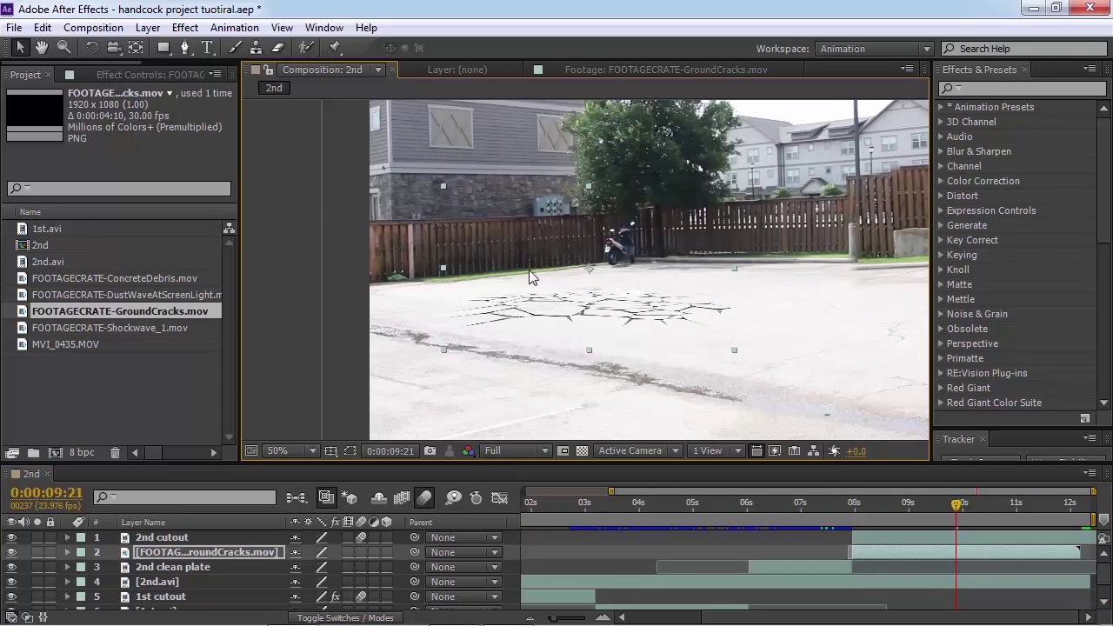
# Step: Rotate the ground cracks slightly clockwise to match the slope of the pavement
pyautogui.click(91, 47)
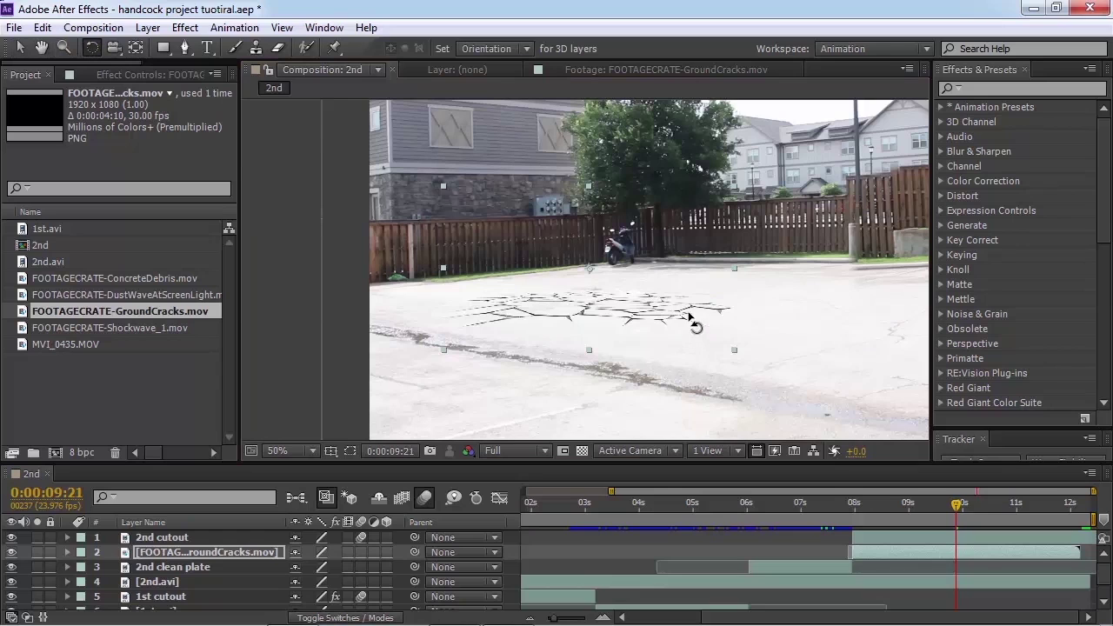
pyautogui.moveTo(688, 316); pyautogui.dragTo(688, 327)
pyautogui.click(22, 48)
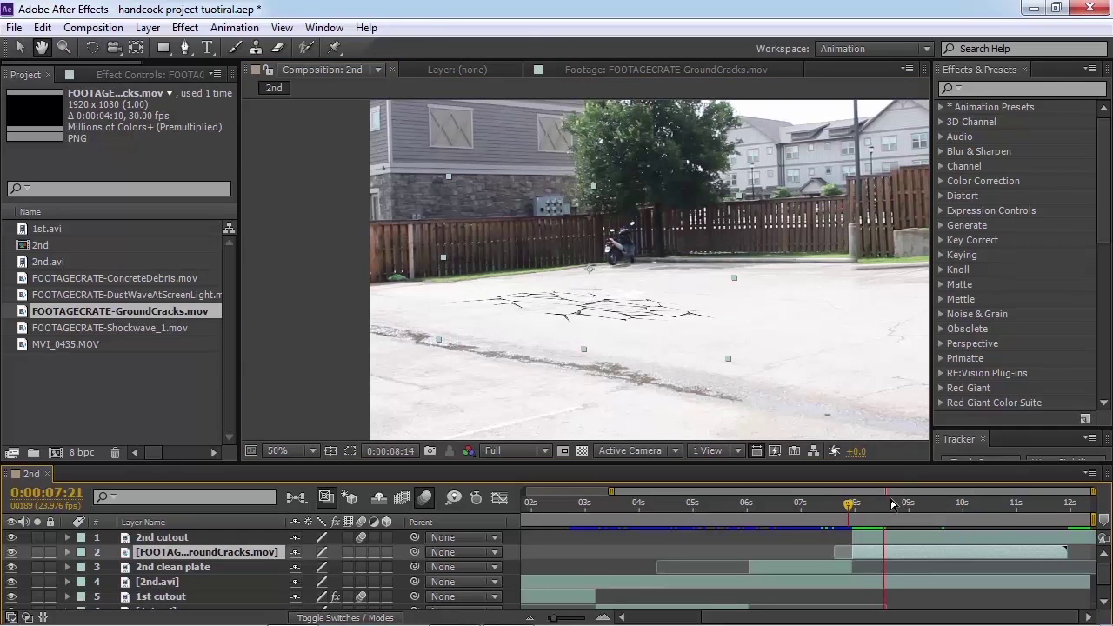
# Step: Play and scrub the shot around 0:00:08:00 to check the timing of the cracks against the man's leap
pyautogui.press('space')
pyautogui.moveTo(863, 522); pyautogui.dragTo(853, 522)
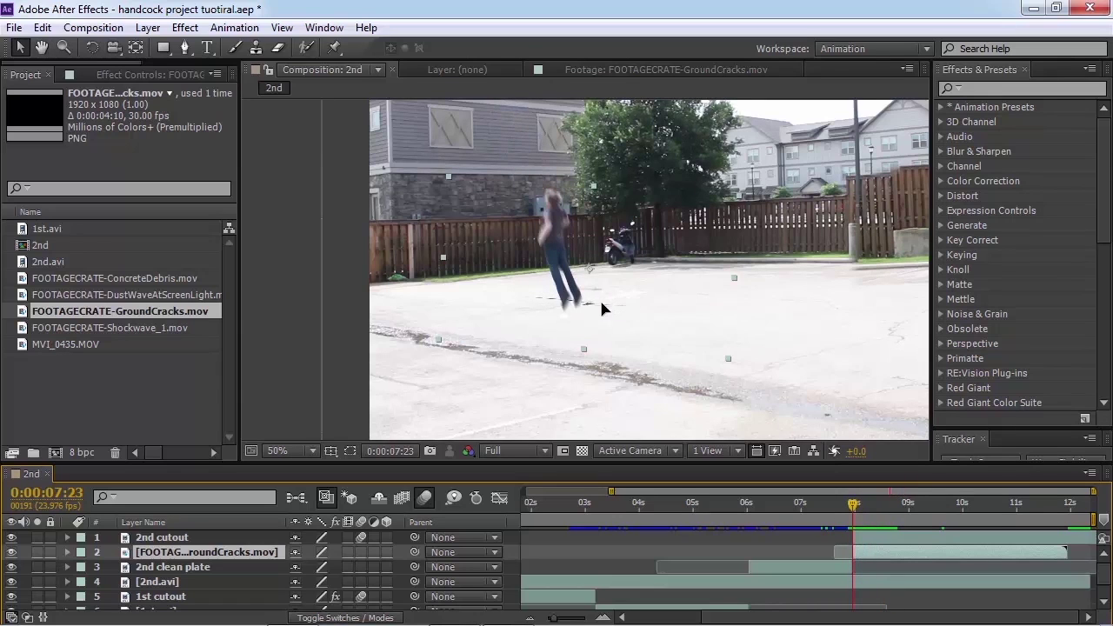
pyautogui.press('space')
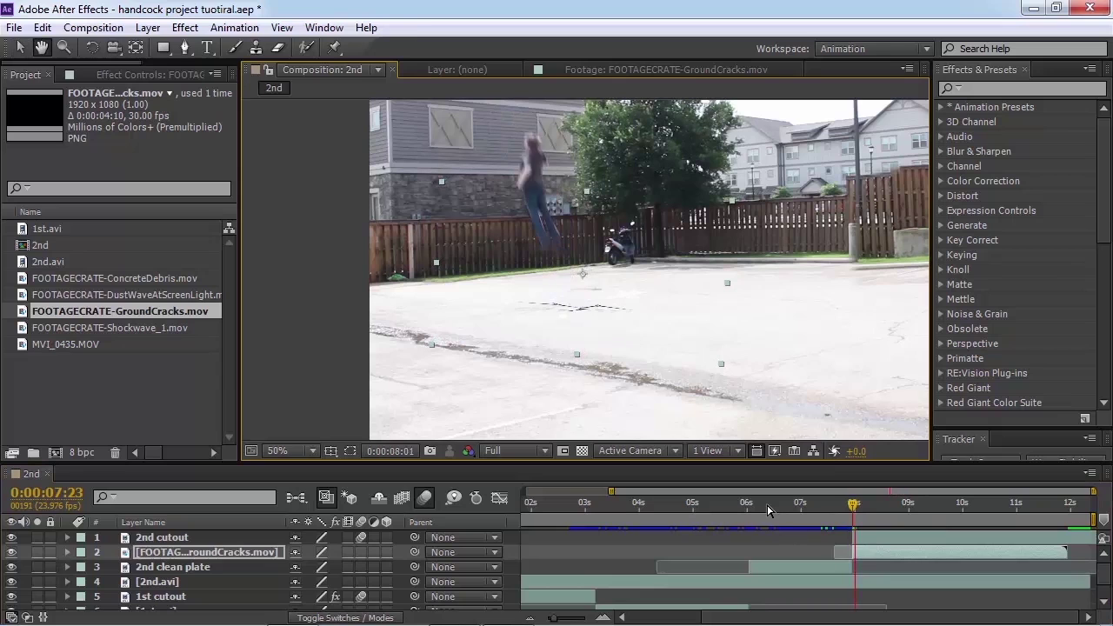
pyautogui.click(862, 520)
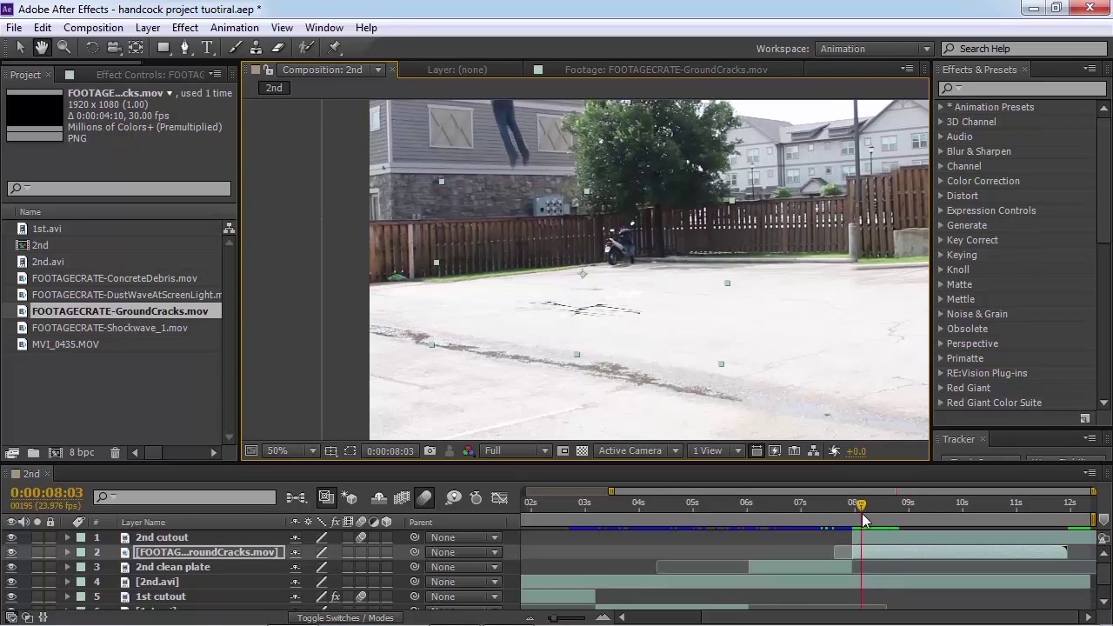
pyautogui.moveTo(862, 520)
pyautogui.mouseDown()
pyautogui.moveTo(966, 516)
pyautogui.moveTo(841, 520)
pyautogui.moveTo(853, 521)
pyautogui.mouseUp()
# Step: Enable time remapping on the FOOTAGECRATE-GroundCracks.mov layer
pyautogui.rightClick(863, 553)
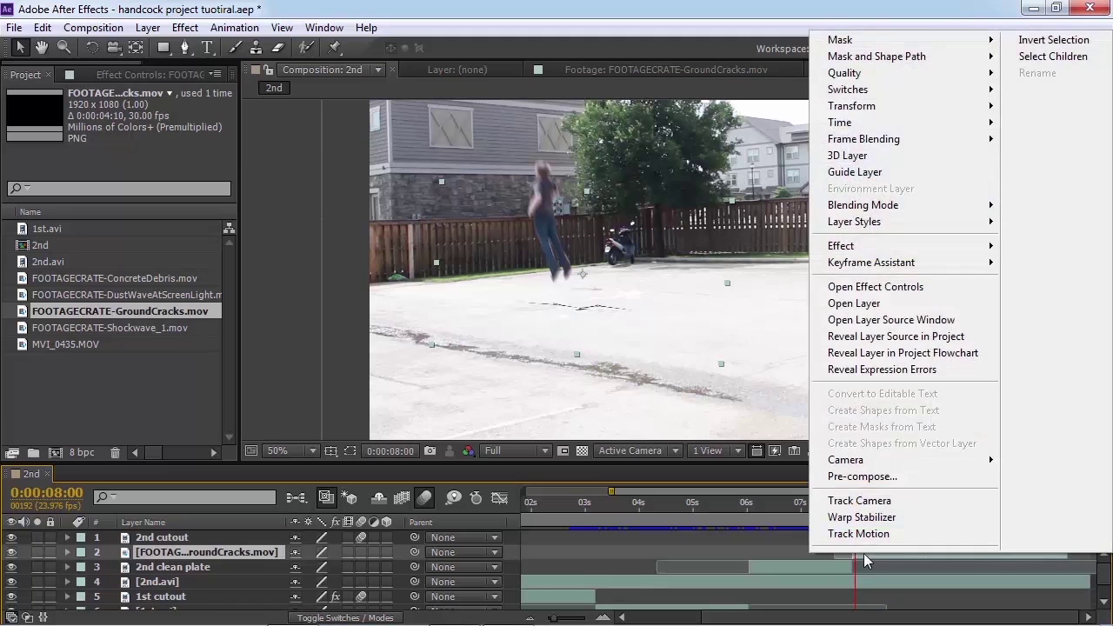
pyautogui.moveTo(874, 122)
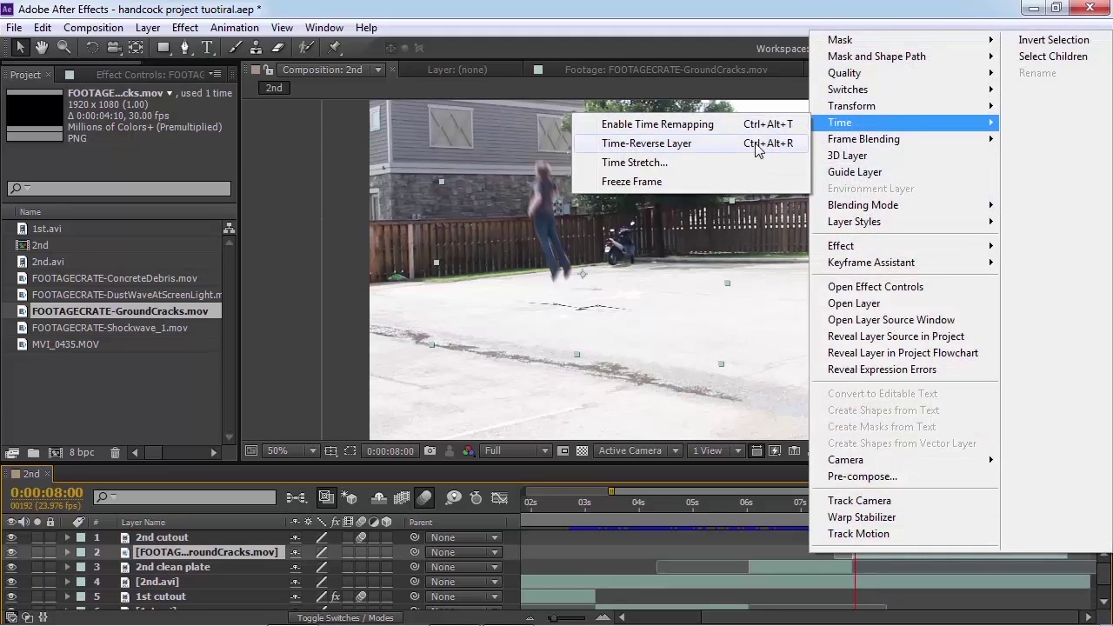
pyautogui.click(684, 124)
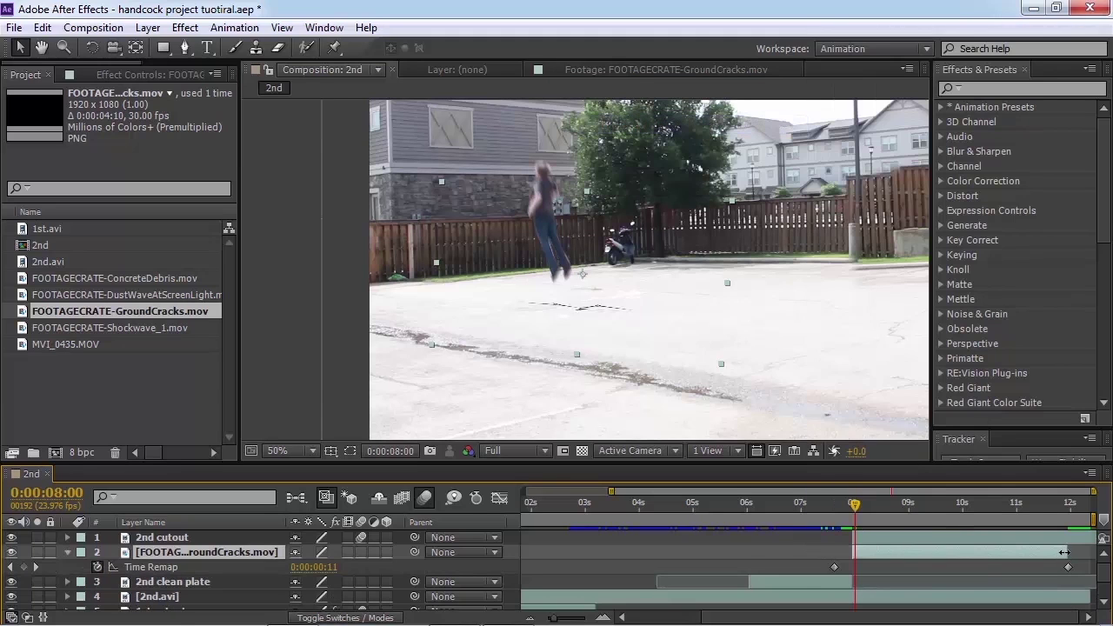
# Step: Extend the ground cracks layer's out point and move its end Time Remap keyframe back to between 08s and 09s to speed up the cracking
pyautogui.moveTo(1064, 552); pyautogui.dragTo(1096, 552)
pyautogui.click(1068, 567)
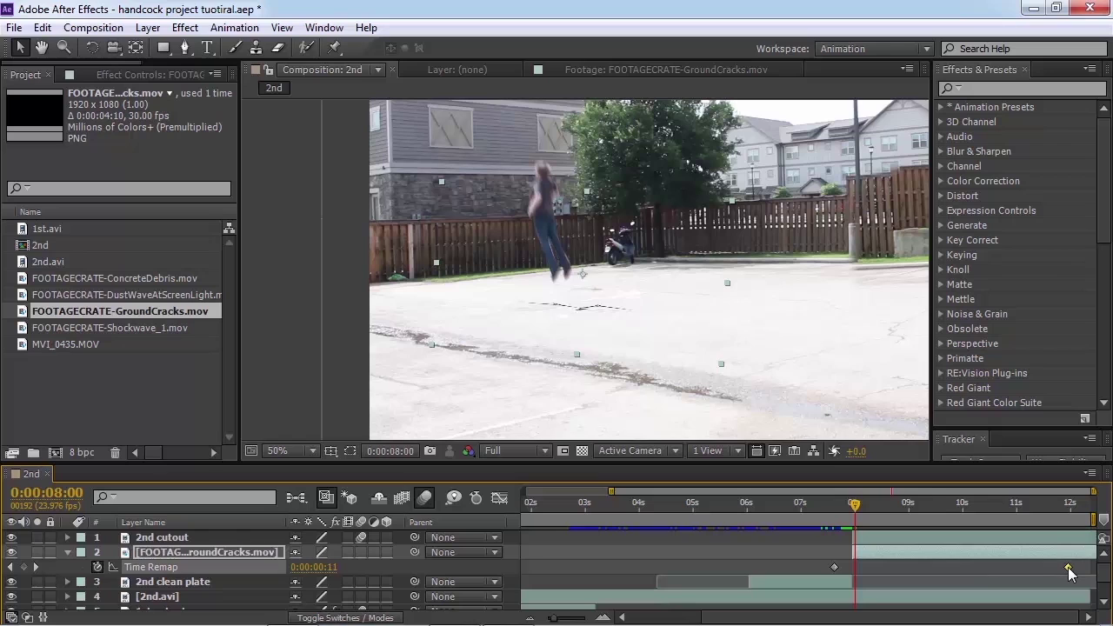
pyautogui.moveTo(964, 563); pyautogui.dragTo(880, 565)
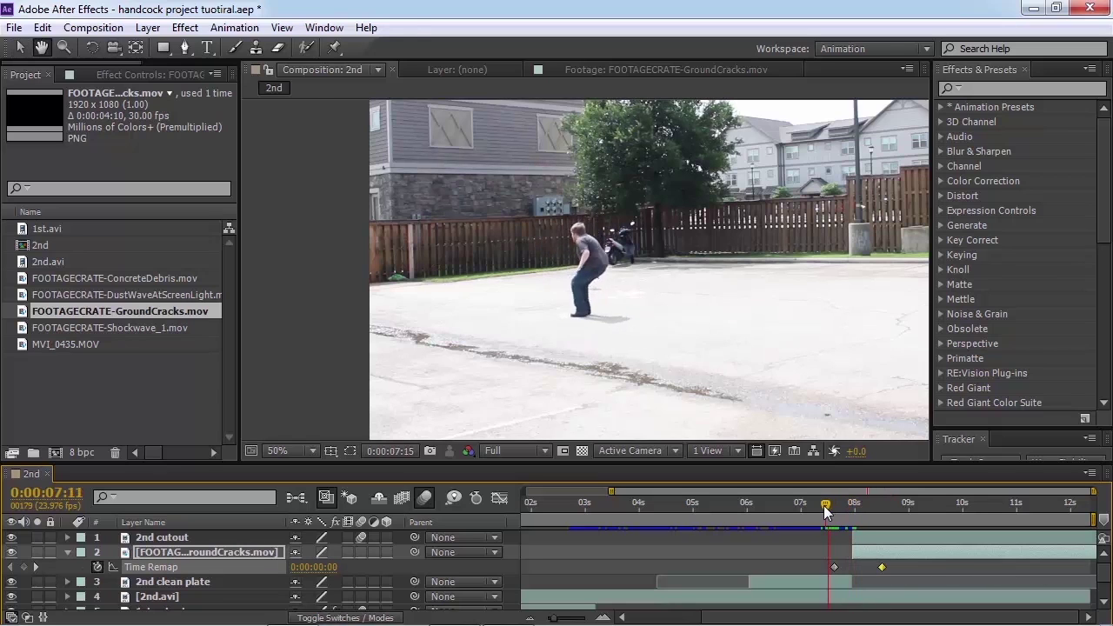
pyautogui.moveTo(824, 506); pyautogui.dragTo(871, 512)
# Step: Apply the Curves effect to the FOOTAGECRATE-GroundCracks.mov layer at 0:00:08:07 and compare the cracks' color with the dirt in the pavement seam
pyautogui.scroll(1, 688, 342)
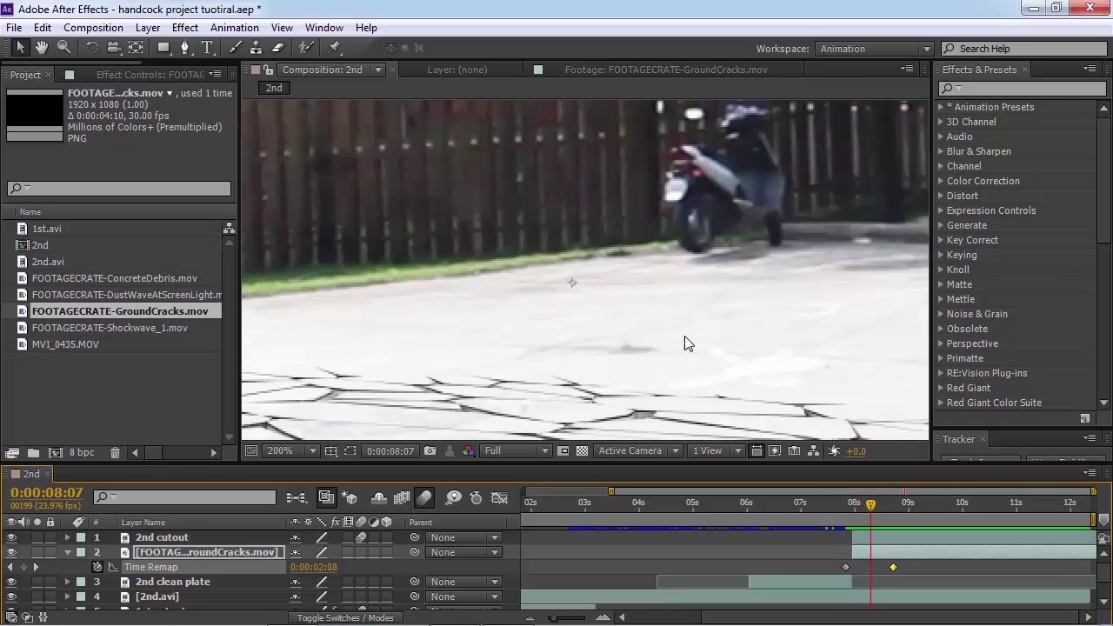
pyautogui.scroll(-5, 661, 378)
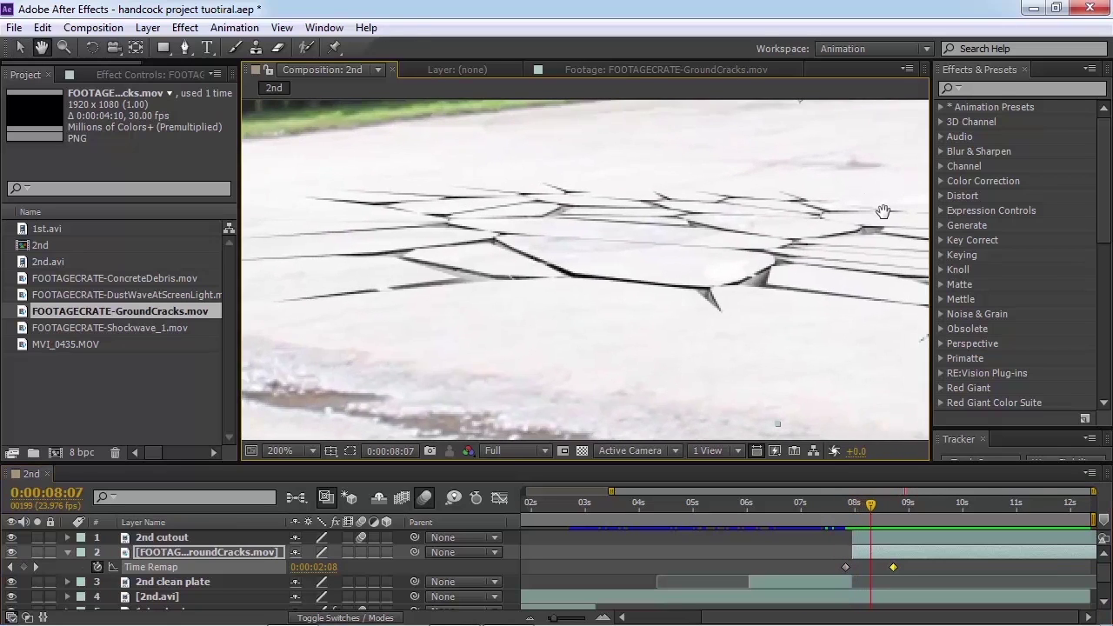
pyautogui.click(1009, 88)
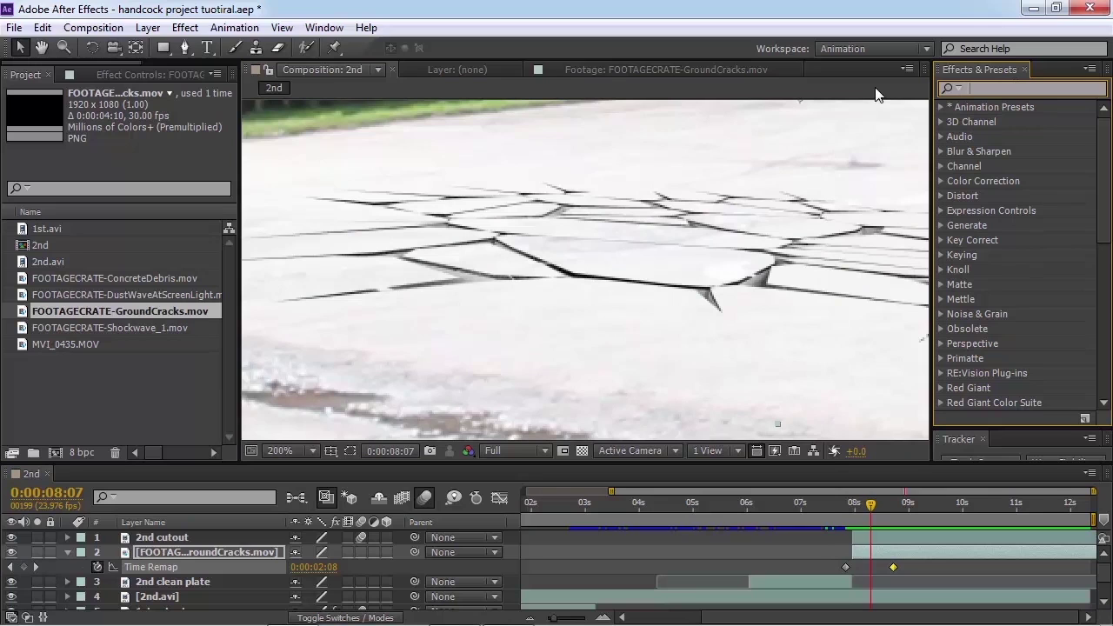
pyautogui.write('curv')
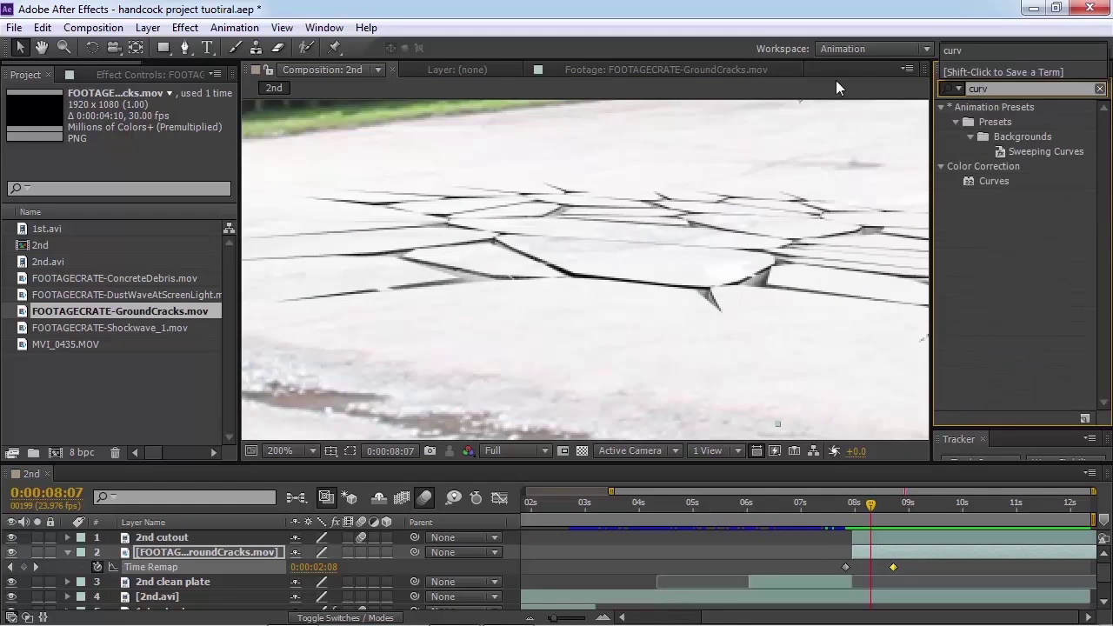
pyautogui.doubleClick(994, 181)
pyautogui.moveTo(361, 386); pyautogui.dragTo(291, 273)
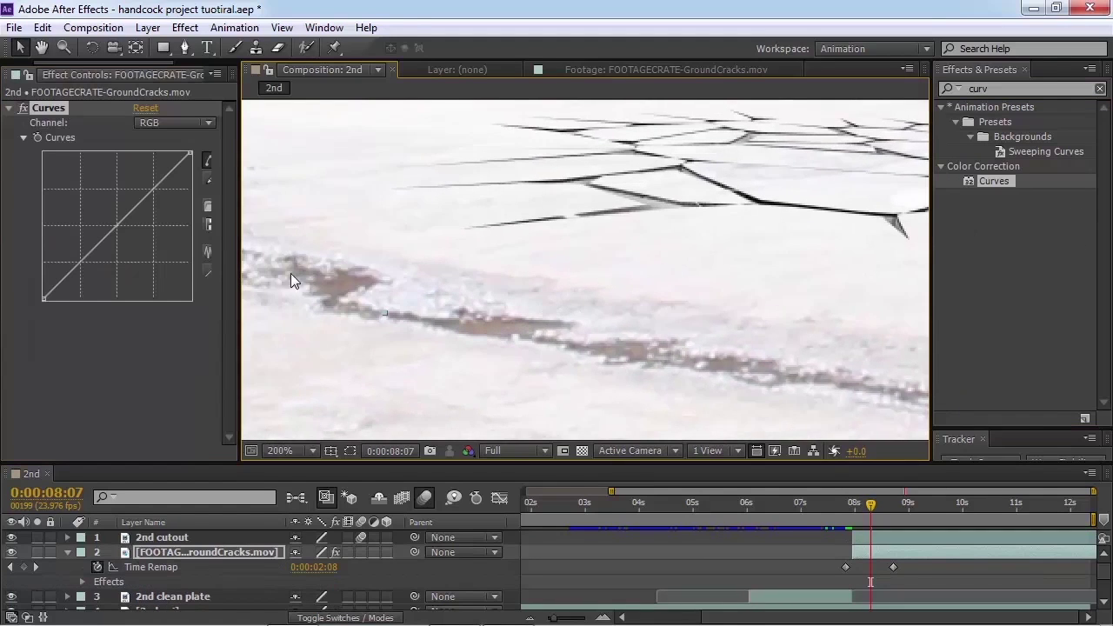
pyautogui.moveTo(703, 267); pyautogui.dragTo(184, 155)
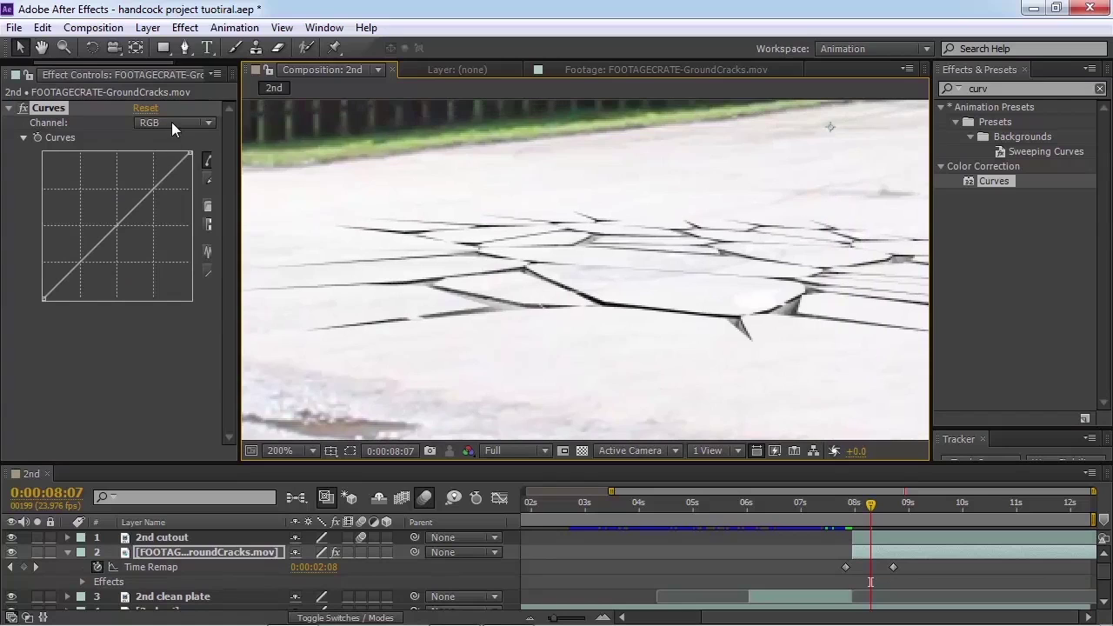
# Step: Raise the midtones of the Red and Green channel curves to tint the ground cracks brown like the dirt in the pavement
pyautogui.click(171, 122)
pyautogui.click(174, 155)
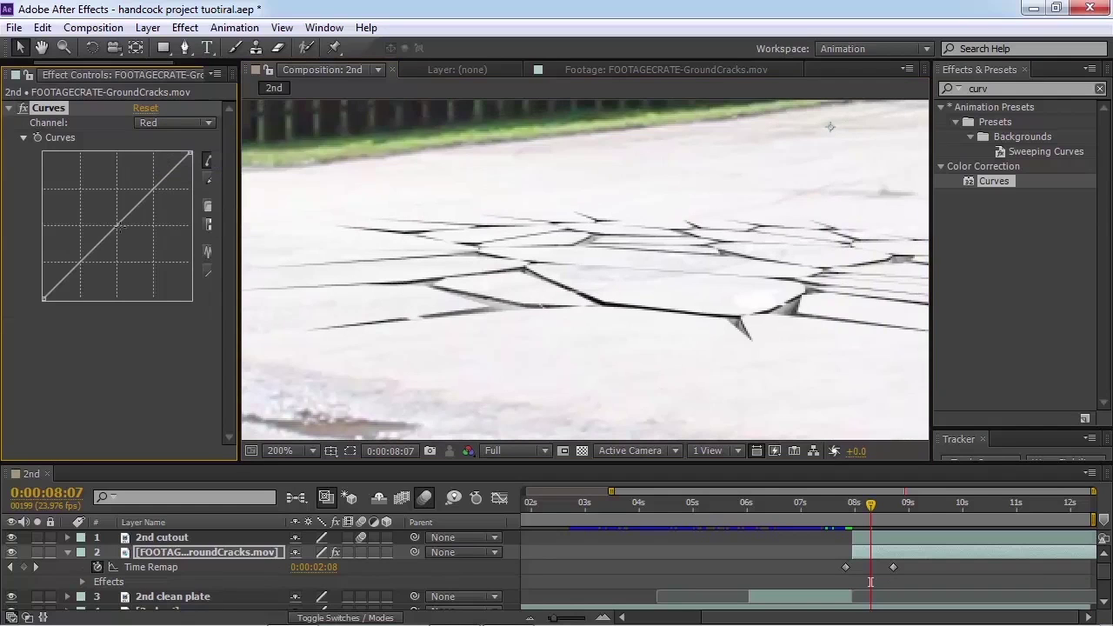
pyautogui.moveTo(115, 228); pyautogui.dragTo(106, 199)
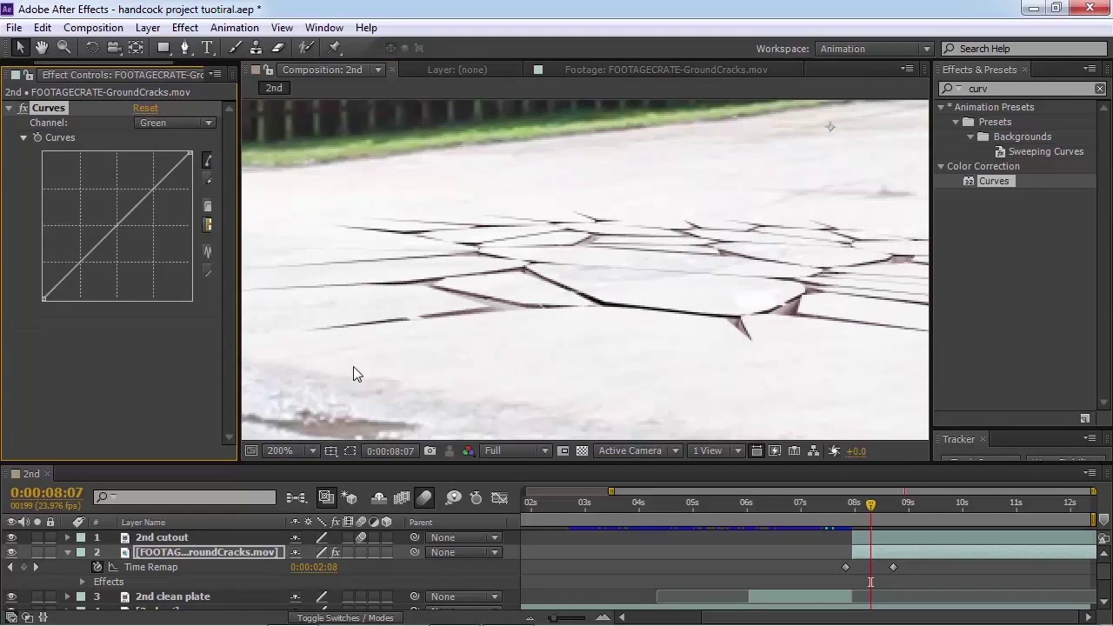
pyautogui.moveTo(351, 365); pyautogui.dragTo(407, 294)
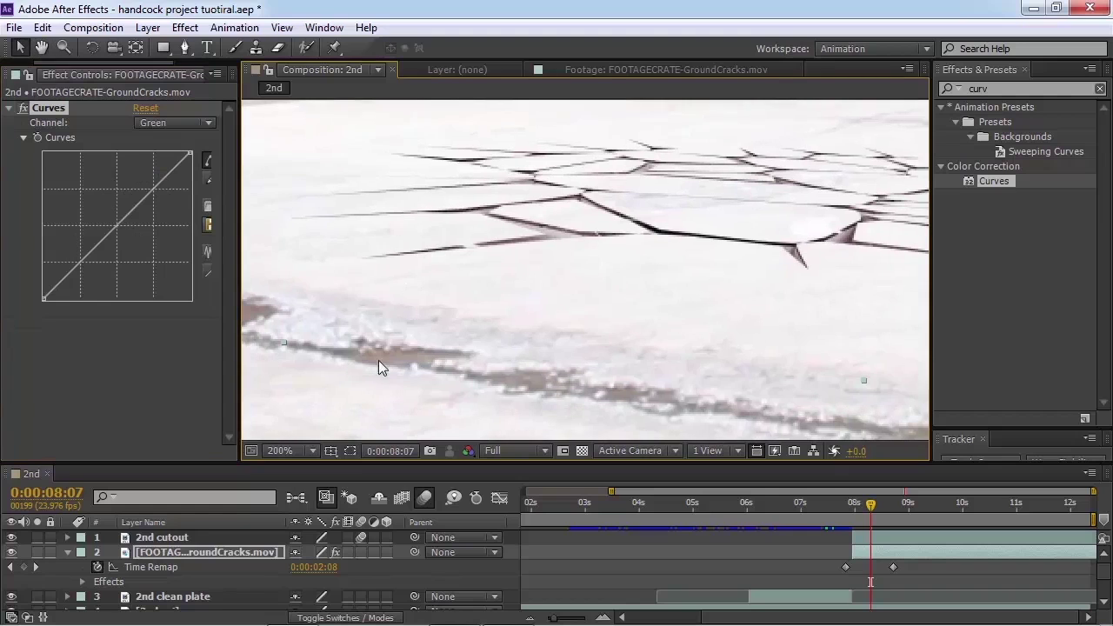
pyautogui.moveTo(559, 303); pyautogui.dragTo(495, 372)
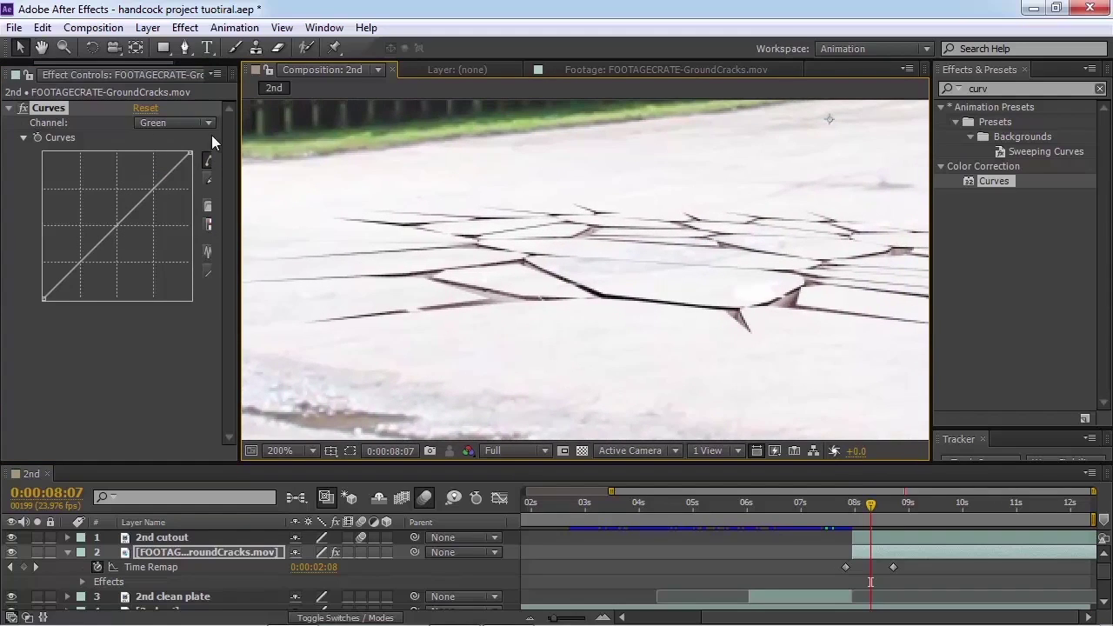
pyautogui.moveTo(116, 225); pyautogui.dragTo(108, 190)
pyautogui.click(174, 122)
pyautogui.click(174, 137)
pyautogui.click(174, 123)
pyautogui.click(172, 159)
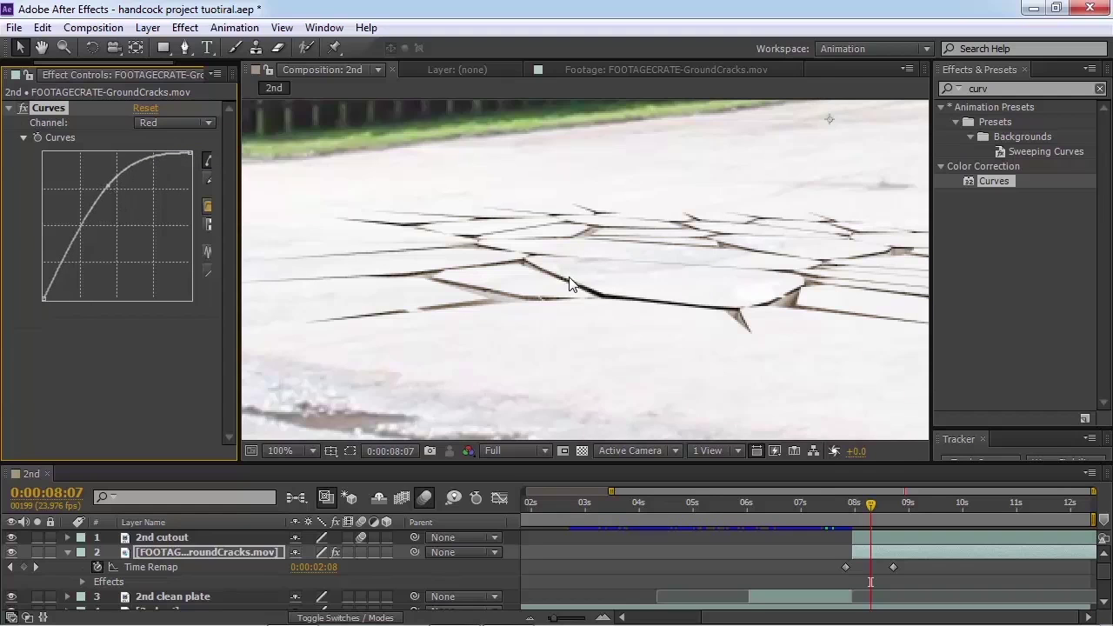
# Step: Apply Fast Blur to the ground cracks layer with a Blurriness of 2
pyautogui.click(1005, 87)
pyautogui.write('fast')
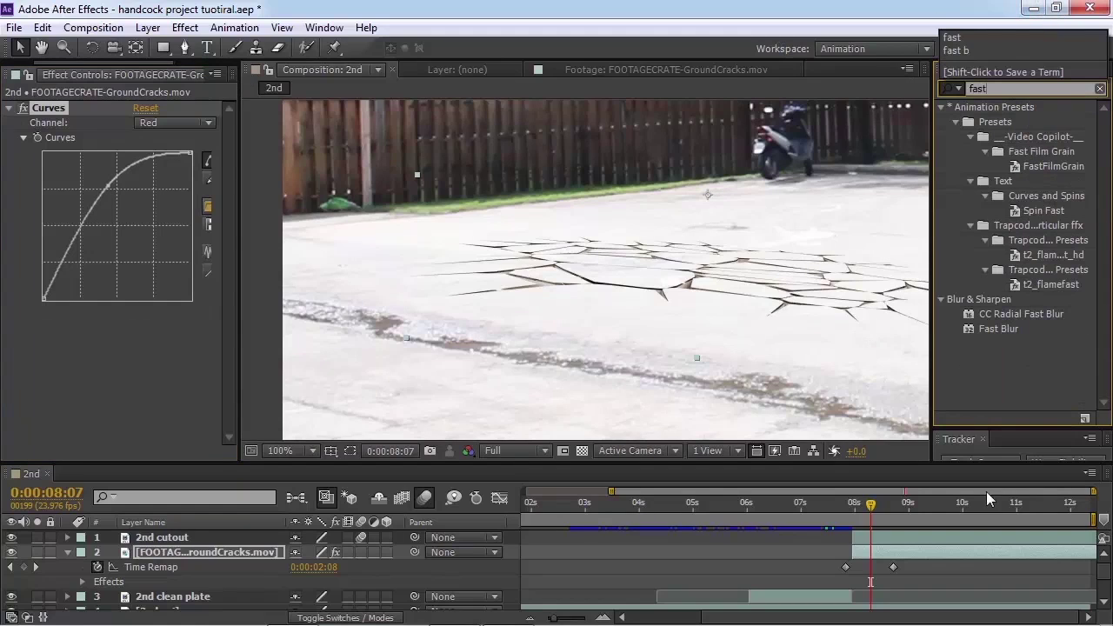
pyautogui.moveTo(992, 328); pyautogui.dragTo(165, 399)
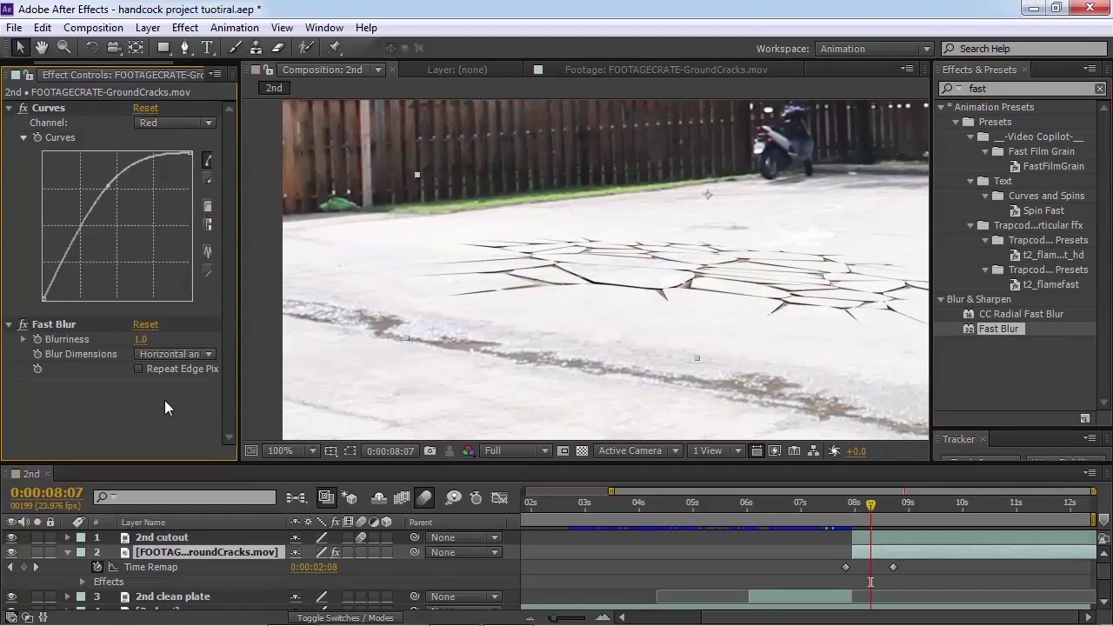
pyautogui.write('2')
pyautogui.press('Return')
pyautogui.scroll(1, 808, 328)
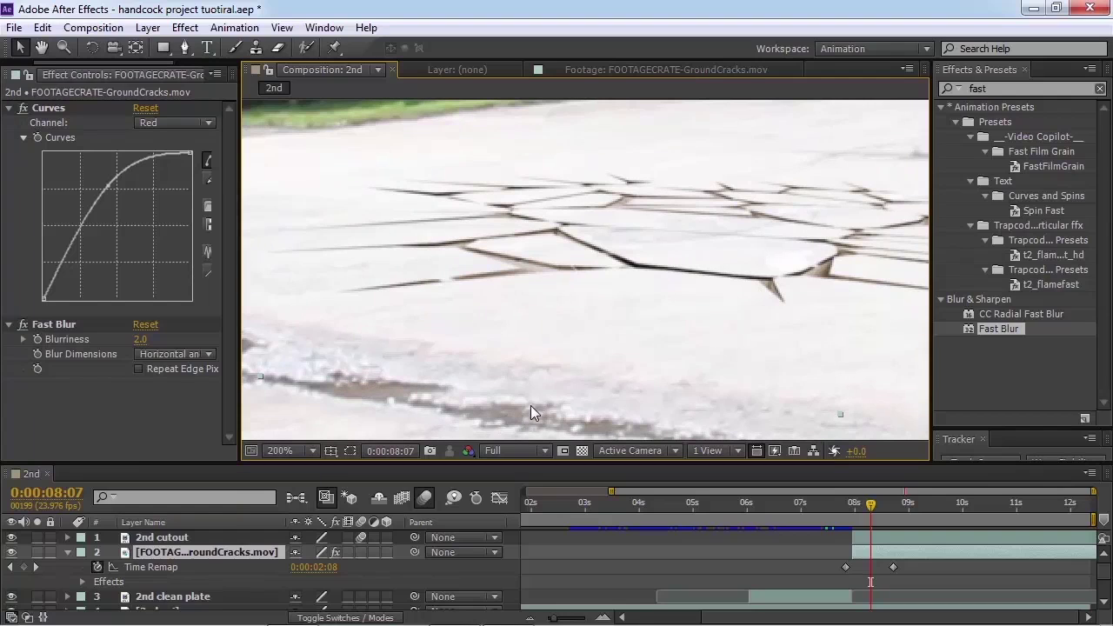
# Step: Switch off Fast Blur and add Turbulent Displace above it on the ground cracks, with Amount 54 and Size 4
pyautogui.click(22, 325)
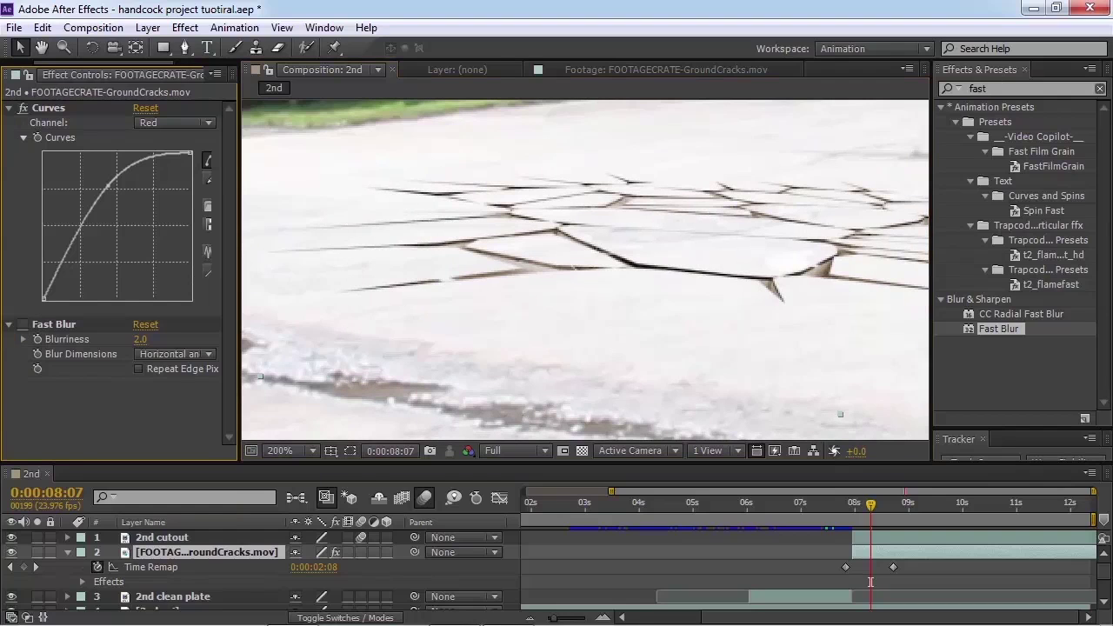
pyautogui.click(1006, 87)
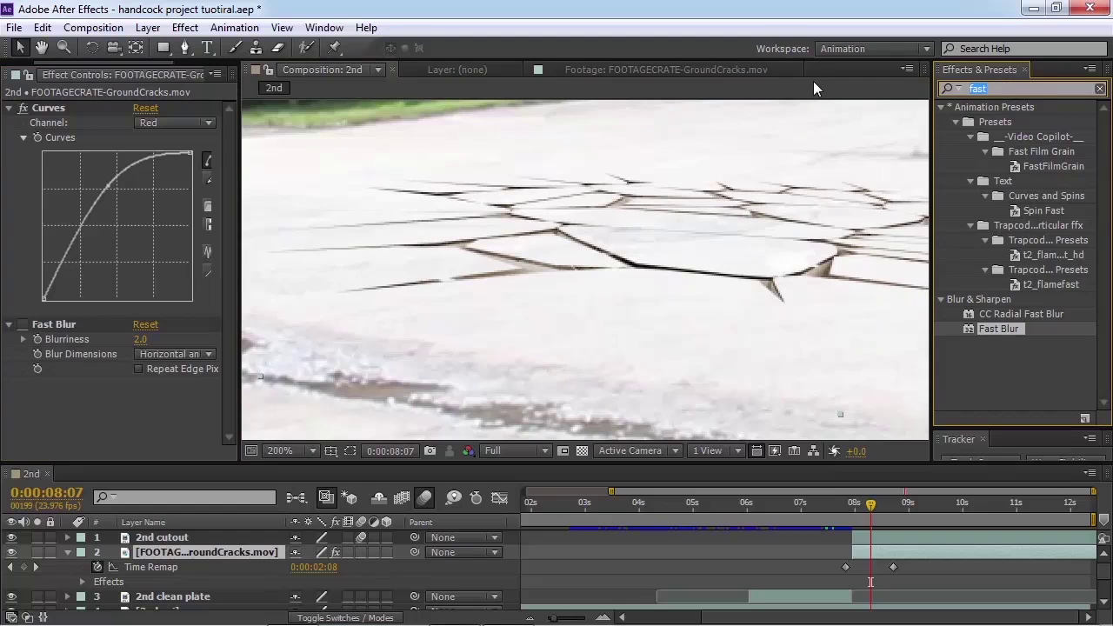
pyautogui.write('tur')
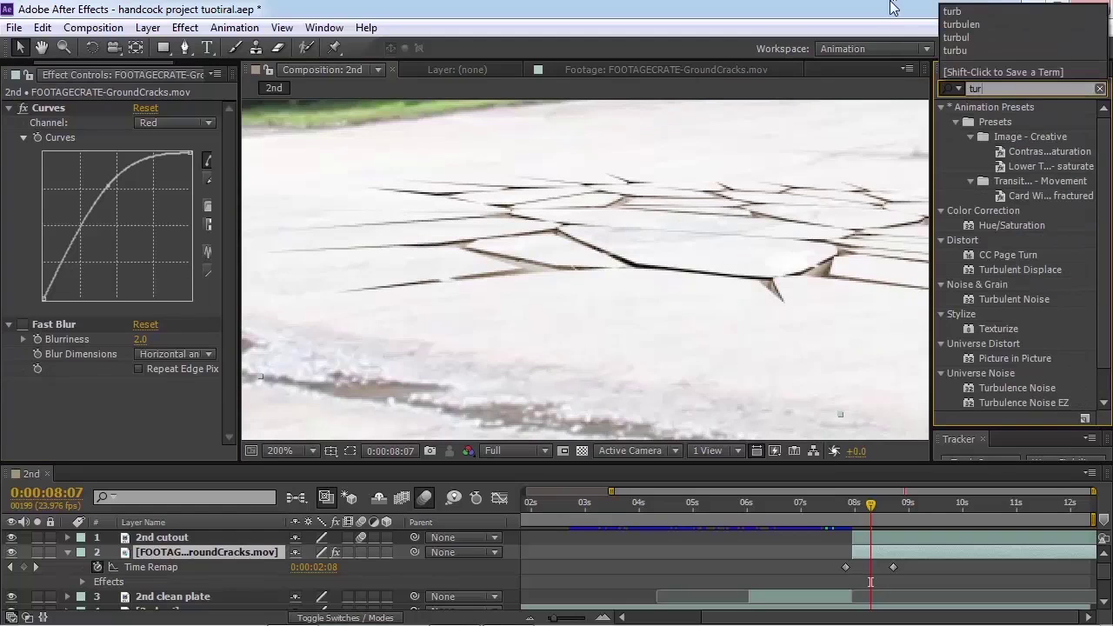
pyautogui.moveTo(1014, 270); pyautogui.dragTo(149, 226)
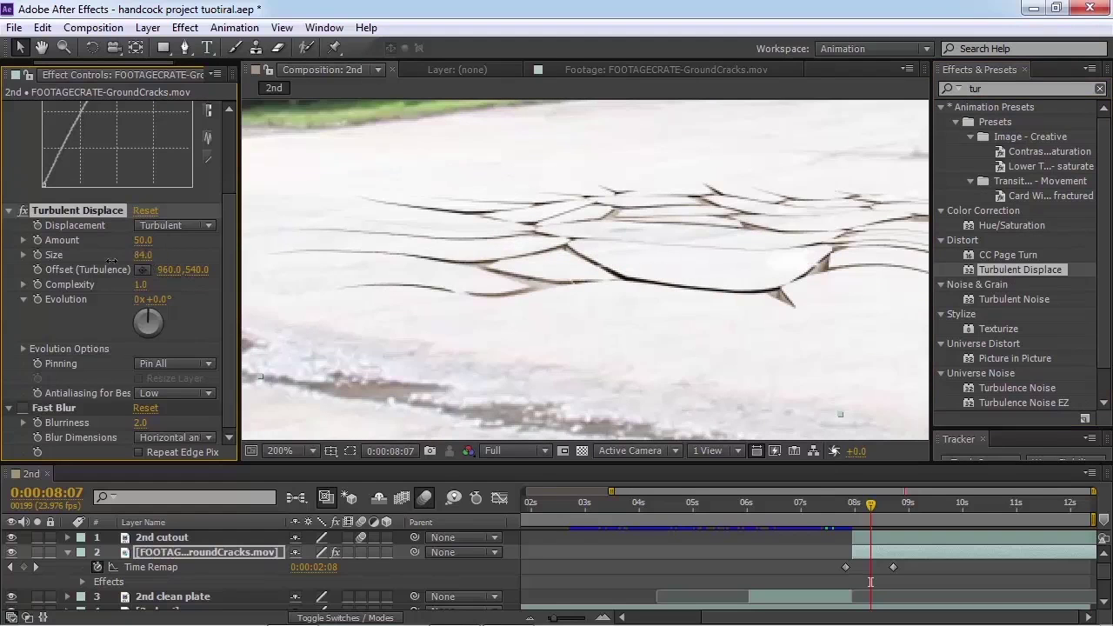
pyautogui.moveTo(112, 261); pyautogui.dragTo(65, 261)
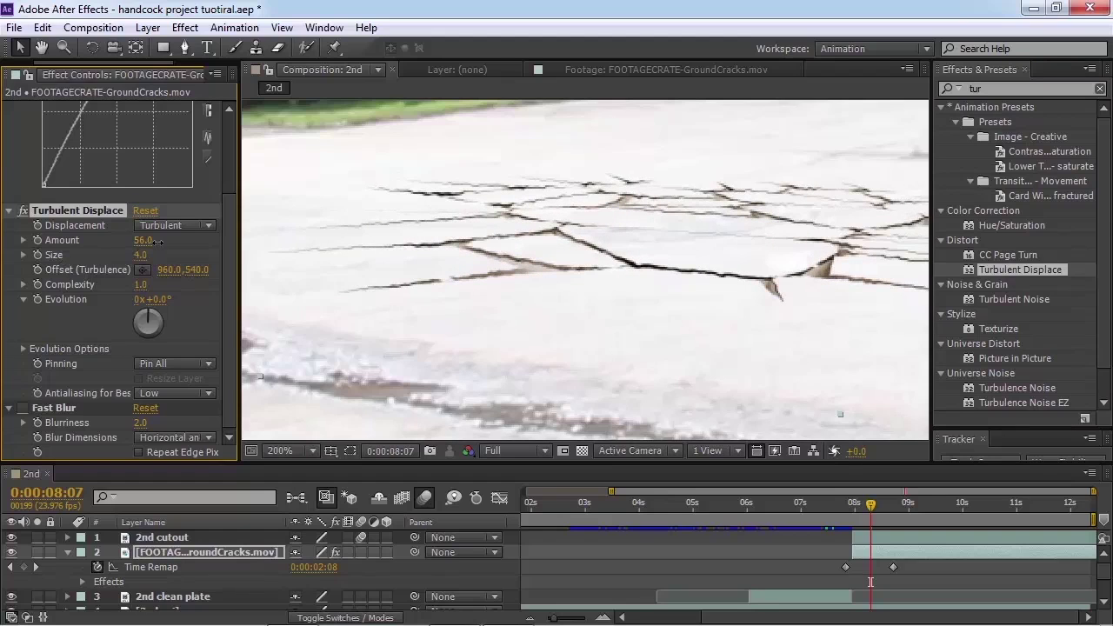
pyautogui.moveTo(158, 243)
pyautogui.mouseDown()
pyautogui.moveTo(121, 243)
pyautogui.moveTo(179, 249)
pyautogui.moveTo(150, 246)
pyautogui.mouseUp()
# Step: Check the roughened cracks around 0:00:08:05, then re-enable Fast Blur and set its Blurriness to 4
pyautogui.click(843, 519)
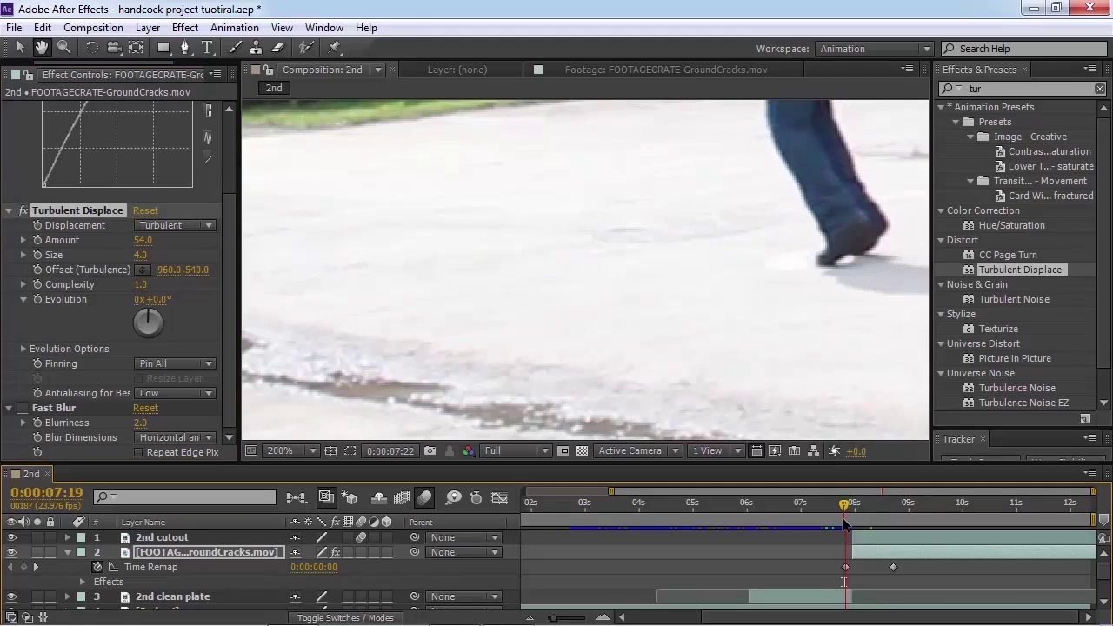
pyautogui.scroll(-1, 751, 346)
pyautogui.scroll(-1, 751, 346)
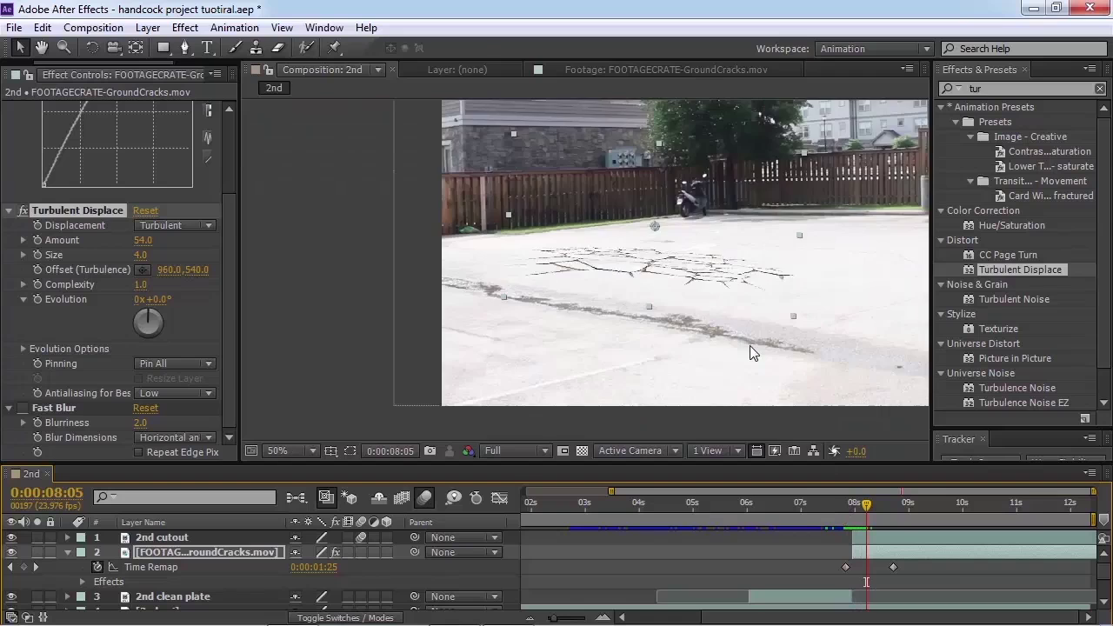
pyautogui.scroll(1, 750, 346)
pyautogui.scroll(-2, 751, 348)
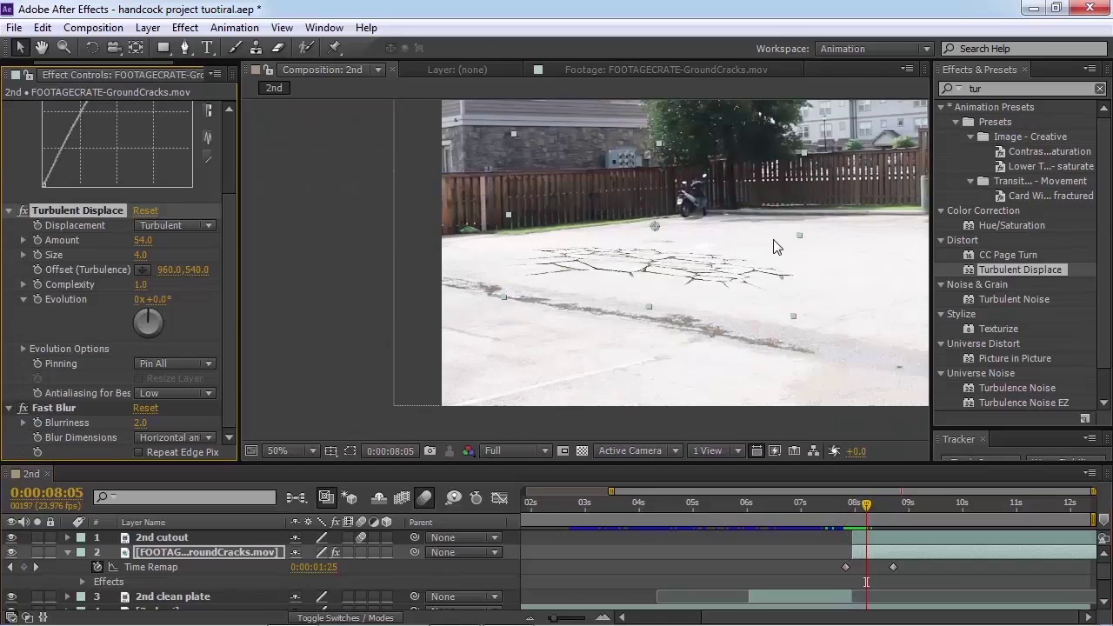
pyautogui.scroll(2, 768, 280)
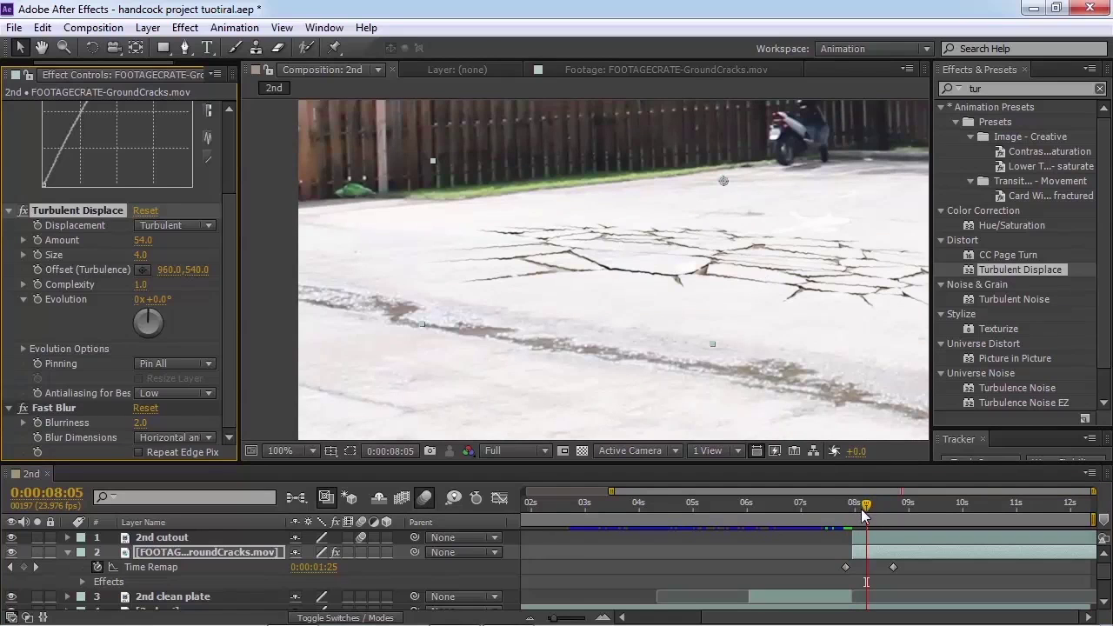
pyautogui.hotkey('ctrl', 'z')
# Step: Lower the ground cracks layer's Opacity to 87%, preview from 0:00:07:14 and set the current time to 0:00:07:23
pyautogui.click(83, 582)
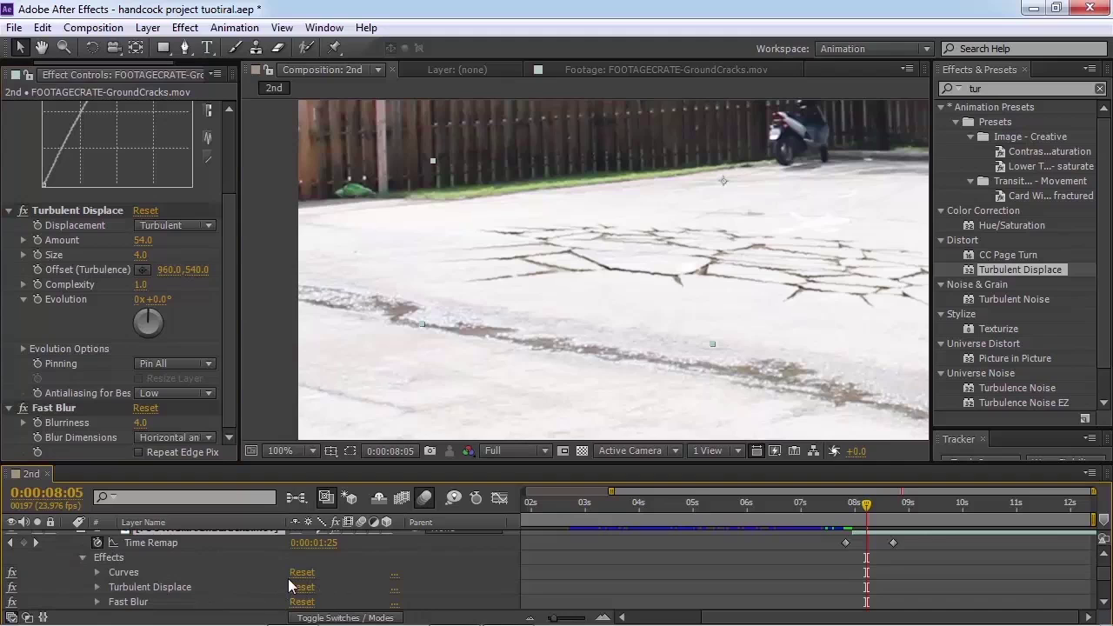
pyautogui.scroll(-3, 292, 587)
pyautogui.scroll(3, 267, 581)
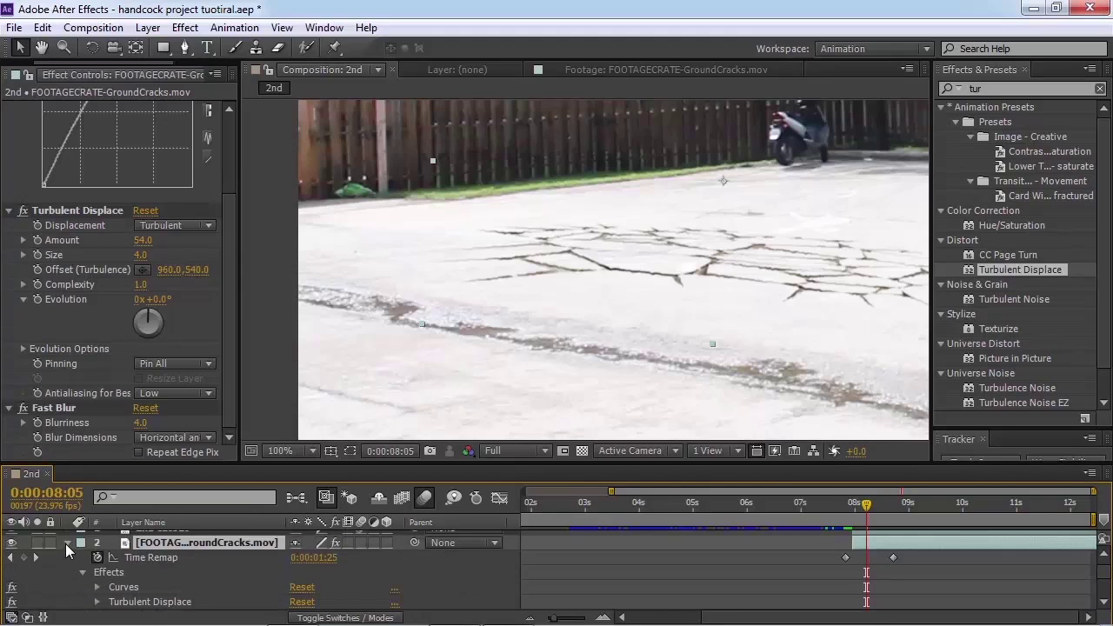
pyautogui.click(67, 542)
pyautogui.click(67, 543)
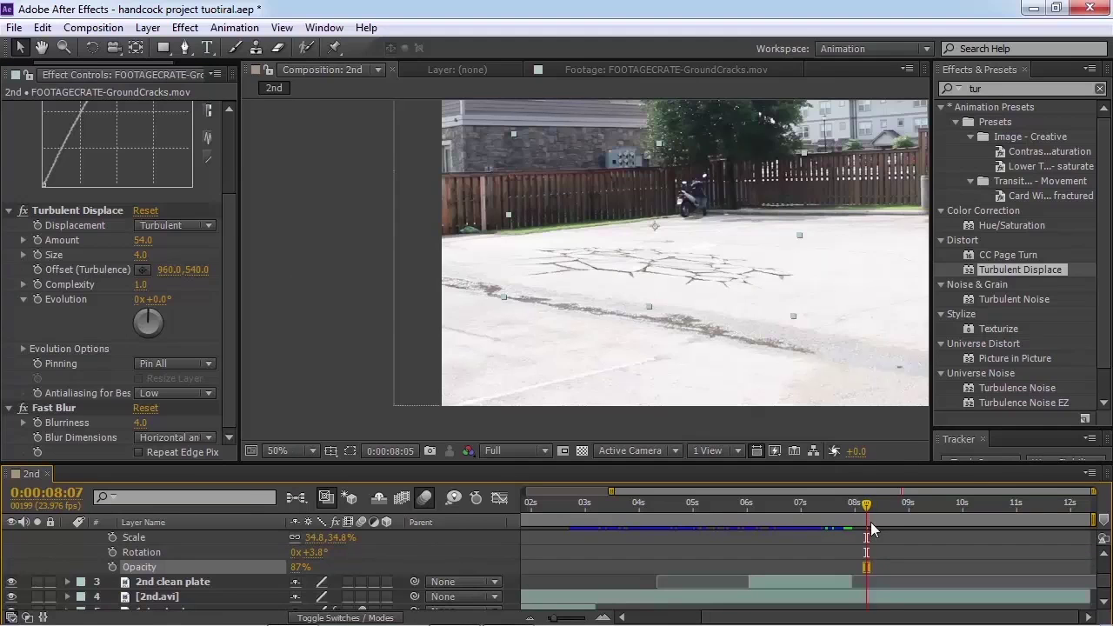
pyautogui.moveTo(870, 522); pyautogui.dragTo(834, 520)
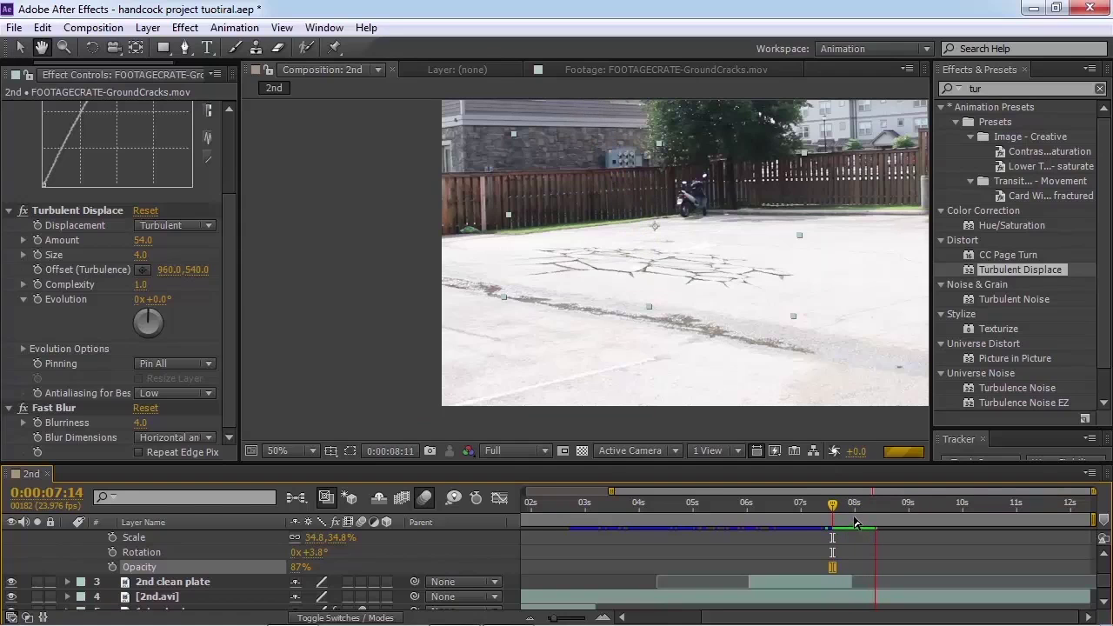
pyautogui.scroll(3, 850, 524)
pyautogui.moveTo(861, 519); pyautogui.dragTo(854, 517)
# Step: Open FOOTAGECRATE-ConcreteDebris.mov in the footage viewer and play it without the transparency grid to examine the debris
pyautogui.click(15, 73)
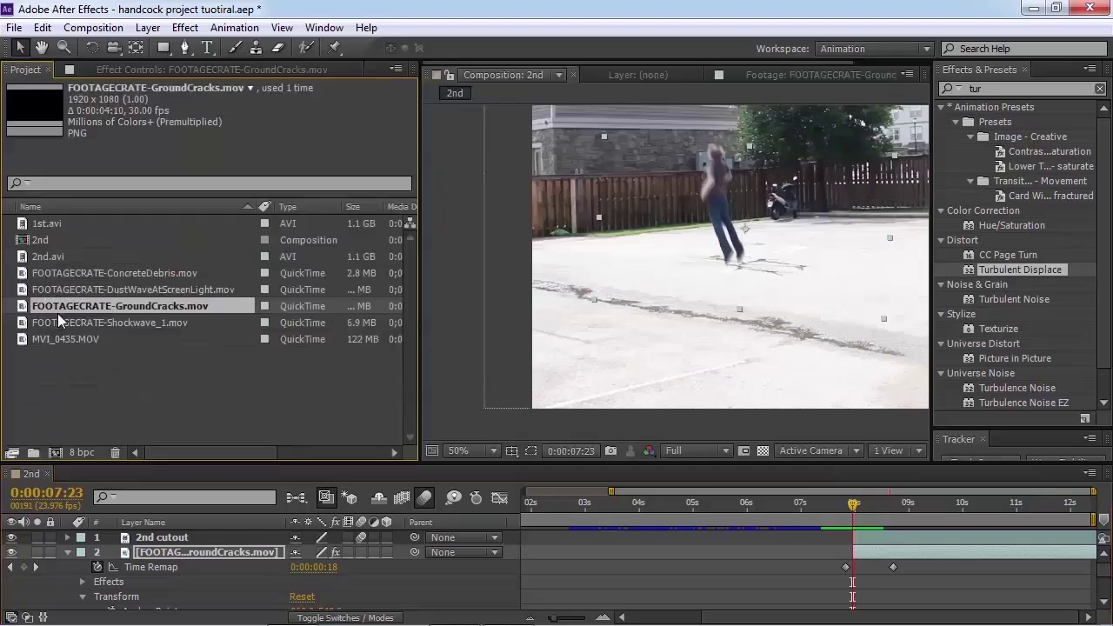
pyautogui.doubleClick(149, 274)
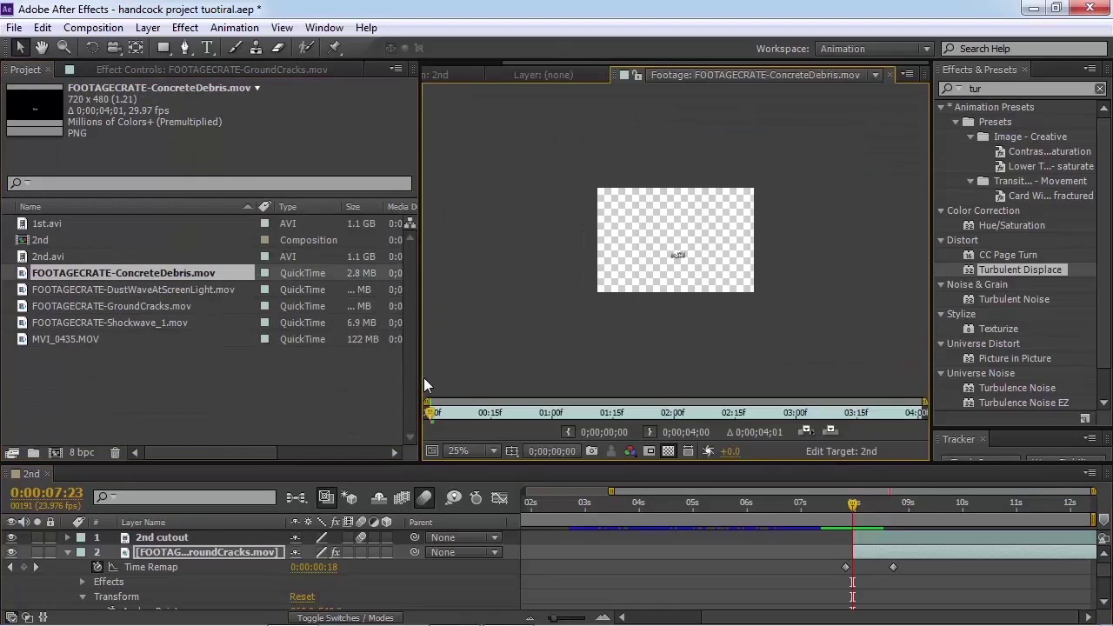
pyautogui.moveTo(422, 377); pyautogui.dragTo(331, 377)
pyautogui.scroll(2, 746, 256)
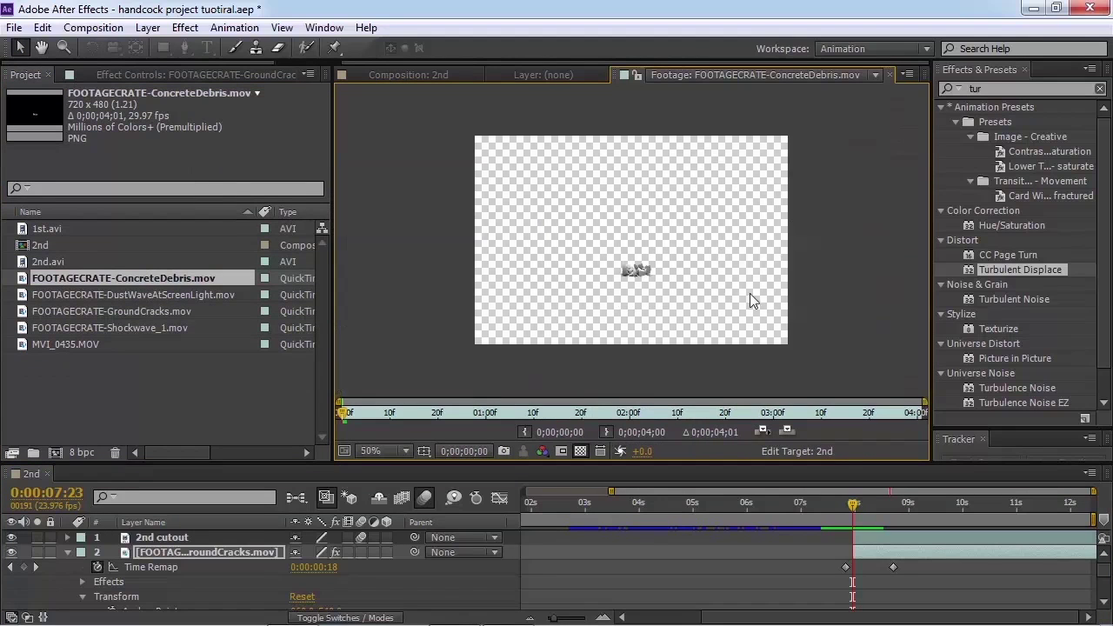
pyautogui.press('space')
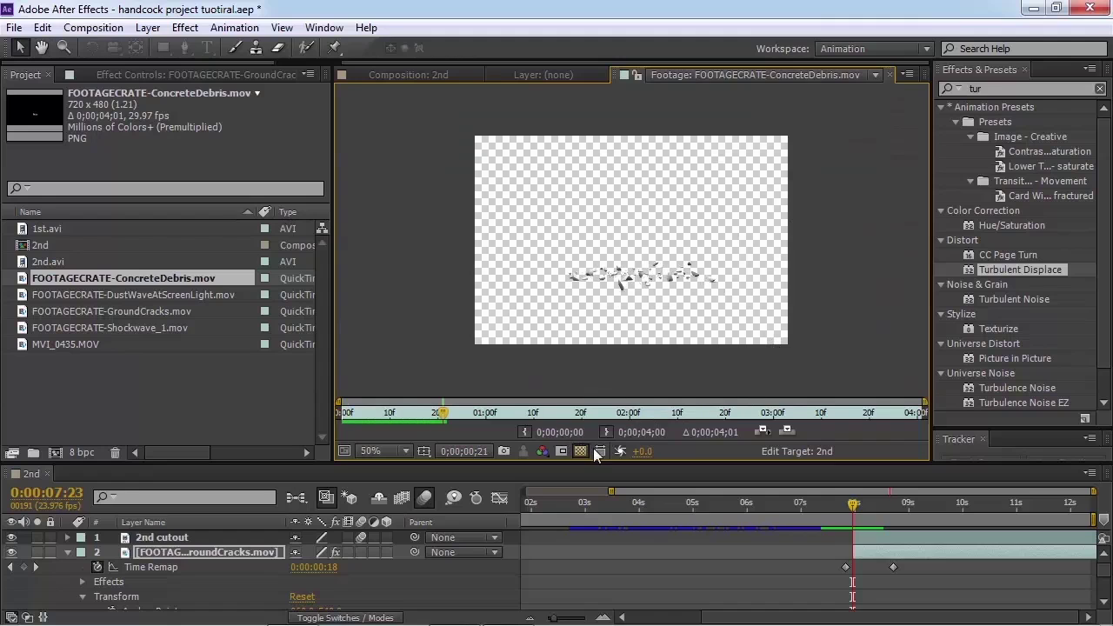
pyautogui.click(588, 451)
pyautogui.scroll(2, 621, 300)
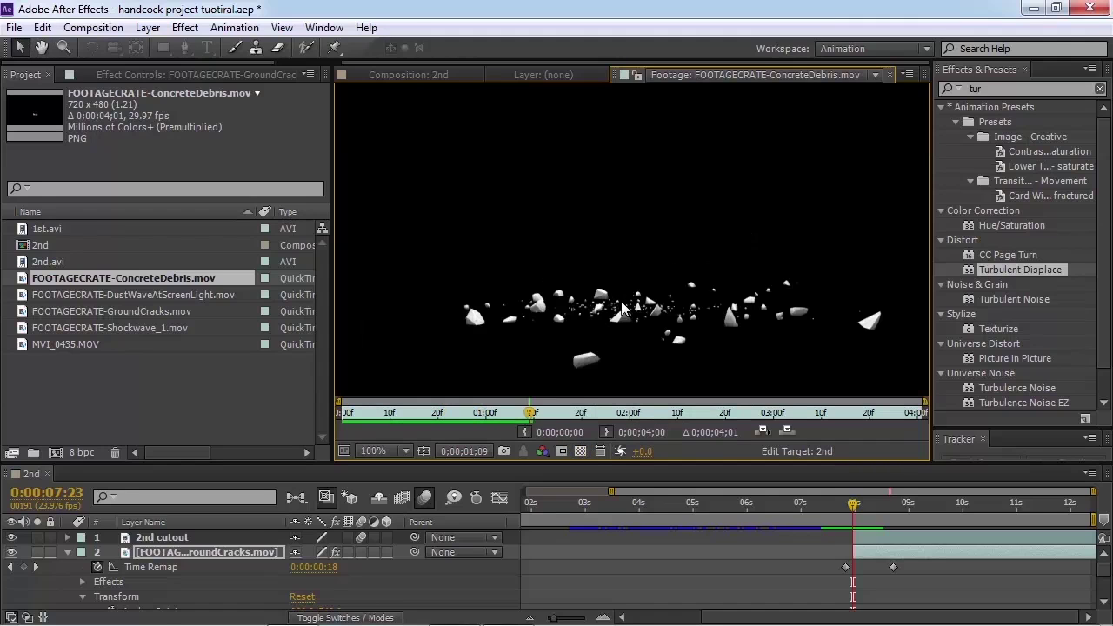
pyautogui.moveTo(622, 303); pyautogui.dragTo(648, 240)
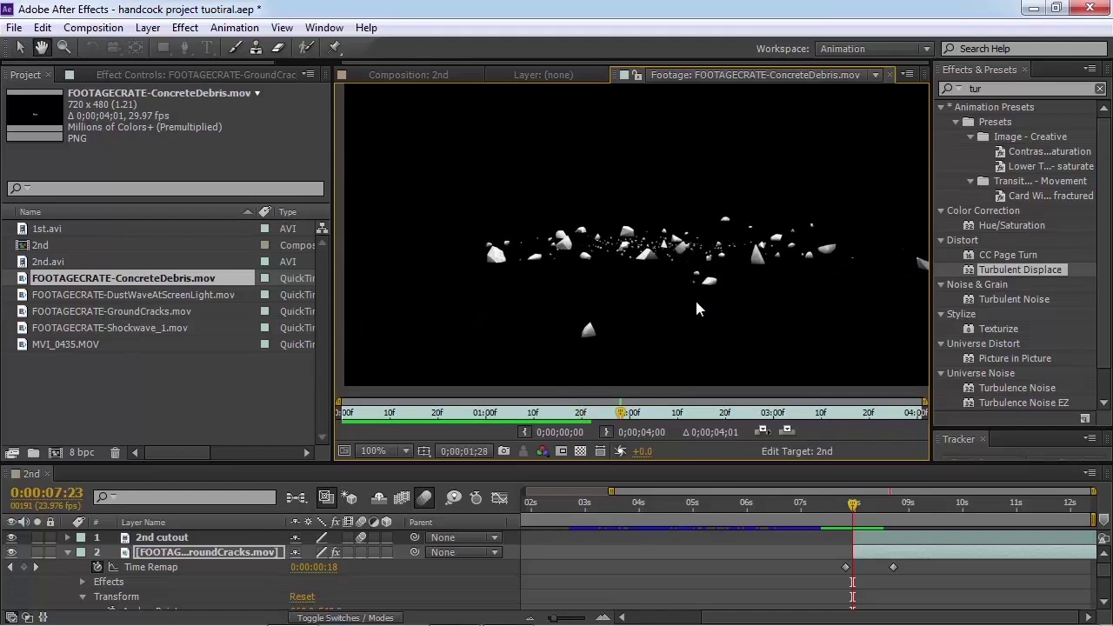
# Step: Replay the concrete debris footage from near its start and examine the pieces against the transparency grid
pyautogui.press('v')
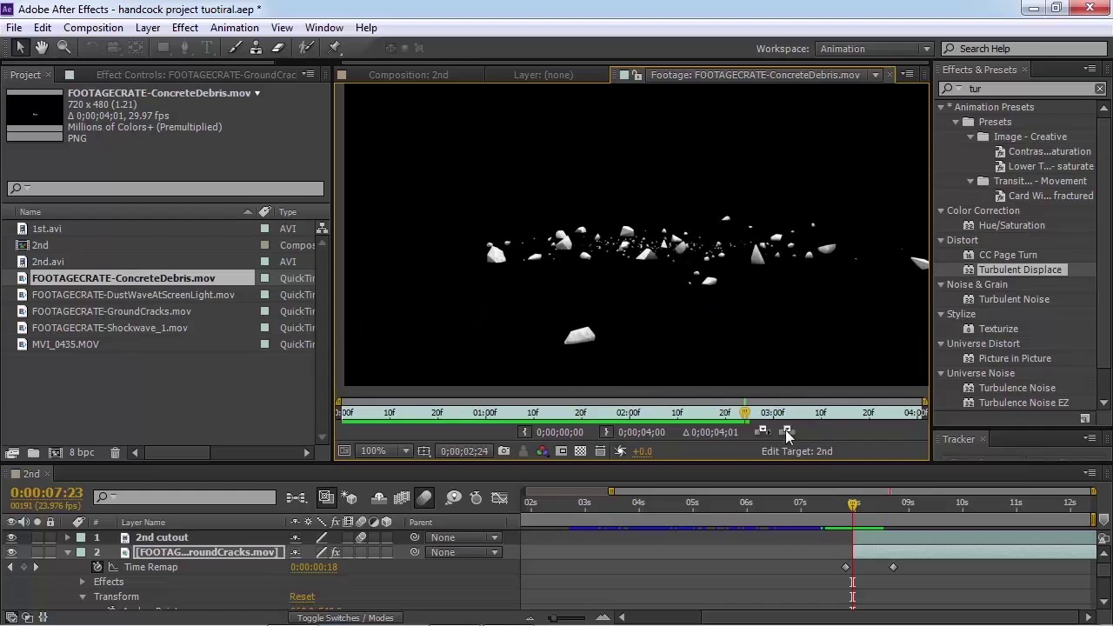
pyautogui.moveTo(682, 421); pyautogui.dragTo(388, 419)
pyautogui.press('space')
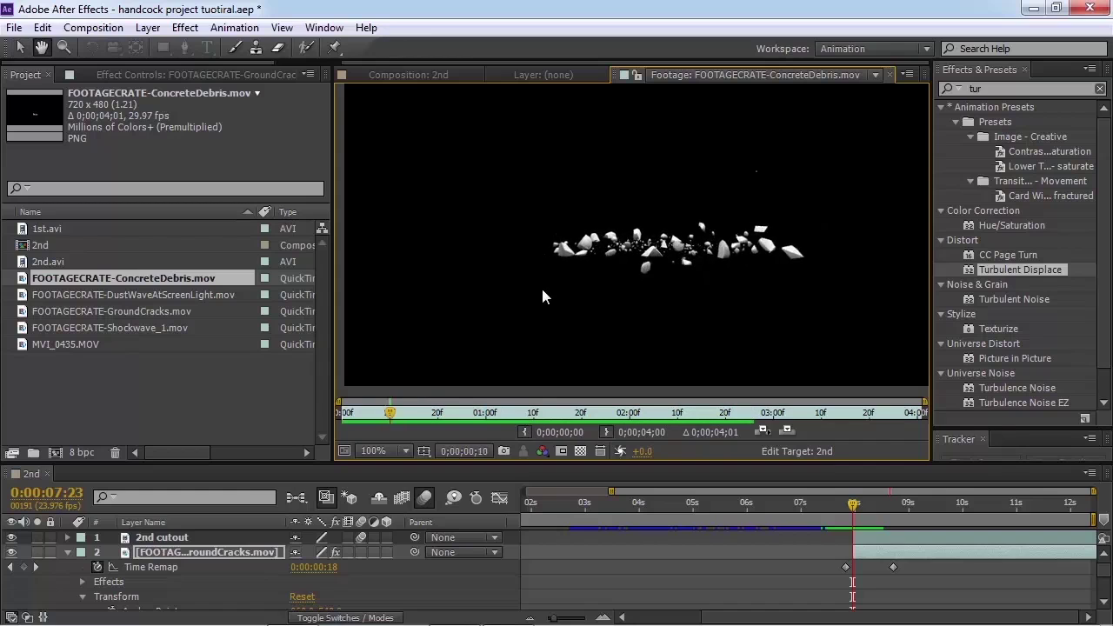
pyautogui.click(580, 451)
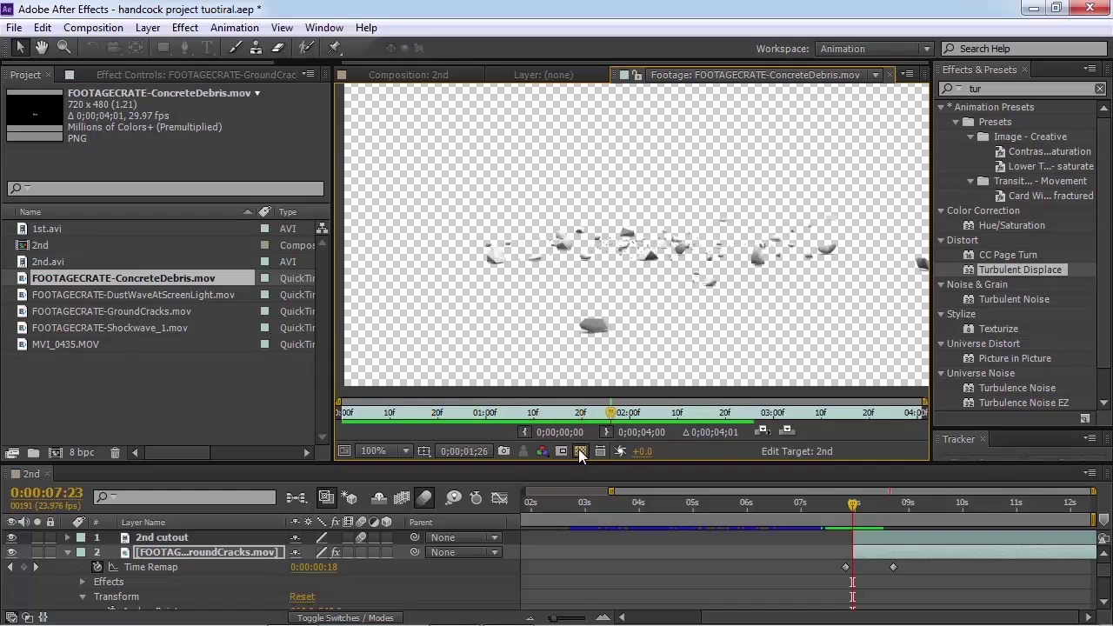
pyautogui.scroll(1, 658, 318)
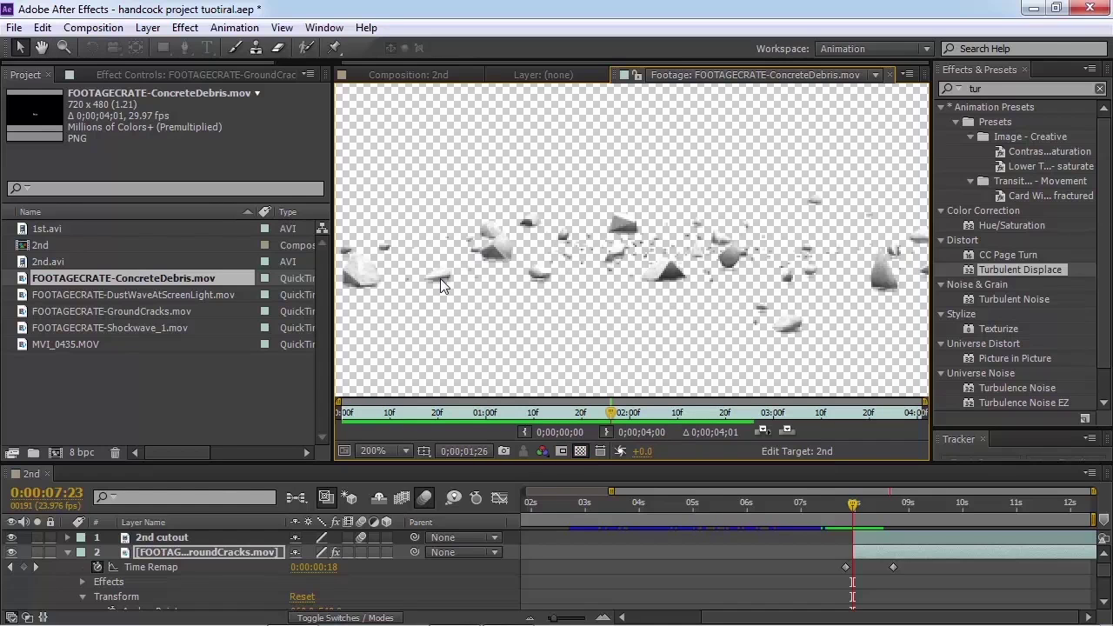
# Step: Add FOOTAGECRATE-ConcreteDebris.mov to the 2nd composition directly below the 2nd cutout layer, starting at 0:00:07:23
pyautogui.click(447, 67)
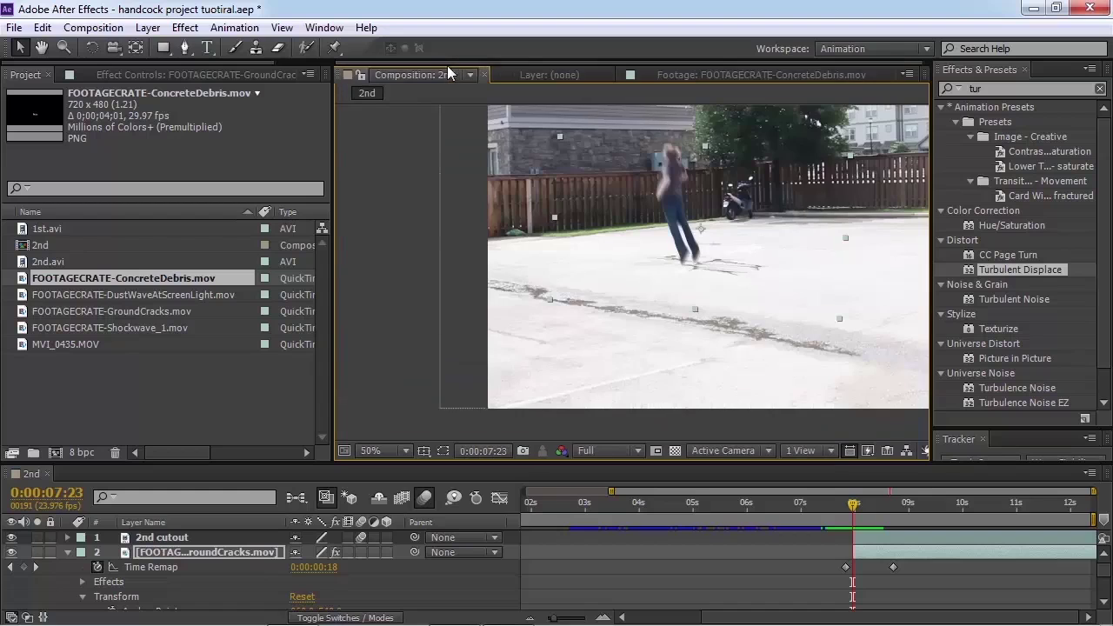
pyautogui.moveTo(84, 280); pyautogui.dragTo(228, 546)
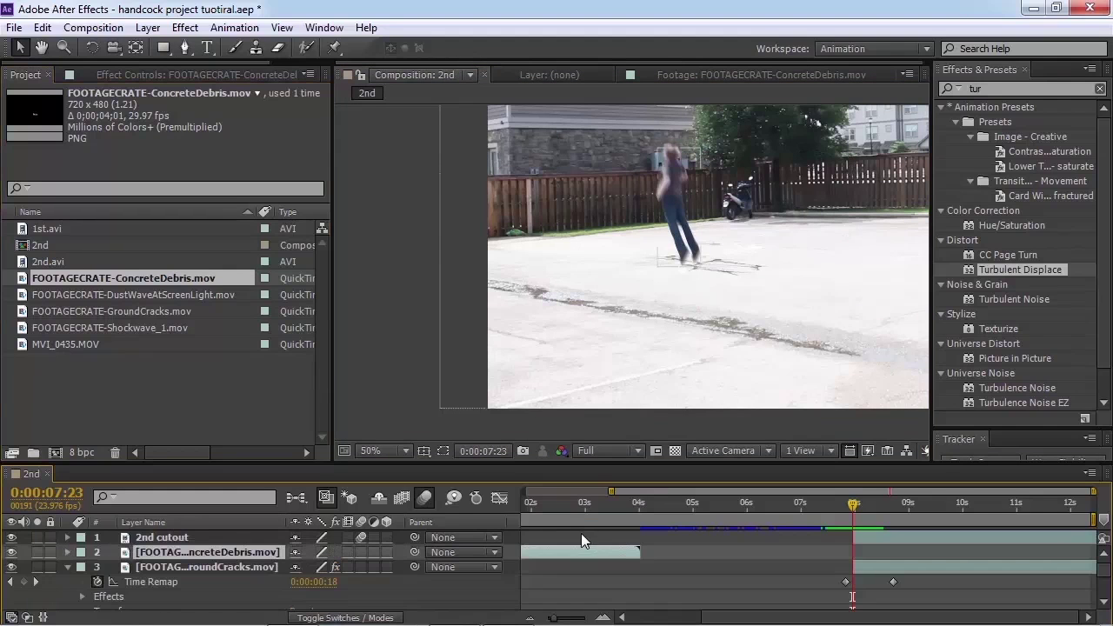
pyautogui.press('[')
pyautogui.scroll(2, 645, 283)
pyautogui.press('space')
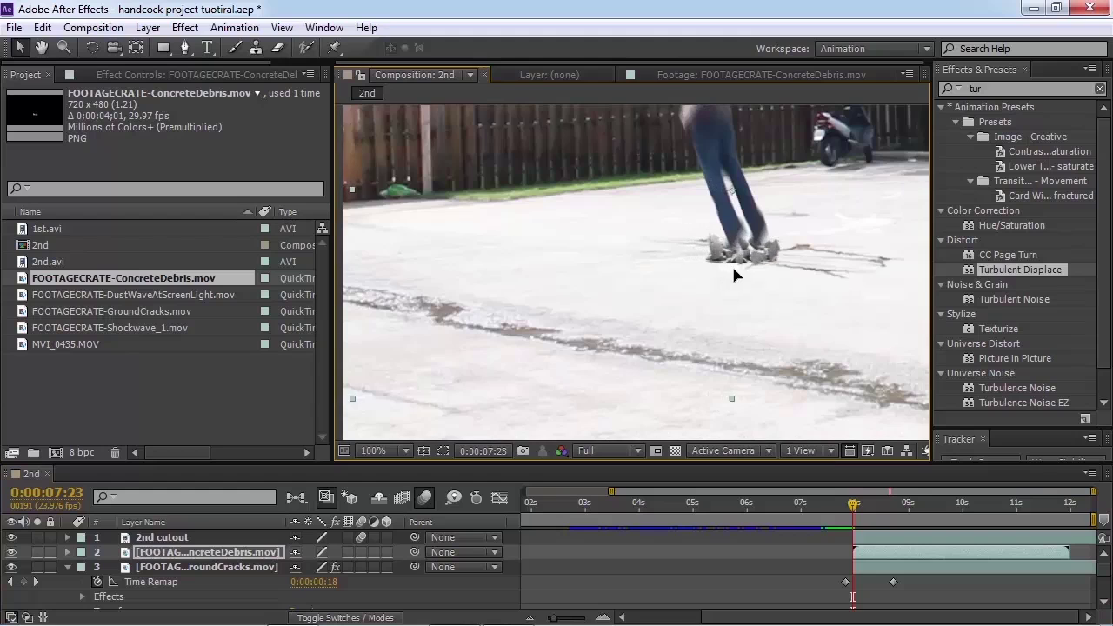
# Step: Enlarge the concrete debris layer and align it over the ground cracks, checking its fit between 0:00:08:01 and 0:00:08:15
pyautogui.scroll(-2, 589, 368)
pyautogui.moveTo(478, 355); pyautogui.dragTo(440, 377)
pyautogui.moveTo(567, 328); pyautogui.dragTo(570, 319)
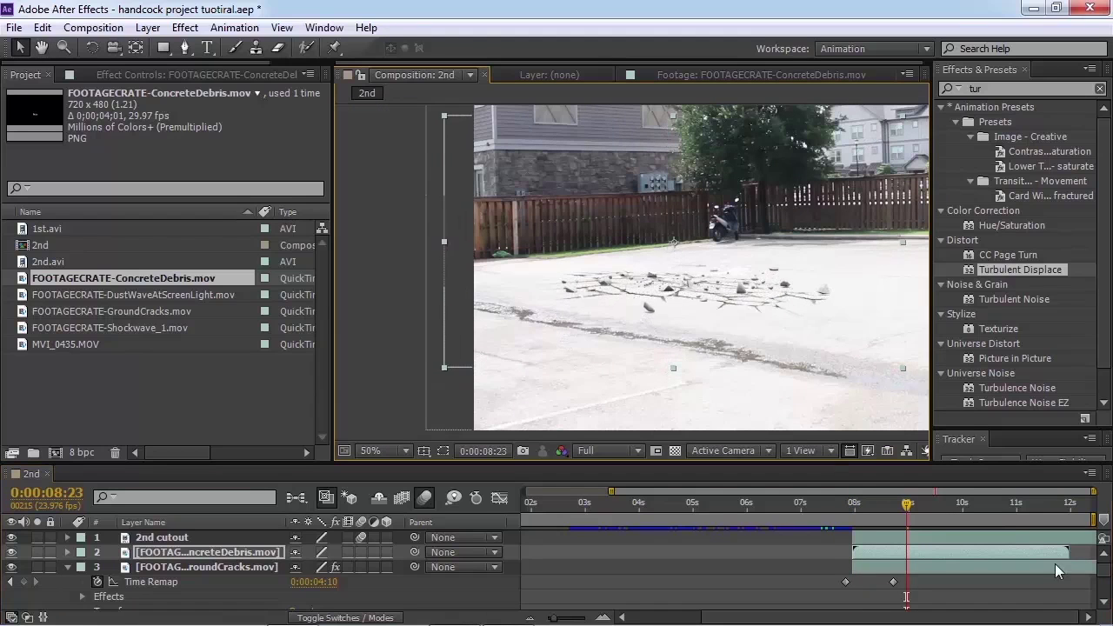
pyautogui.click(859, 522)
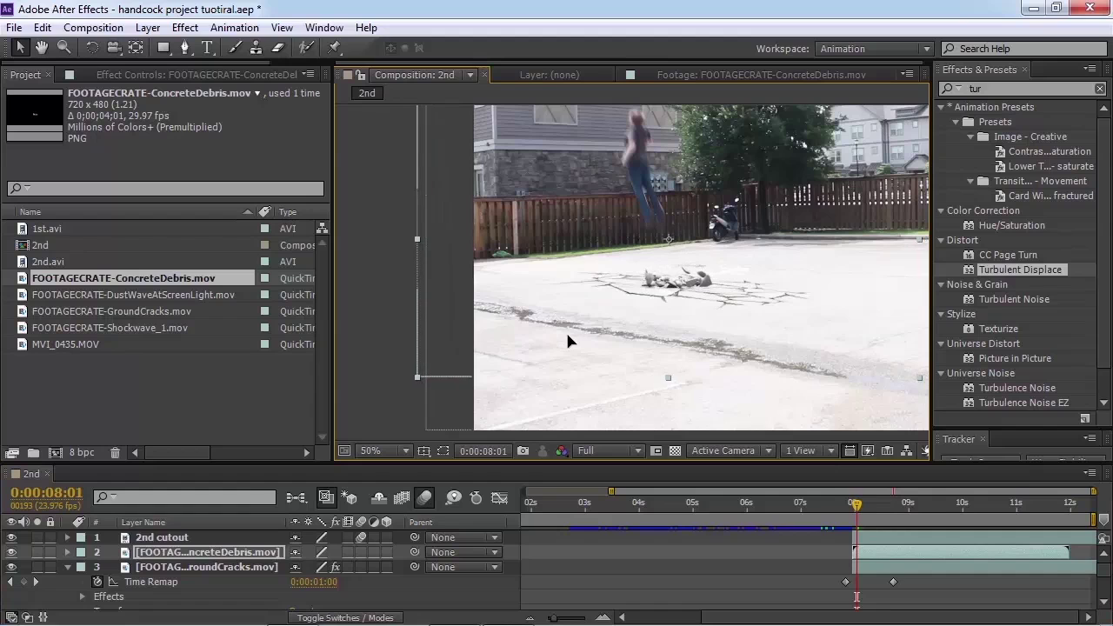
pyautogui.moveTo(857, 504); pyautogui.dragTo(888, 513)
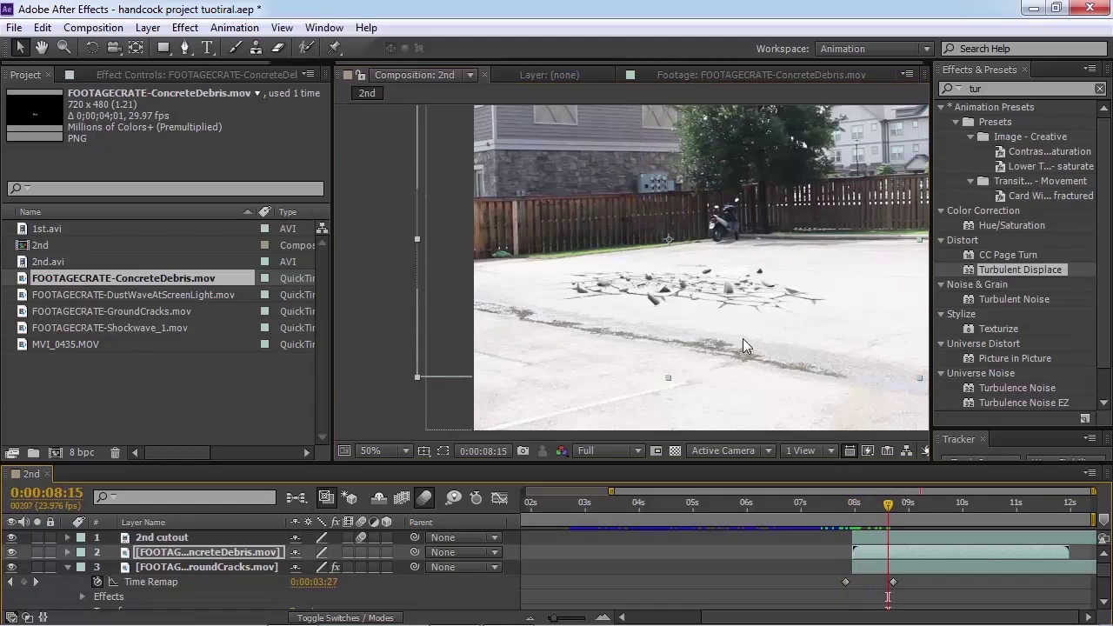
# Step: Preview the debris burst from 0:00:07:14 and inspect the scattered pieces up close at 0:00:10:14
pyautogui.scroll(1, 743, 338)
pyautogui.press('space')
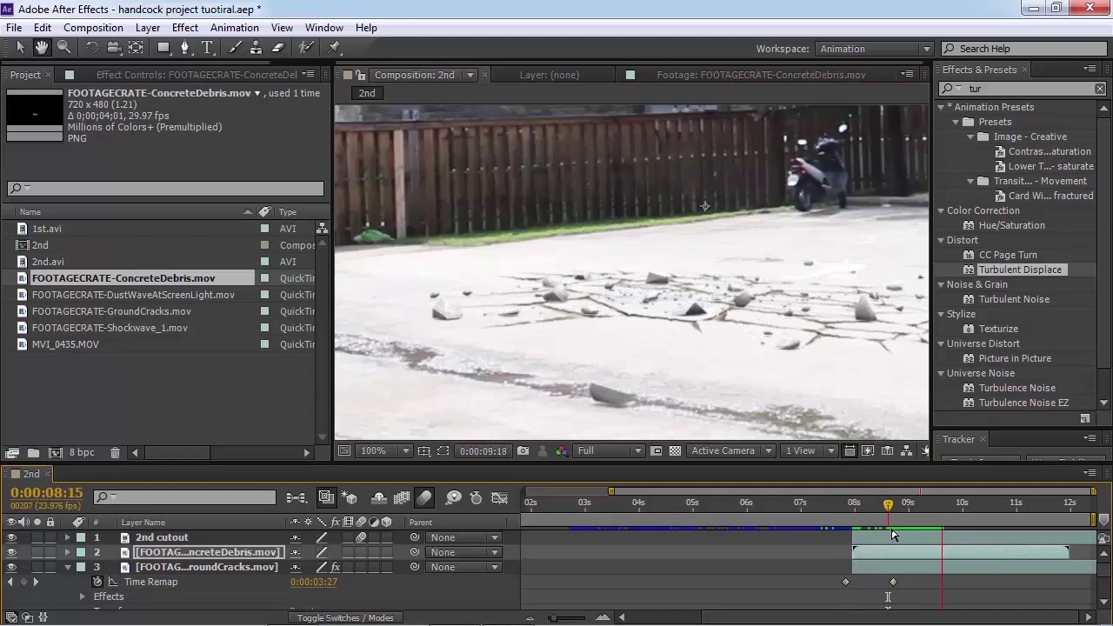
pyautogui.click(833, 522)
pyautogui.scroll(-1, 822, 404)
pyautogui.press('space')
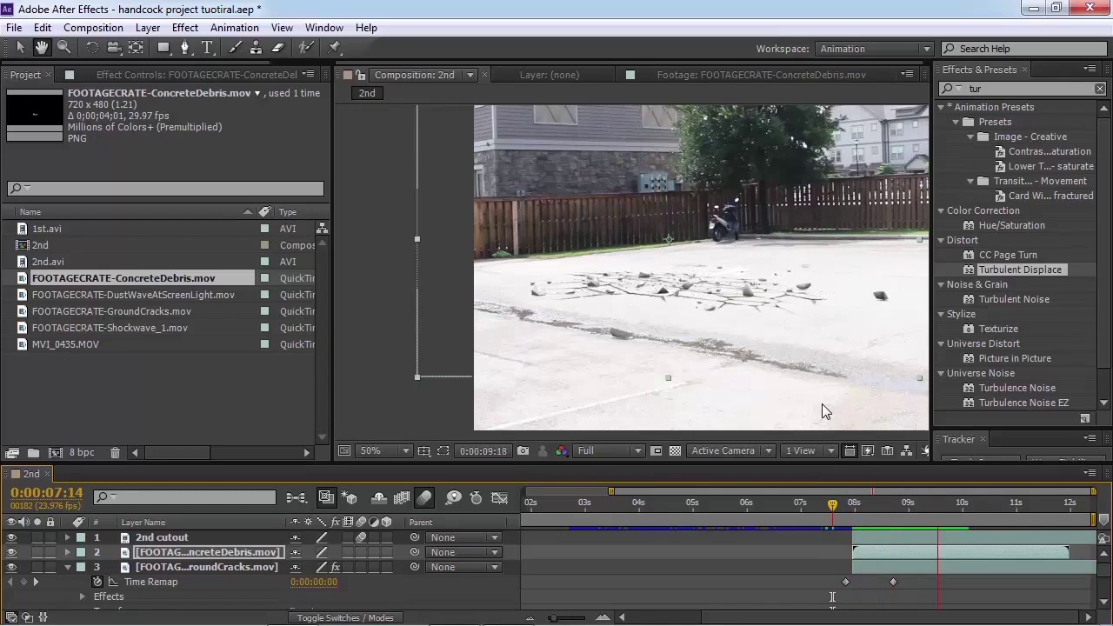
pyautogui.press('space')
pyautogui.scroll(1, 797, 307)
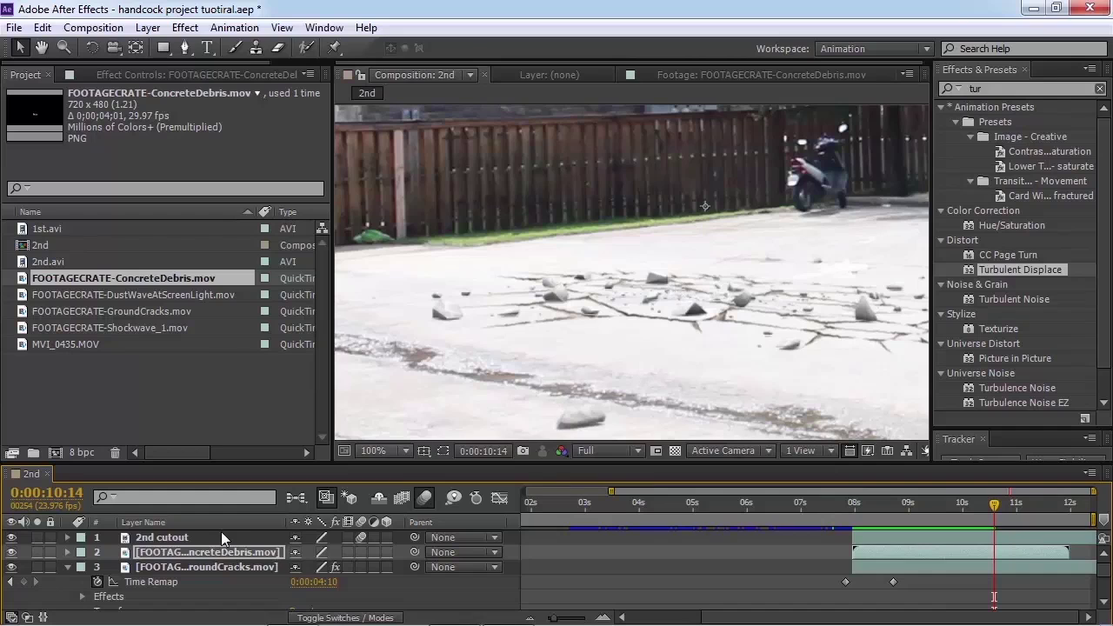
# Step: Apply Curves to the concrete debris layer, raise the Red midtones slightly and add a midpoint to the Green curve
pyautogui.click(994, 87)
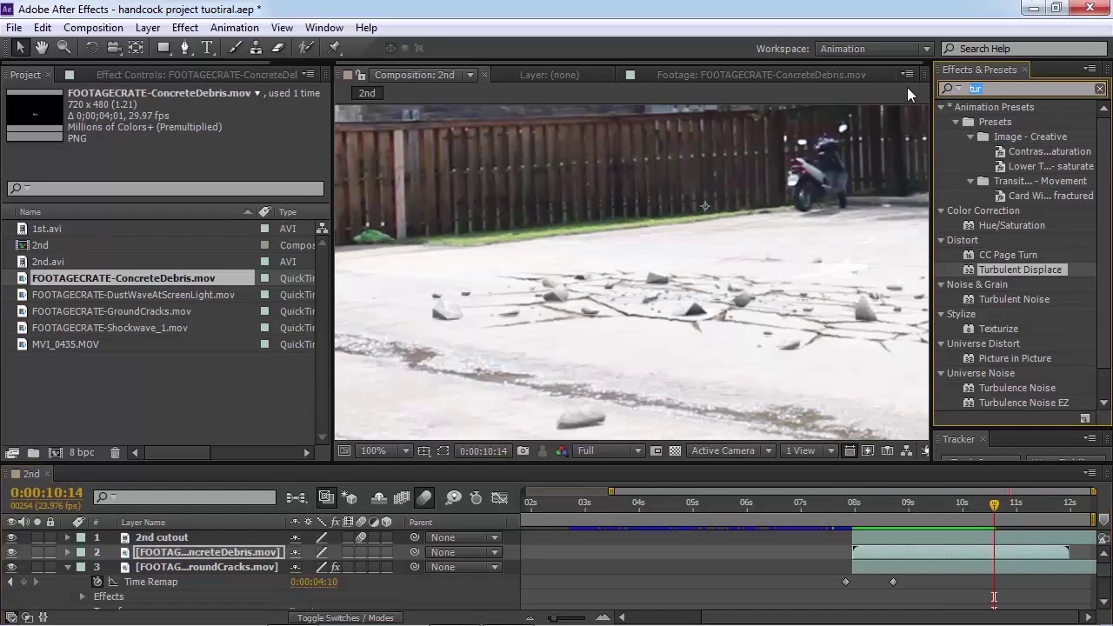
pyautogui.write('curv')
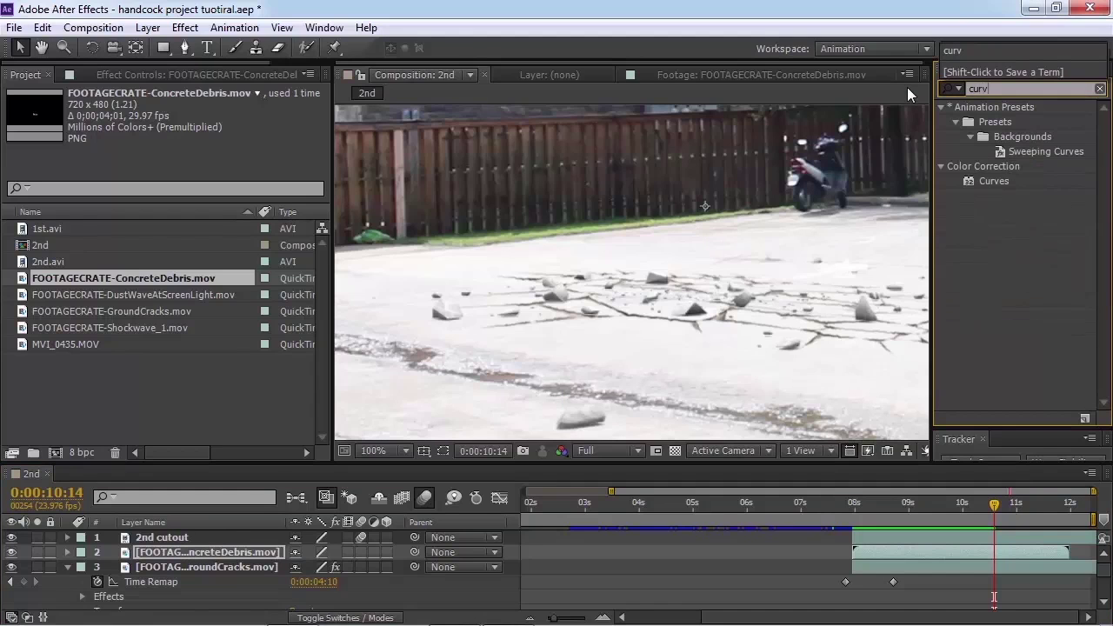
pyautogui.doubleClick(994, 181)
pyautogui.moveTo(116, 225); pyautogui.dragTo(110, 224)
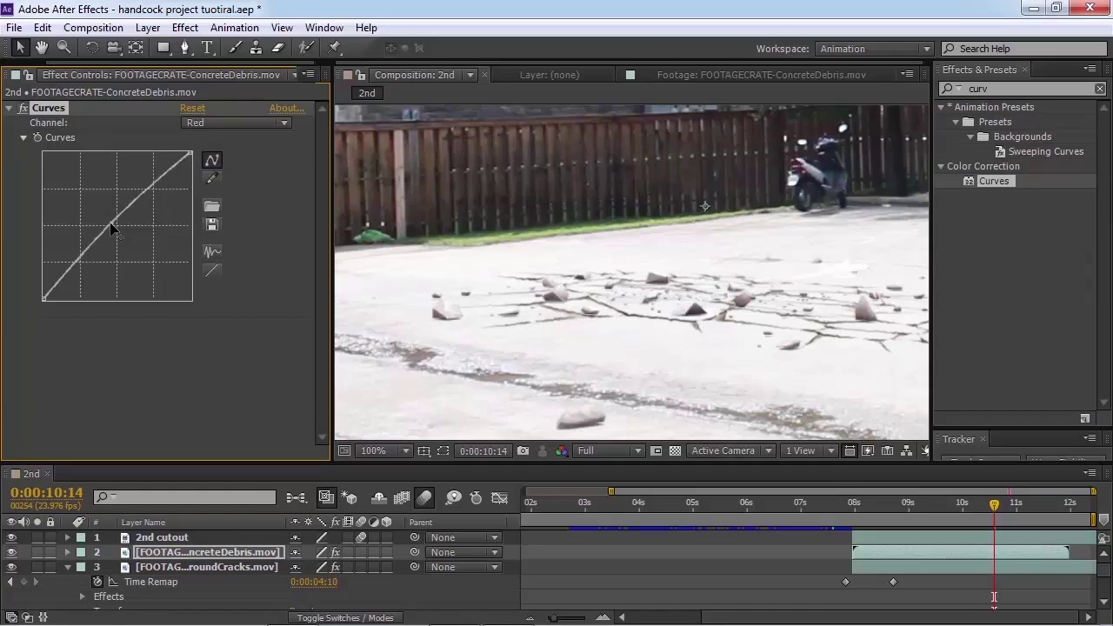
pyautogui.click(261, 122)
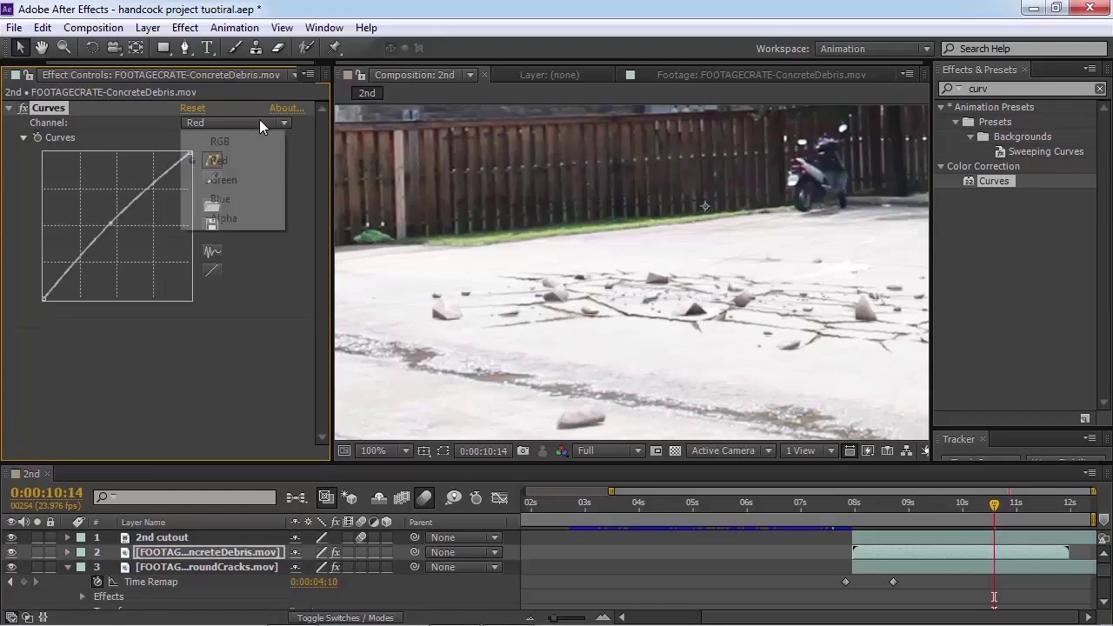
pyautogui.click(233, 178)
pyautogui.click(116, 228)
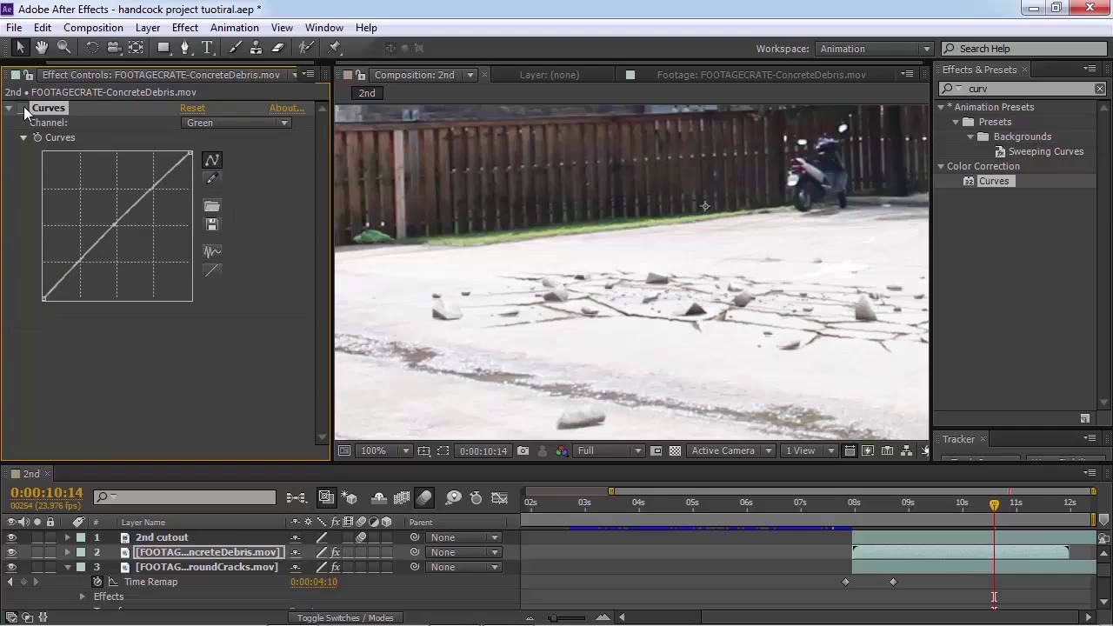
# Step: Compare a debris piece with Curves switched on and off, and preview the jump from 0:00:07:11
pyautogui.scroll(2, 547, 334)
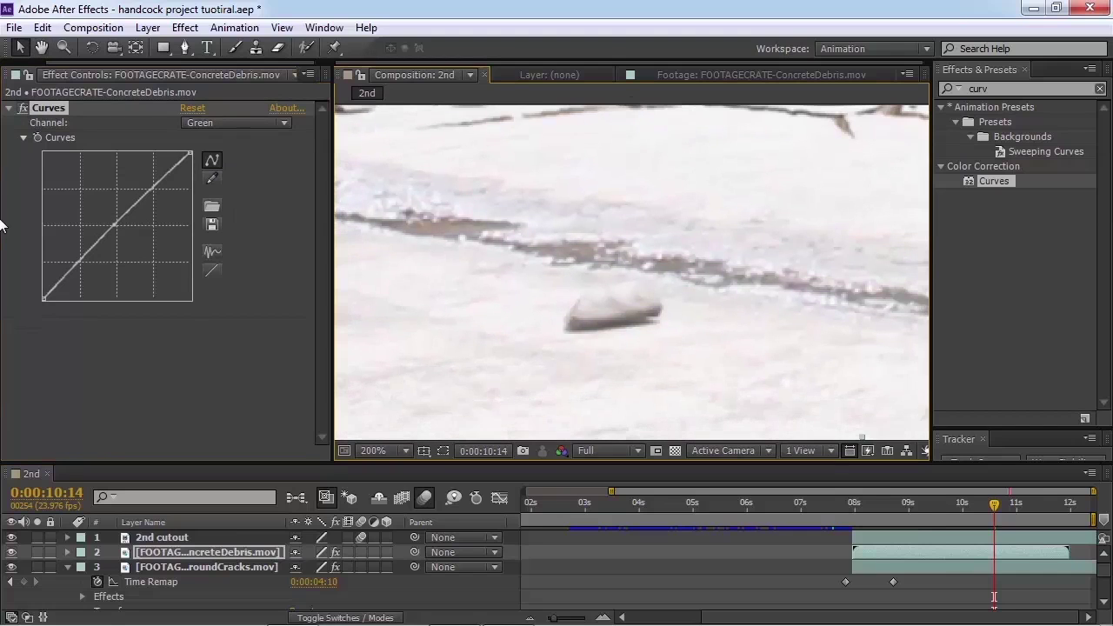
pyautogui.click(23, 107)
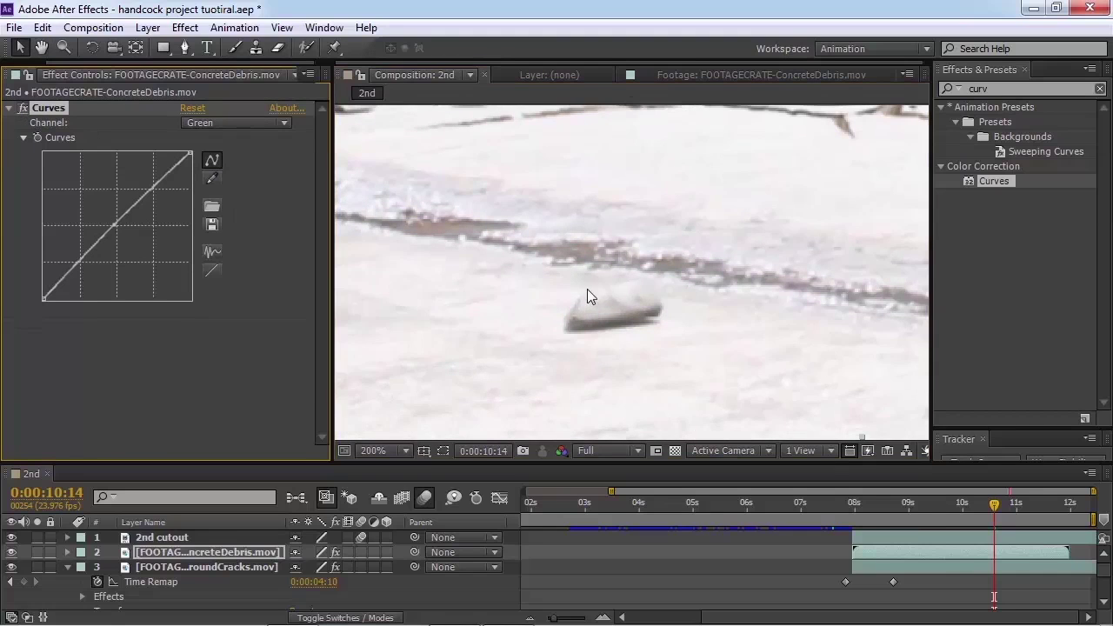
pyautogui.scroll(-4, 587, 289)
pyautogui.press('h')
pyautogui.click(842, 511)
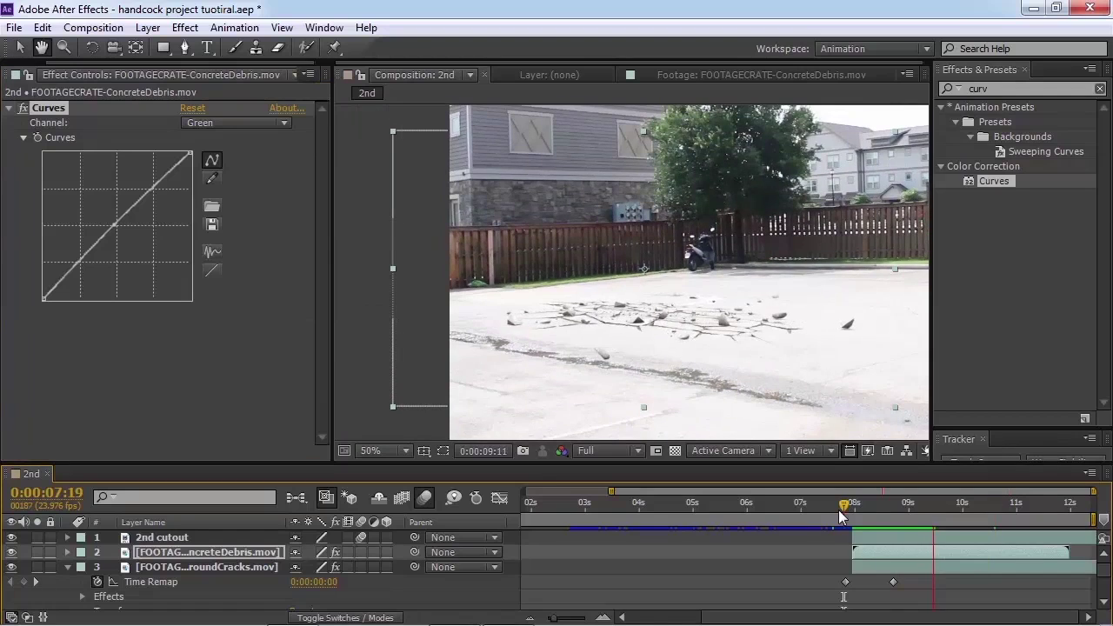
pyautogui.press('v')
pyautogui.click(827, 520)
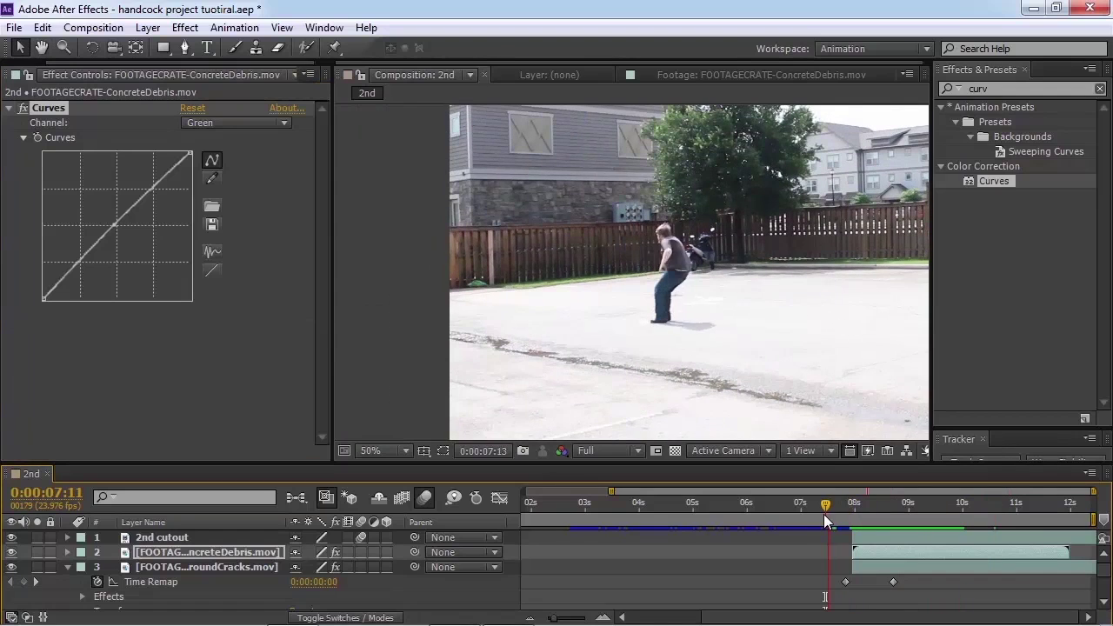
pyautogui.press('space')
pyautogui.hotkey('ctrl', '0')
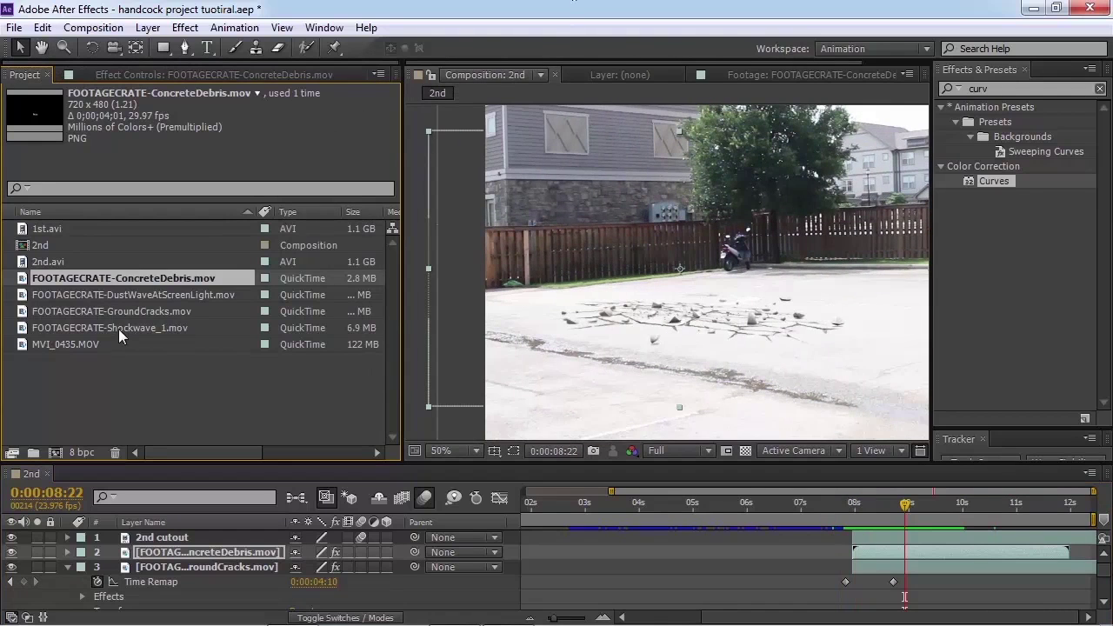
# Step: Open FOOTAGECRATE-Shockwave_1.mov in a widened footage viewer and play it
pyautogui.doubleClick(107, 329)
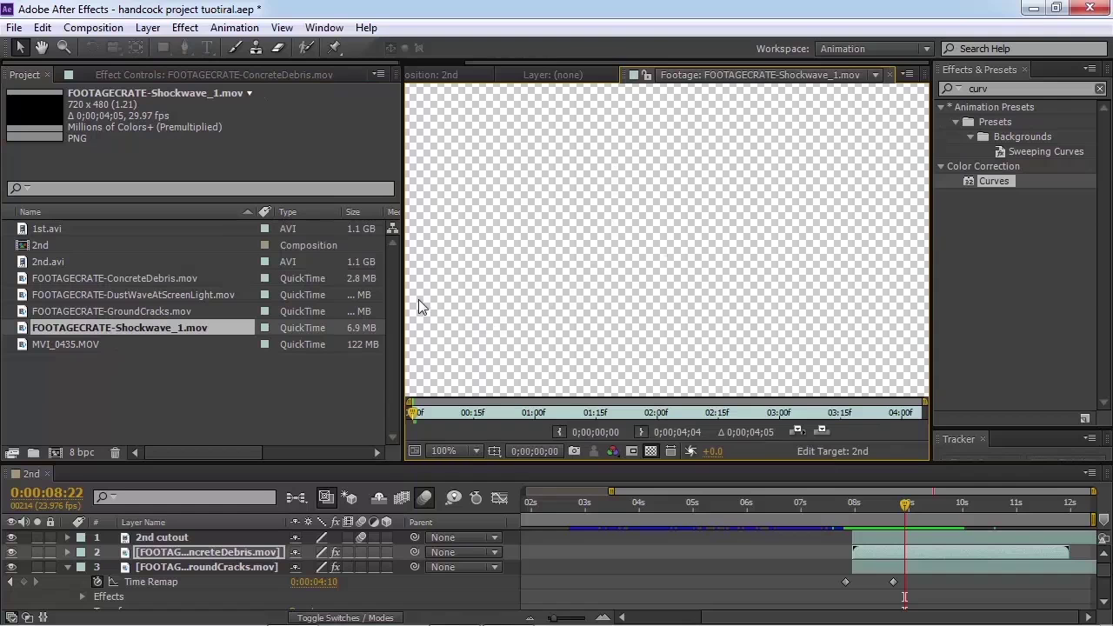
pyautogui.moveTo(402, 299); pyautogui.dragTo(280, 299)
pyautogui.press('space')
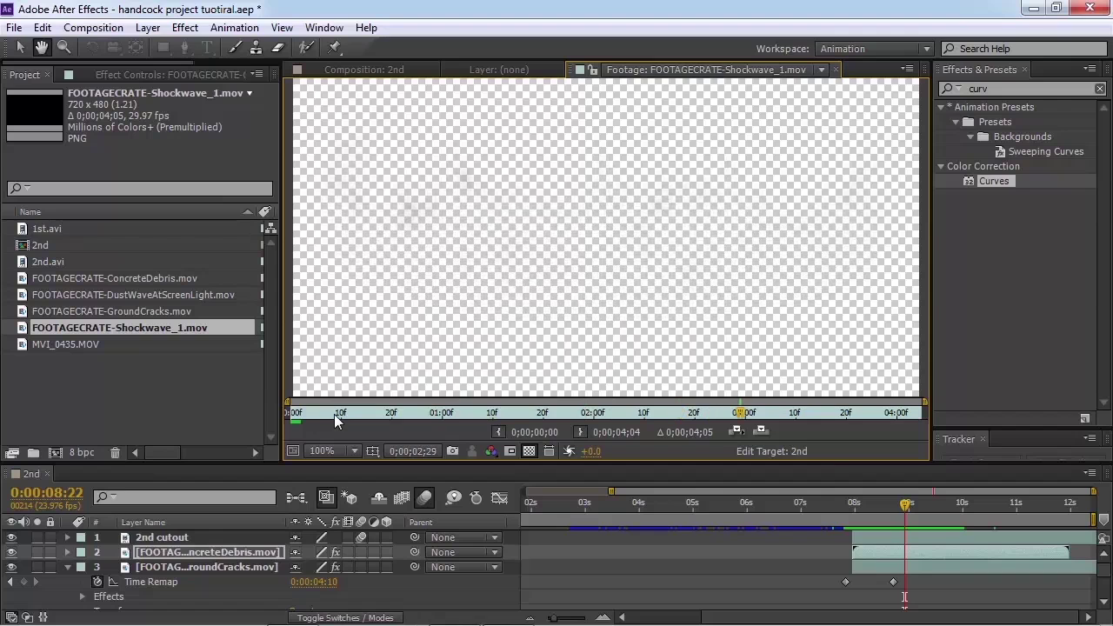
# Step: Add the shockwave clip below the 2nd cutout layer, center it over the ground cracks and align its start with the debris layer
pyautogui.hotkey('ctrl', '/')
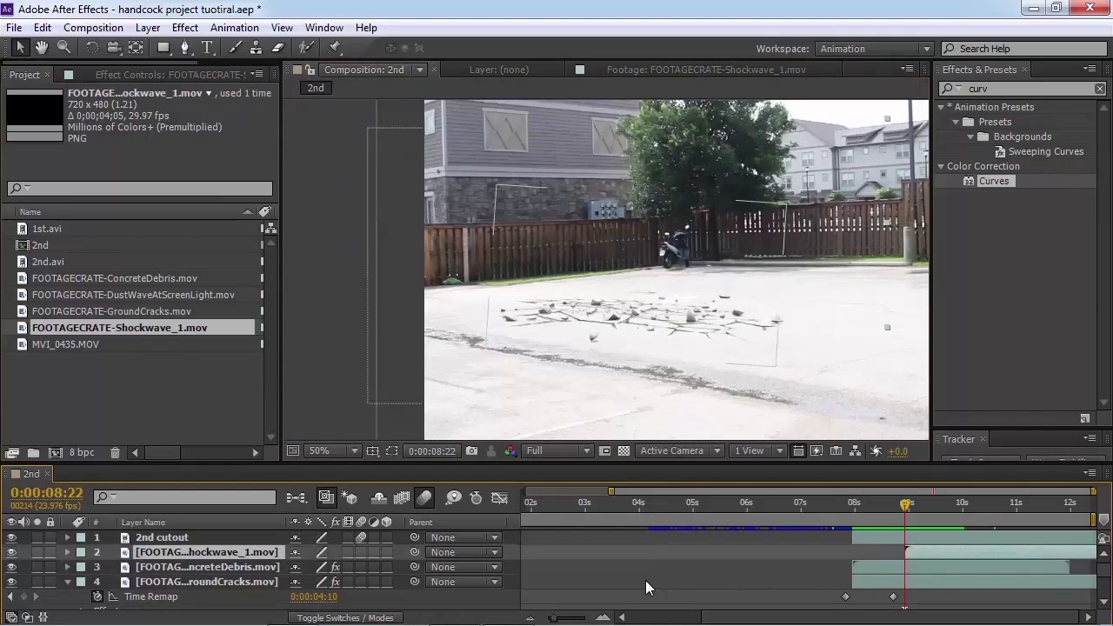
pyautogui.moveTo(881, 558); pyautogui.dragTo(862, 557)
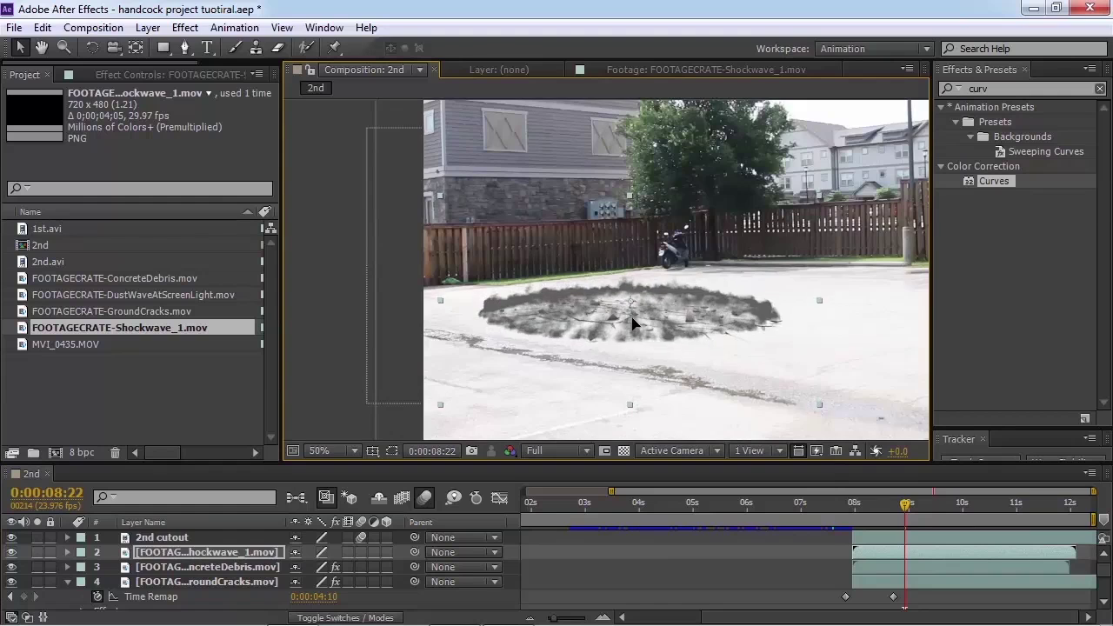
# Step: Rotate the shockwave layer slightly clockwise and stretch it vertically to match the perspective of the ground cracks
pyautogui.press('/')
pyautogui.click(93, 49)
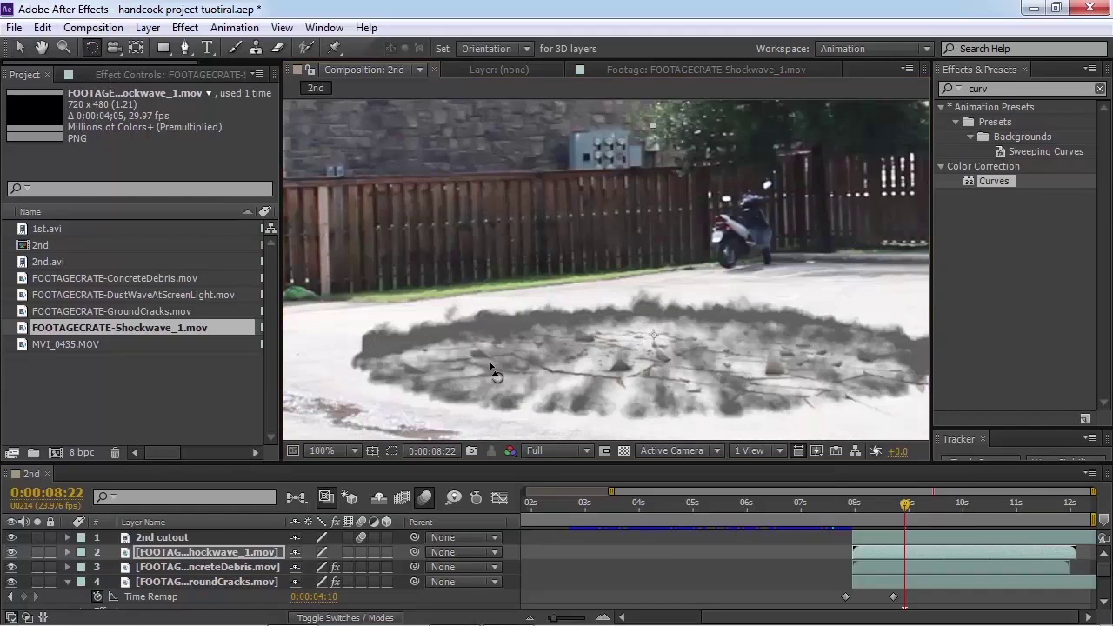
pyautogui.moveTo(490, 368); pyautogui.dragTo(465, 361)
pyautogui.click(20, 48)
pyautogui.press(',')
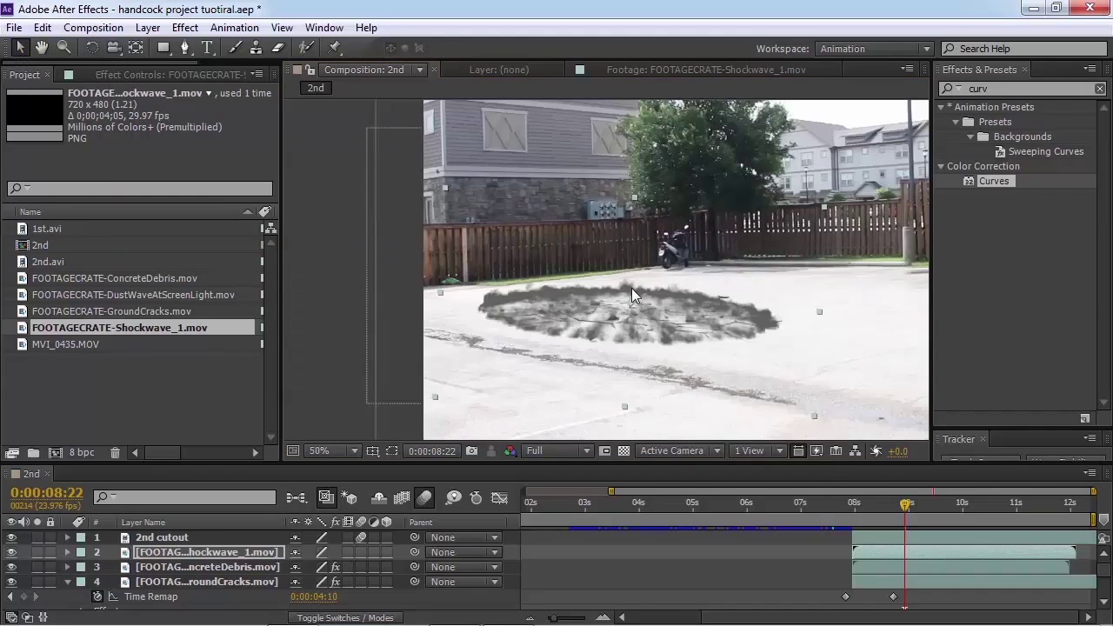
pyautogui.moveTo(624, 412); pyautogui.dragTo(624, 423)
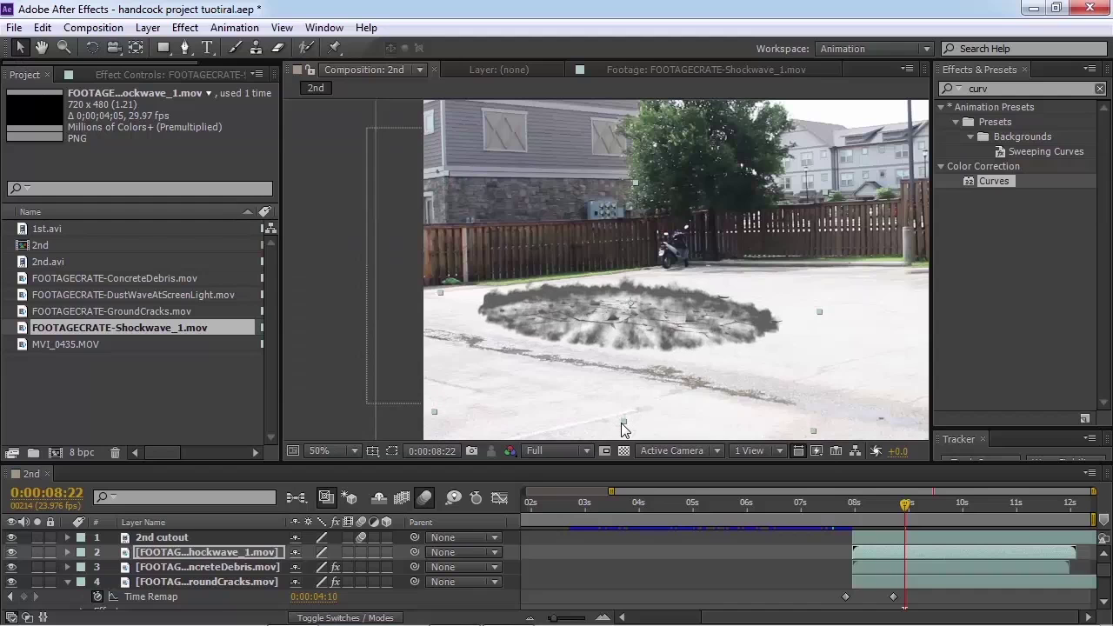
# Step: Enable time remapping on the shockwave layer, move its end keyframe to just past 10 seconds and preview the faster shockwave
pyautogui.click(868, 503)
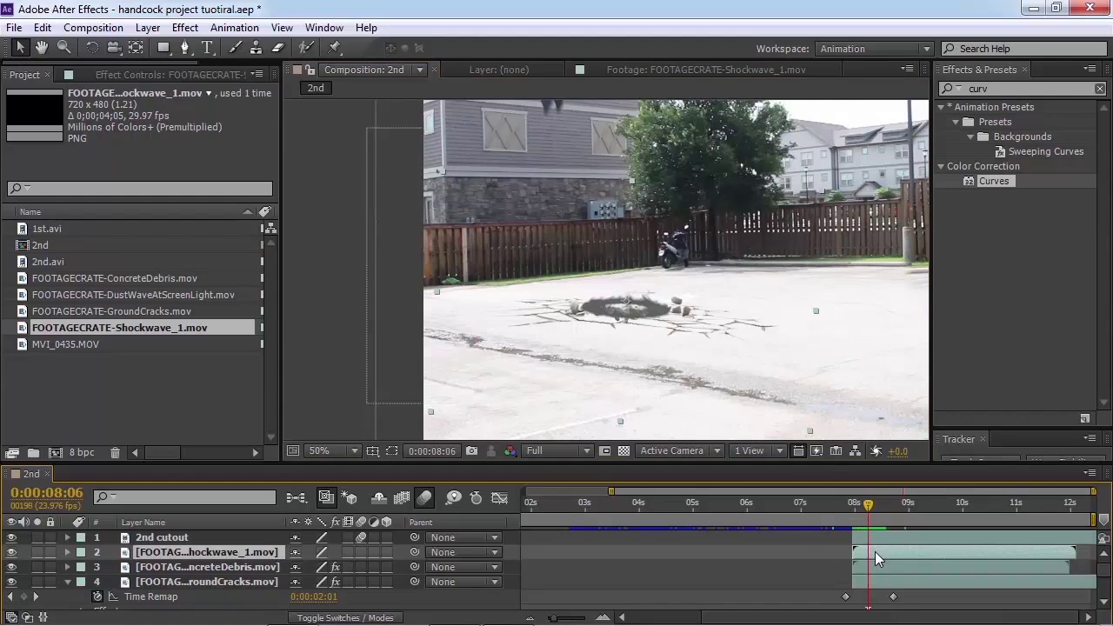
pyautogui.rightClick(875, 551)
pyautogui.moveTo(842, 126)
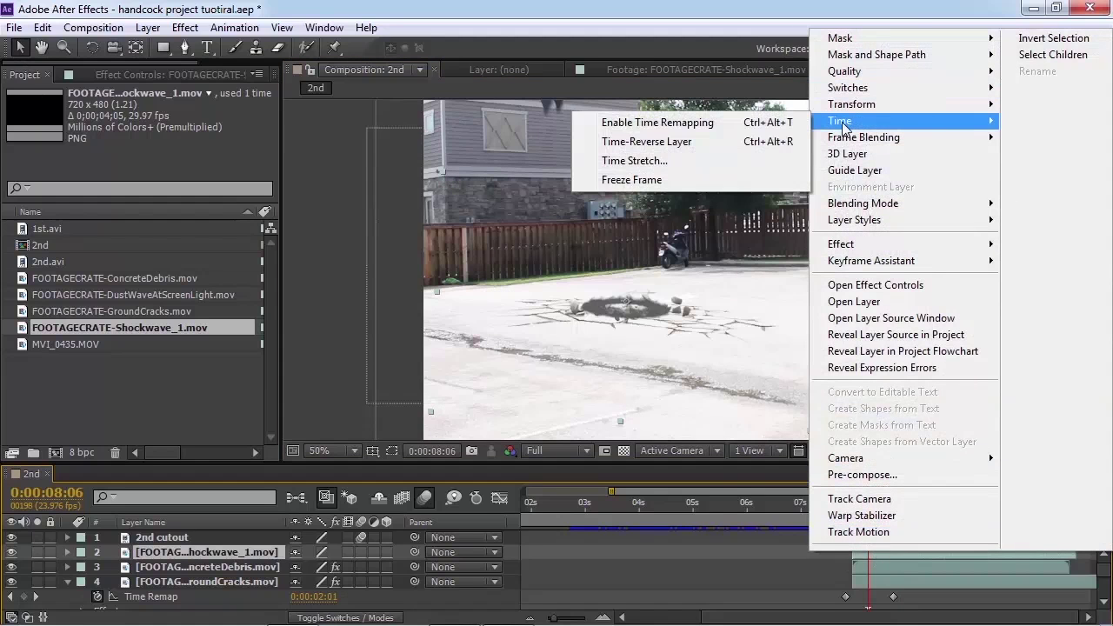
pyautogui.click(662, 122)
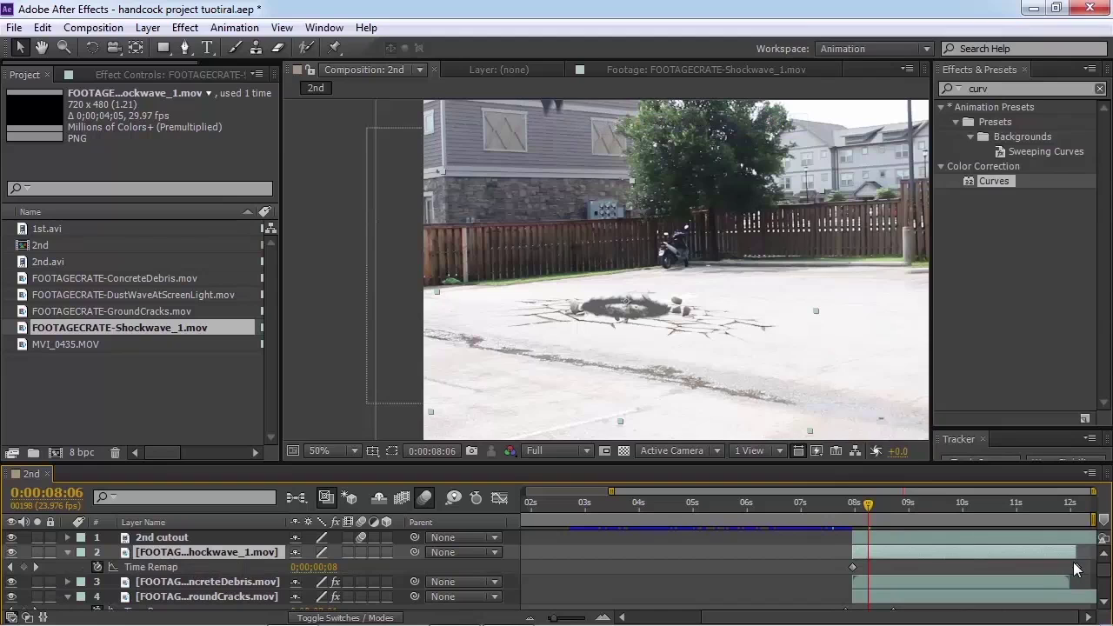
pyautogui.moveTo(1079, 567); pyautogui.dragTo(969, 567)
pyautogui.click(846, 504)
pyautogui.press('space')
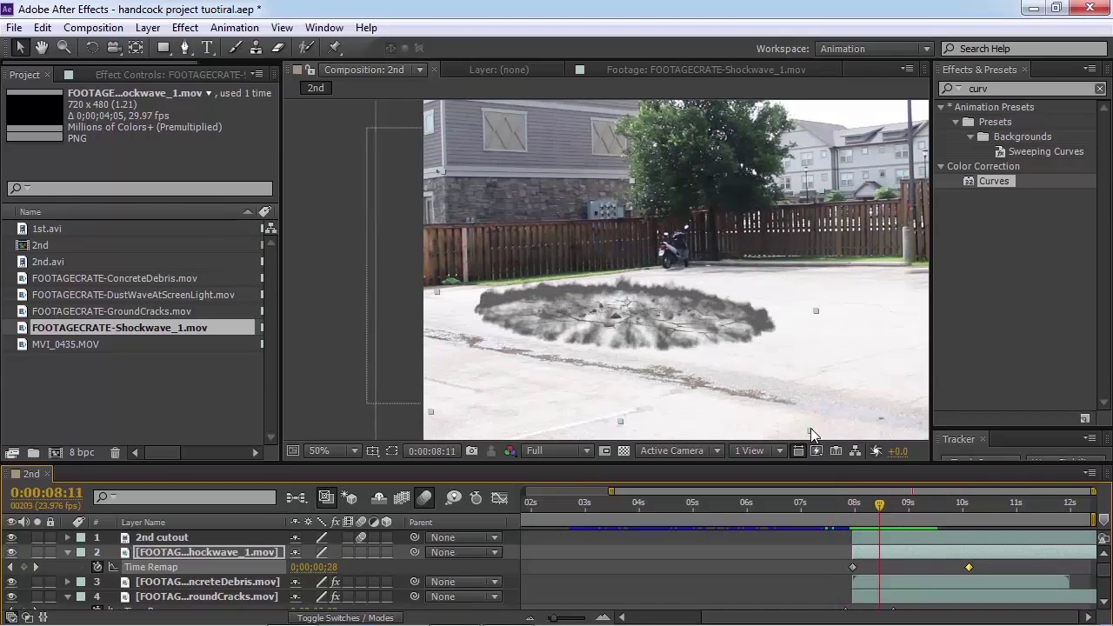
# Step: Scale up the shockwave layer so the dust ring extends well beyond the ground cracks
pyautogui.moveTo(810, 429); pyautogui.dragTo(902, 484)
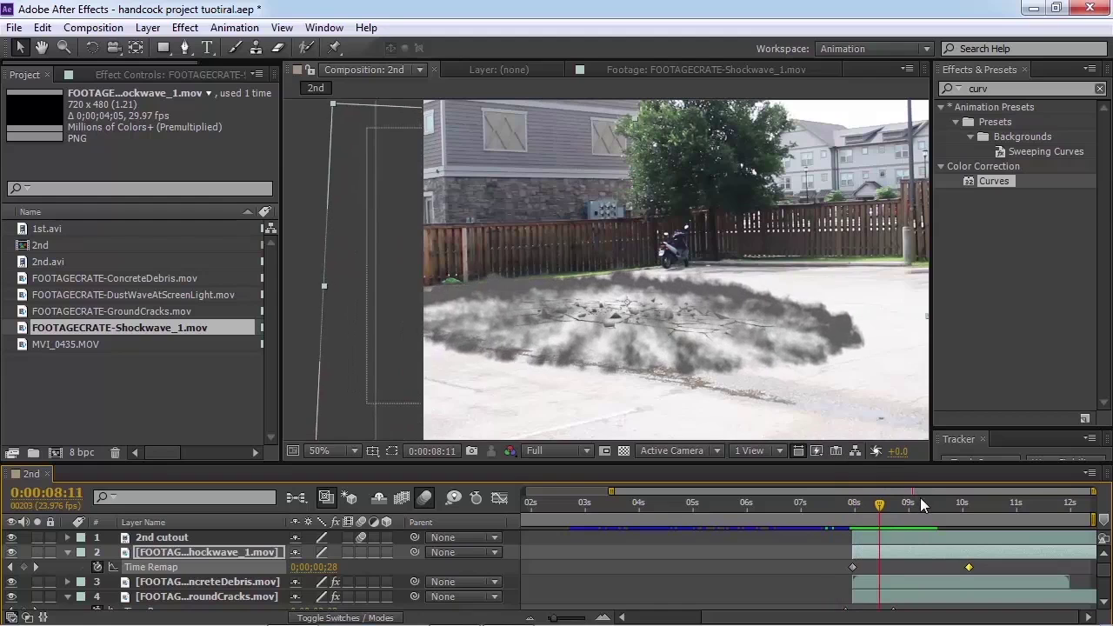
# Step: Shift the shockwave layer slightly earlier so its time remap starts just before 8 seconds, and advance to 0:00:08:06
pyautogui.click(772, 367)
pyautogui.moveTo(860, 520); pyautogui.dragTo(855, 557)
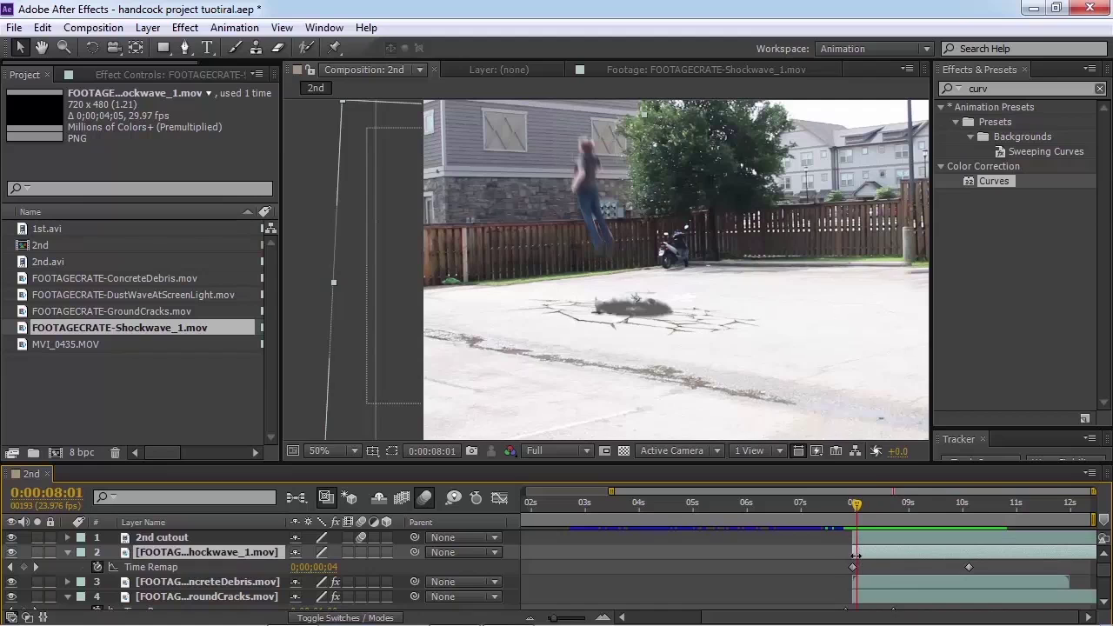
pyautogui.press('pagedown')
pyautogui.press('pagedown')
pyautogui.press('pagedown')
pyautogui.press('pagedown')
pyautogui.press('pagedown')
# Step: Apply Curves to the shockwave layer and raise the RGB midtones to brighten the dust to light grey
pyautogui.moveTo(1002, 181); pyautogui.dragTo(265, 548)
pyautogui.moveTo(117, 226); pyautogui.dragTo(102, 202)
pyautogui.scroll(2, 573, 374)
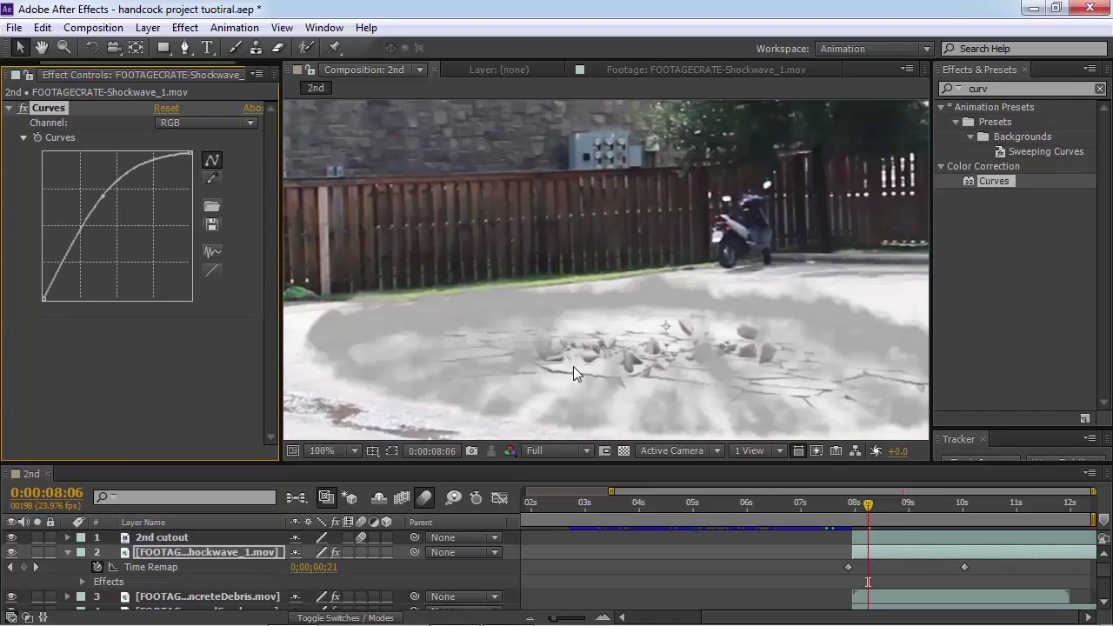
# Step: Warm the shockwave dust with slight adjustments to the green, red and blue curves, and scrub through the takeoff around 8 seconds
pyautogui.click(205, 122)
pyautogui.click(212, 179)
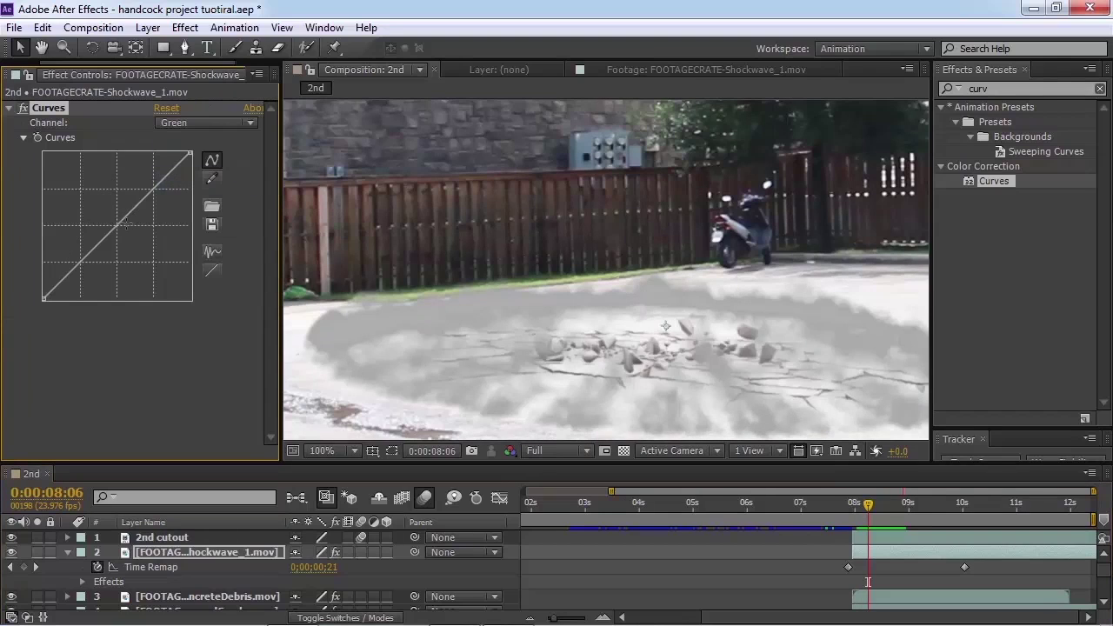
pyautogui.moveTo(117, 226)
pyautogui.mouseDown()
pyautogui.moveTo(124, 238)
pyautogui.moveTo(120, 227)
pyautogui.mouseUp()
pyautogui.moveTo(152, 190); pyautogui.dragTo(153, 186)
pyautogui.click(208, 123)
pyautogui.click(193, 161)
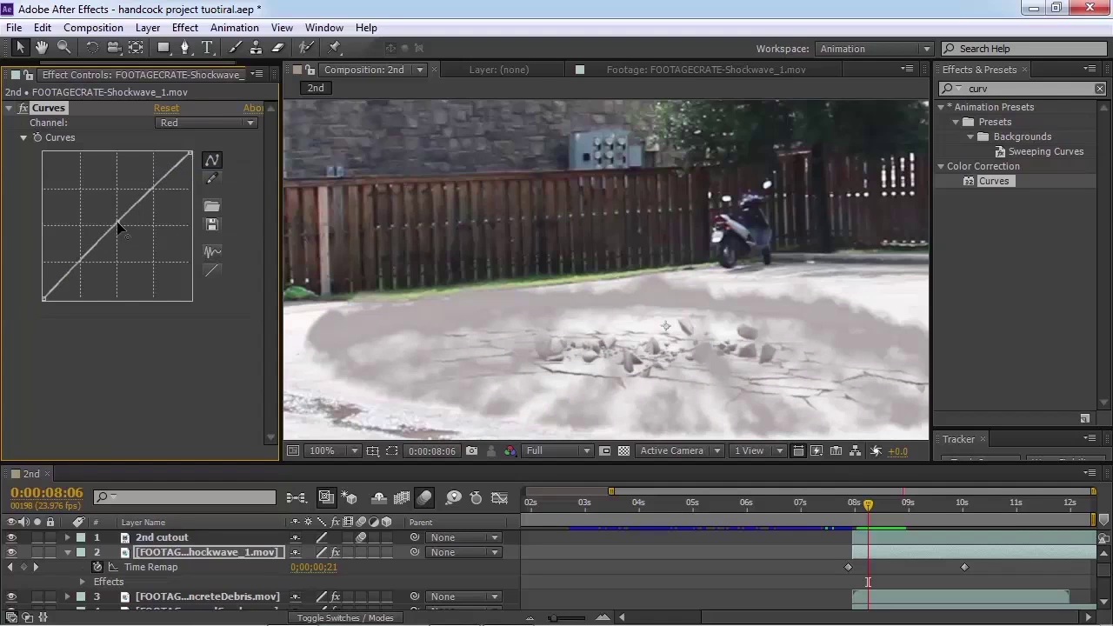
pyautogui.click(216, 124)
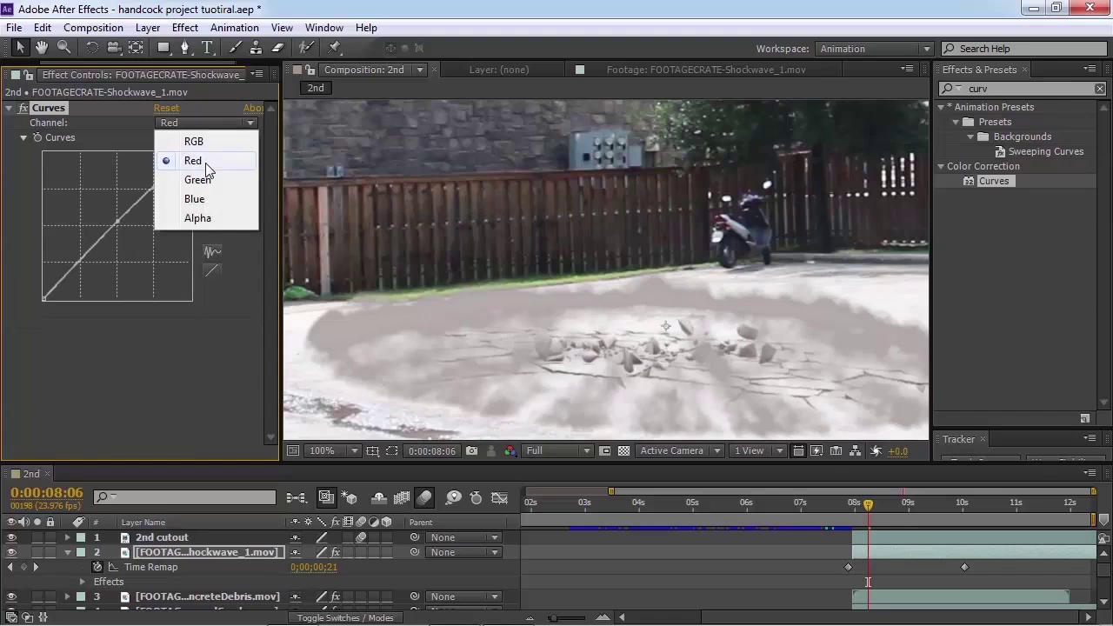
pyautogui.click(197, 195)
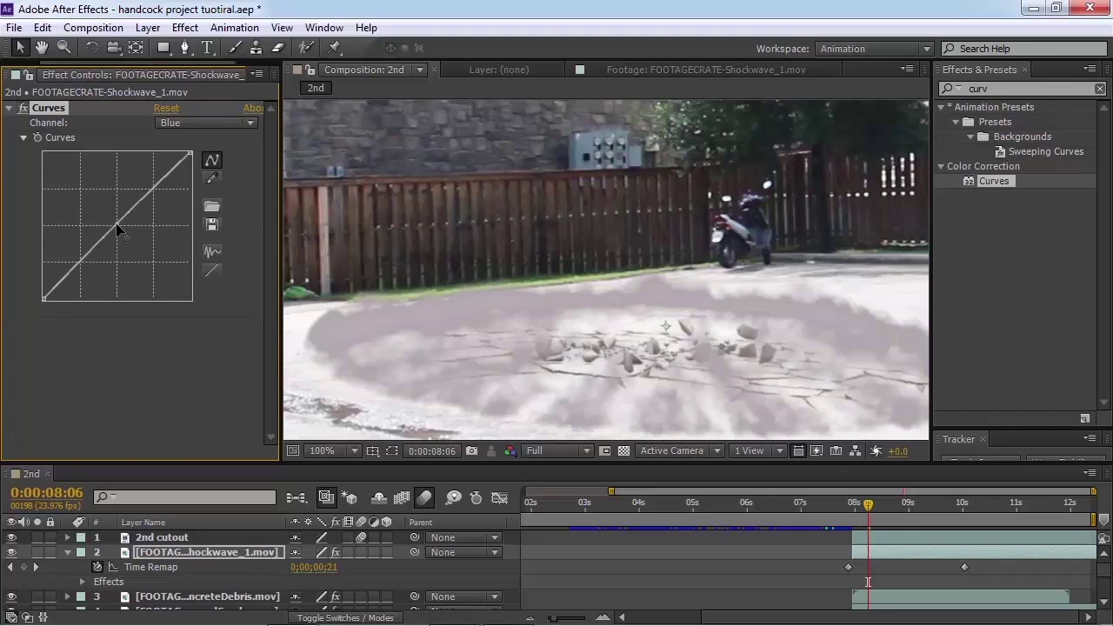
pyautogui.scroll(-2, 626, 282)
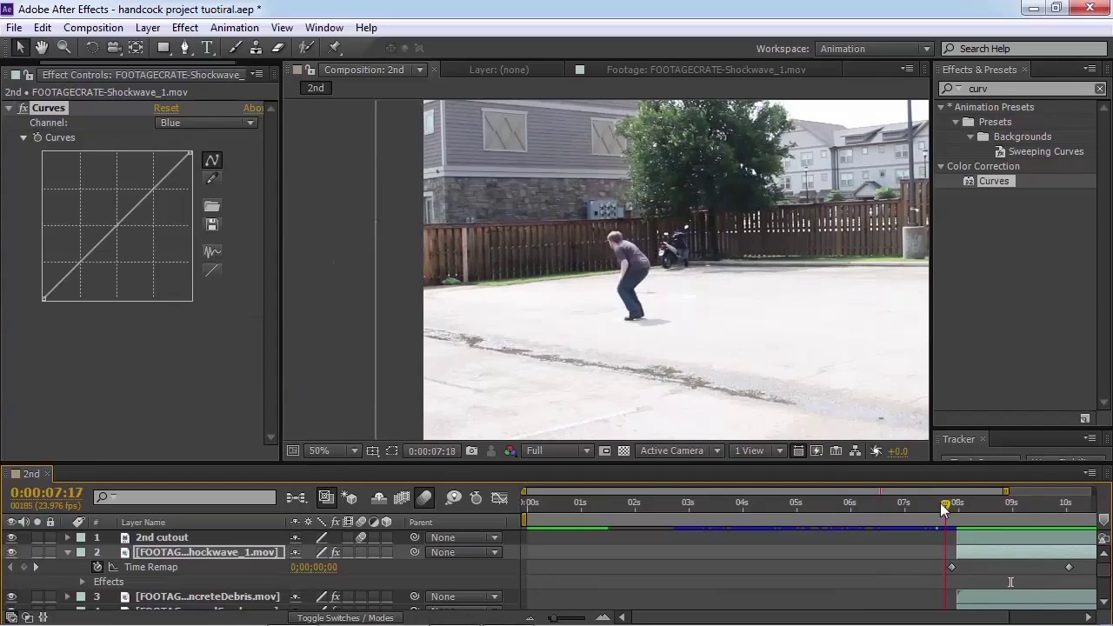
pyautogui.moveTo(945, 507); pyautogui.dragTo(970, 506)
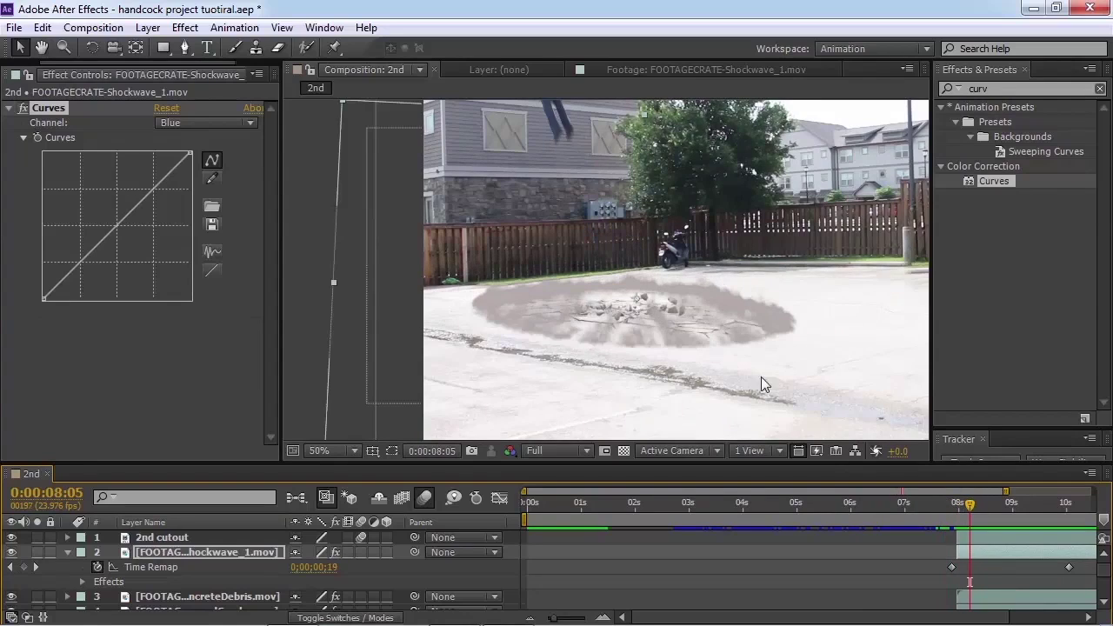
# Step: Collapse the effect layers, and duplicate the shockwave, concrete debris and ground cracks layers
pyautogui.click(68, 551)
pyautogui.click(68, 582)
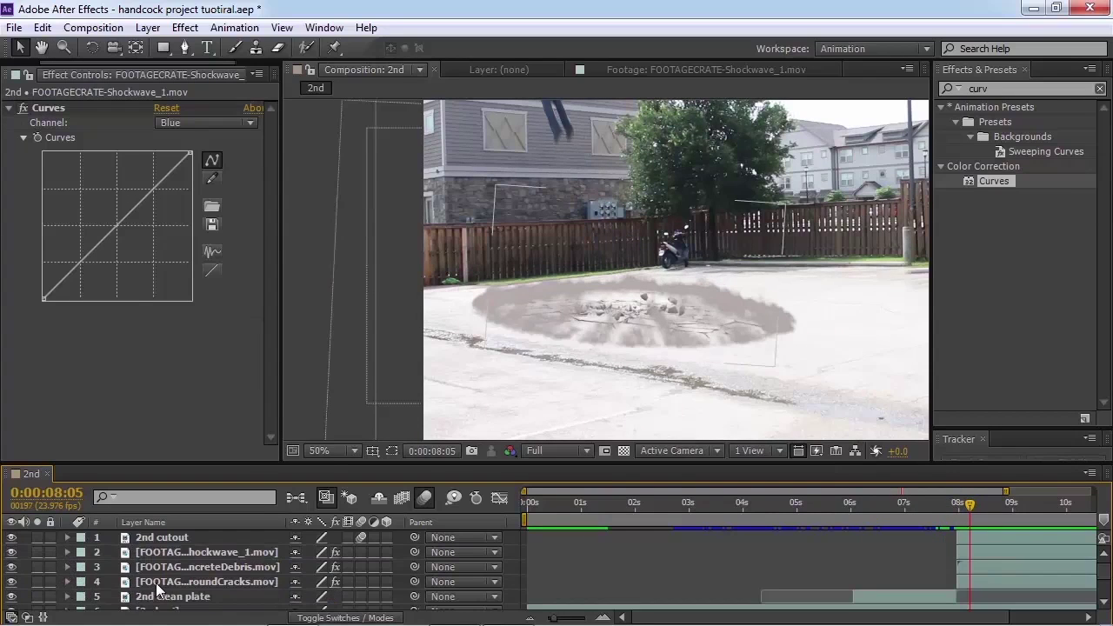
pyautogui.click(161, 582)
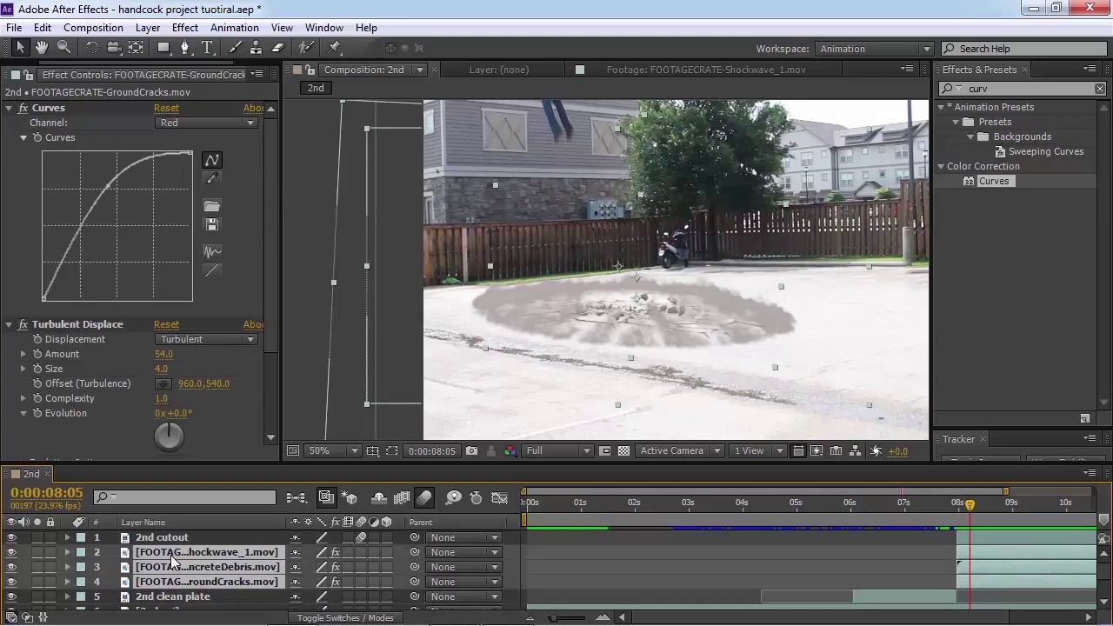
pyautogui.hotkey('ctrl', 'd')
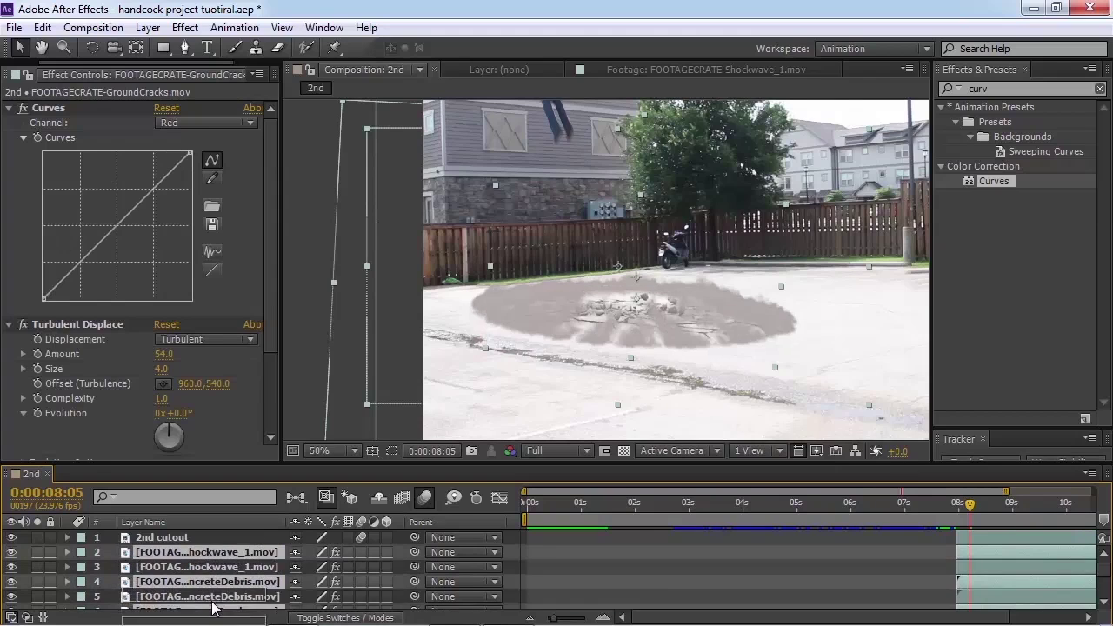
# Step: Move the duplicated shockwave, debris and cracks layers to start at the man's landing at 0:00:03:05
pyautogui.scroll(-2, 609, 556)
pyautogui.click(713, 509)
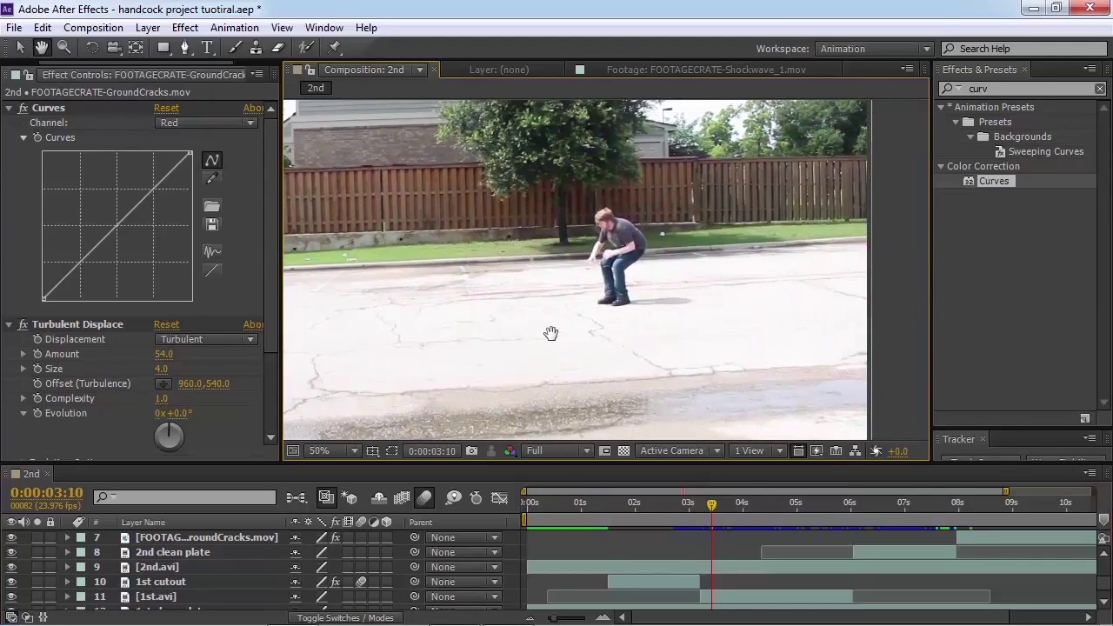
pyautogui.click(707, 509)
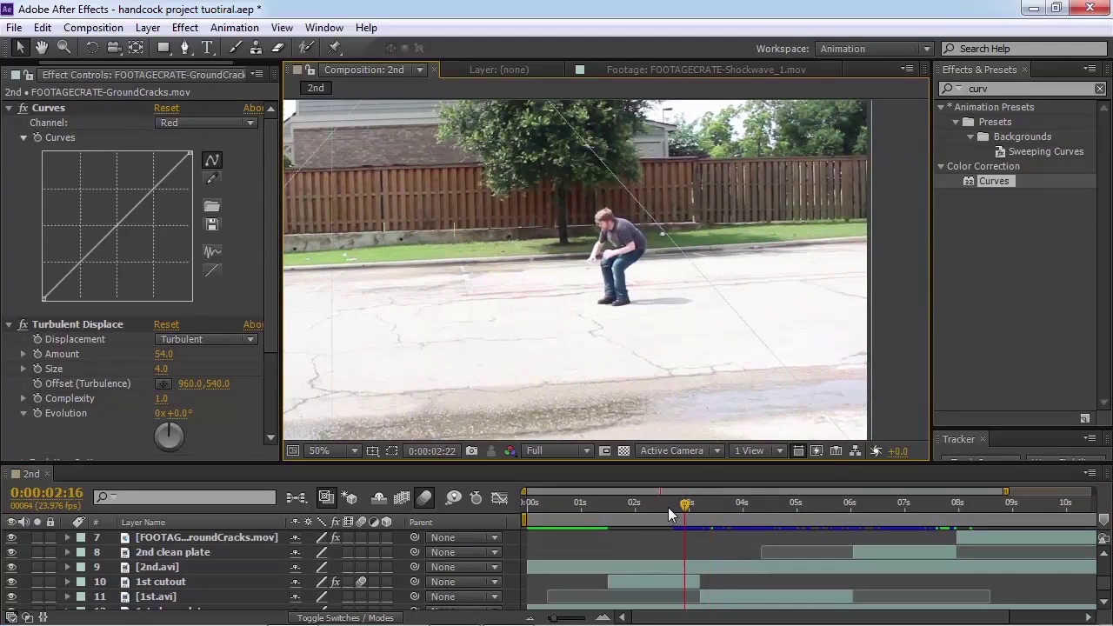
pyautogui.click(696, 509)
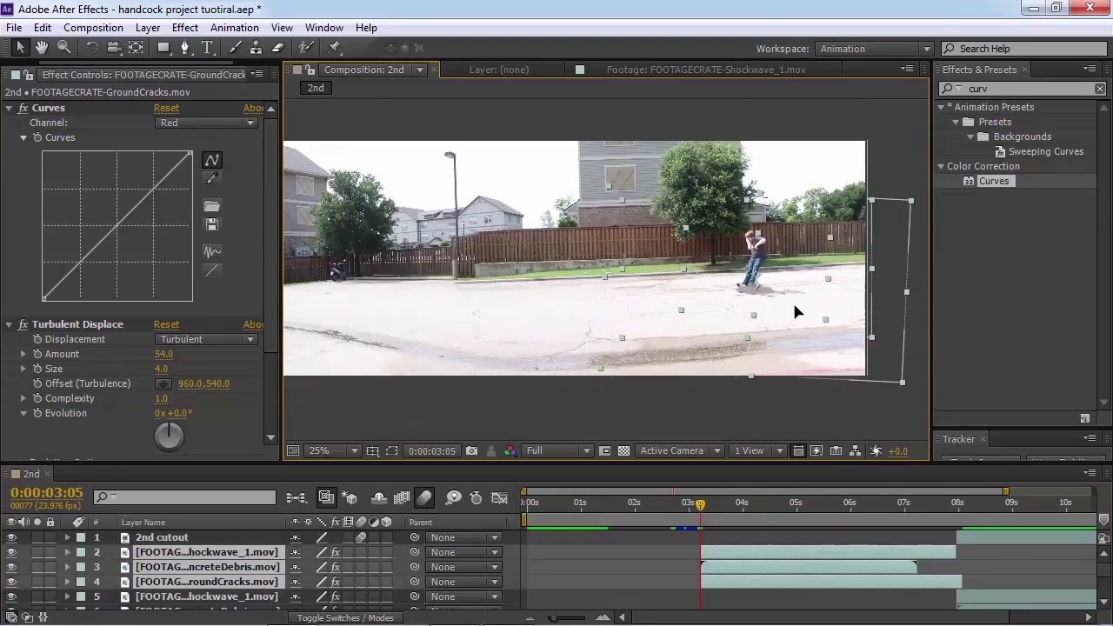
# Step: Place the duplicated effects under the landing man's feet and rotate them slightly counterclockwise to match the street's perspective
pyautogui.press('w')
pyautogui.press('space')
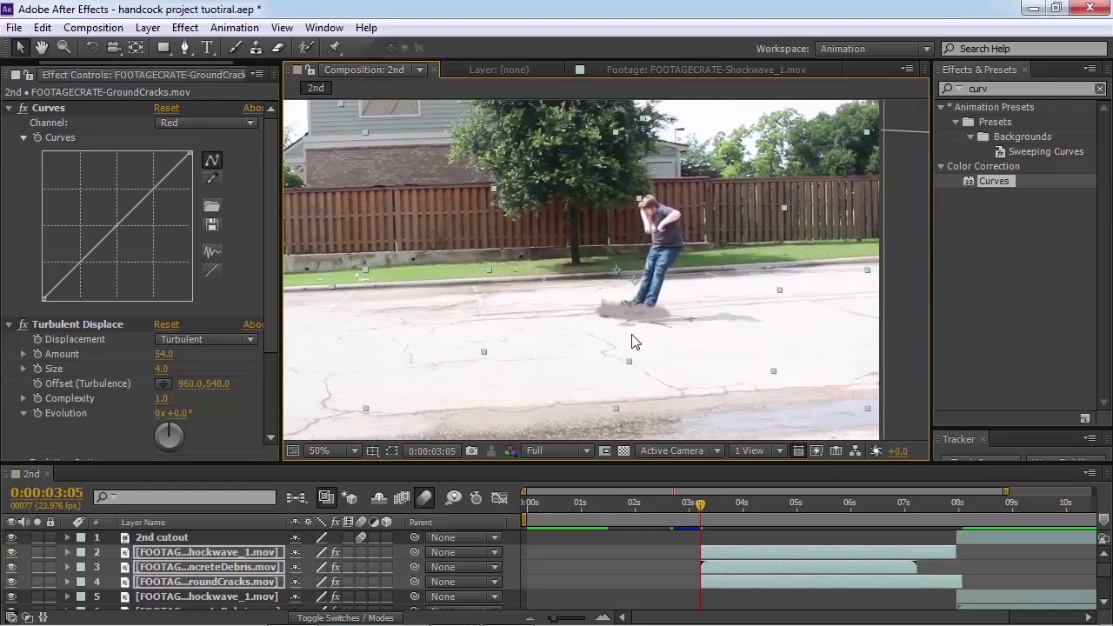
pyautogui.moveTo(818, 348); pyautogui.dragTo(813, 331)
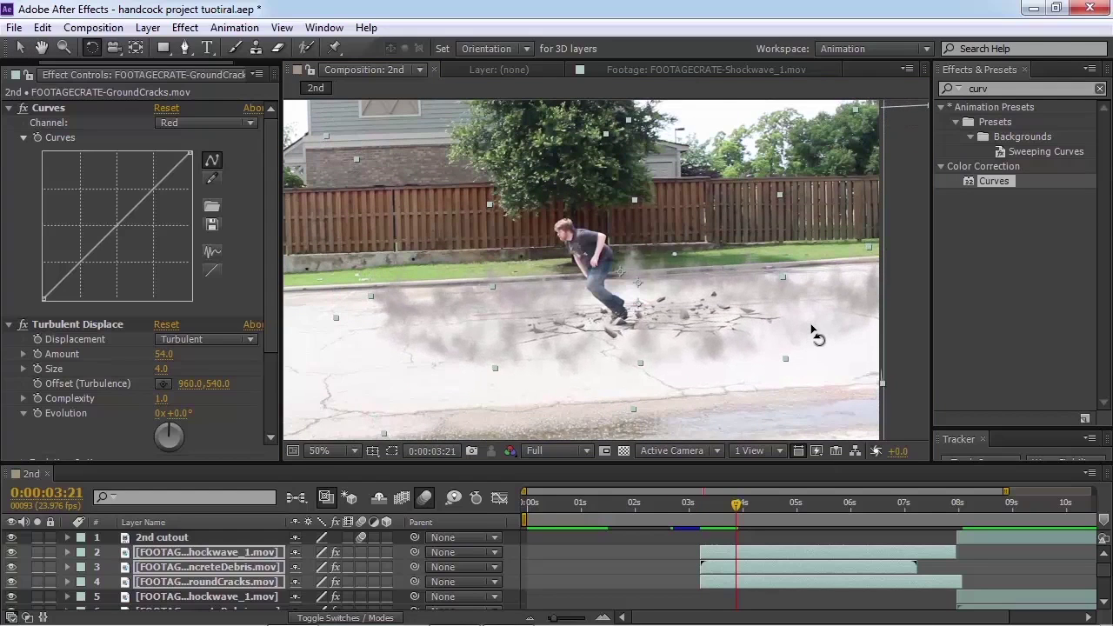
# Step: Scrub through the landing around 3 seconds and examine how the shockwave and debris overlap the man's legs
pyautogui.click(693, 509)
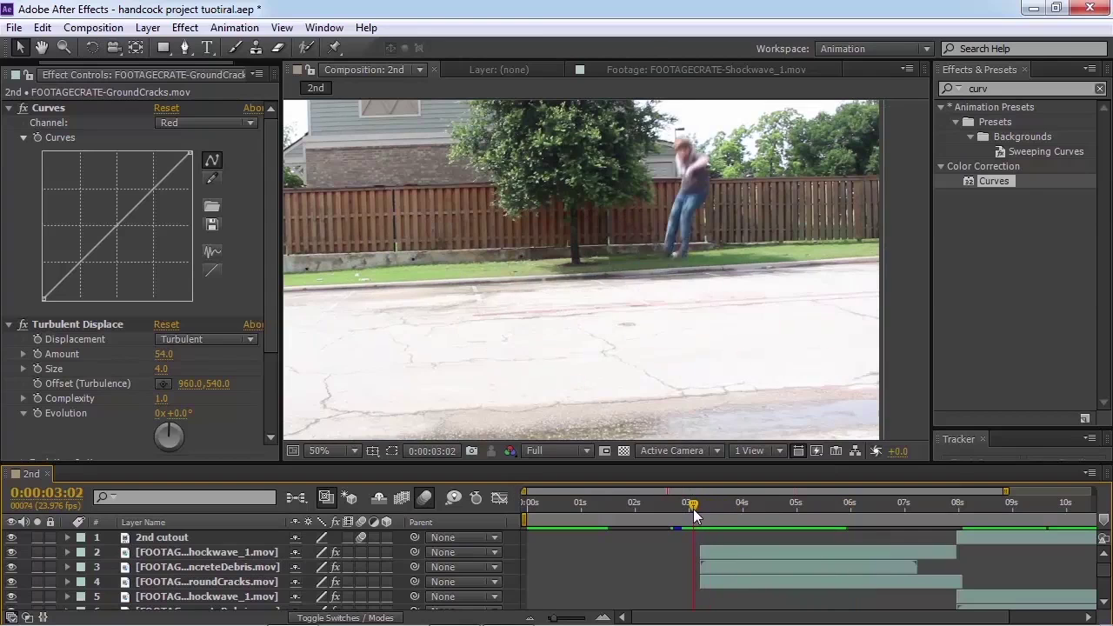
pyautogui.press('h')
pyautogui.moveTo(710, 508)
pyautogui.mouseDown()
pyautogui.moveTo(739, 519)
pyautogui.moveTo(703, 510)
pyautogui.moveTo(715, 513)
pyautogui.mouseUp()
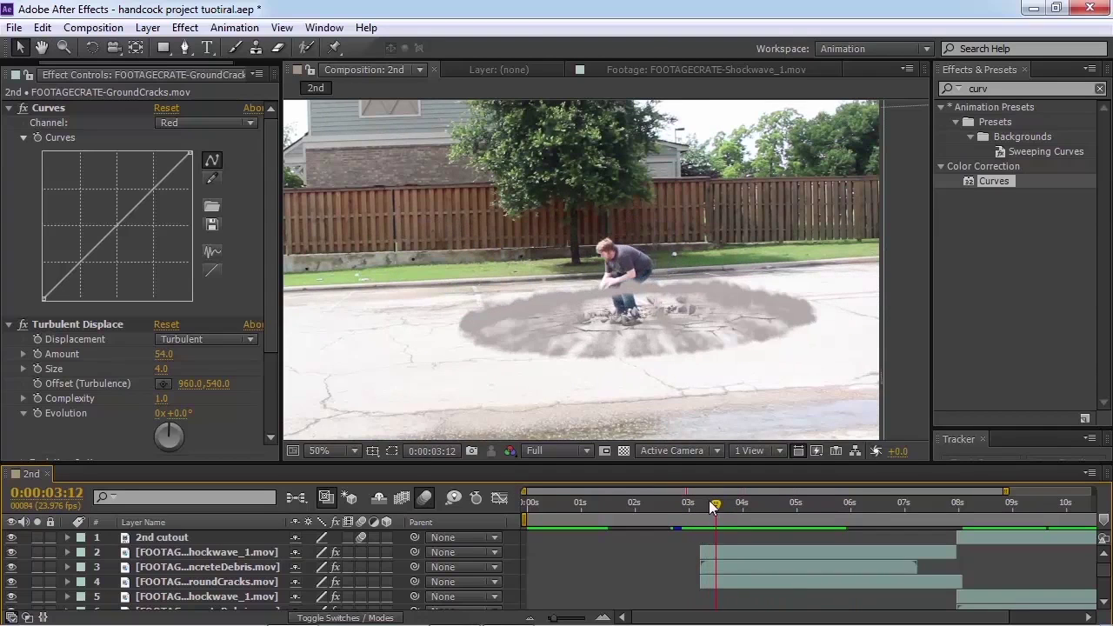
pyautogui.scroll(2, 648, 291)
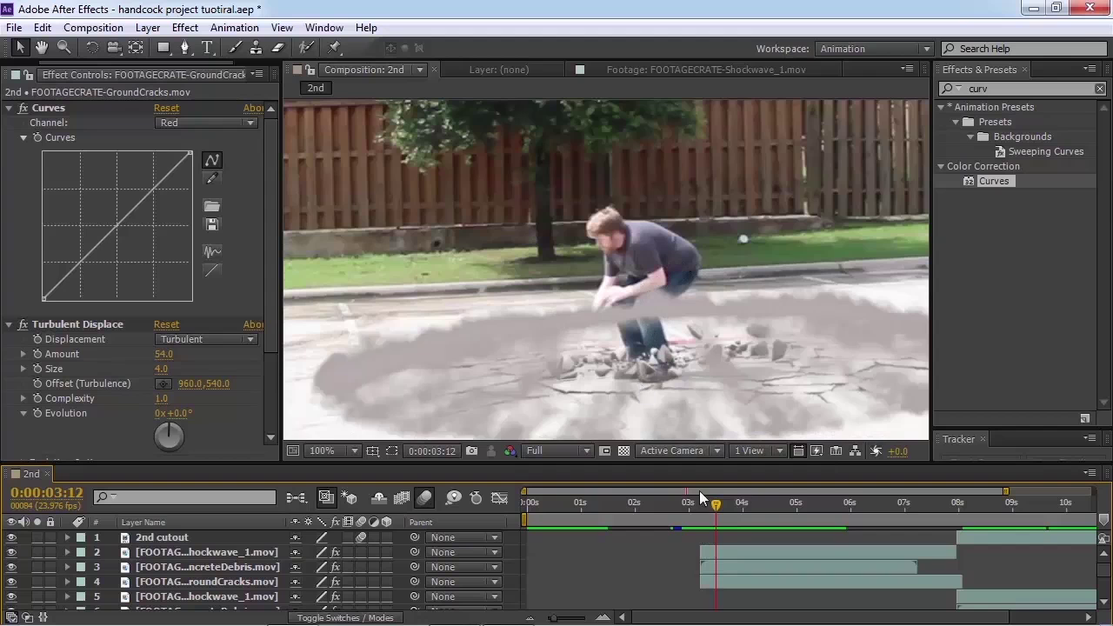
pyautogui.moveTo(713, 512); pyautogui.dragTo(704, 534)
# Step: Duplicate the 1st.avi layer, place the copy at the top of the layer stack and hide it
pyautogui.scroll(-5, 665, 542)
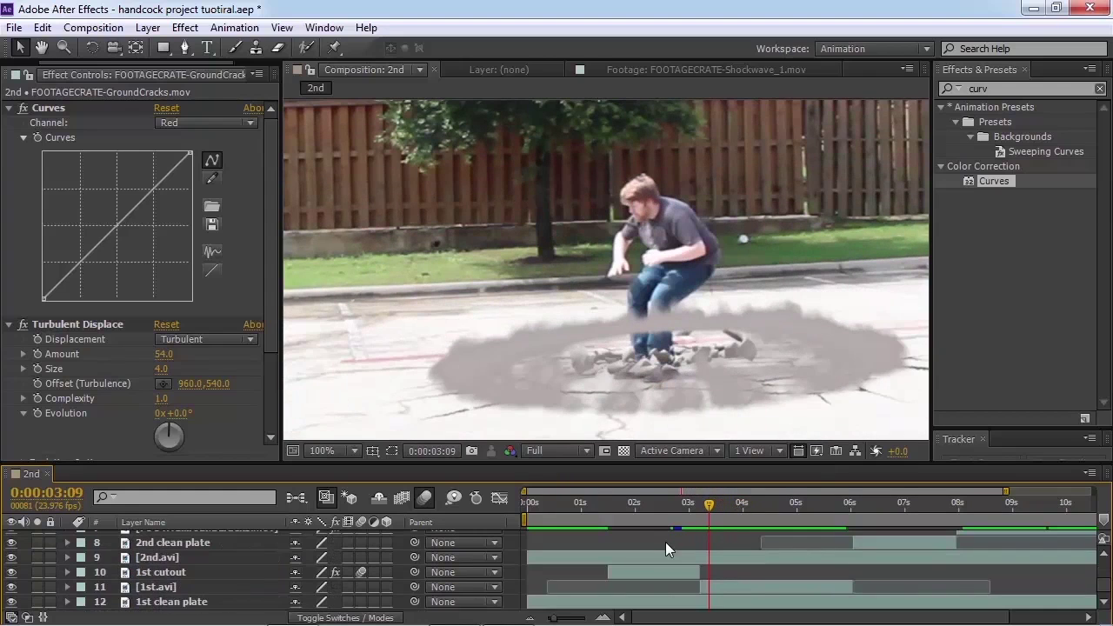
pyautogui.click(170, 588)
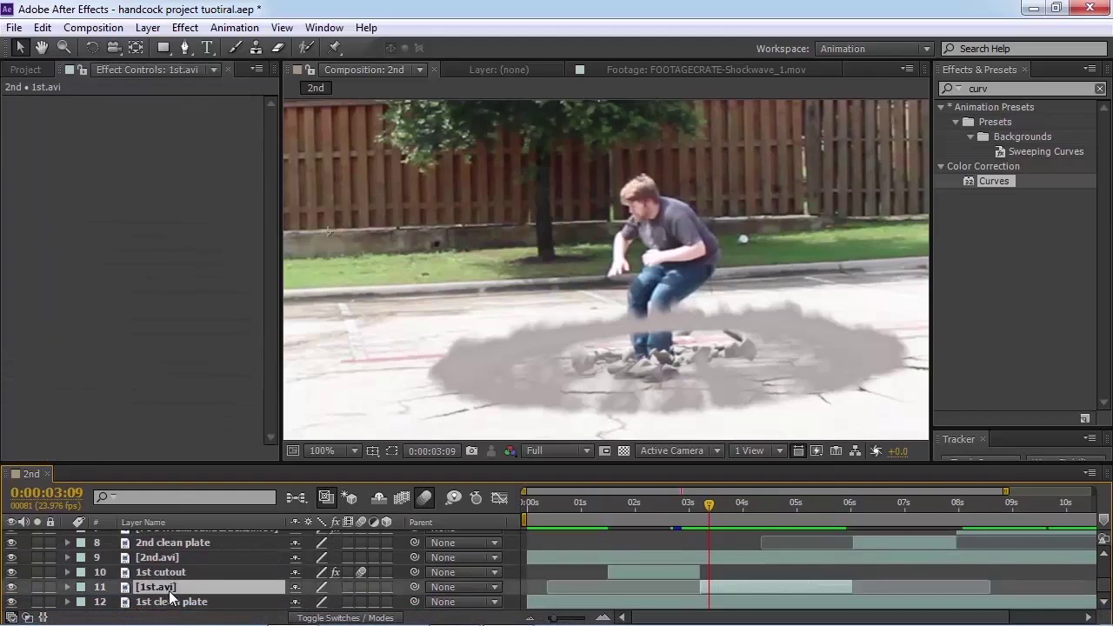
pyautogui.scroll(5, 169, 565)
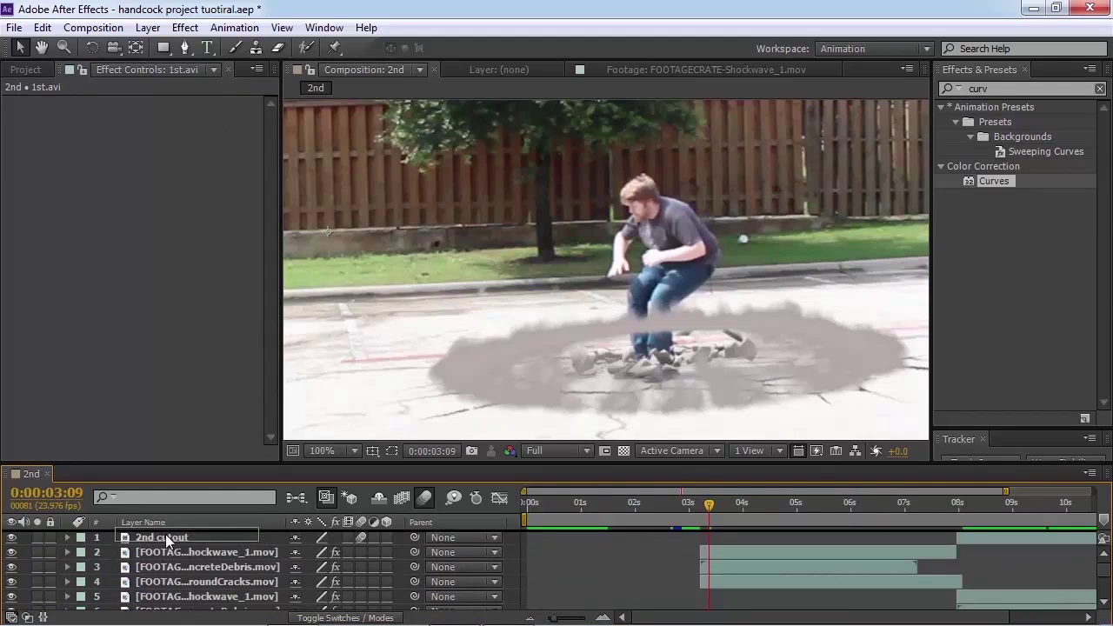
pyautogui.moveTo(167, 535); pyautogui.dragTo(170, 536)
# Step: Trim the end of the top 1st.avi copy to 0:00:04:14, where the man has run clear of the cracks
pyautogui.click(697, 512)
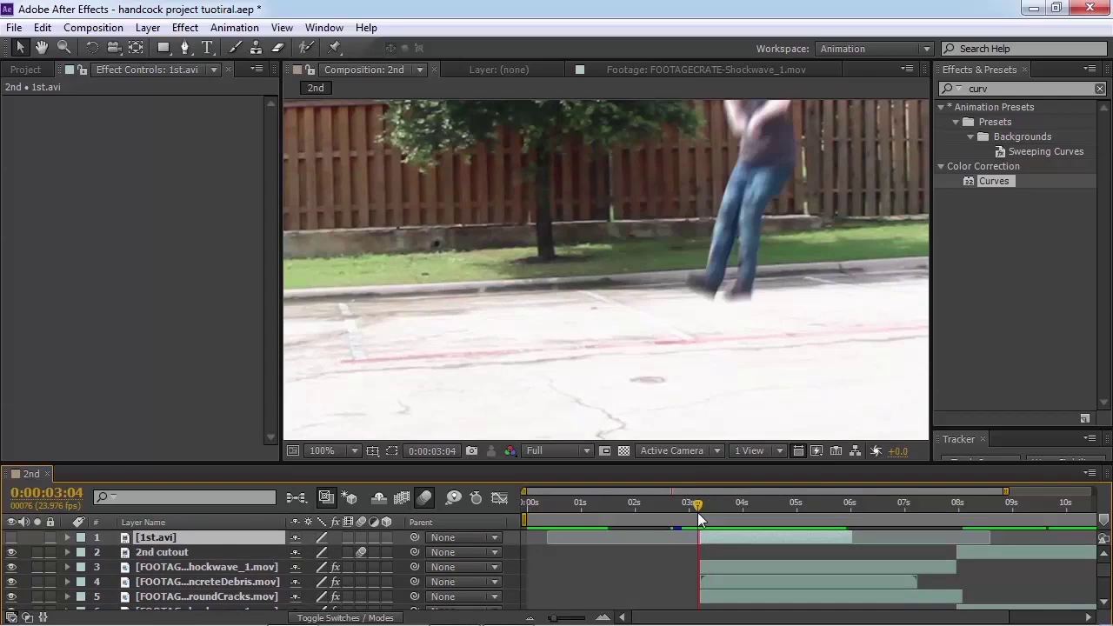
pyautogui.click(699, 513)
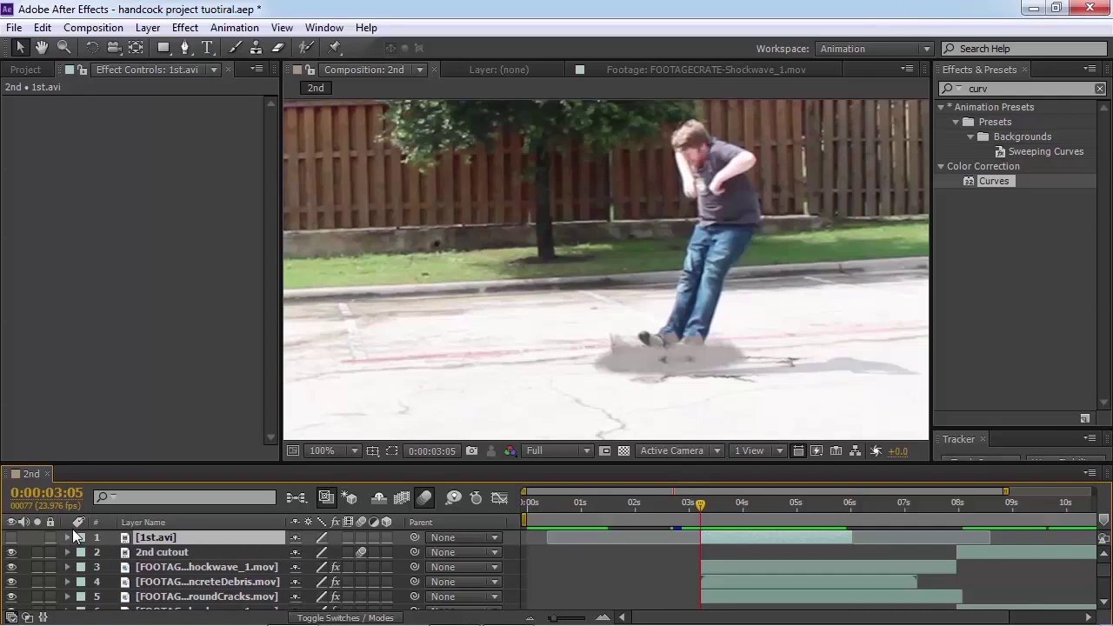
pyautogui.moveTo(700, 513); pyautogui.dragTo(774, 511)
pyautogui.press('h')
pyautogui.moveTo(690, 355); pyautogui.dragTo(716, 367)
pyautogui.press('v')
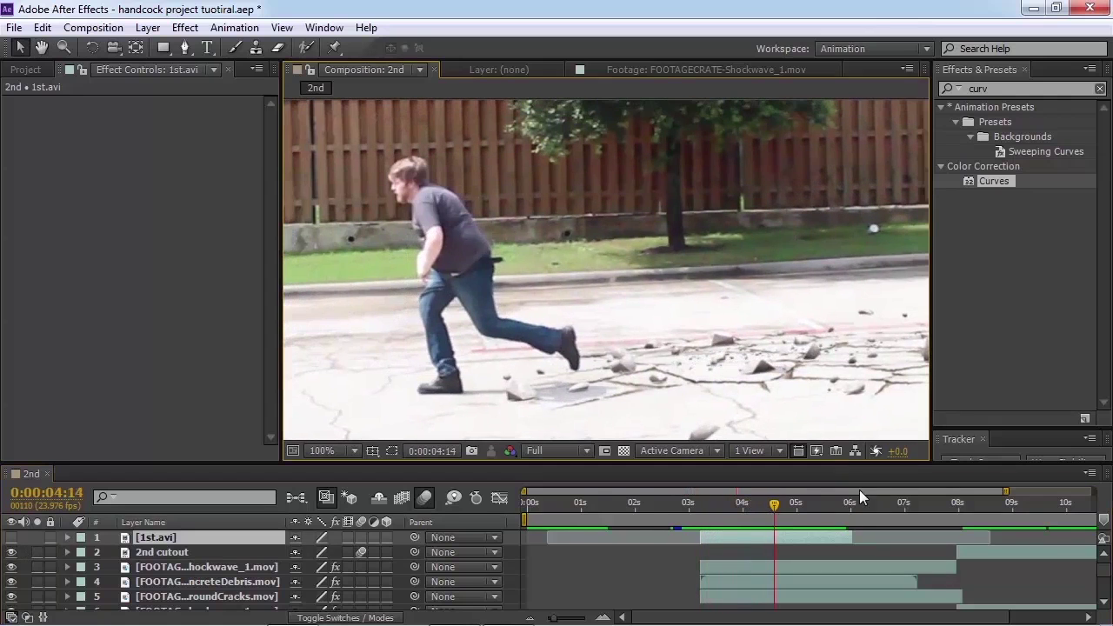
pyautogui.moveTo(848, 540); pyautogui.dragTo(774, 537)
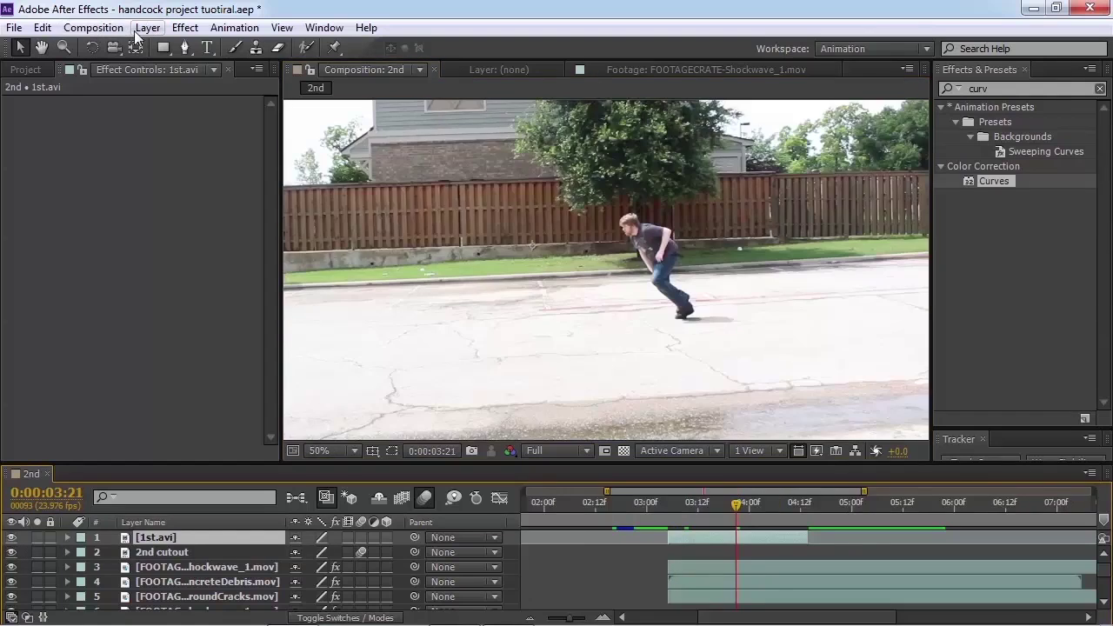
# Step: Pre-compose the top 1st.avi copy as Roto, moving all attributes into the new composition and opening it
pyautogui.click(148, 27)
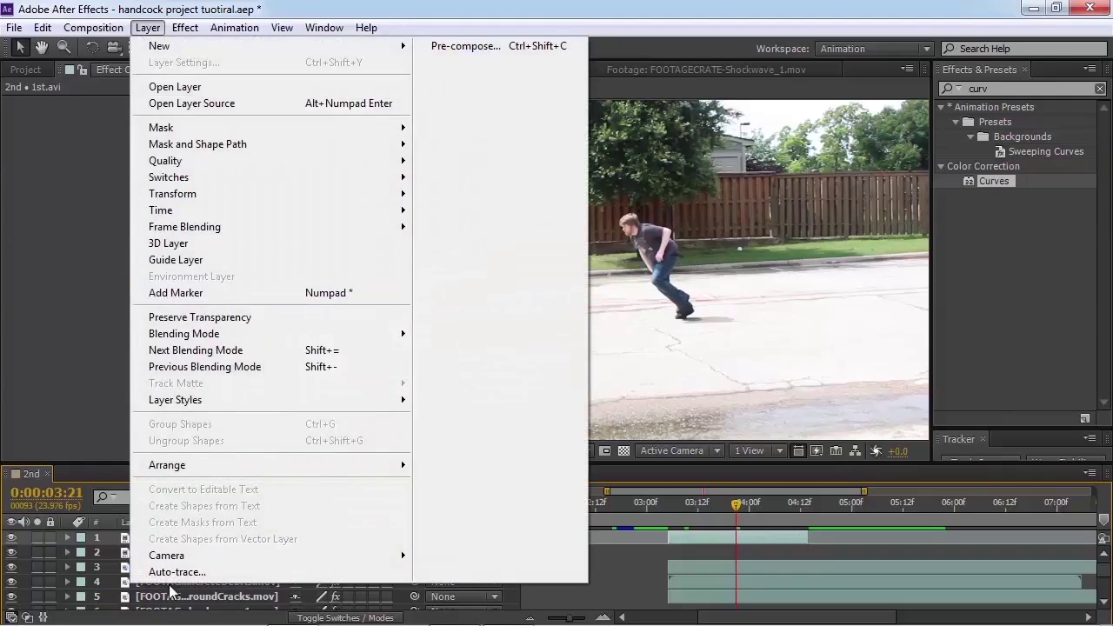
pyautogui.click(491, 41)
pyautogui.write('Roto')
pyautogui.click(368, 280)
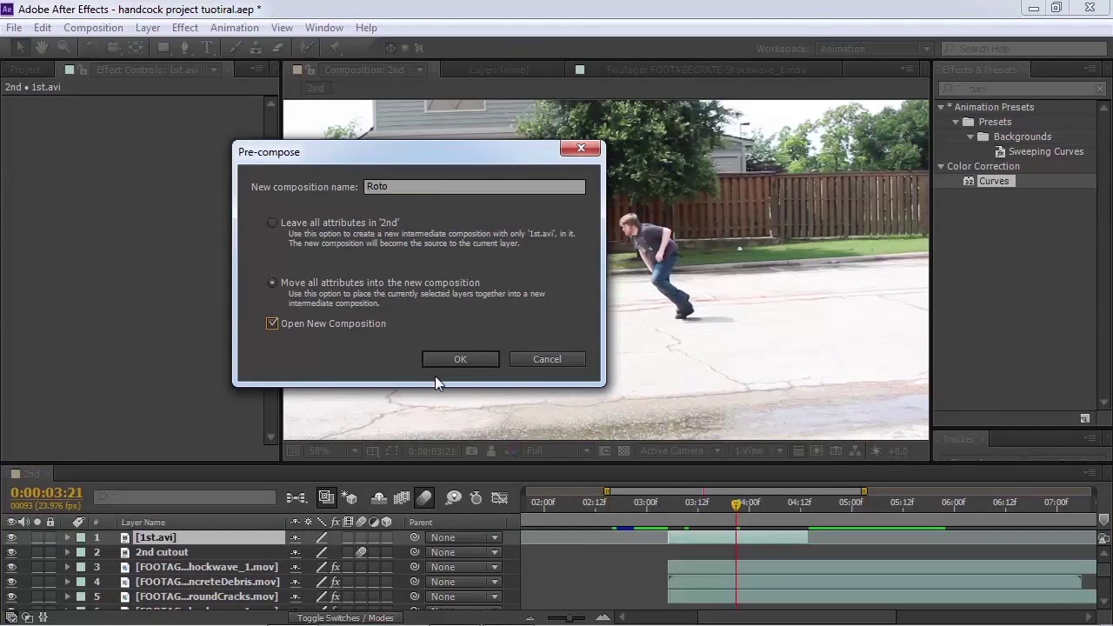
pyautogui.click(459, 360)
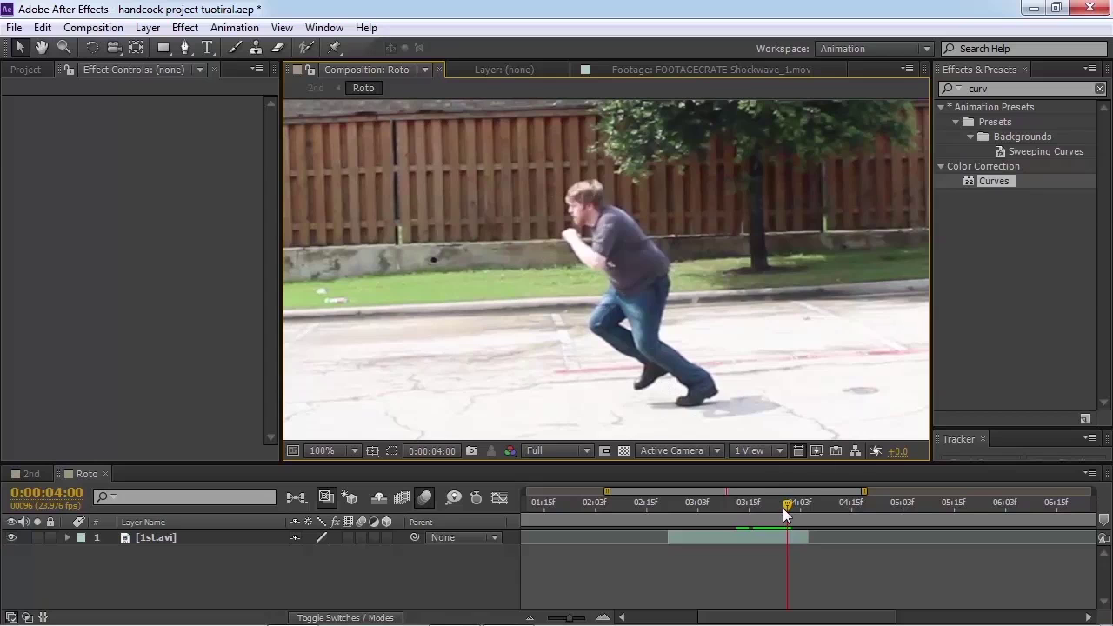
# Step: Duplicate the 1st.avi layer in the Roto composition at 0:00:03:13 and apply Keylight (1.2) to the upper copy
pyautogui.moveTo(782, 508); pyautogui.dragTo(740, 513)
pyautogui.press('space')
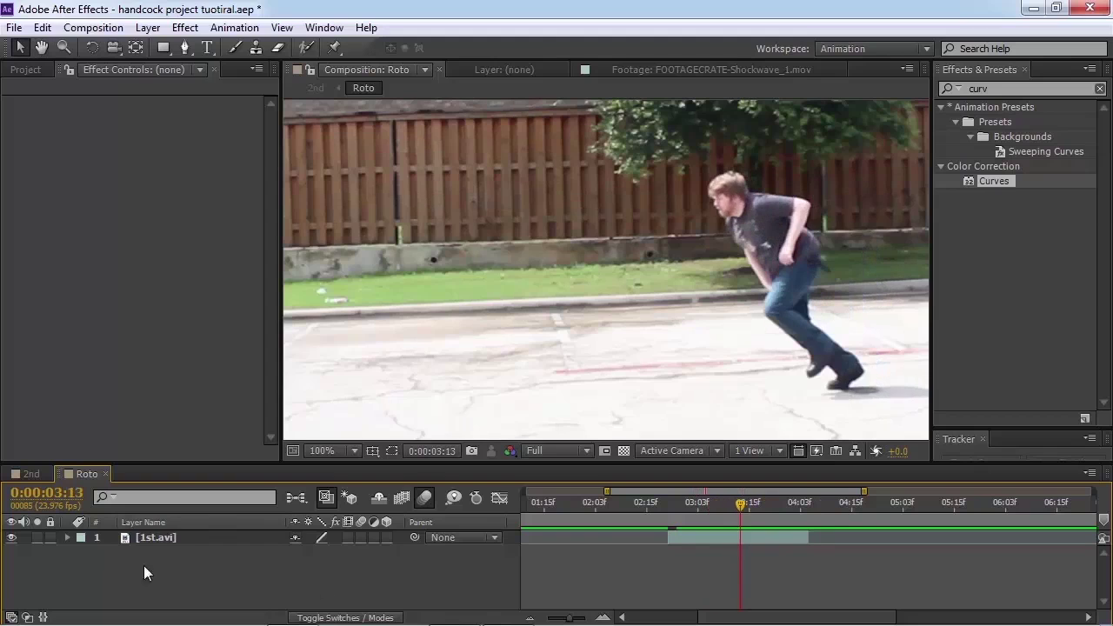
pyautogui.click(169, 536)
pyautogui.hotkey('ctrl', 'd')
pyautogui.click(986, 88)
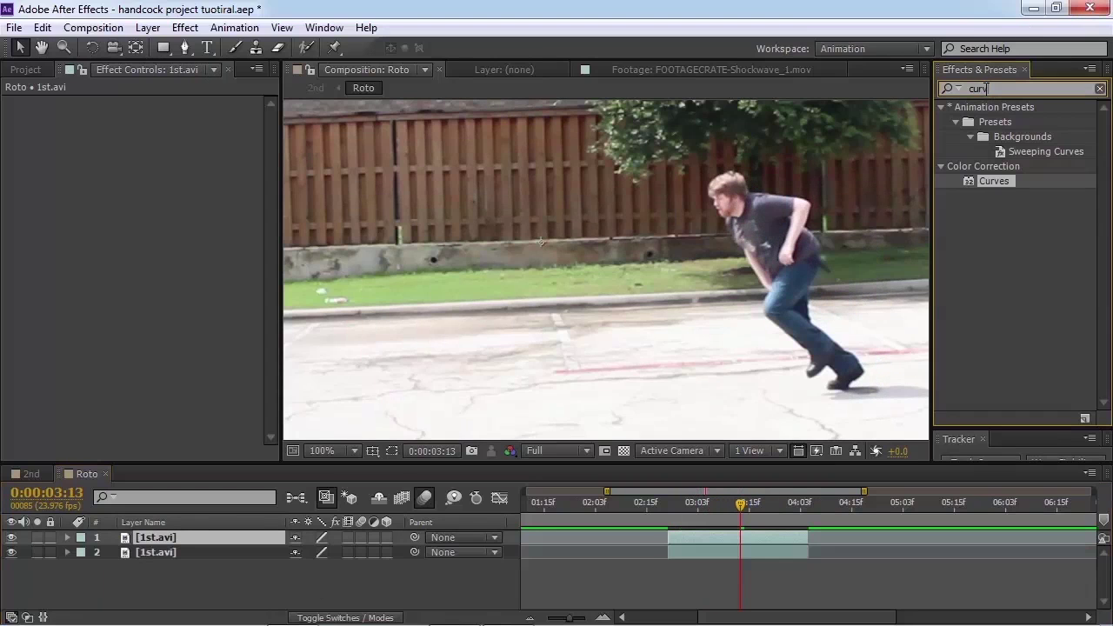
pyautogui.write('keyl')
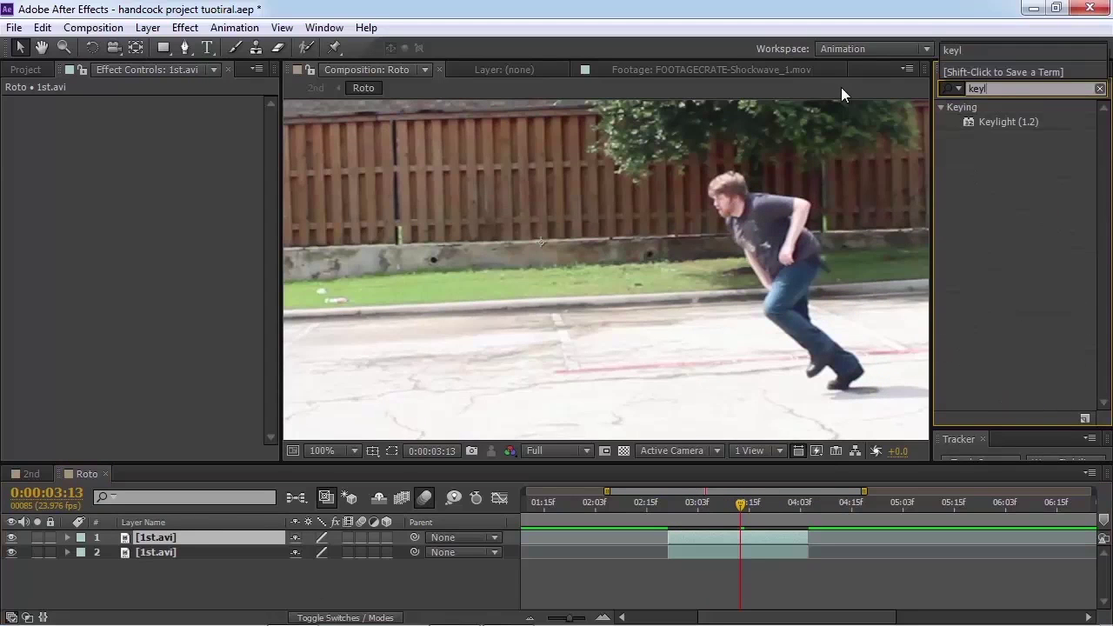
pyautogui.doubleClick(1007, 121)
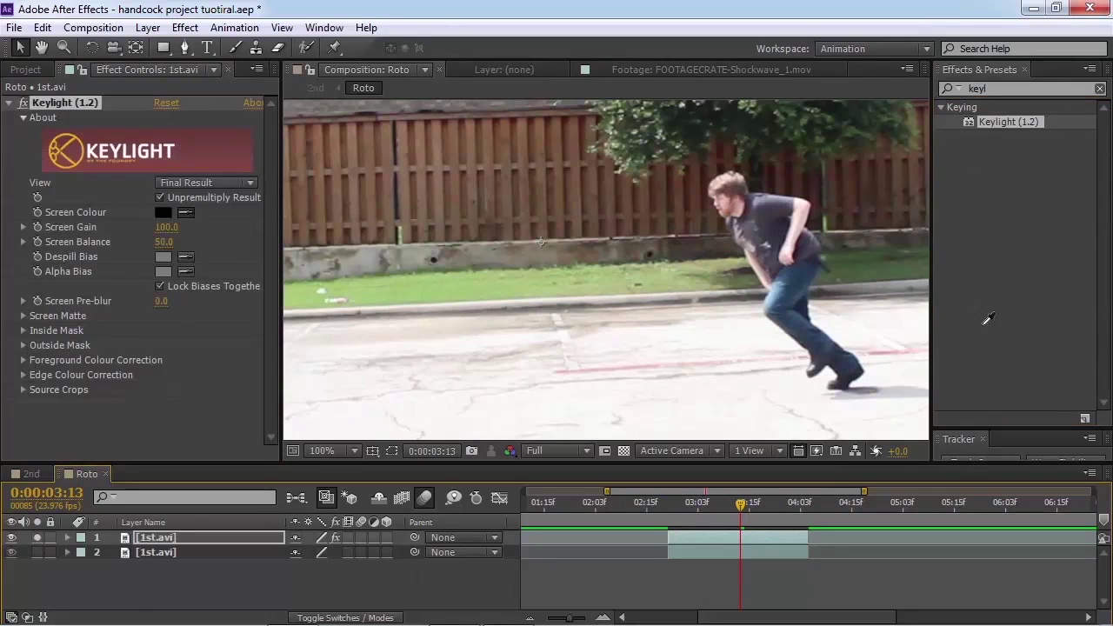
# Step: Sample the blue of the man's jeans as Keylight's screen colour and set its view to Screen Matte
pyautogui.click(793, 302)
pyautogui.click(176, 182)
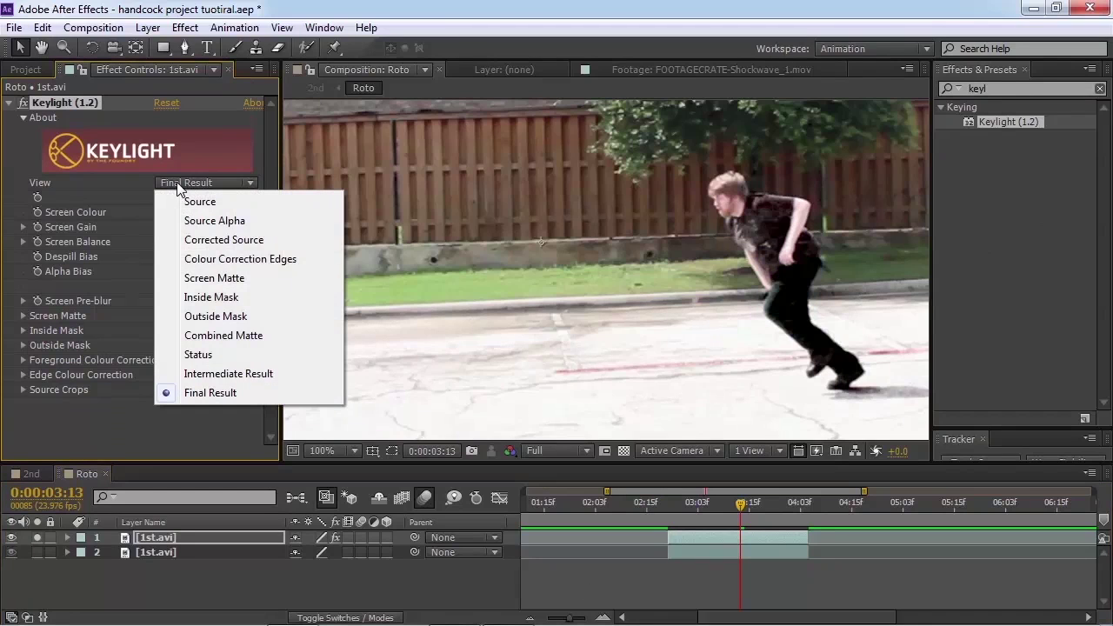
pyautogui.click(241, 278)
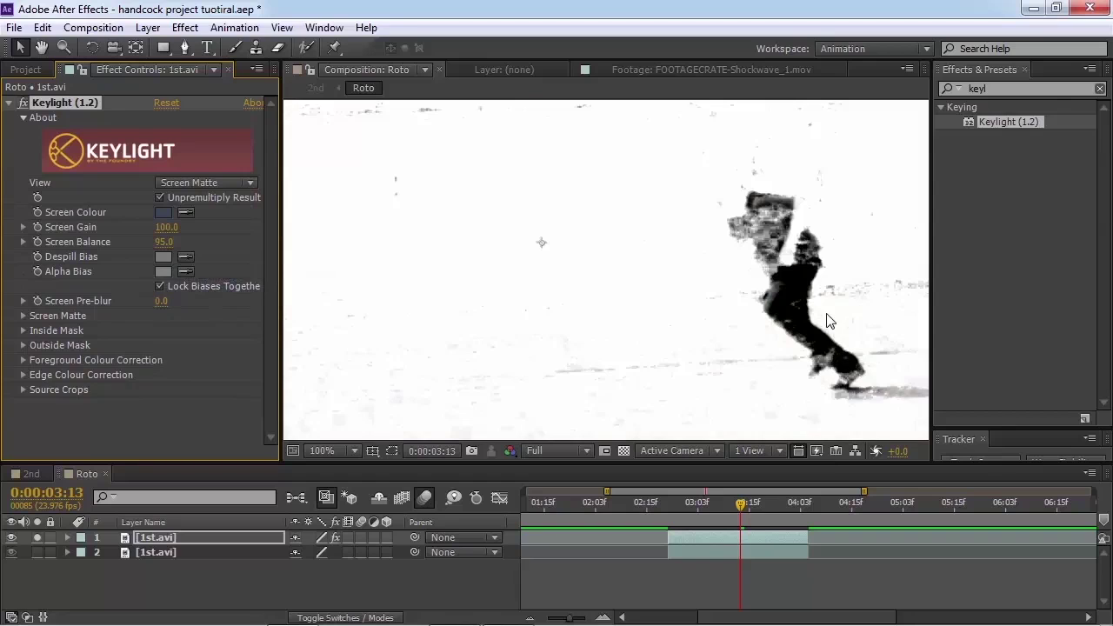
# Step: Set Keylight's Screen Matte clipping to Clip Black 63 and Clip White 62, isolating the man's legs in white
pyautogui.press('h')
pyautogui.moveTo(829, 321); pyautogui.dragTo(723, 297)
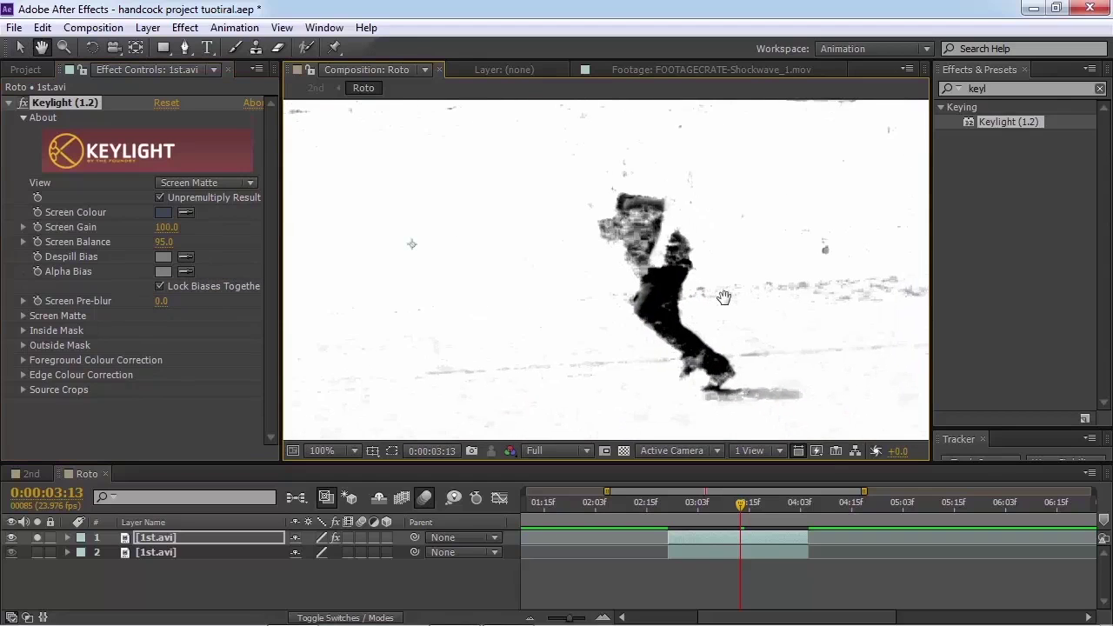
pyautogui.press('v')
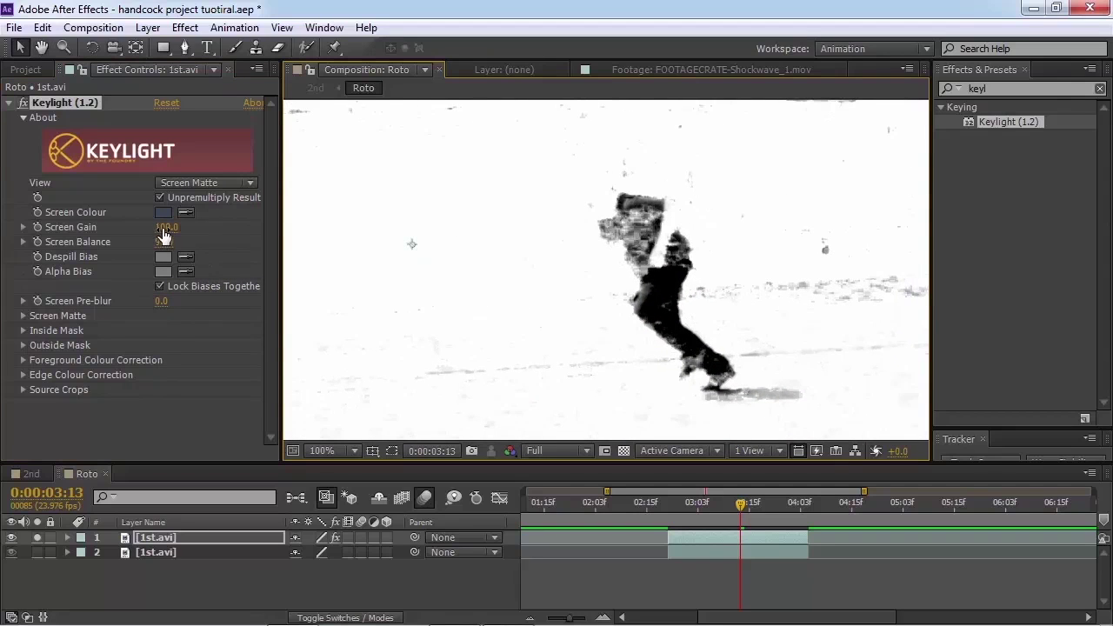
pyautogui.click(23, 316)
pyautogui.moveTo(163, 330); pyautogui.dragTo(129, 341)
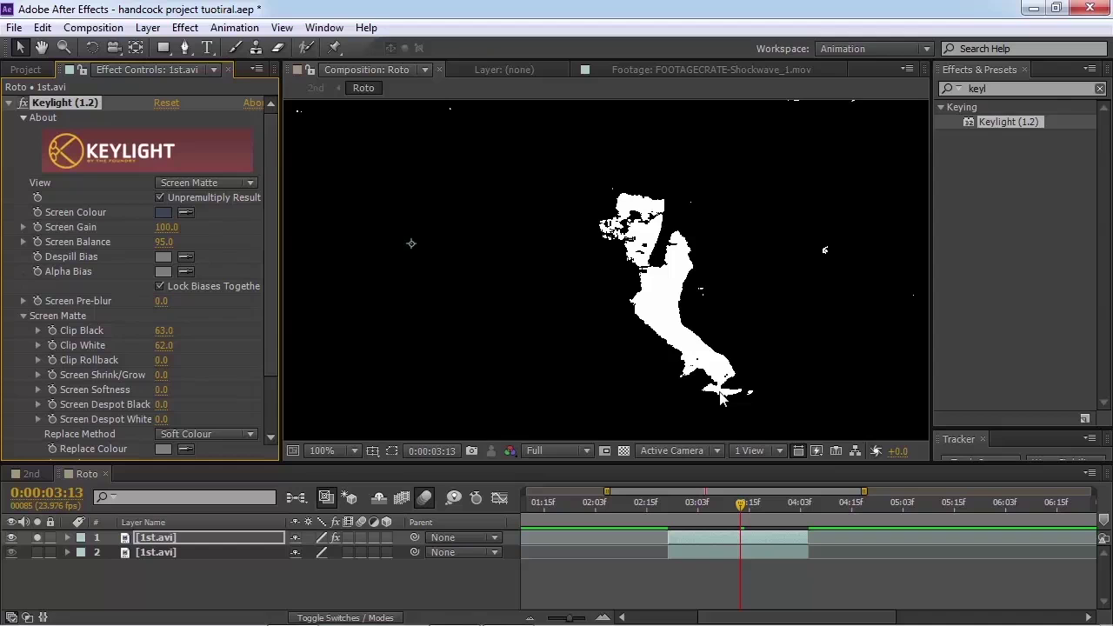
pyautogui.moveTo(717, 393); pyautogui.dragTo(682, 363)
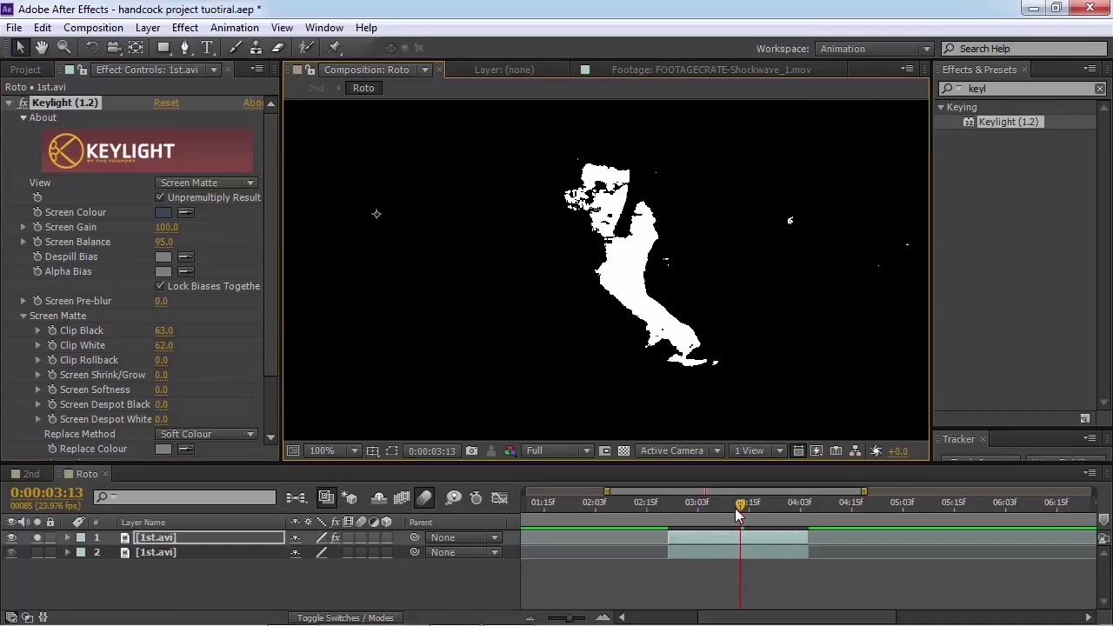
# Step: At 0:00:03:17, set the lower 1st.avi layer to use the keyed upper copy as its Luma Matte
pyautogui.moveTo(737, 513); pyautogui.dragTo(766, 515)
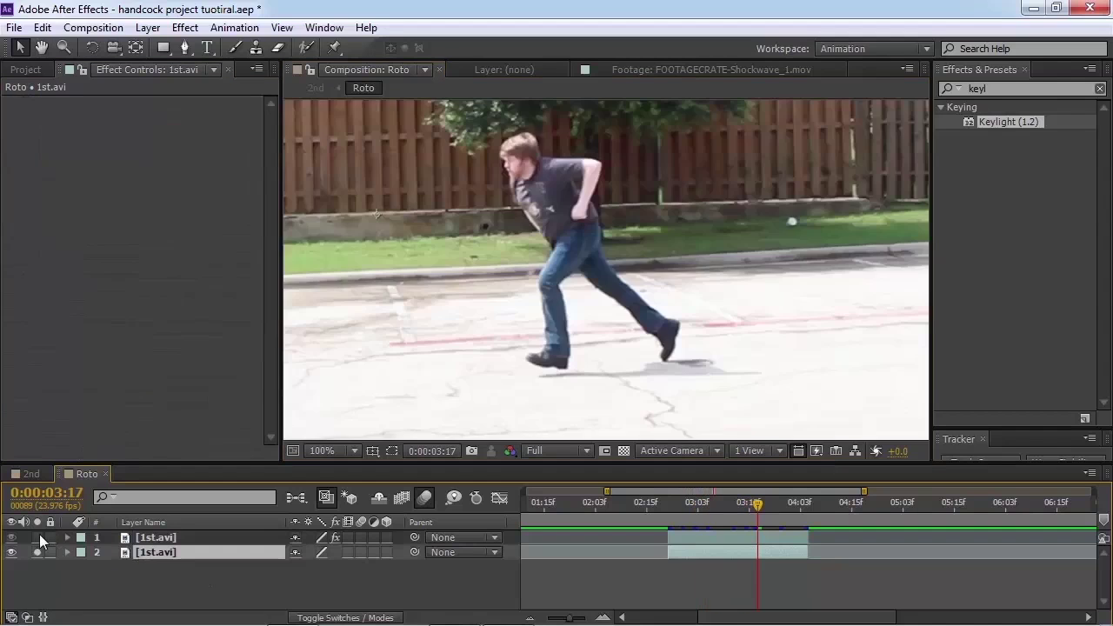
pyautogui.click(37, 537)
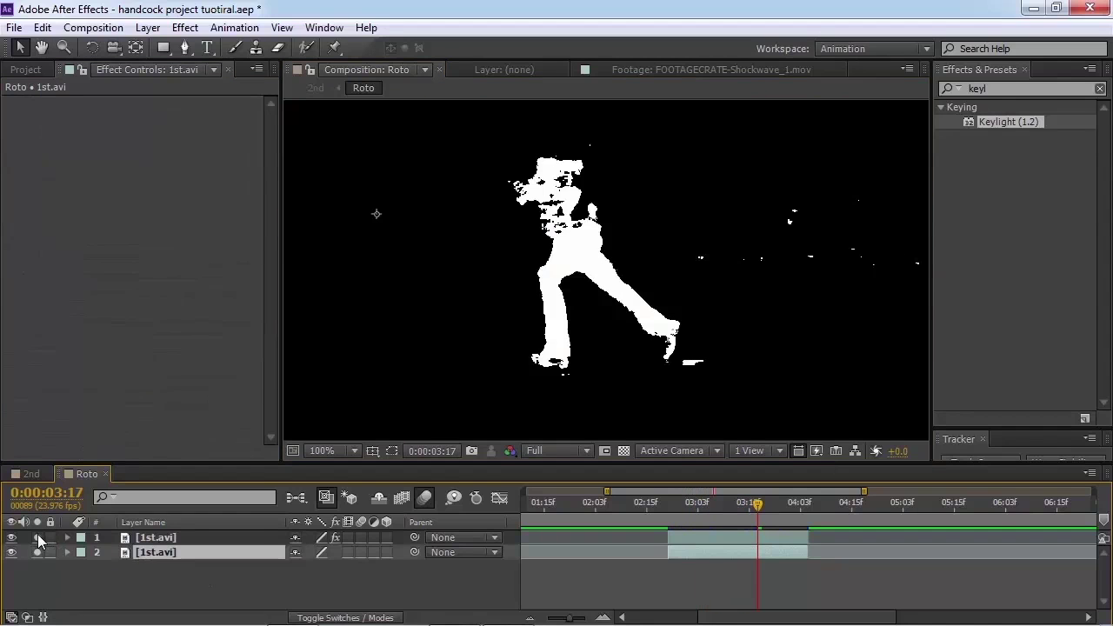
pyautogui.click(345, 618)
pyautogui.click(407, 551)
pyautogui.click(430, 517)
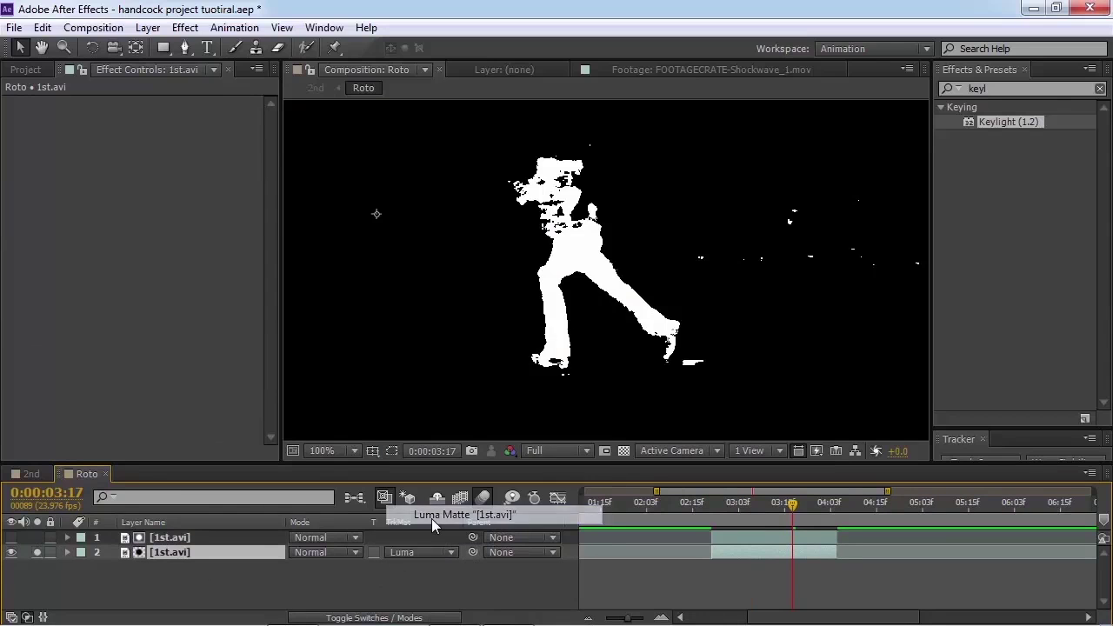
# Step: Apply Fast Blur to the upper 1st.avi matte layer with Blurriness 2.0 to soften the cutout edges
pyautogui.click(161, 537)
pyautogui.click(1018, 88)
pyautogui.write('f')
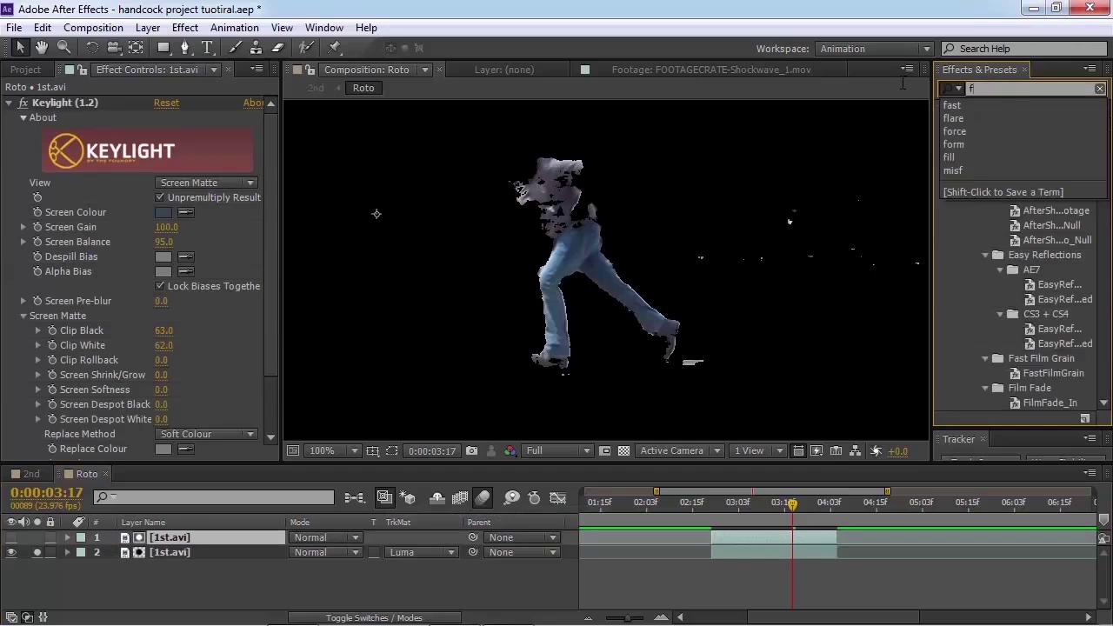
pyautogui.write('ast')
pyautogui.doubleClick(996, 139)
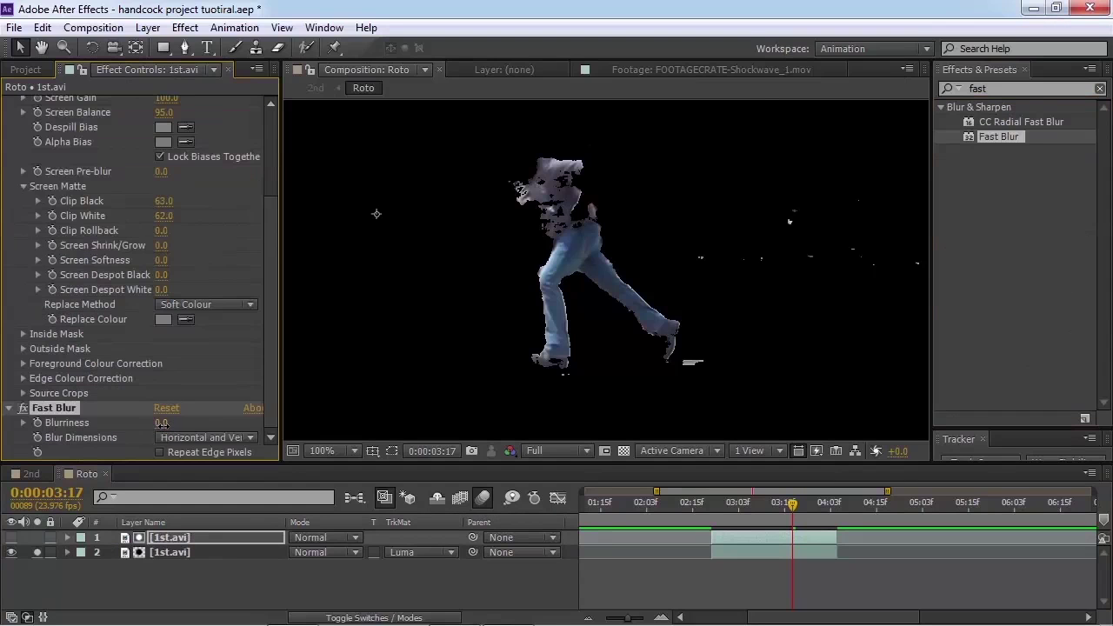
pyautogui.moveTo(163, 424); pyautogui.dragTo(164, 425)
pyautogui.scroll(2, 606, 285)
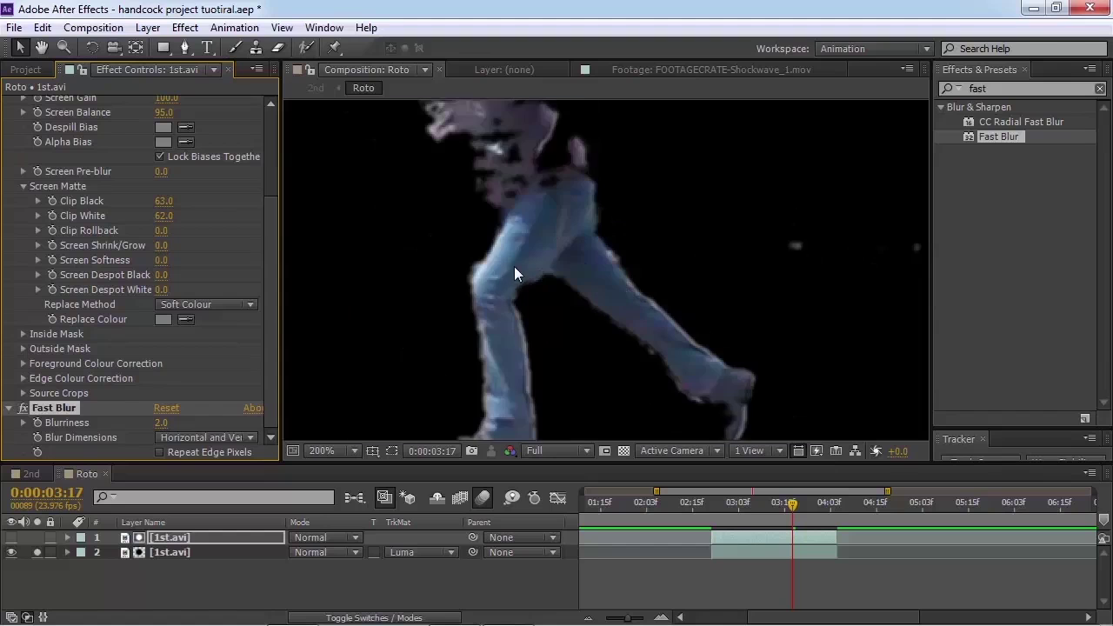
pyautogui.scroll(-1, 514, 272)
# Step: Check the Roto layer in the 2nd composition around the landing by toggling its visibility and previewing the smoke passage
pyautogui.click(31, 473)
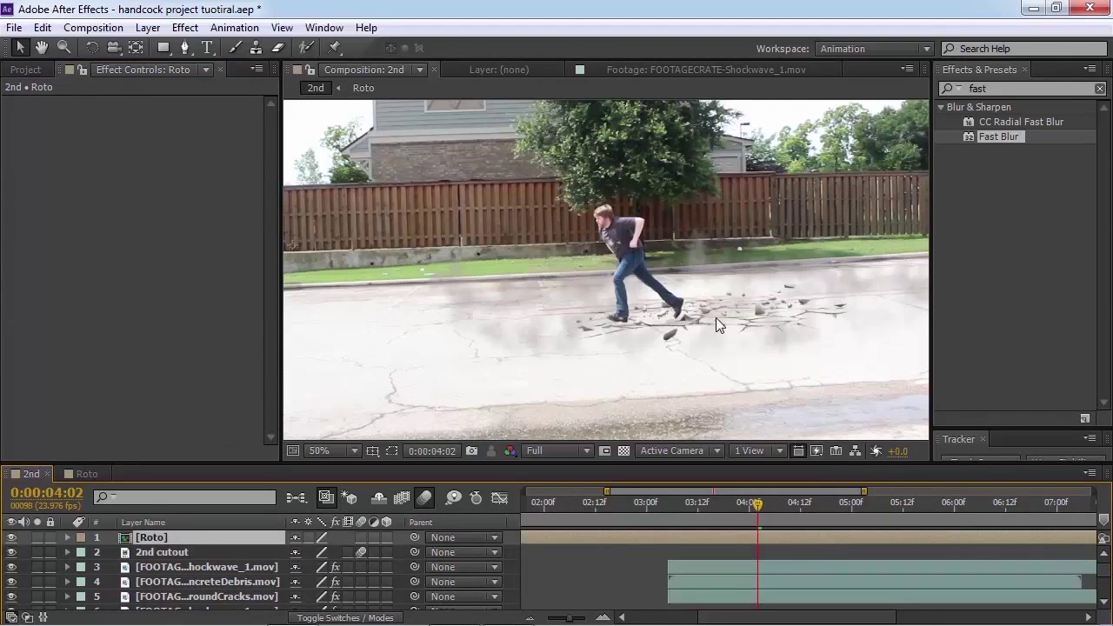
pyautogui.moveTo(733, 503); pyautogui.dragTo(757, 524)
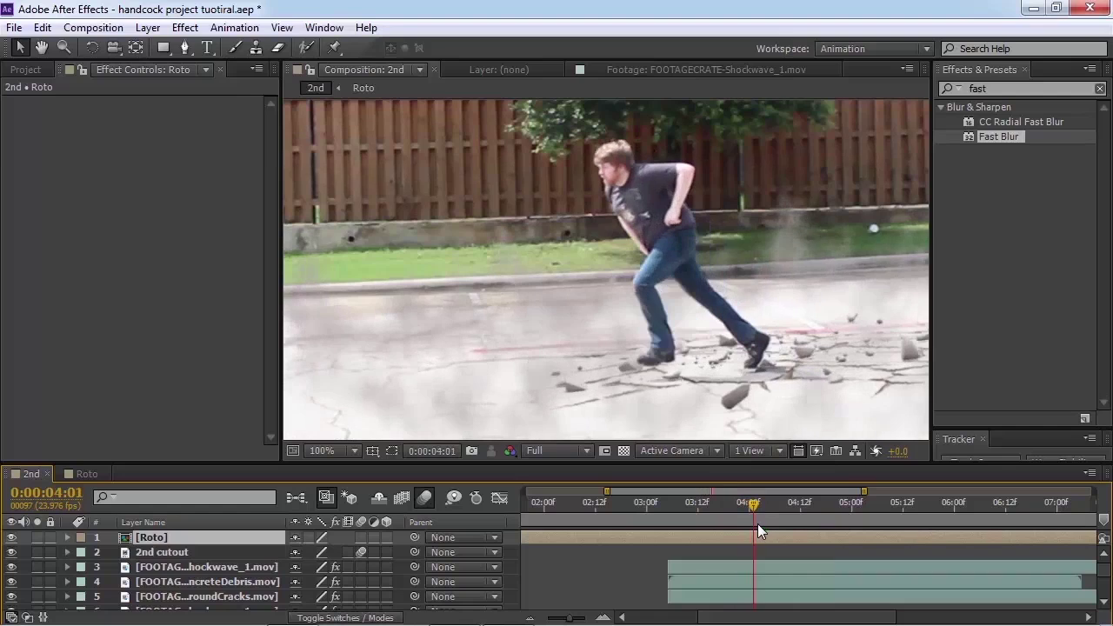
pyautogui.click(11, 538)
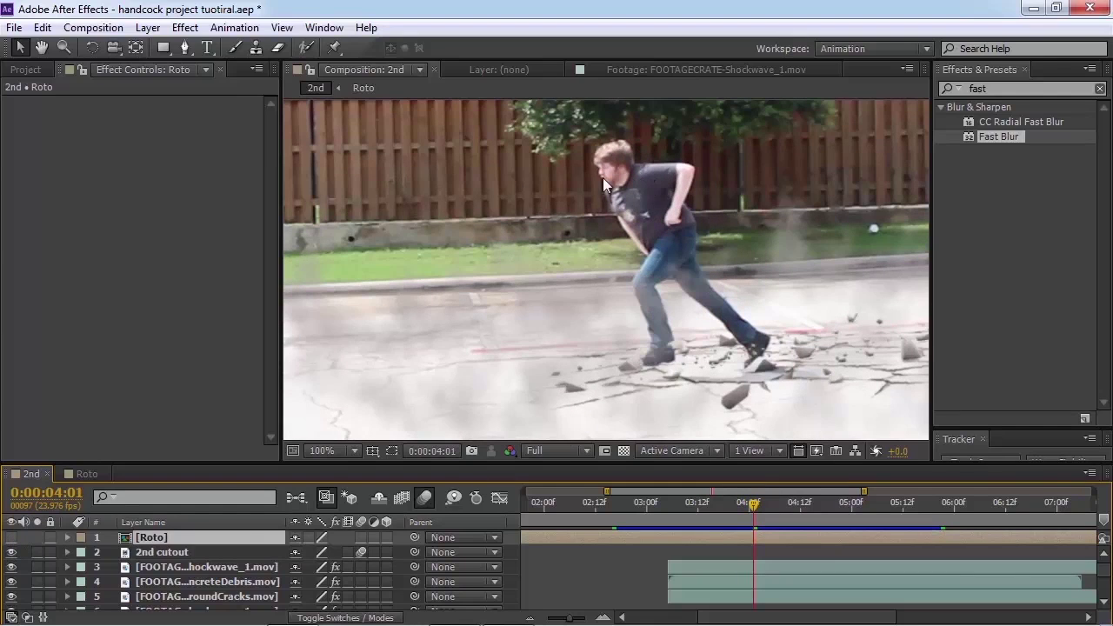
pyautogui.click(11, 538)
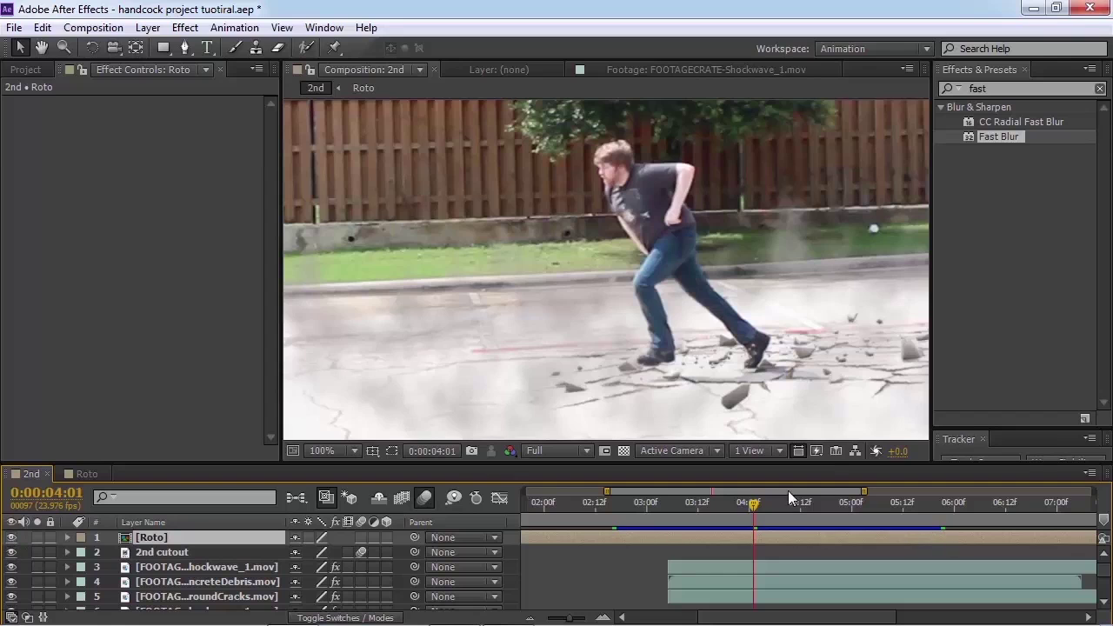
pyautogui.moveTo(741, 508); pyautogui.dragTo(701, 509)
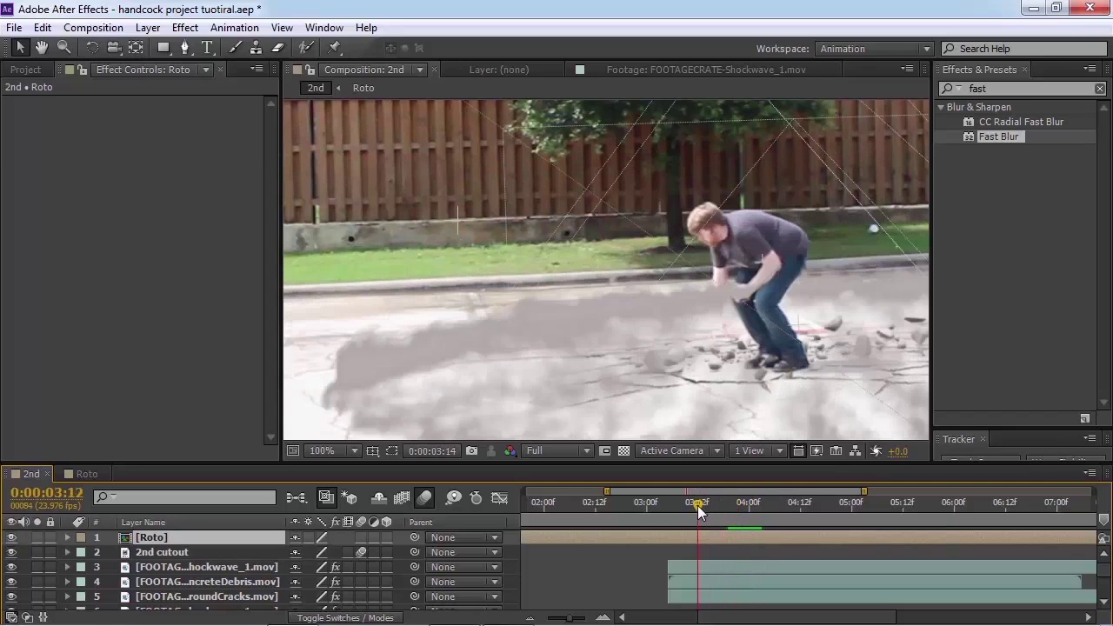
pyautogui.press('space')
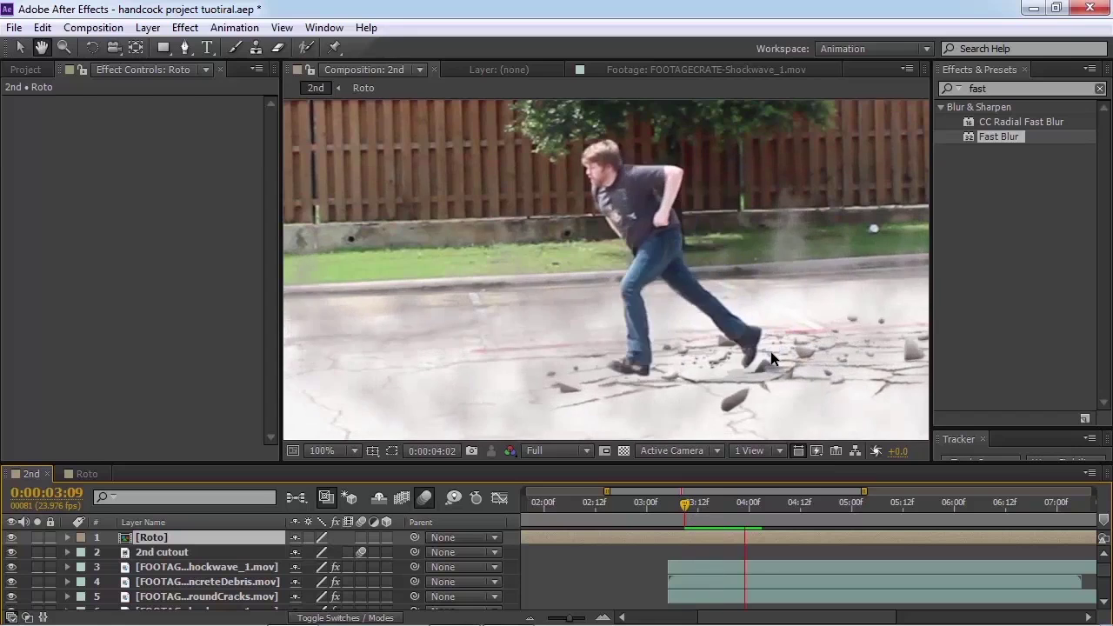
pyautogui.press('space')
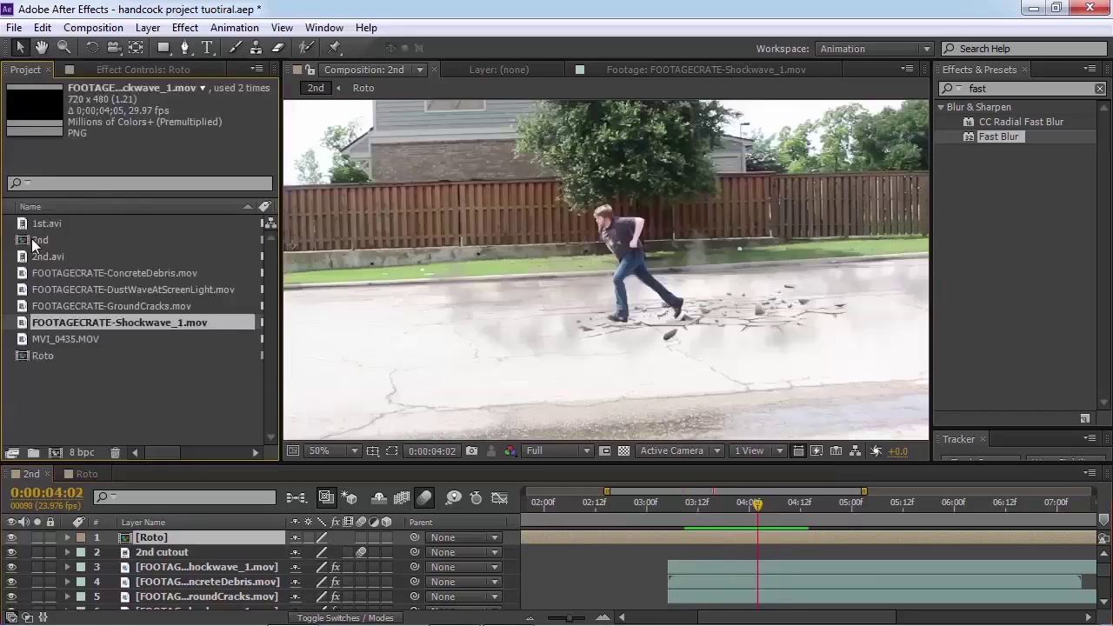
# Step: Create a new composition from 2nd, name it Main Comp and set its size to 1280 x 720 px
pyautogui.click(39, 239)
pyautogui.moveTo(41, 240); pyautogui.dragTo(54, 452)
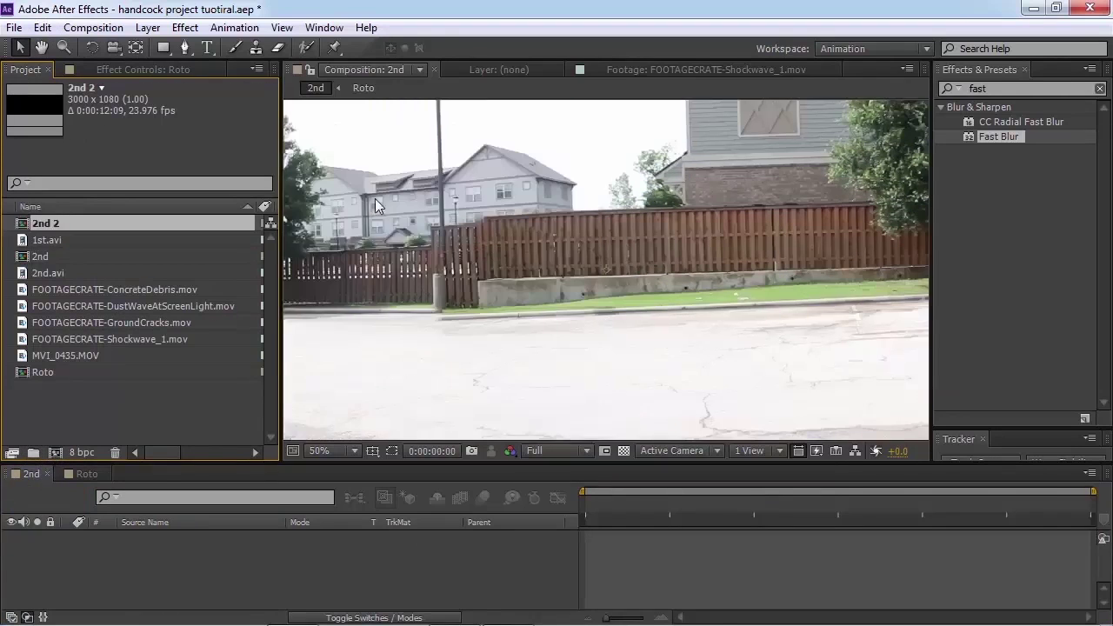
pyautogui.hotkey('ctrl', 'k')
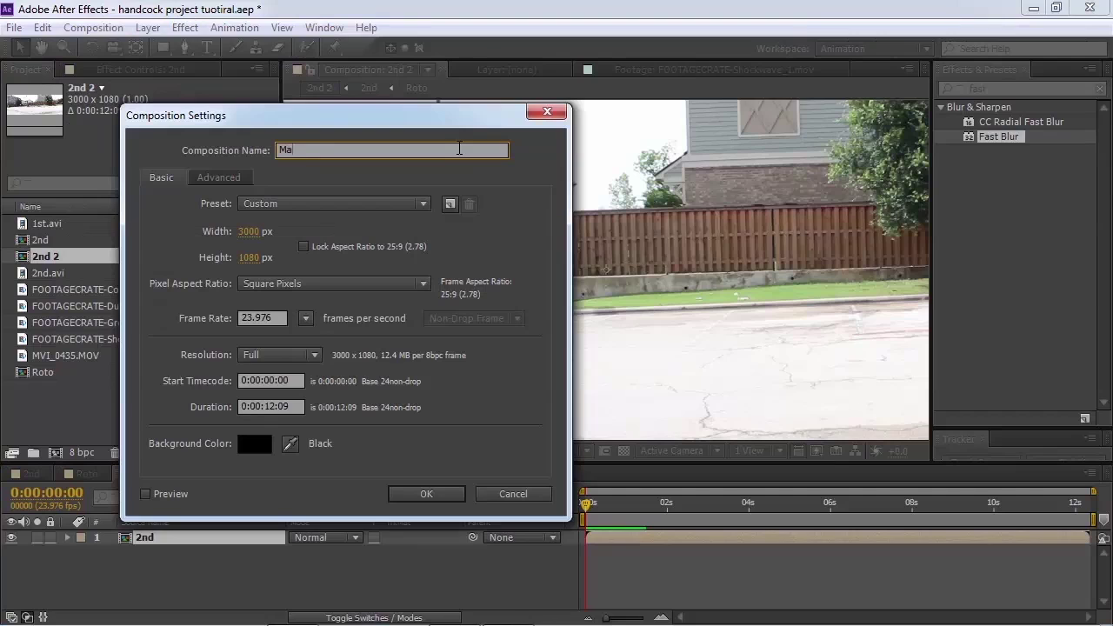
pyautogui.click(250, 233)
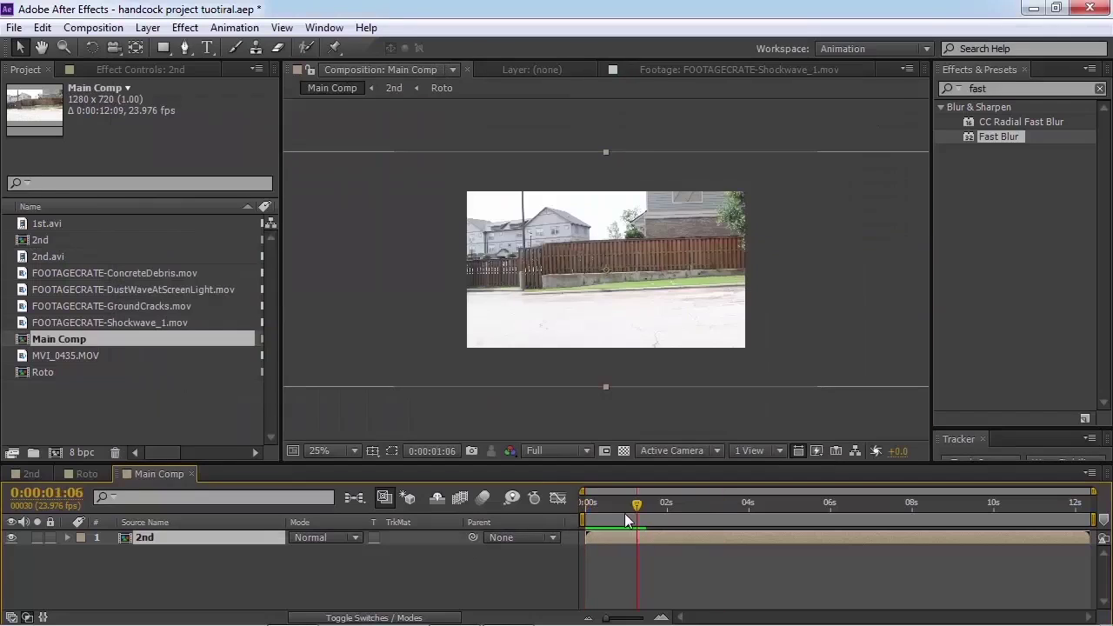
# Step: Keyframe the 2nd layer's Position at -80, 356 for the landing and at -160, 504 on 0:00:02:20 for the fall
pyautogui.moveTo(721, 325); pyautogui.dragTo(543, 330)
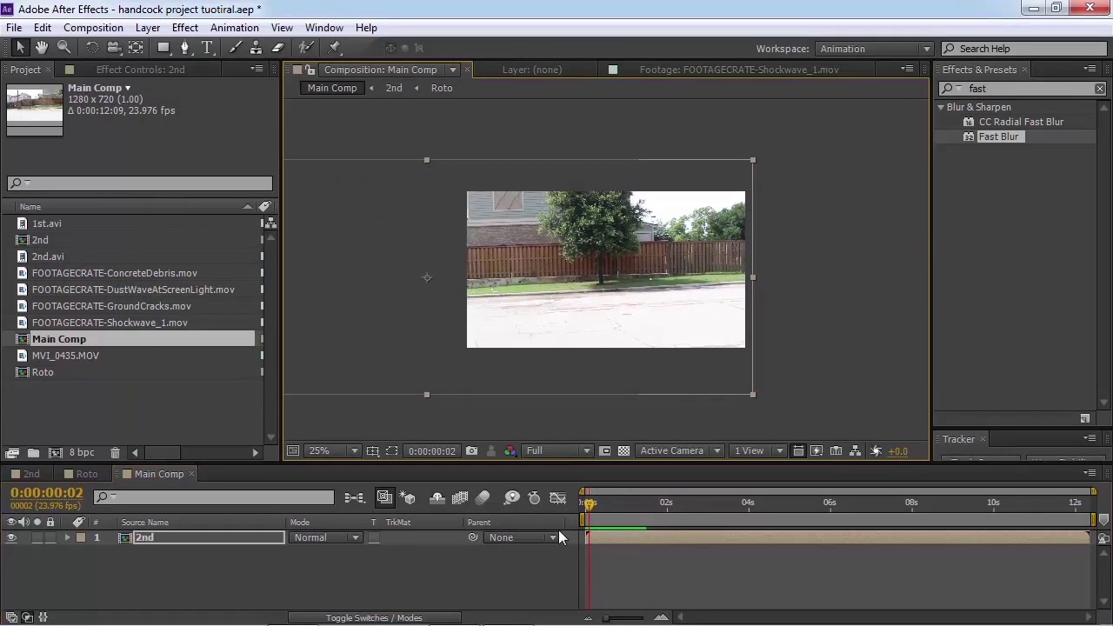
pyautogui.moveTo(615, 513); pyautogui.dragTo(713, 522)
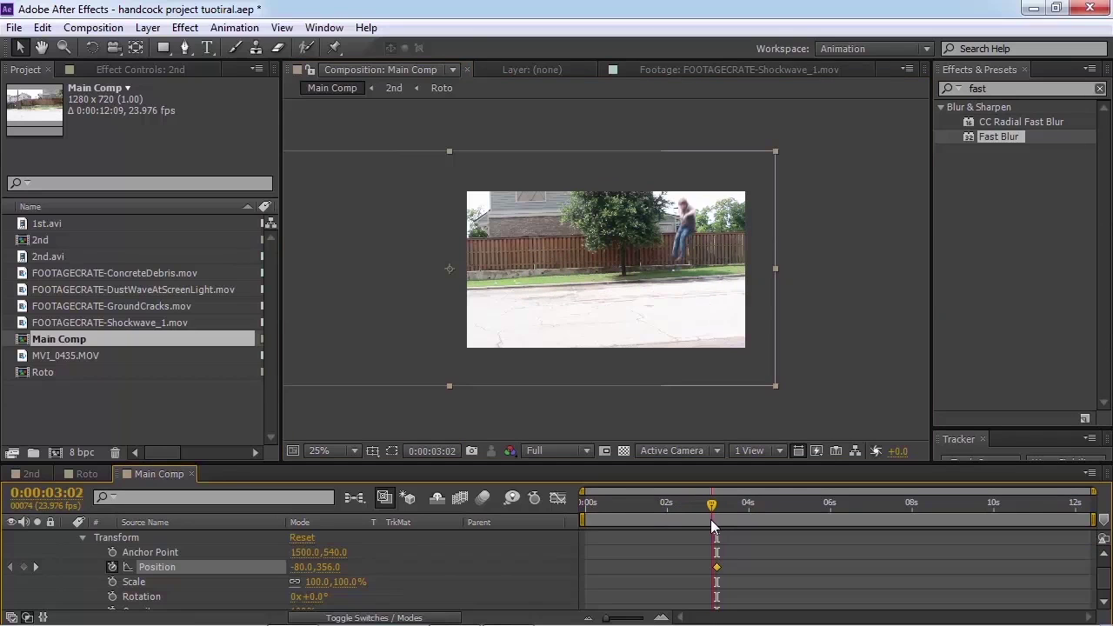
pyautogui.moveTo(711, 519); pyautogui.dragTo(701, 521)
pyautogui.moveTo(706, 315); pyautogui.dragTo(690, 354)
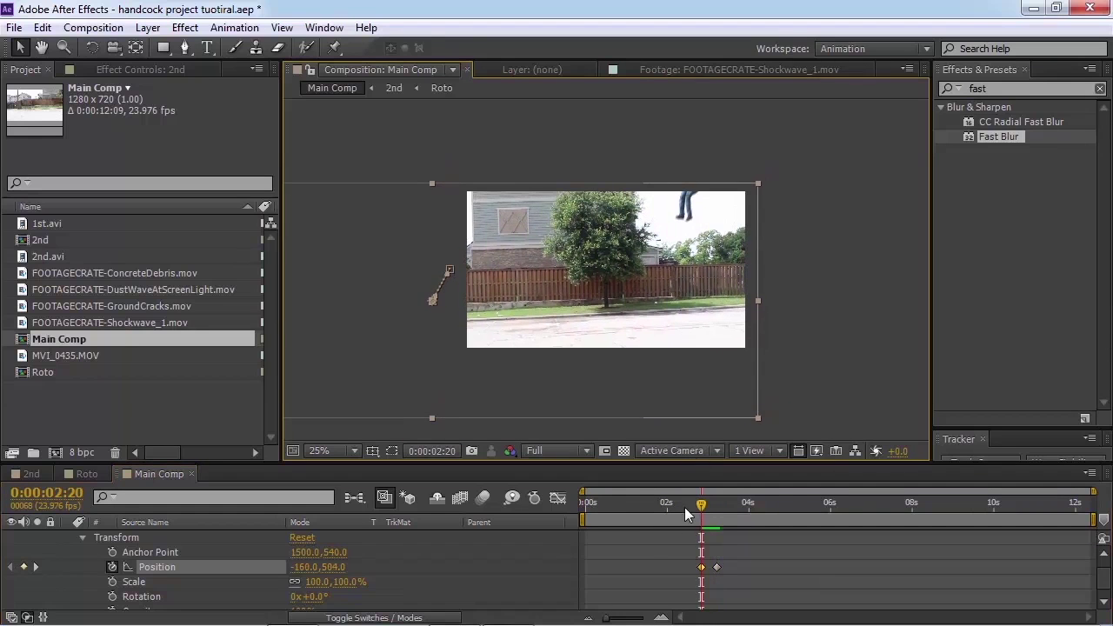
# Step: Hold the 2nd layer's Position at -80, 356 on 0:00:04:00 and pan it to 1356, 308 at 0:00:07:10
pyautogui.moveTo(701, 504); pyautogui.dragTo(748, 538)
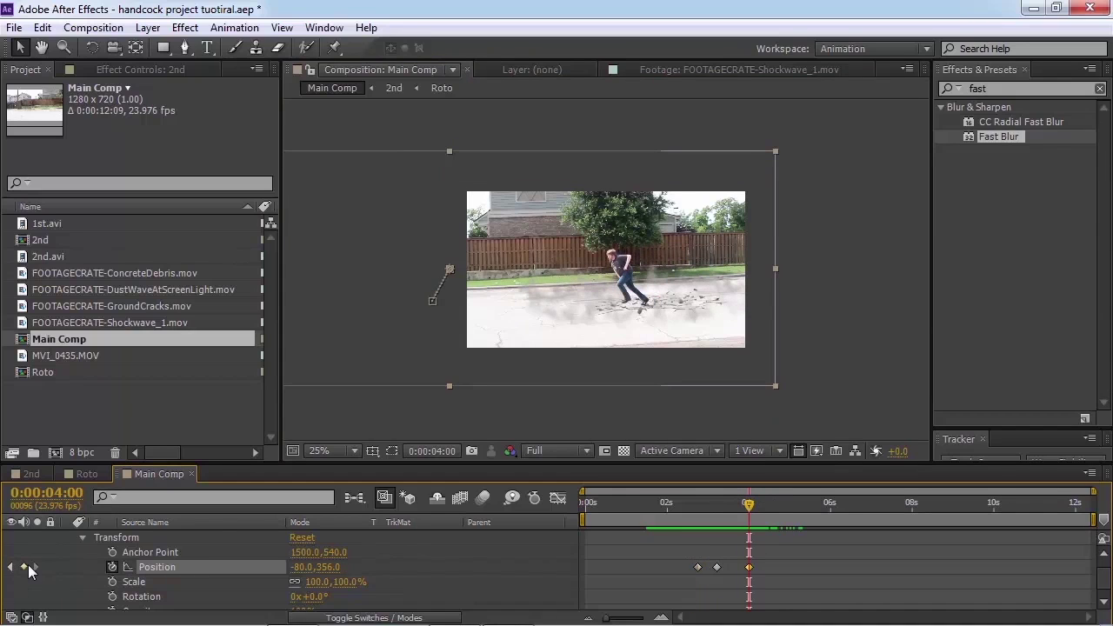
pyautogui.click(886, 511)
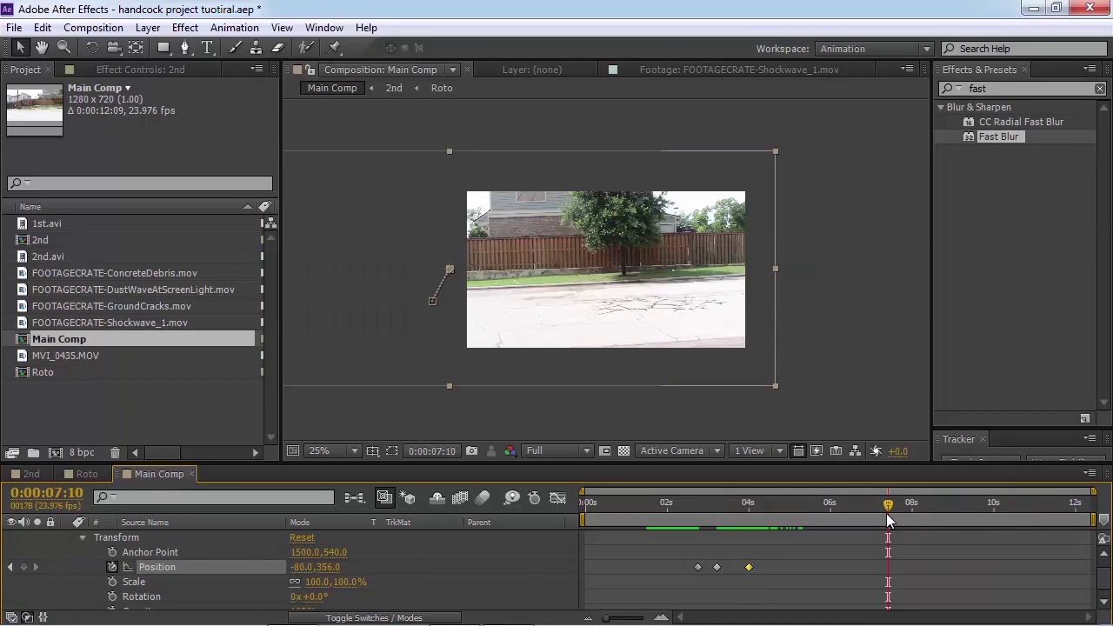
pyautogui.moveTo(886, 511); pyautogui.dragTo(889, 510)
pyautogui.moveTo(775, 268); pyautogui.dragTo(761, 255)
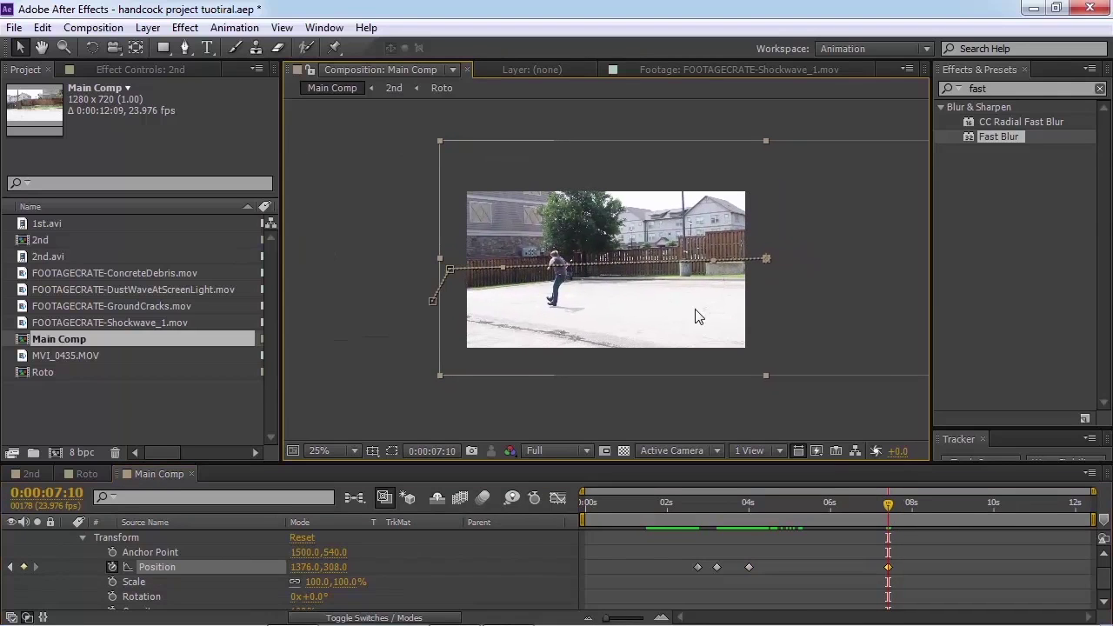
# Step: Hold the Position with a keyframe at 0:00:07:23 and follow the leap with Position 1460, 488 at 0:00:08:08
pyautogui.moveTo(914, 510)
pyautogui.mouseDown()
pyautogui.moveTo(905, 510)
pyautogui.moveTo(914, 514)
pyautogui.mouseUp()
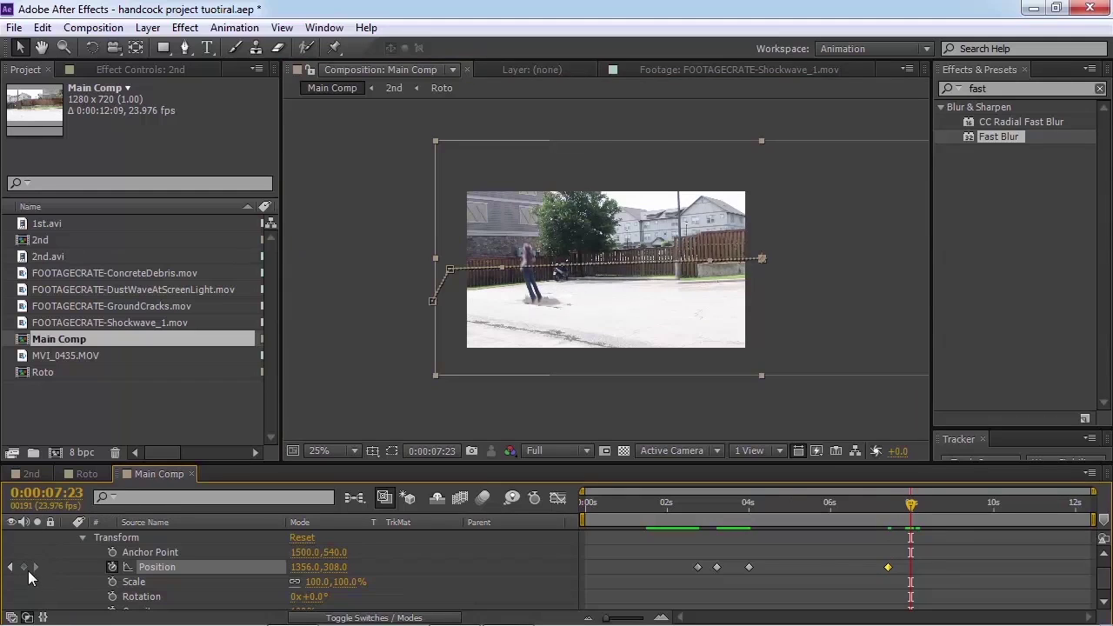
pyautogui.click(25, 567)
pyautogui.moveTo(911, 510); pyautogui.dragTo(926, 510)
pyautogui.moveTo(525, 240); pyautogui.dragTo(547, 280)
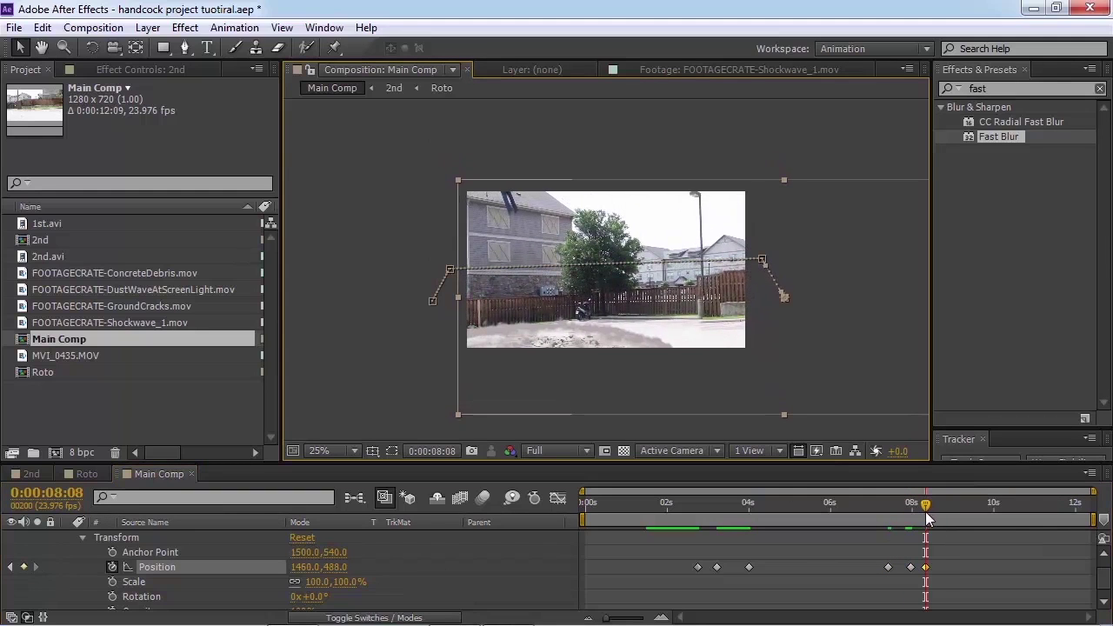
# Step: Apply Easy Ease to all Position keyframes, shift them a few frames later and preview the camera move
pyautogui.rightClick(697, 567)
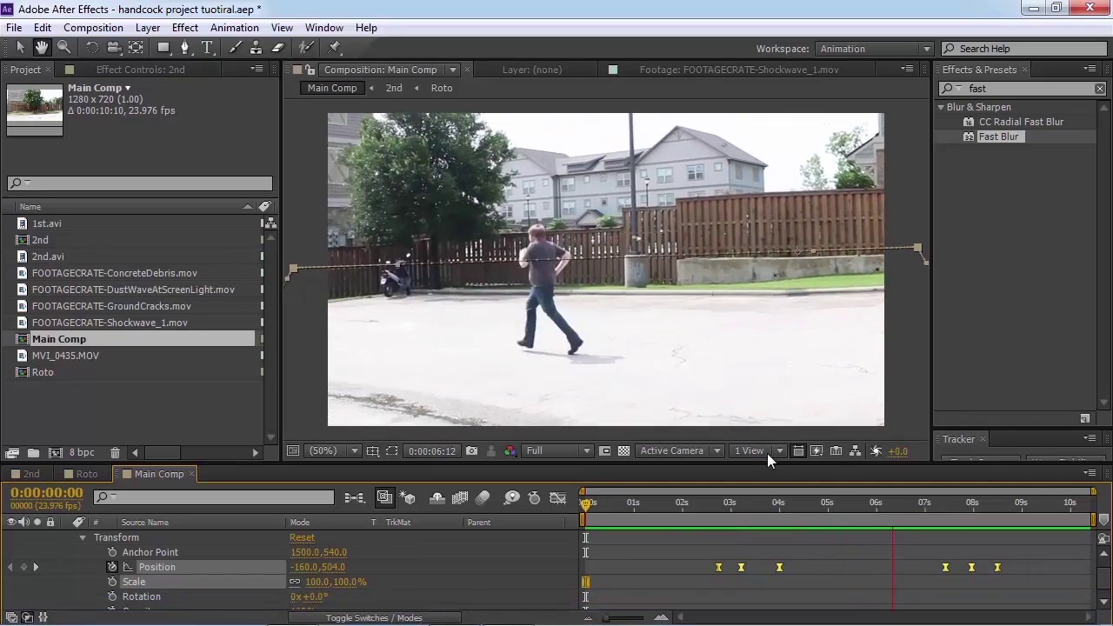
pyautogui.click(886, 513)
pyautogui.moveTo(885, 517); pyautogui.dragTo(745, 529)
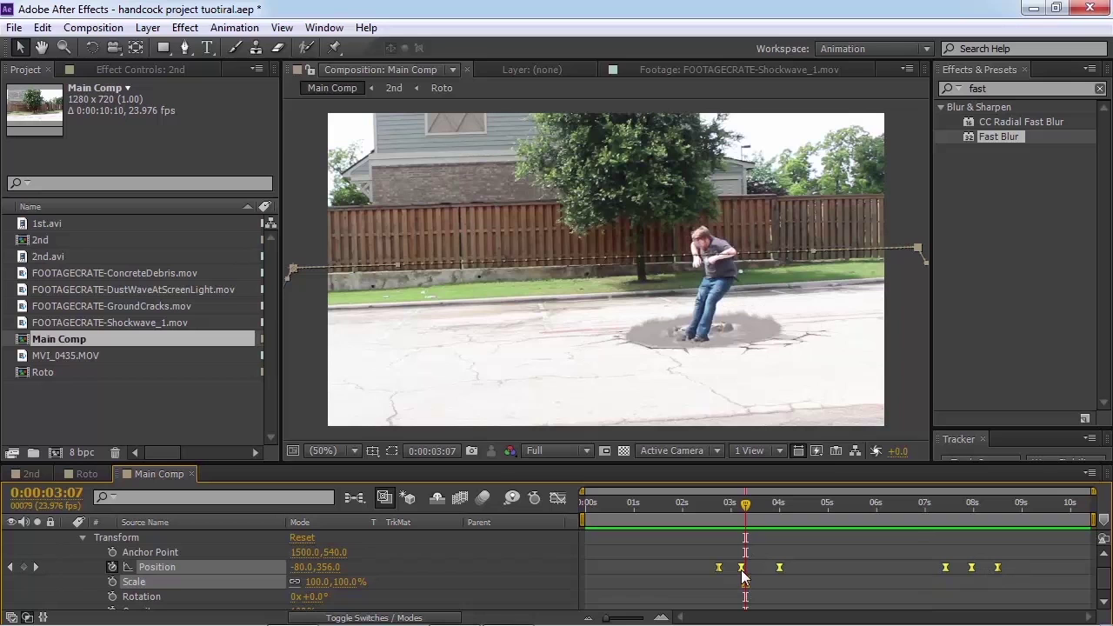
pyautogui.moveTo(743, 573); pyautogui.dragTo(752, 574)
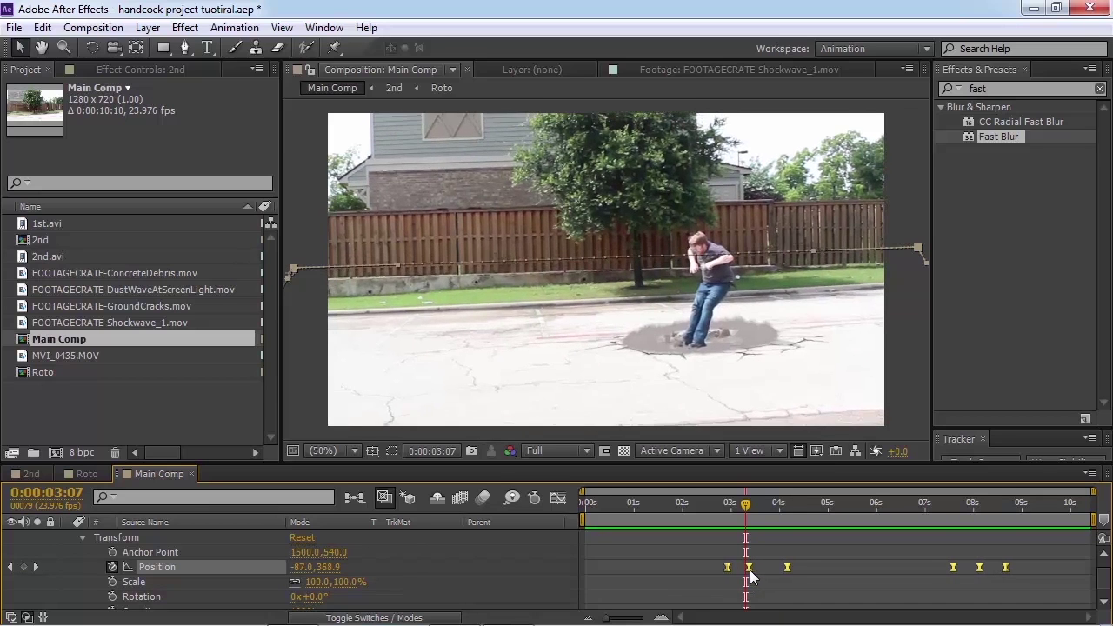
pyautogui.press('space')
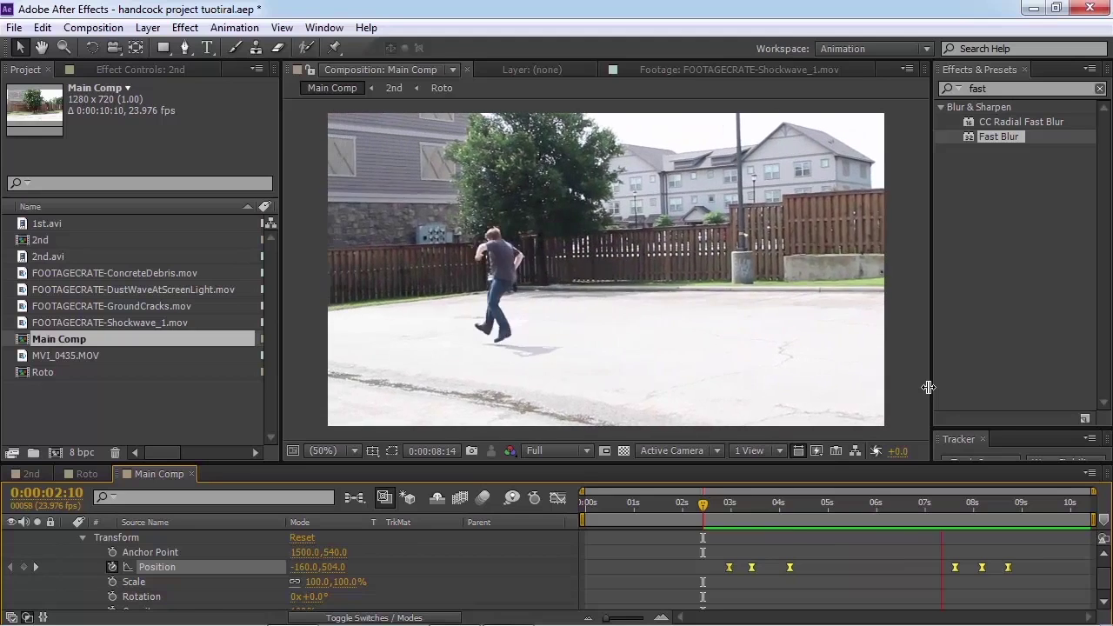
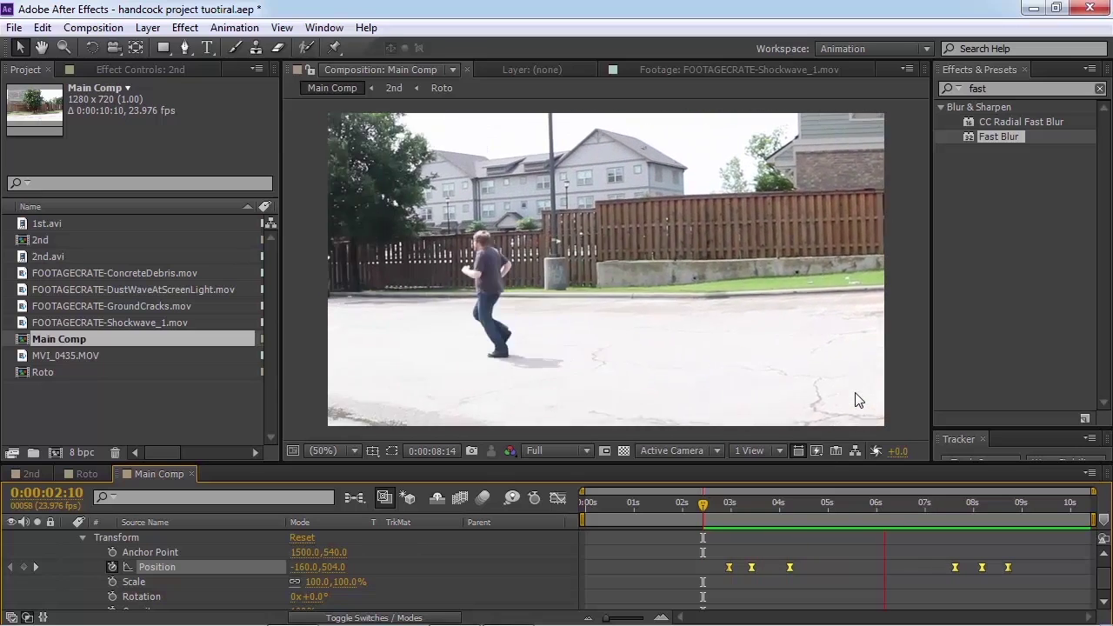
# Step: Pre-compose the keyframed 2nd layer in Main Comp, moving all attributes into the new composition
pyautogui.click(857, 400)
pyautogui.click(93, 27)
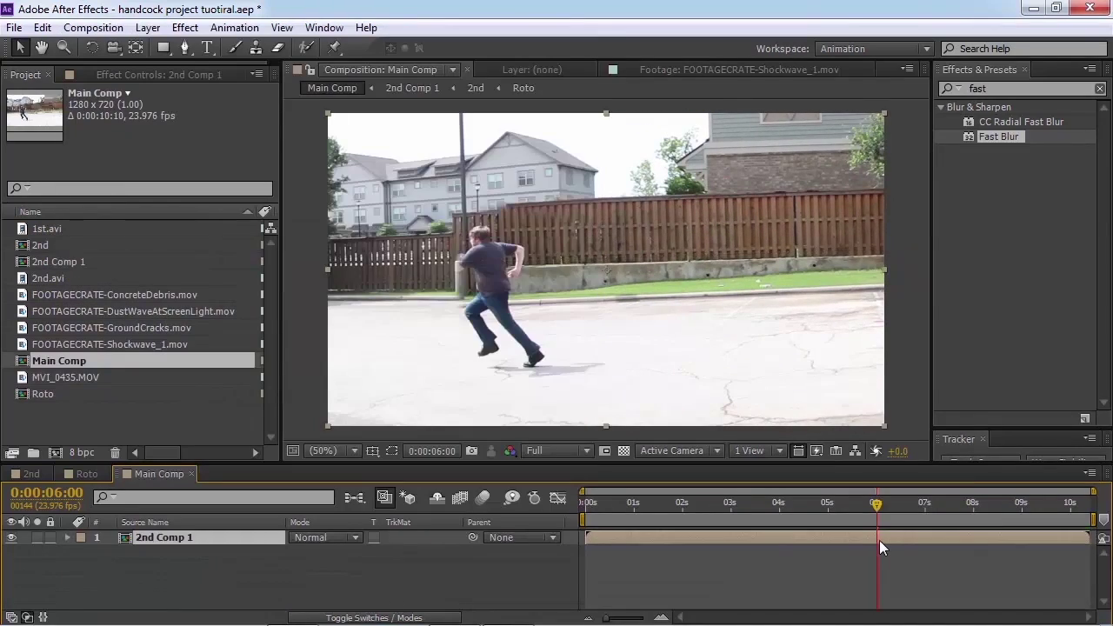
# Step: Enable Time Remapping on the 2nd Comp 1 layer and speed it up by moving its last keyframe to about 0:00:07:21
pyautogui.rightClick(879, 541)
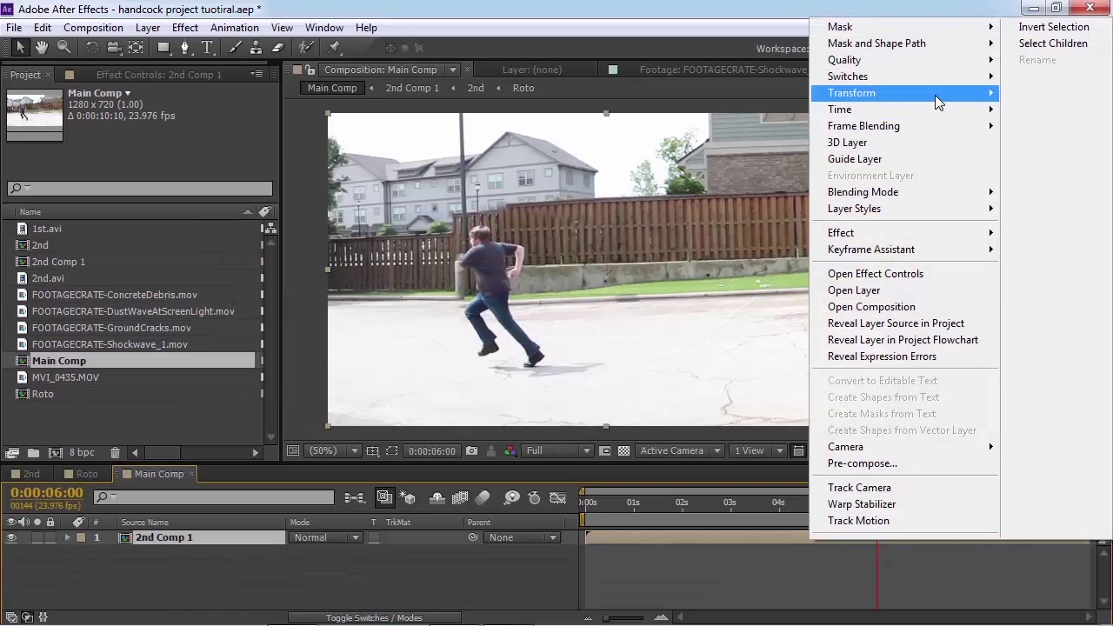
pyautogui.moveTo(932, 113)
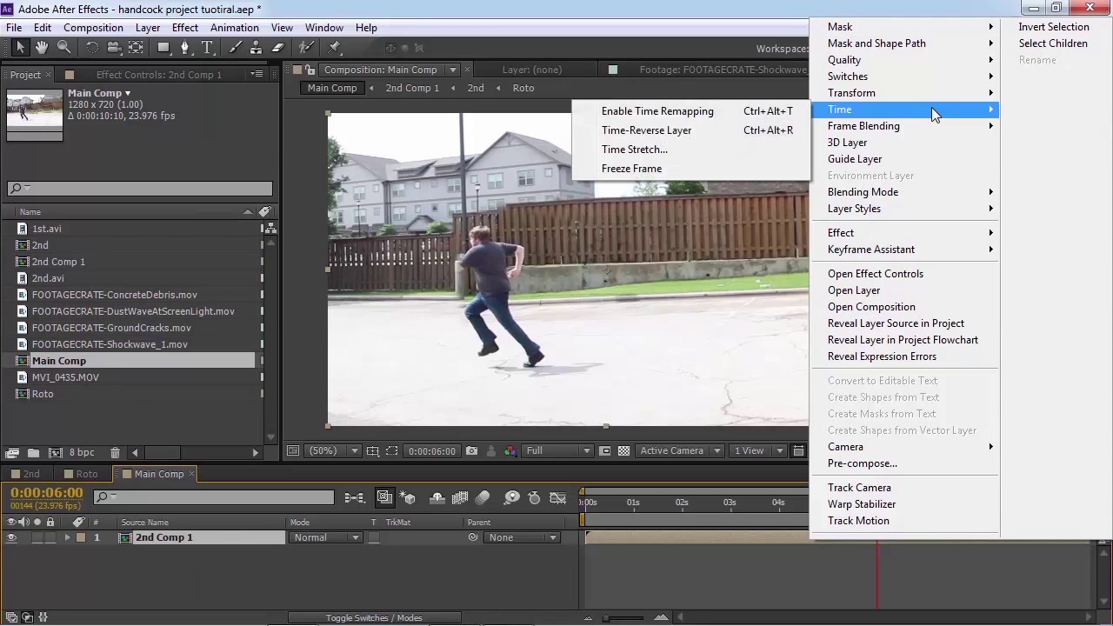
pyautogui.click(658, 111)
pyautogui.moveTo(1093, 555); pyautogui.dragTo(997, 561)
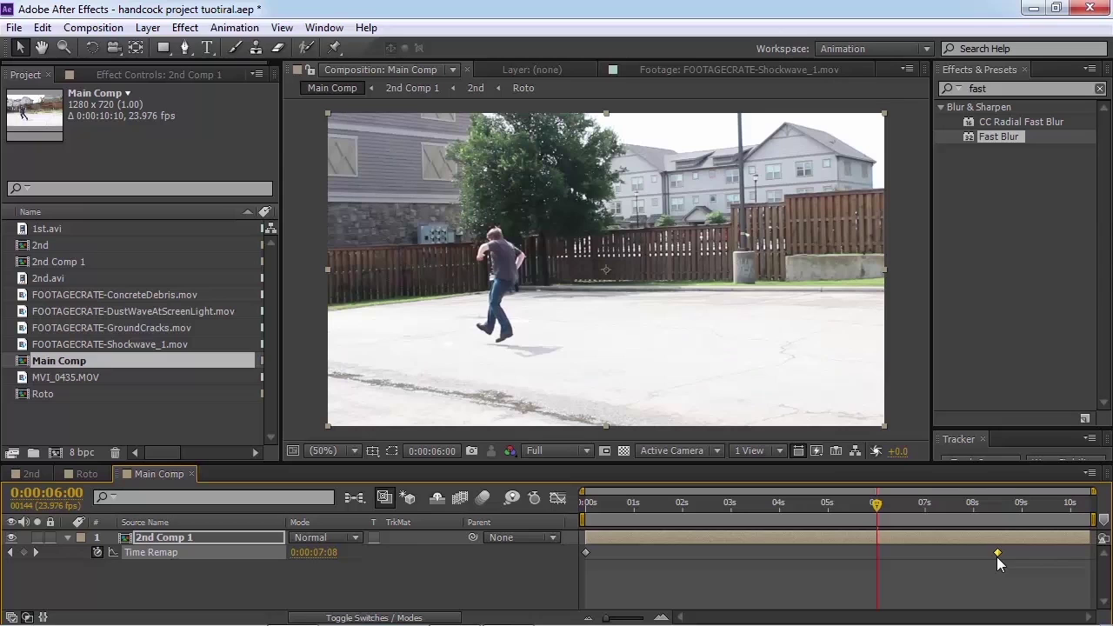
pyautogui.moveTo(850, 512); pyautogui.dragTo(600, 519)
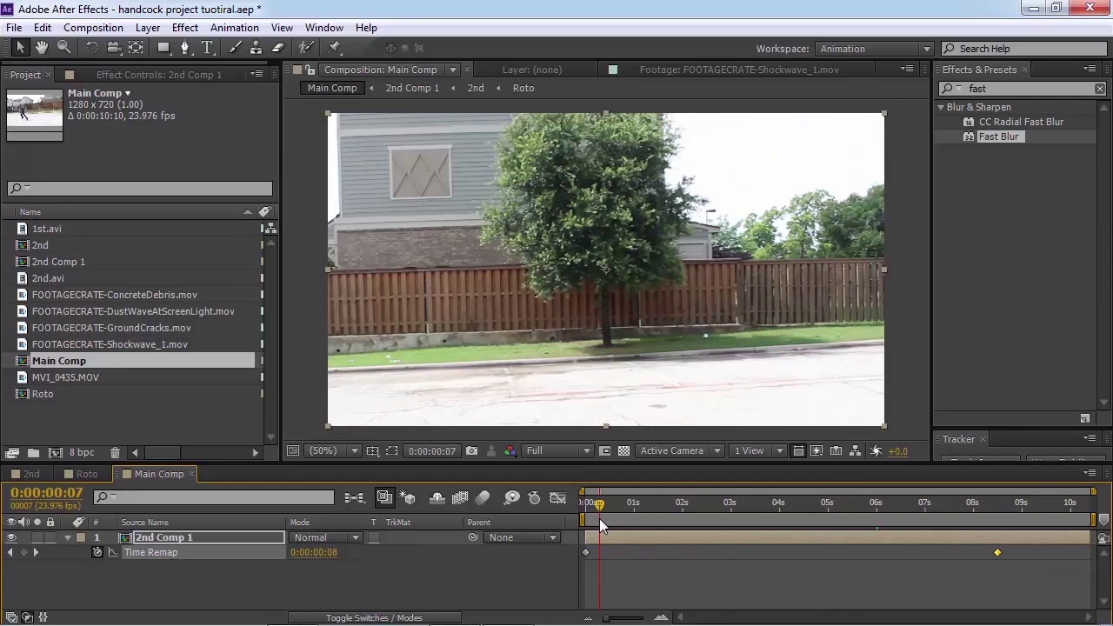
pyautogui.moveTo(706, 513); pyautogui.dragTo(895, 510)
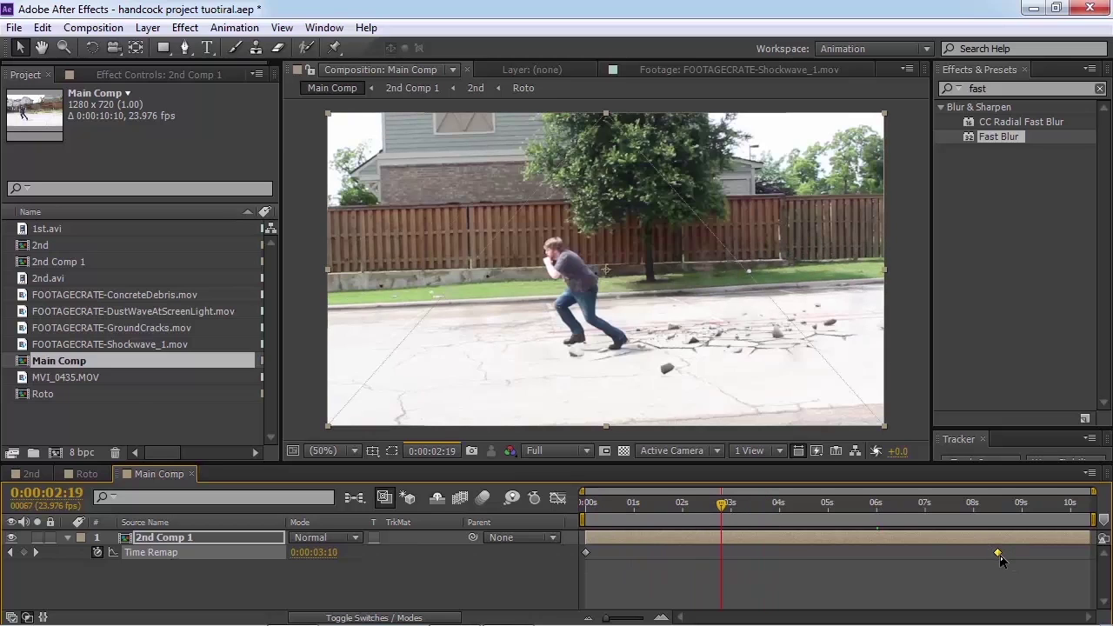
pyautogui.moveTo(999, 557); pyautogui.dragTo(972, 557)
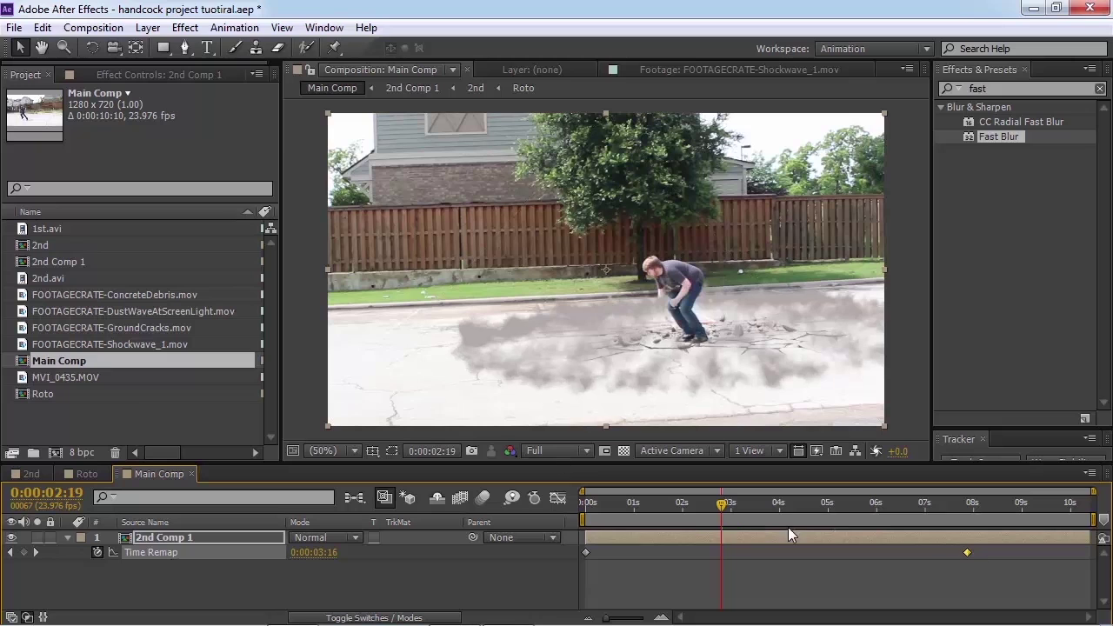
# Step: Trim Main Comp to the shortened clip's end at about 0:00:07:21 and preview the faster action
pyautogui.moveTo(747, 509); pyautogui.dragTo(974, 515)
pyautogui.rightClick(967, 515)
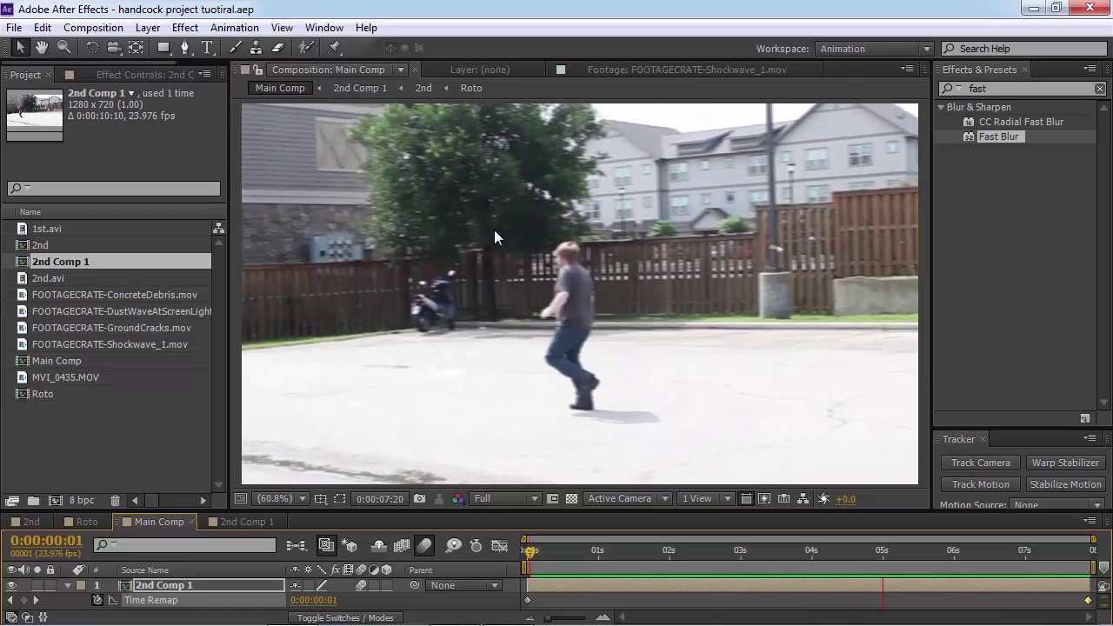
pyautogui.press('space')
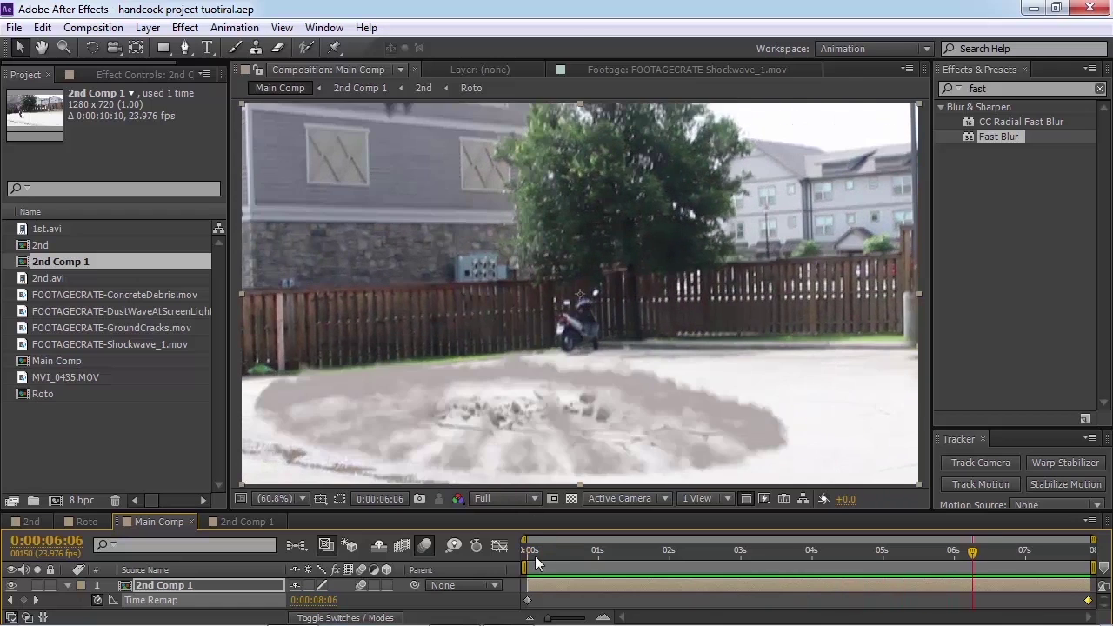
# Step: Pre-compose the time-remapped 2nd Comp 1 layer as 2nd Comp 2, moving all attributes into the new composition
pyautogui.hotkey('alt', 'l')
pyautogui.click(476, 36)
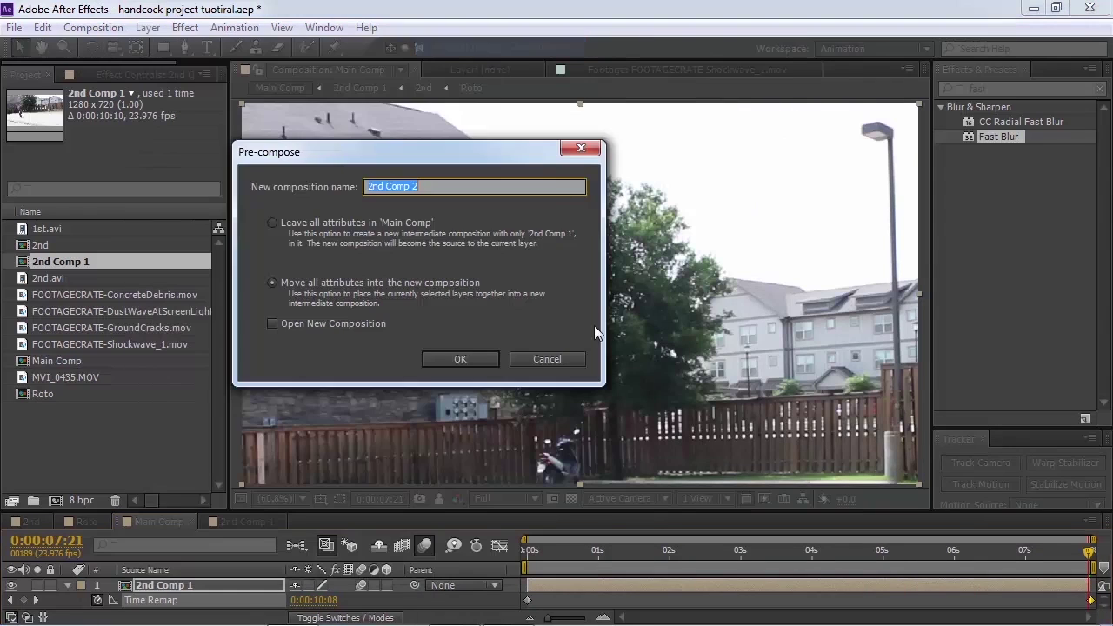
pyautogui.click(460, 360)
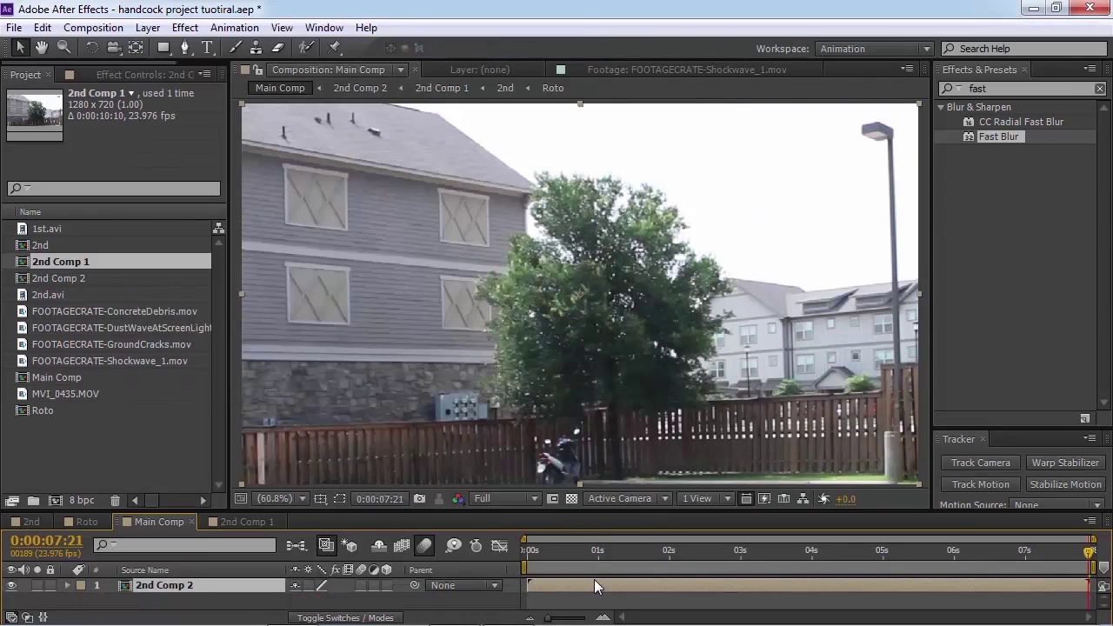
# Step: Examine the landing, run and leap across Main Comp for how steady the camera move looks
pyautogui.moveTo(602, 514); pyautogui.dragTo(603, 480)
pyautogui.click(601, 517)
pyautogui.moveTo(615, 517); pyautogui.dragTo(725, 526)
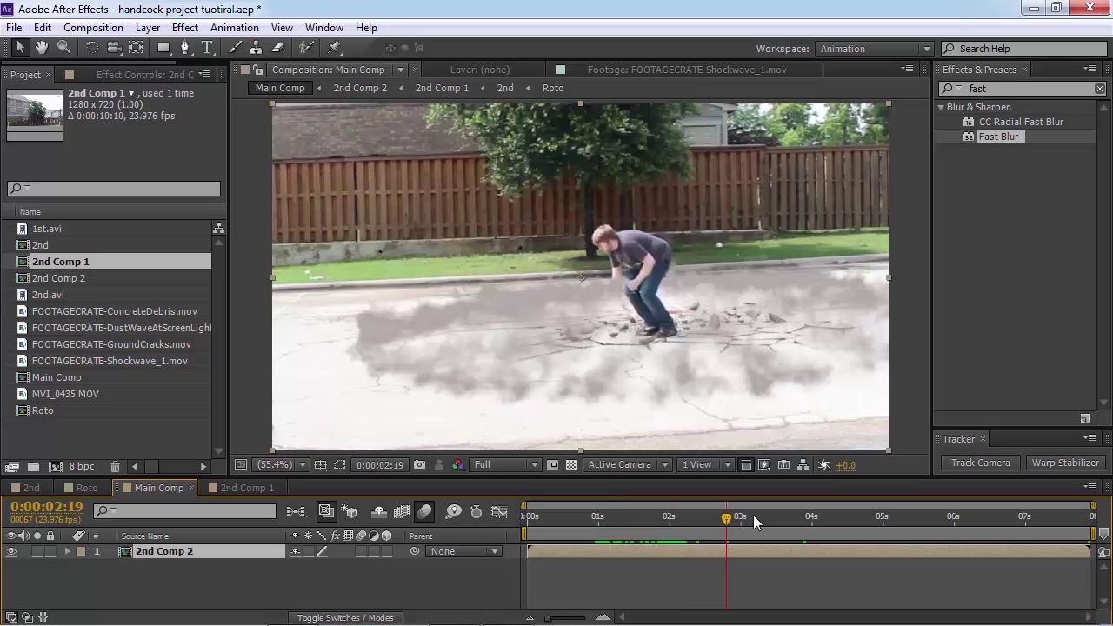
pyautogui.moveTo(741, 519); pyautogui.dragTo(769, 528)
pyautogui.click(831, 521)
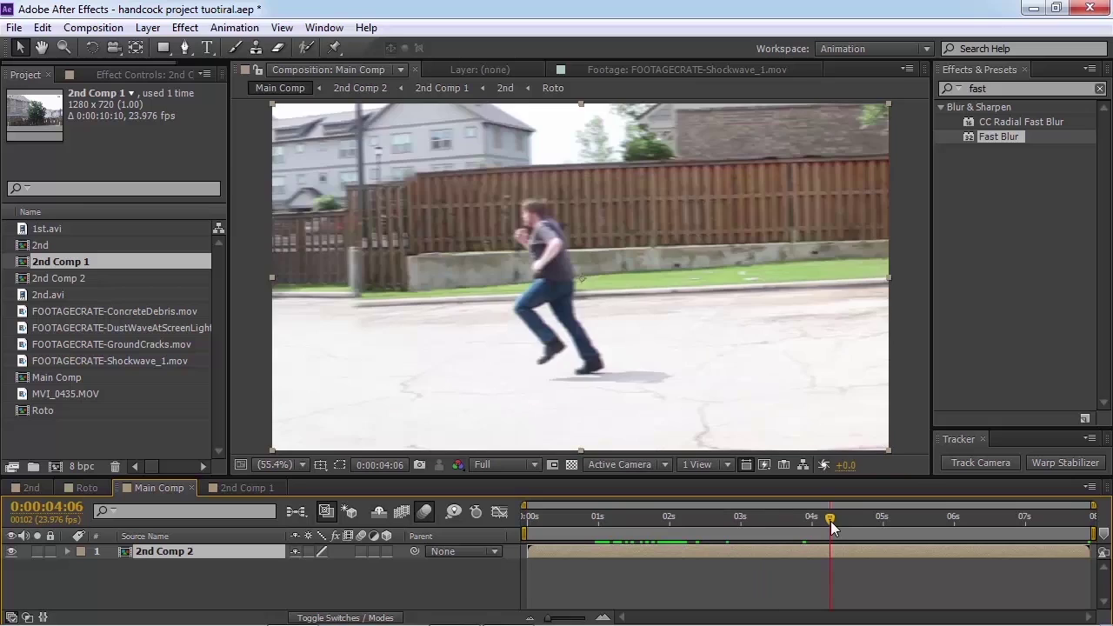
pyautogui.click(899, 527)
pyautogui.moveTo(899, 527); pyautogui.dragTo(963, 515)
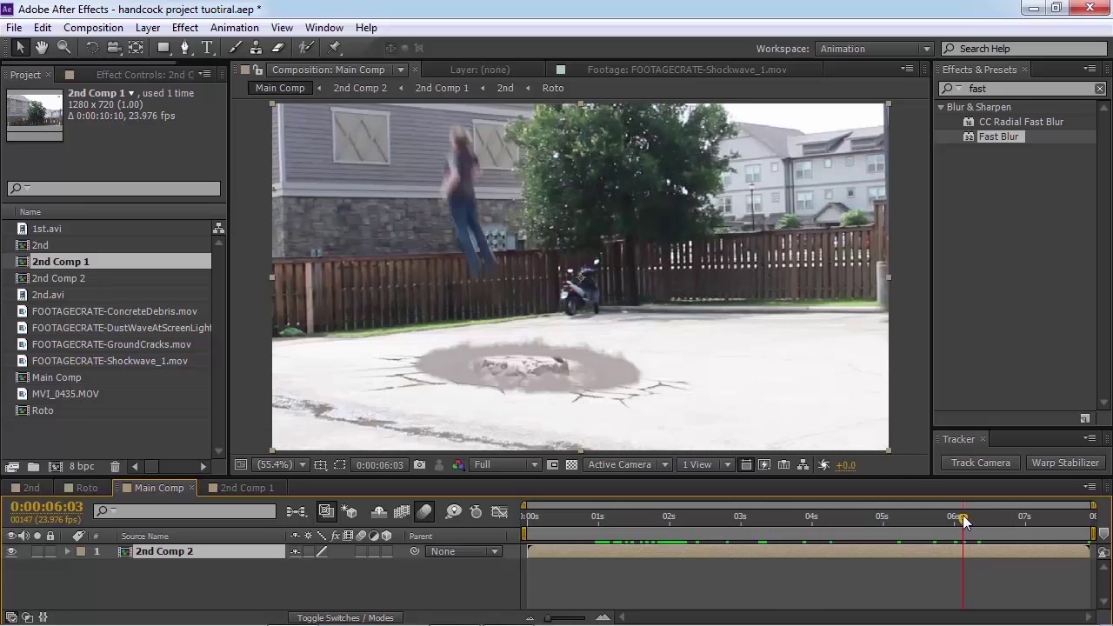
# Step: Place the handheld clip MVI_0435.MOV above 2nd Comp 2 in Main Comp, solo it and preview its shake
pyautogui.click(22, 396)
pyautogui.moveTo(72, 392); pyautogui.dragTo(195, 545)
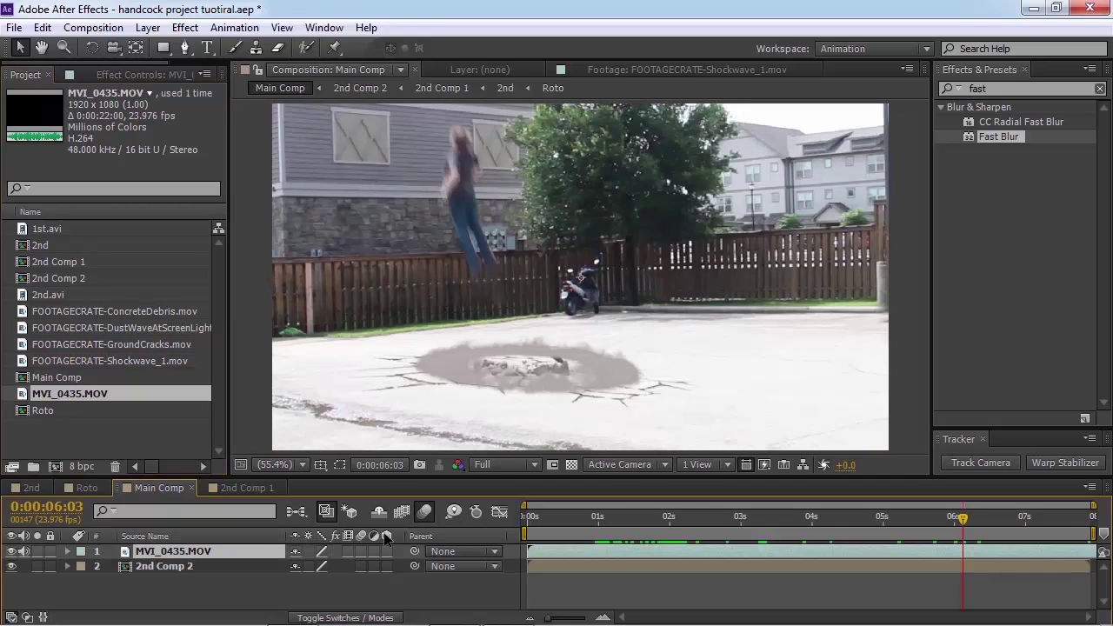
pyautogui.scroll(-2, 627, 245)
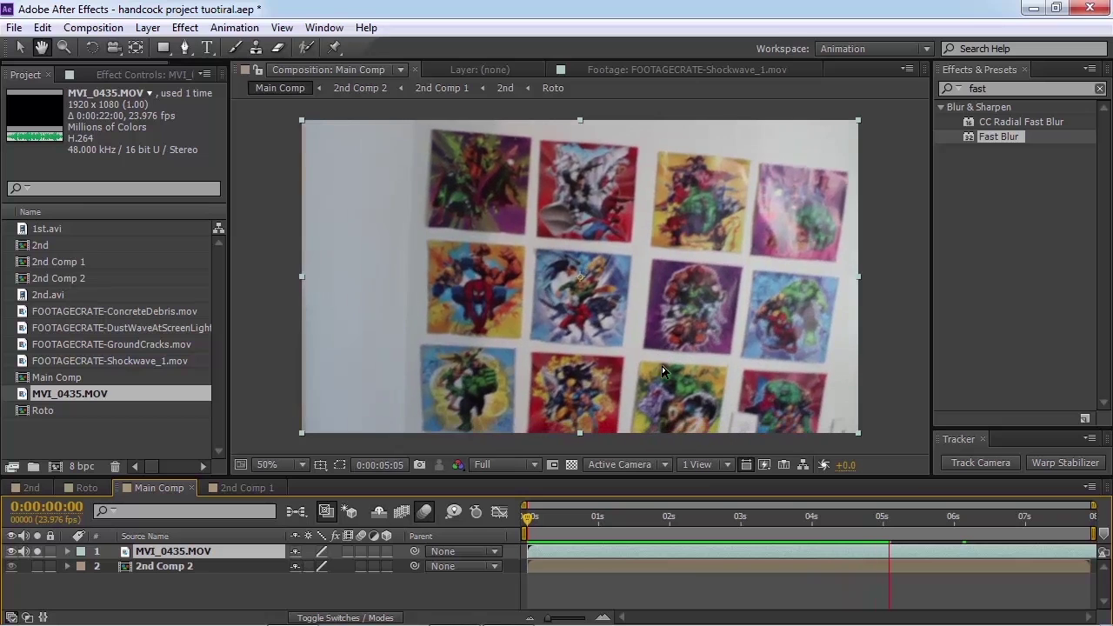
# Step: Pre-compose the MVI_0435.MOV clip and add a null object above it in Main Comp
pyautogui.click(634, 518)
pyautogui.moveTo(658, 532); pyautogui.dragTo(528, 531)
pyautogui.click(148, 27)
pyautogui.moveTo(159, 46)
pyautogui.click(506, 123)
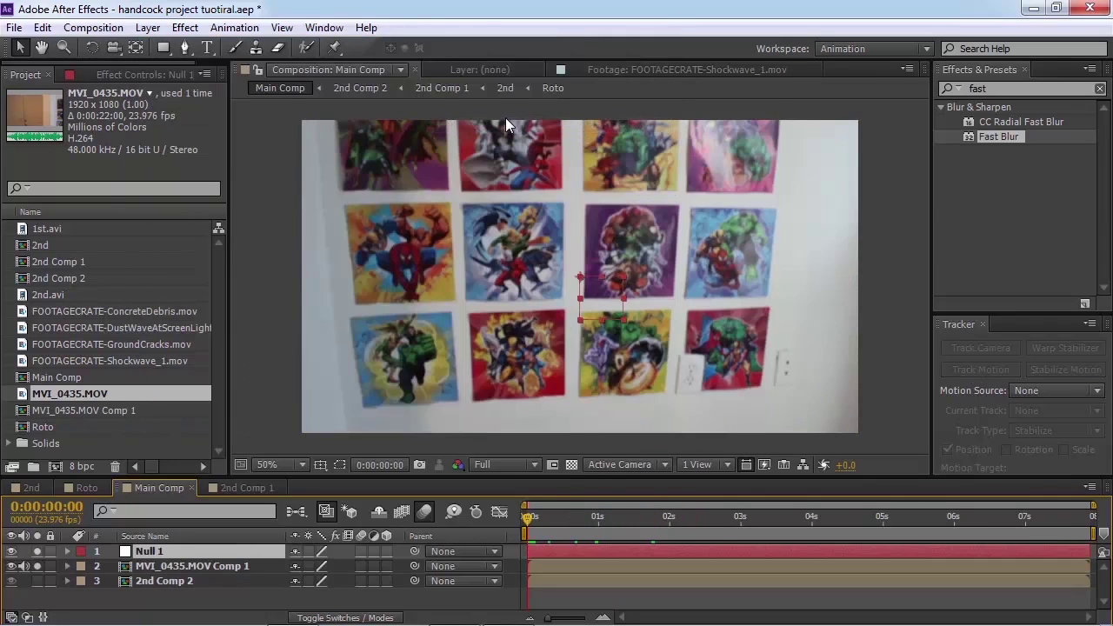
# Step: Track the Position and Rotation of MVI_0435.MOV Comp 1 from two opposite poster corners and analyze the motion forward
pyautogui.click(981, 370)
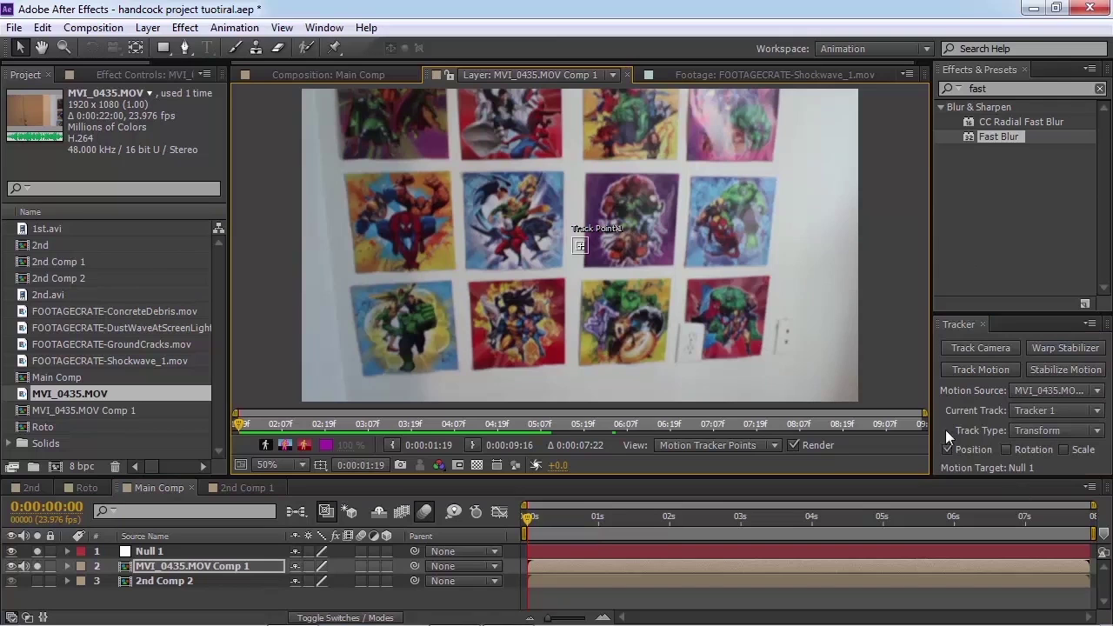
pyautogui.click(1005, 451)
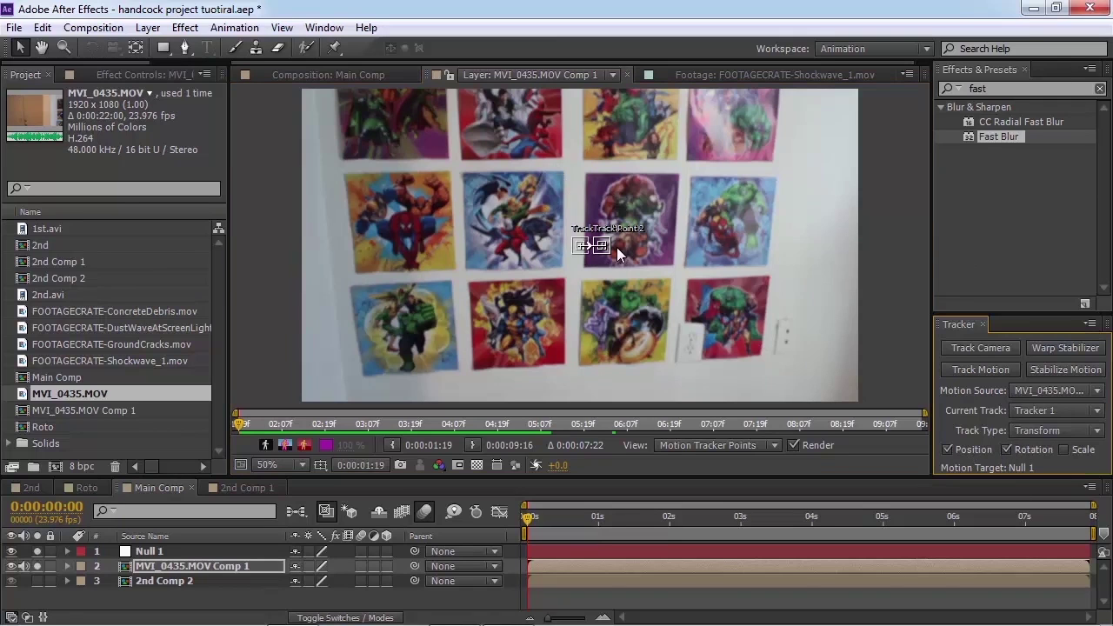
pyautogui.moveTo(604, 248); pyautogui.dragTo(772, 281)
pyautogui.moveTo(578, 246); pyautogui.dragTo(349, 155)
pyautogui.click(1059, 438)
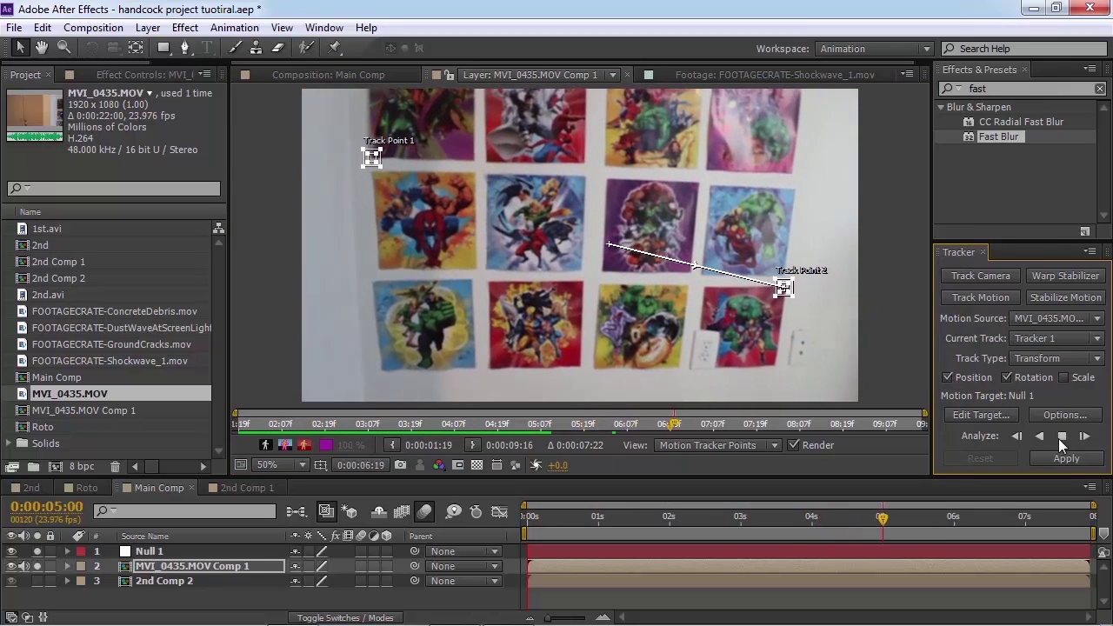
# Step: Check the motion target and apply the tracked motion to Null 1 in the X and Y dimensions
pyautogui.click(966, 417)
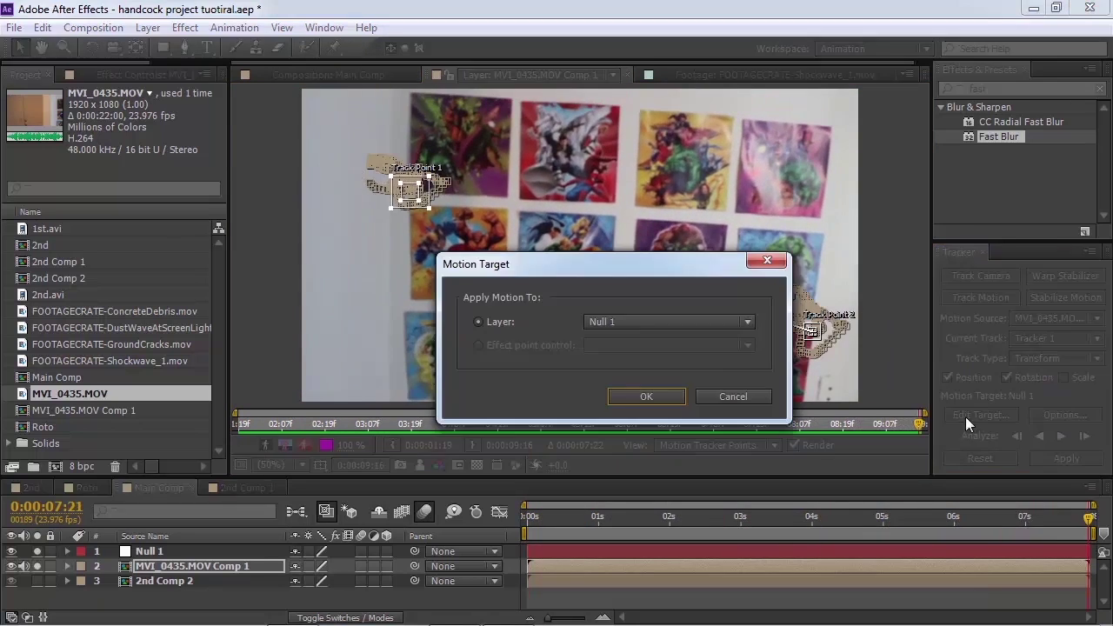
pyautogui.click(780, 262)
pyautogui.click(1061, 457)
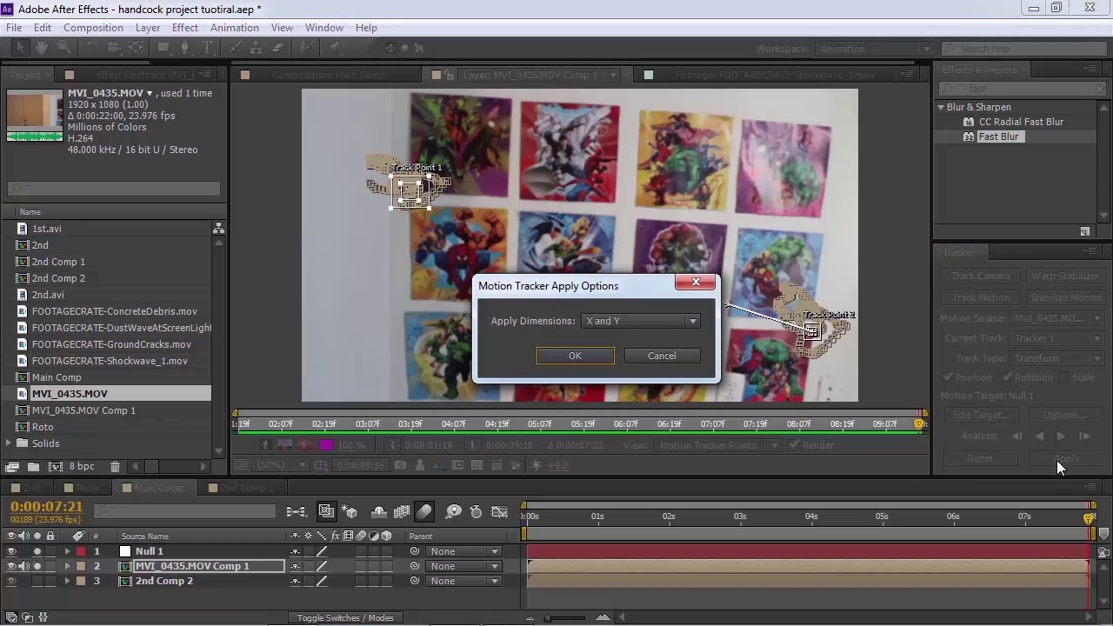
pyautogui.click(572, 354)
# Step: Solo 2nd Comp 2 in Main Comp and parent it to Null 1
pyautogui.click(400, 75)
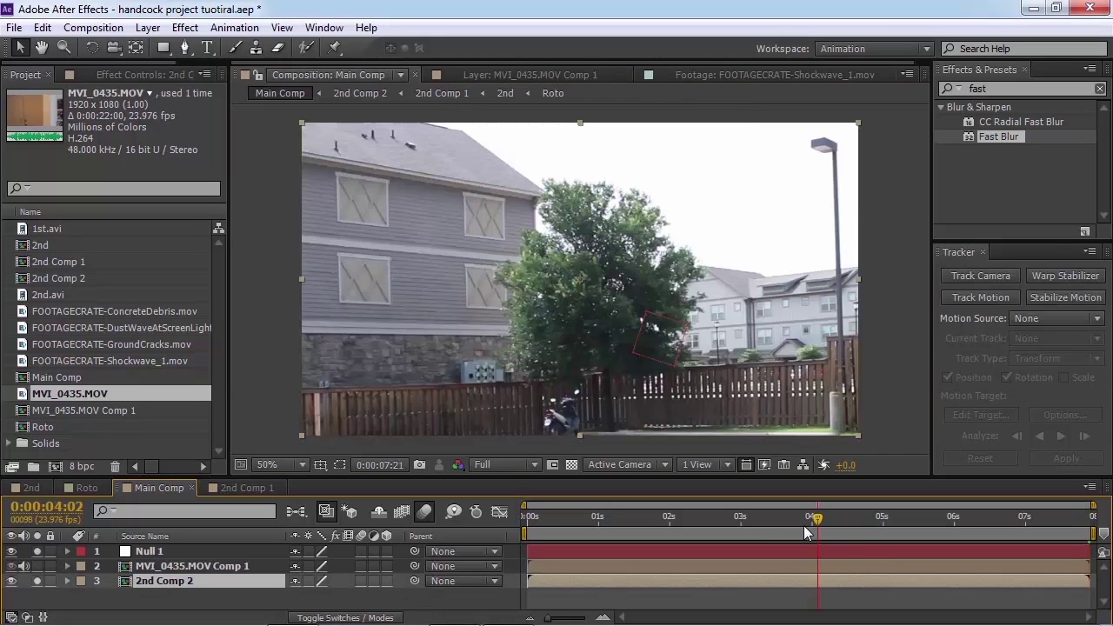
pyautogui.moveTo(803, 526); pyautogui.dragTo(796, 525)
pyautogui.moveTo(415, 581); pyautogui.dragTo(226, 557)
# Step: Start Position keyframes on 2nd Comp 2 at 0:00:02:16 and move the layer to recentre it in the frame
pyautogui.click(717, 516)
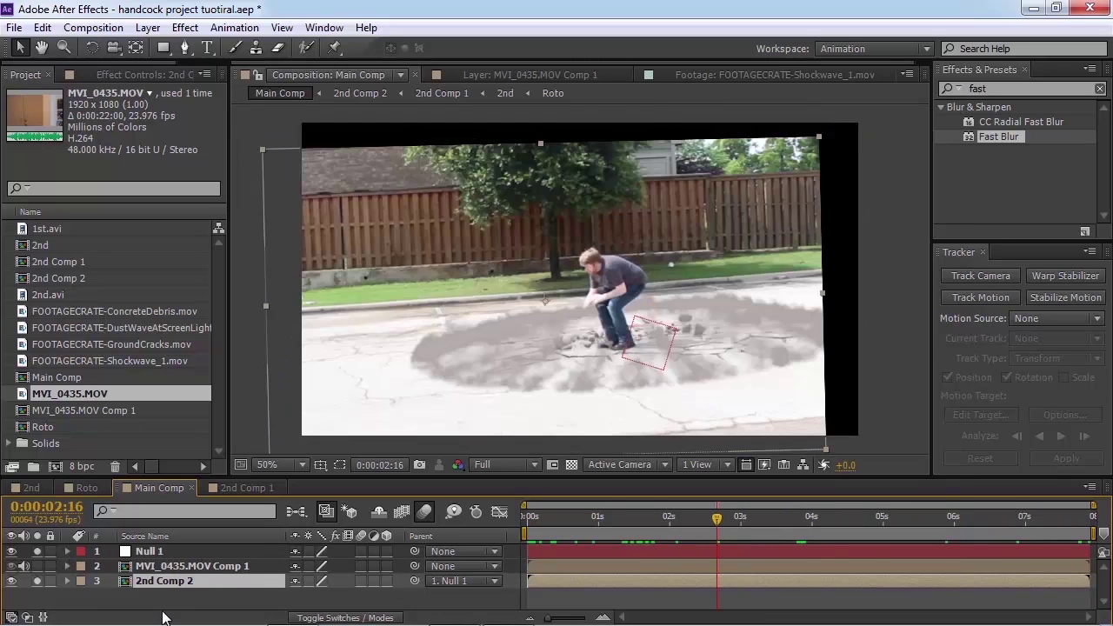
pyautogui.click(68, 581)
pyautogui.click(81, 597)
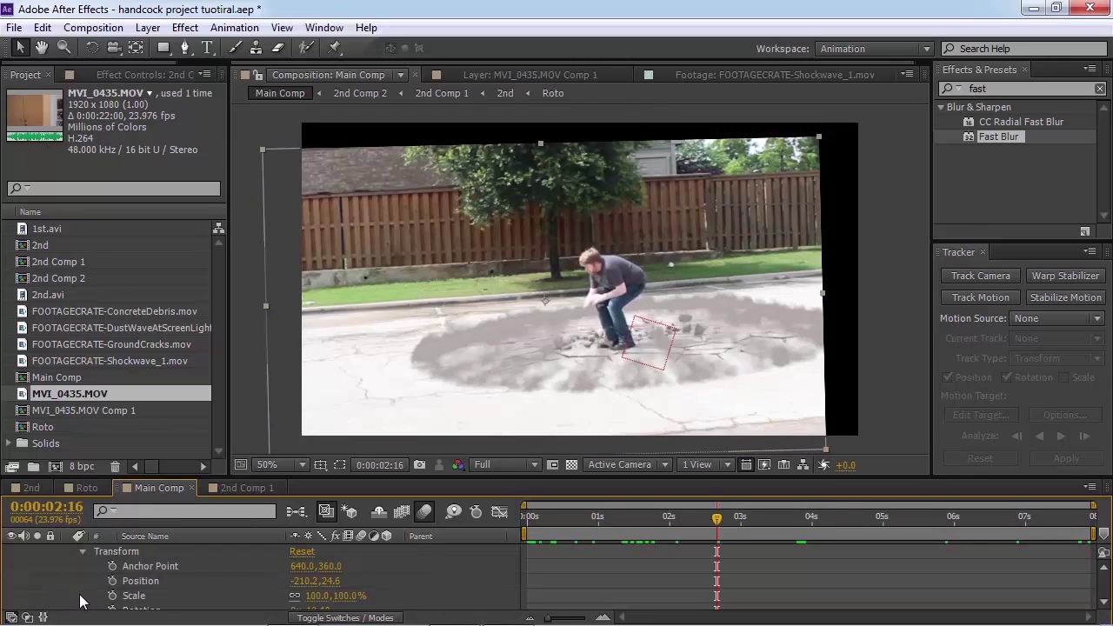
pyautogui.scroll(-1, 115, 574)
pyautogui.click(113, 557)
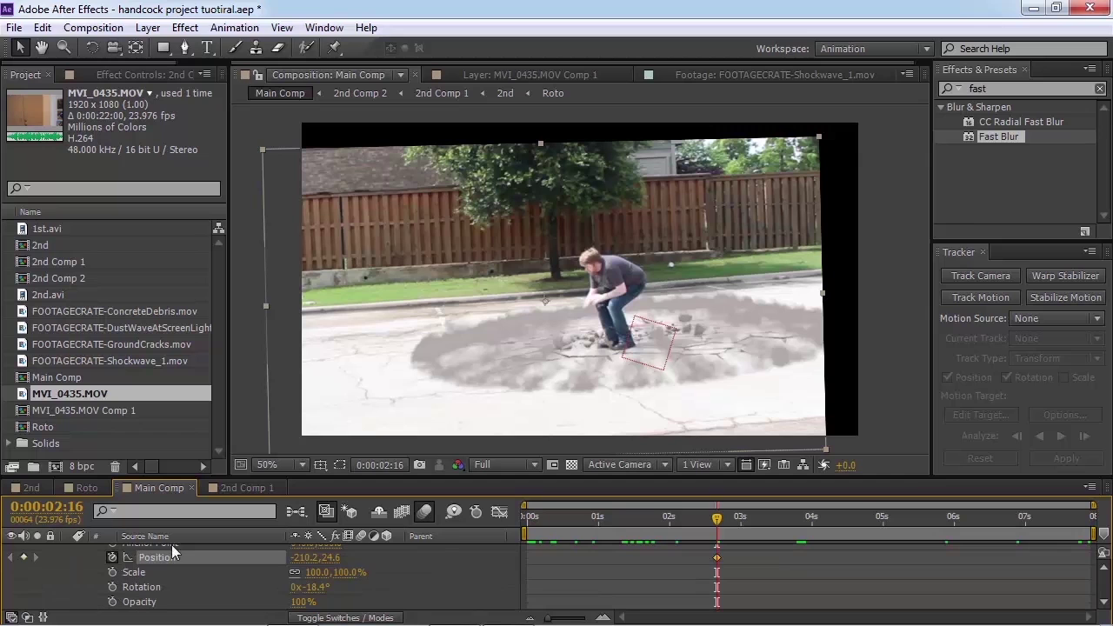
pyautogui.moveTo(548, 331); pyautogui.dragTo(576, 302)
# Step: Recentre 2nd Comp 2 with Position keyframes at 0:00:00:19, 0:00:02:00, 0:00:00:00 and several points from 0:00:04:04 onward
pyautogui.moveTo(686, 526); pyautogui.dragTo(584, 532)
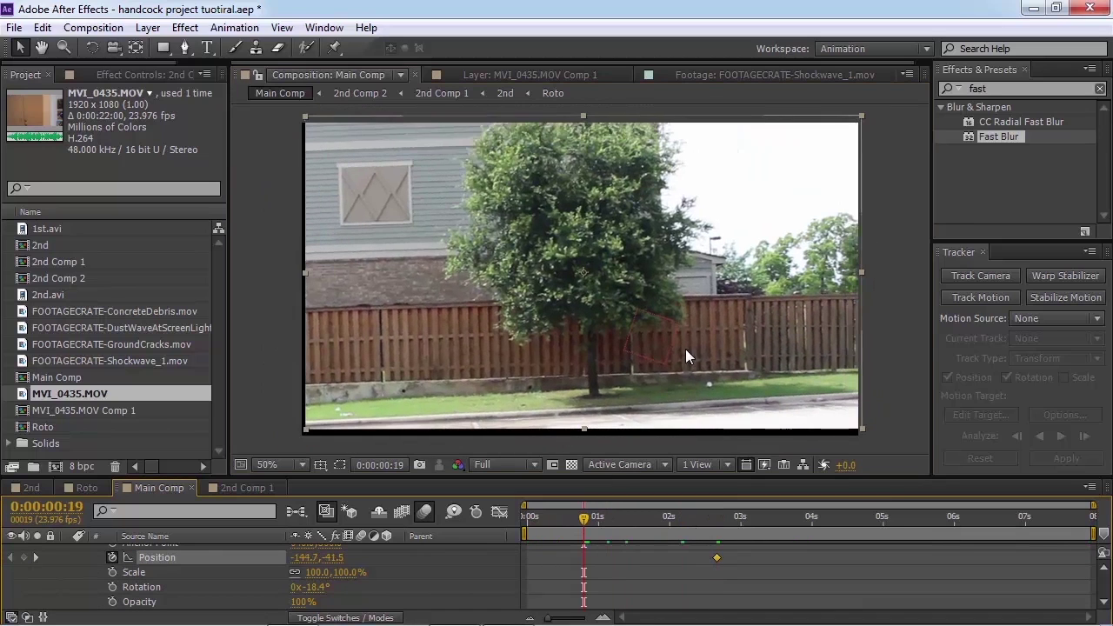
pyautogui.moveTo(686, 352); pyautogui.dragTo(680, 359)
pyautogui.moveTo(632, 532); pyautogui.dragTo(669, 522)
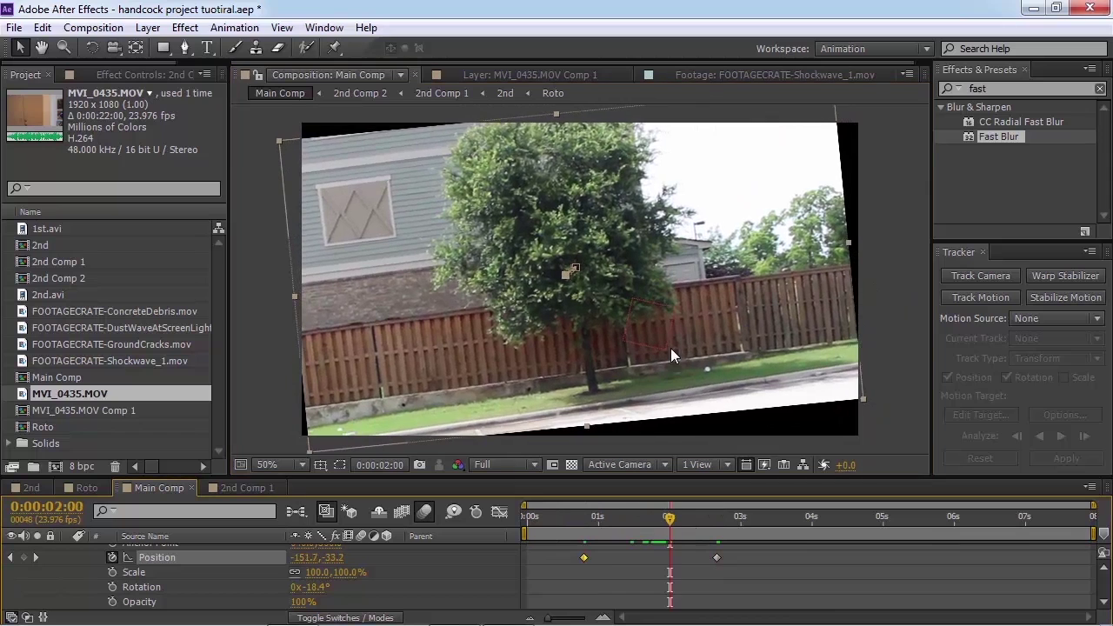
pyautogui.moveTo(671, 348); pyautogui.dragTo(676, 351)
pyautogui.moveTo(615, 520); pyautogui.dragTo(515, 549)
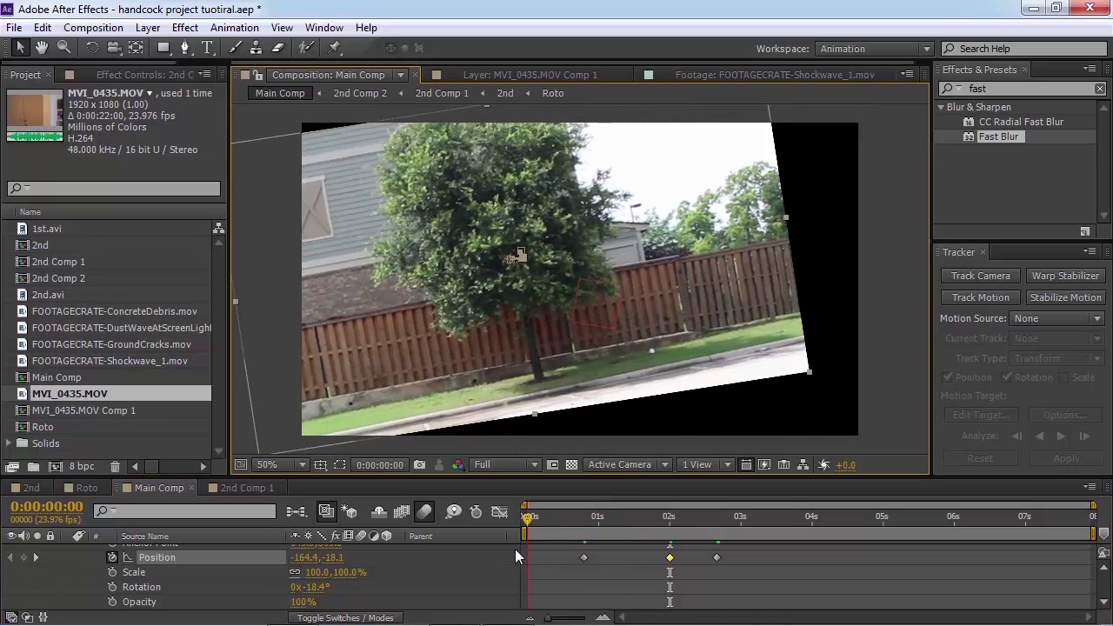
pyautogui.moveTo(516, 323); pyautogui.dragTo(533, 338)
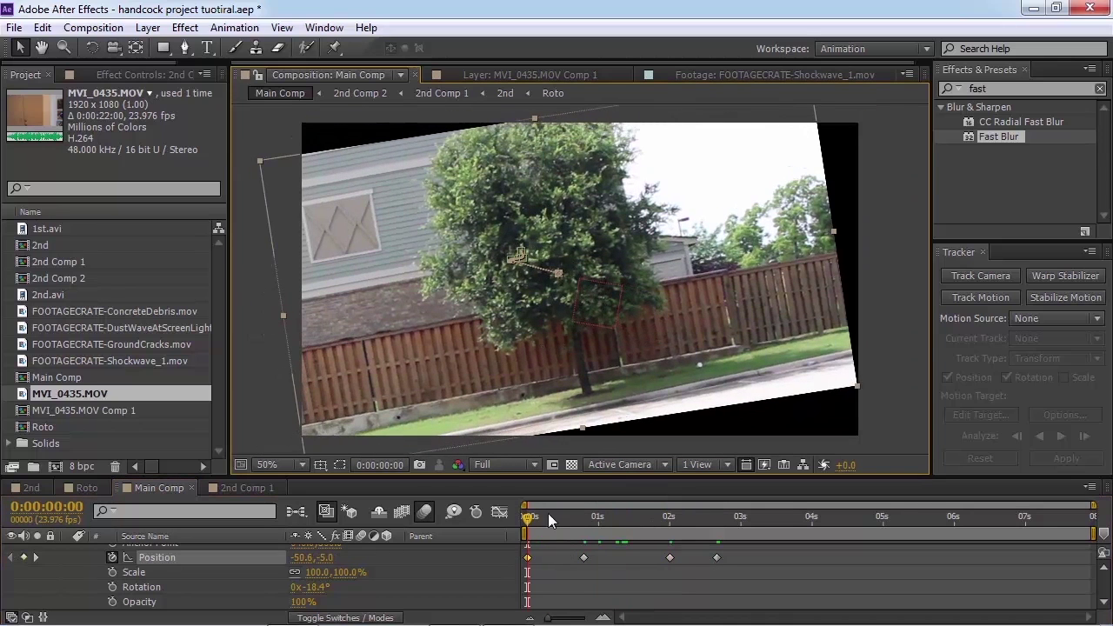
pyautogui.moveTo(548, 513); pyautogui.dragTo(814, 520)
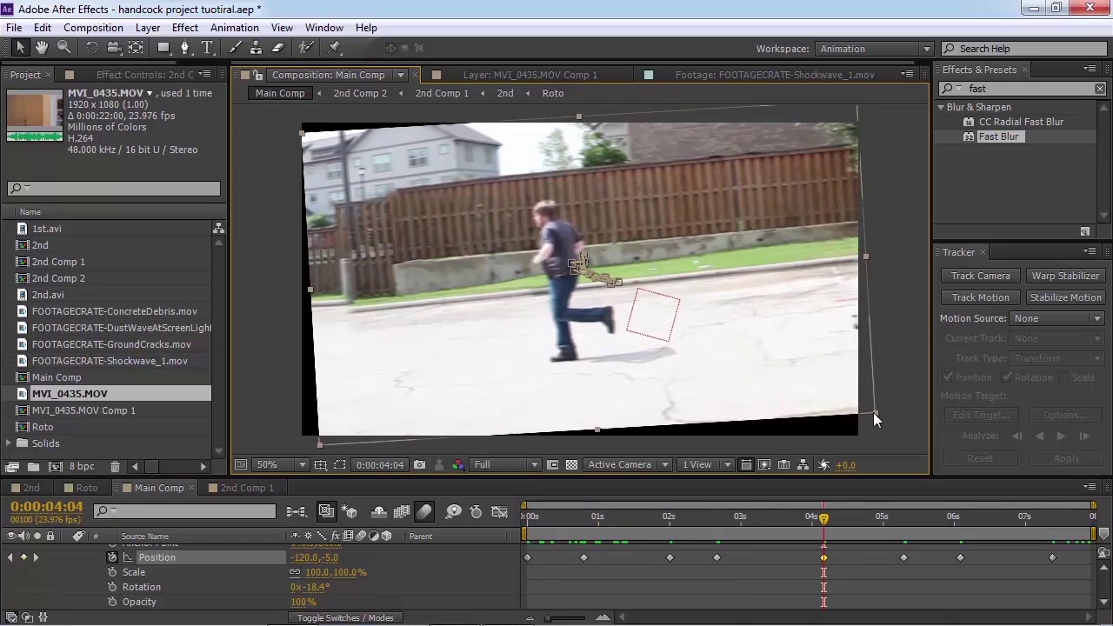
# Step: Scale 2nd Comp 2 to 108.5% and fill its edges using Motion Tile with Output Width 240, Output Height 260 and Mirror Edges on
pyautogui.moveTo(875, 415); pyautogui.dragTo(900, 428)
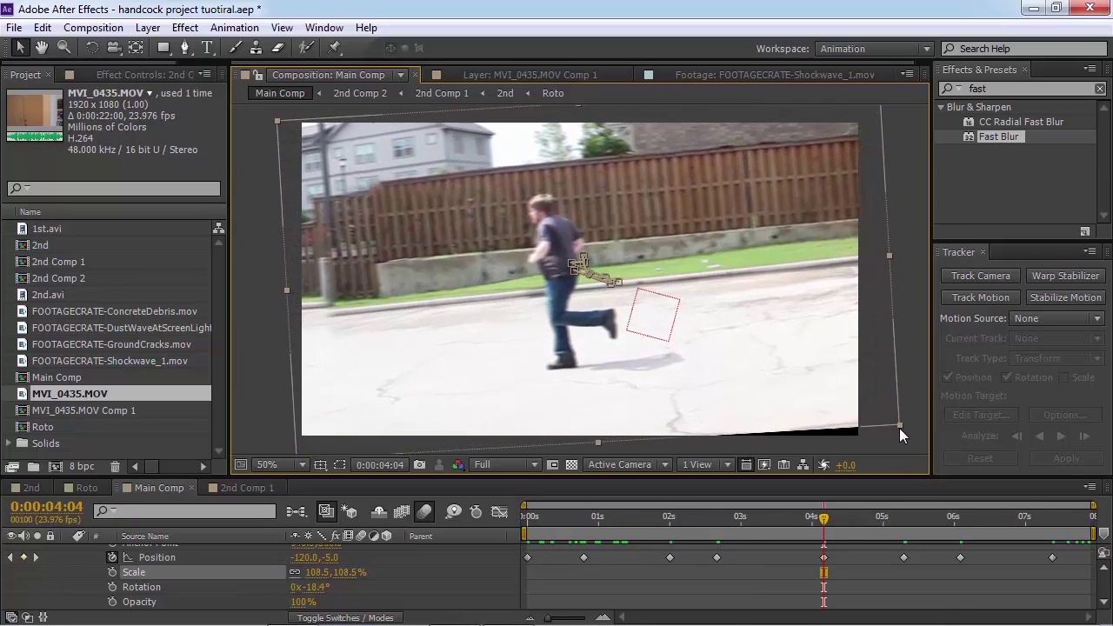
pyautogui.click(994, 89)
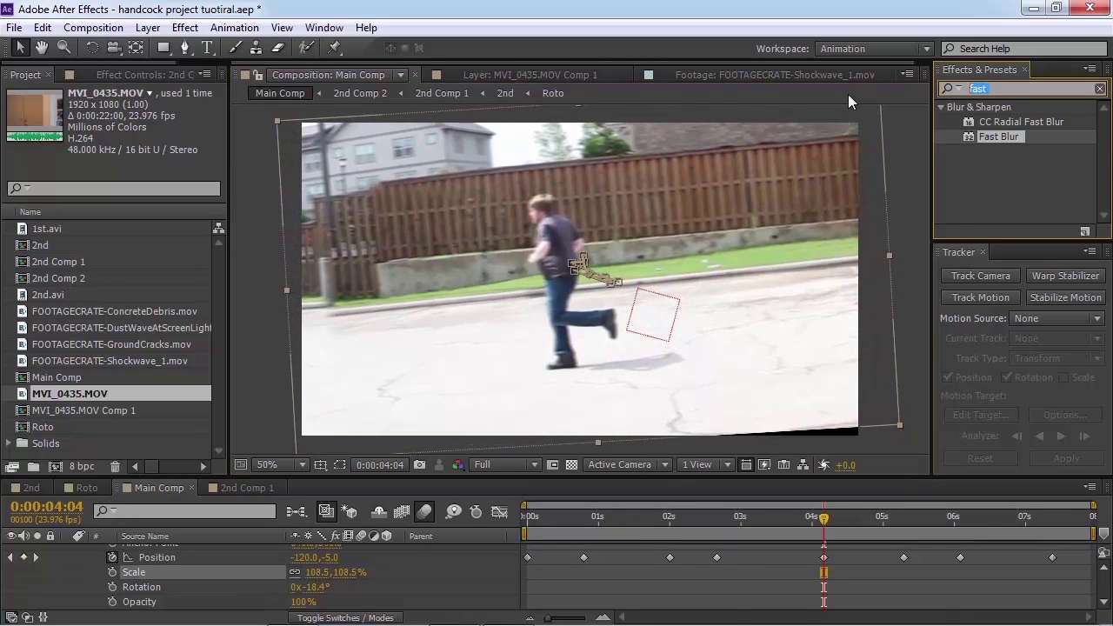
pyautogui.write('motion t')
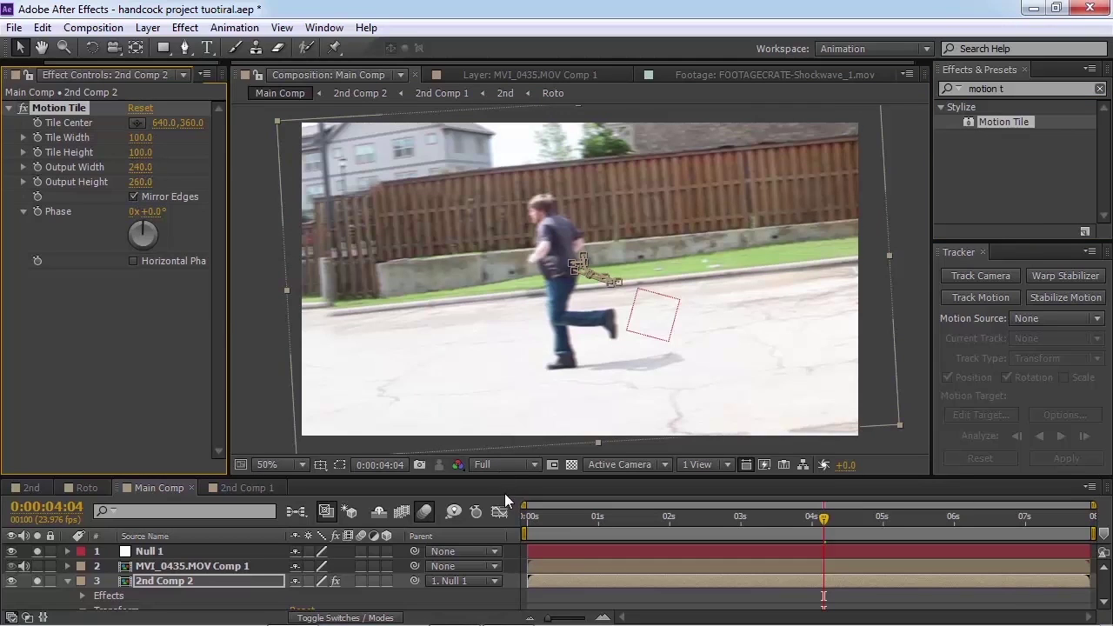
pyautogui.moveTo(539, 526); pyautogui.dragTo(520, 531)
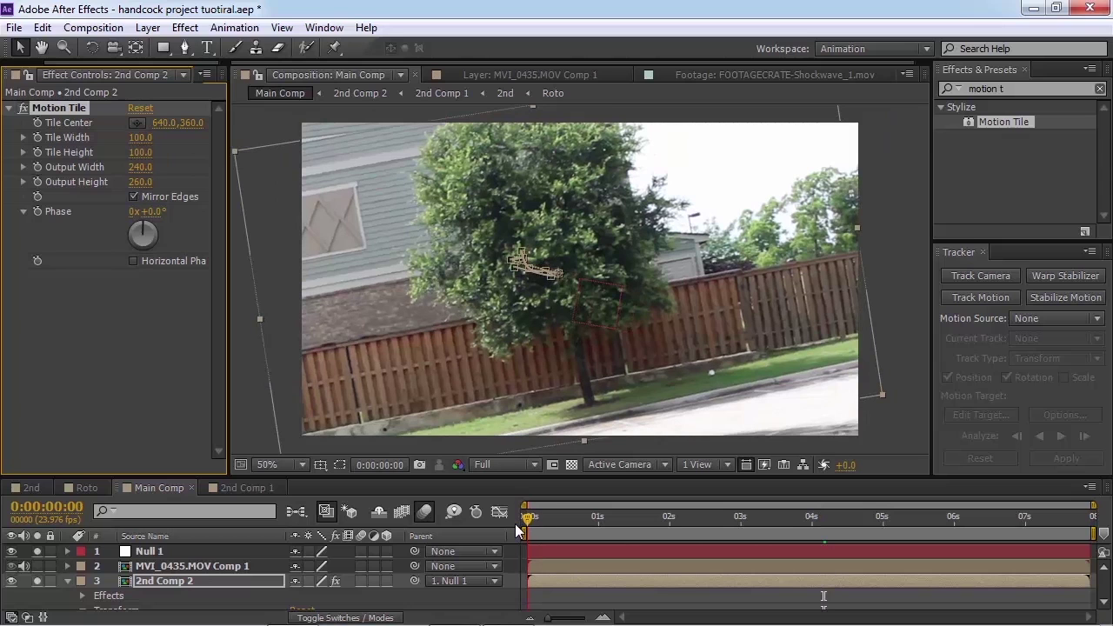
pyautogui.click(86, 28)
pyautogui.click(435, 240)
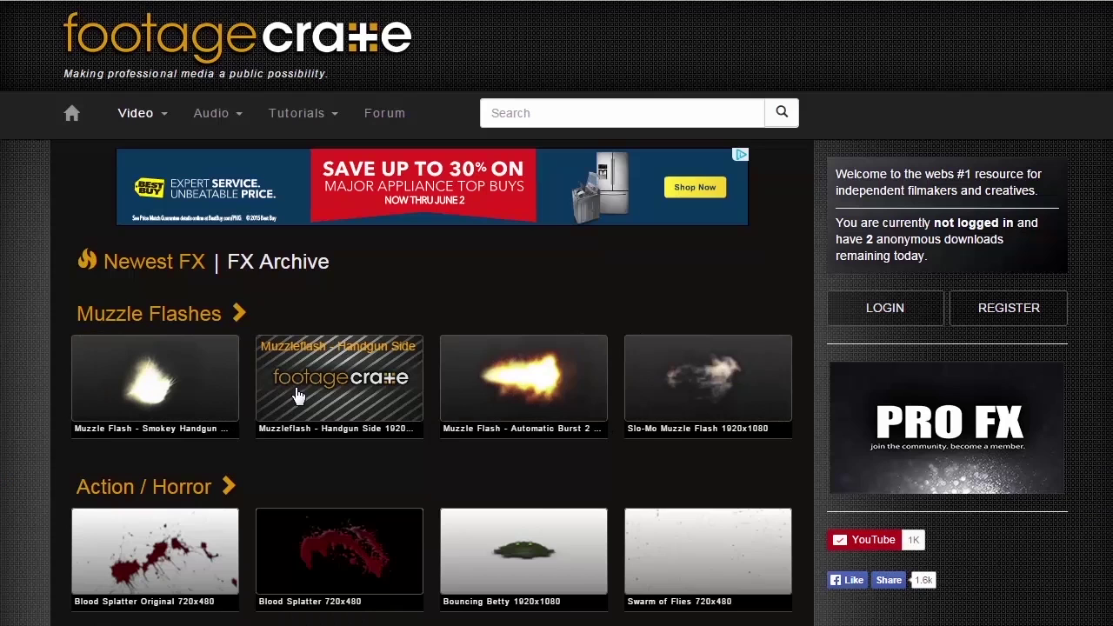
# Step: Browse the effects on the Footage Crate website and open Shockwave 1 in the Dust category
pyautogui.scroll(-4, 296, 396)
pyautogui.scroll(-2, 299, 396)
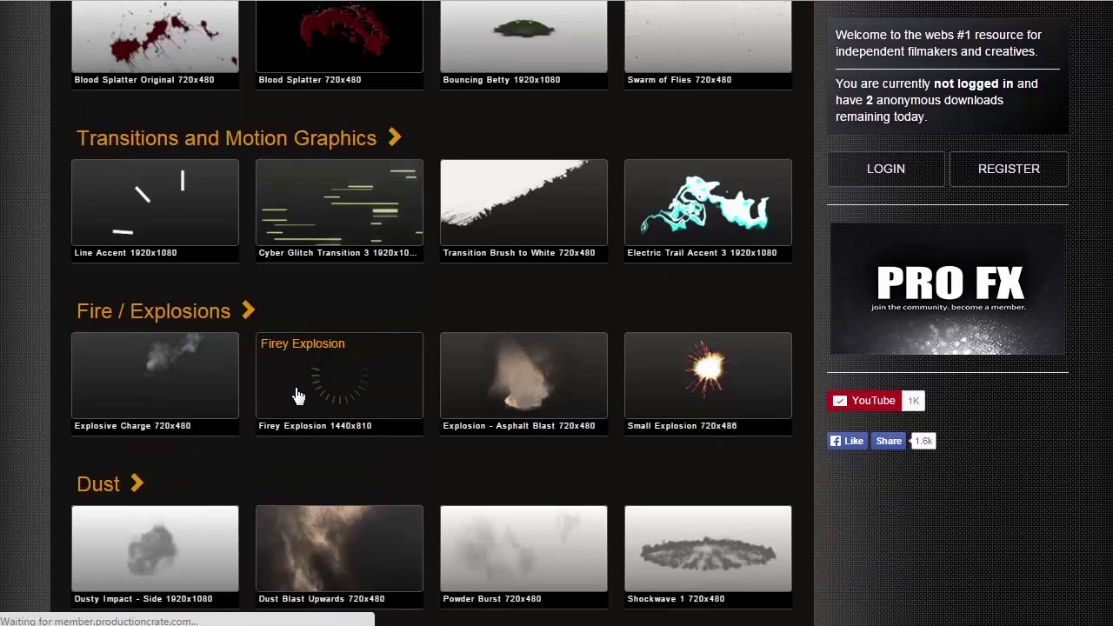
pyautogui.click(677, 479)
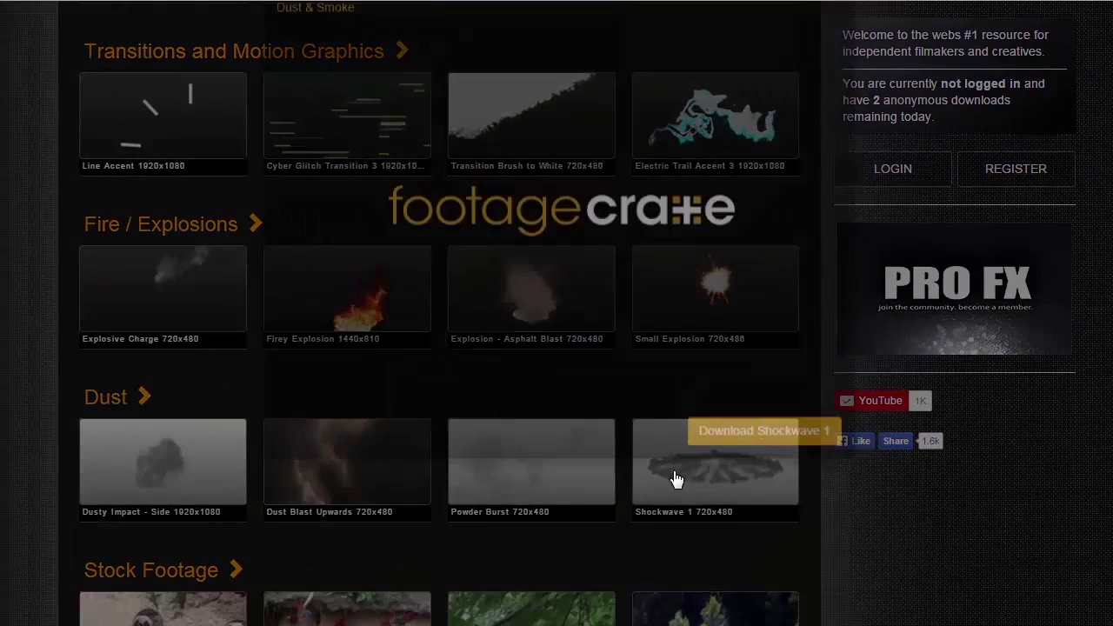